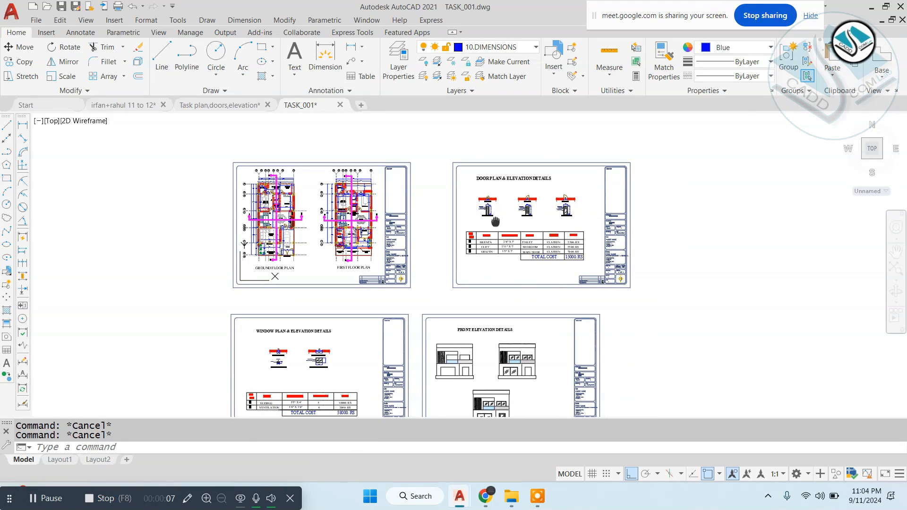
- Examine the floor plan, door, window and front elevation sheets, including the door details and door schedule
scroll(585, 193, up, 2)
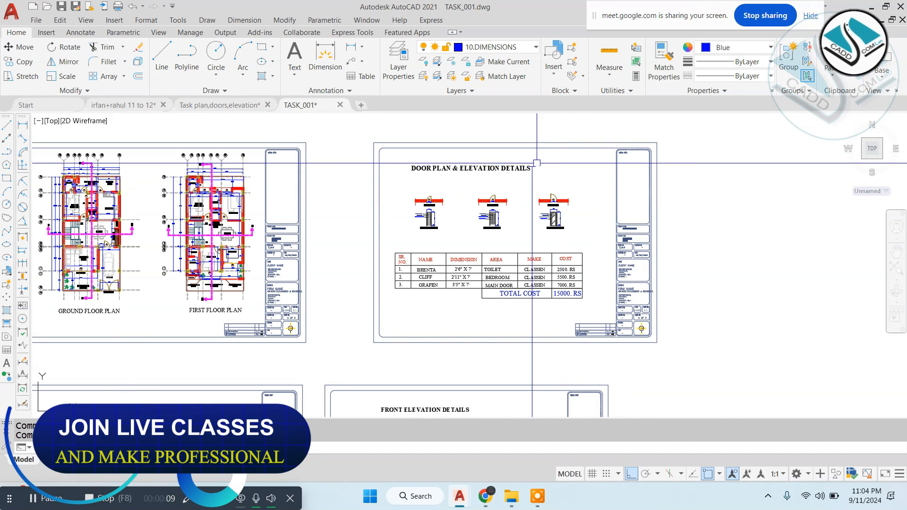
scroll(529, 163, up, 2)
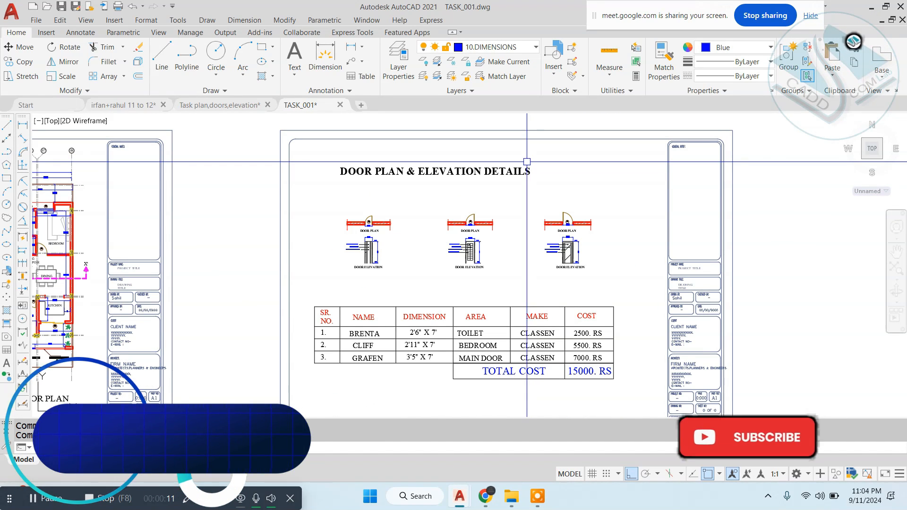
scroll(496, 244, down, 8)
scroll(500, 245, up, 6)
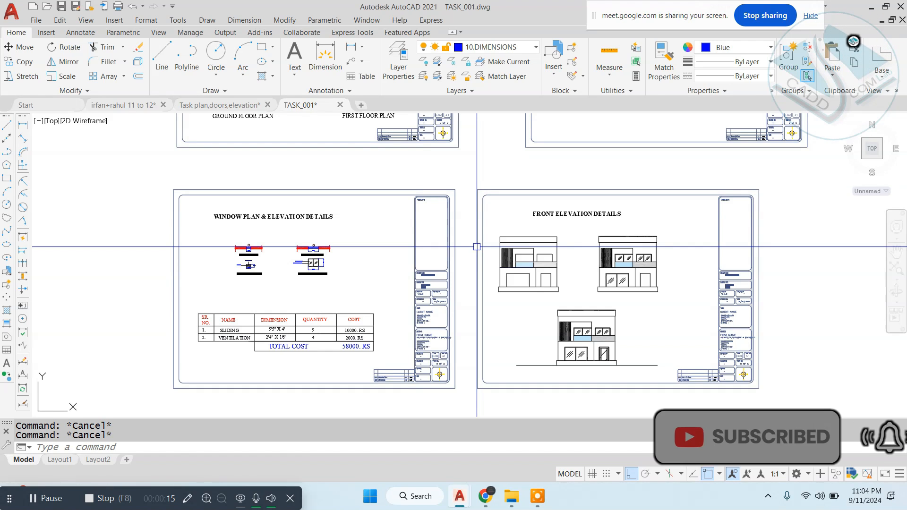
scroll(519, 217, down, 3)
scroll(610, 188, up, 2)
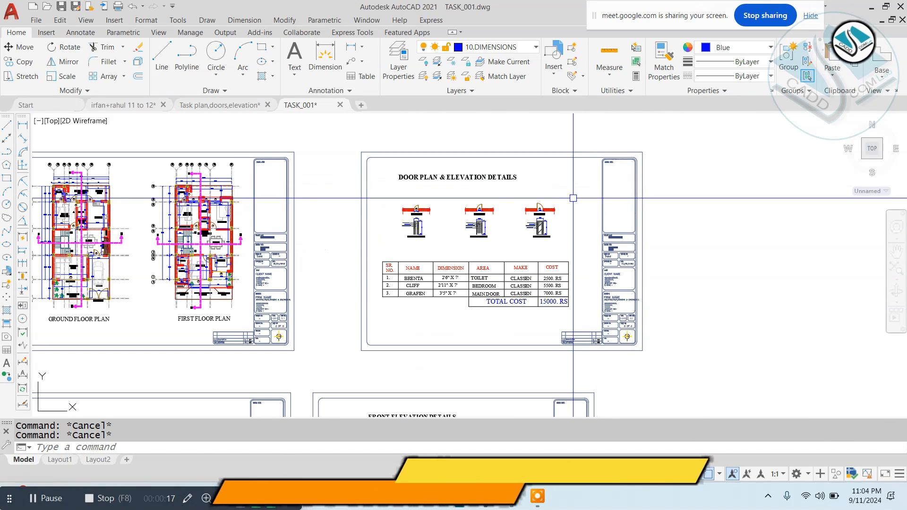
scroll(564, 203, down, 6)
scroll(564, 204, up, 4)
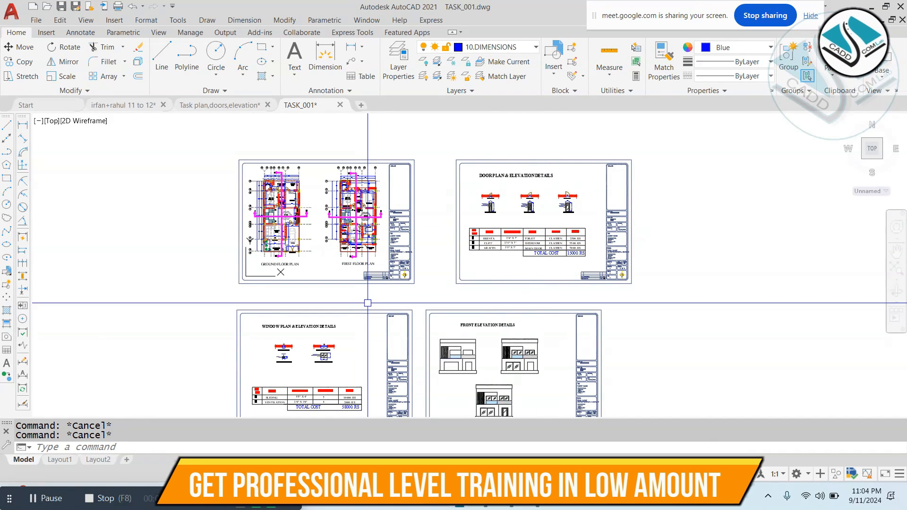
scroll(562, 221, up, 4)
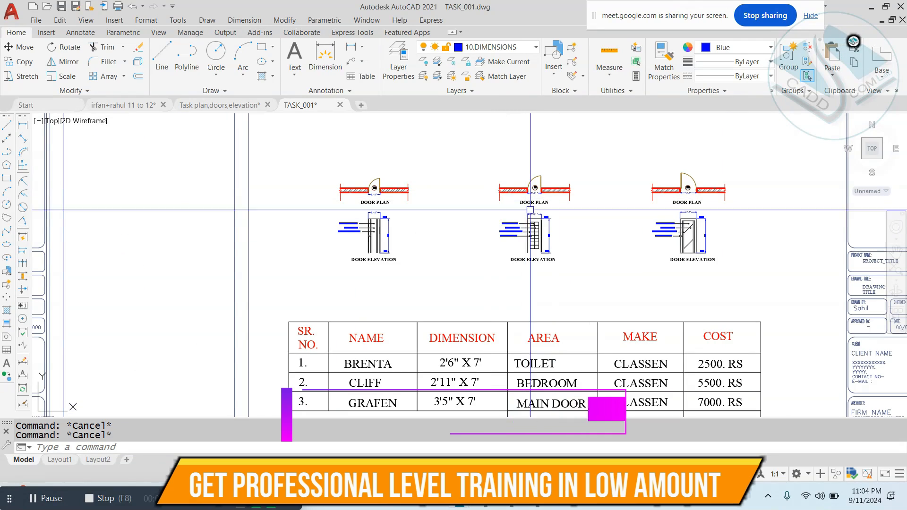
scroll(520, 222, down, 3)
scroll(565, 156, up, 3)
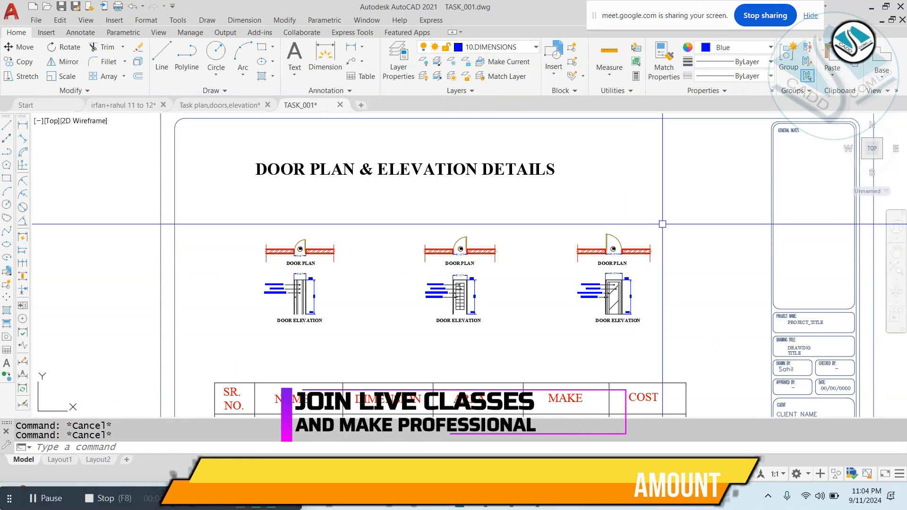
click(668, 222)
key(Escape)
scroll(371, 229, up, 2)
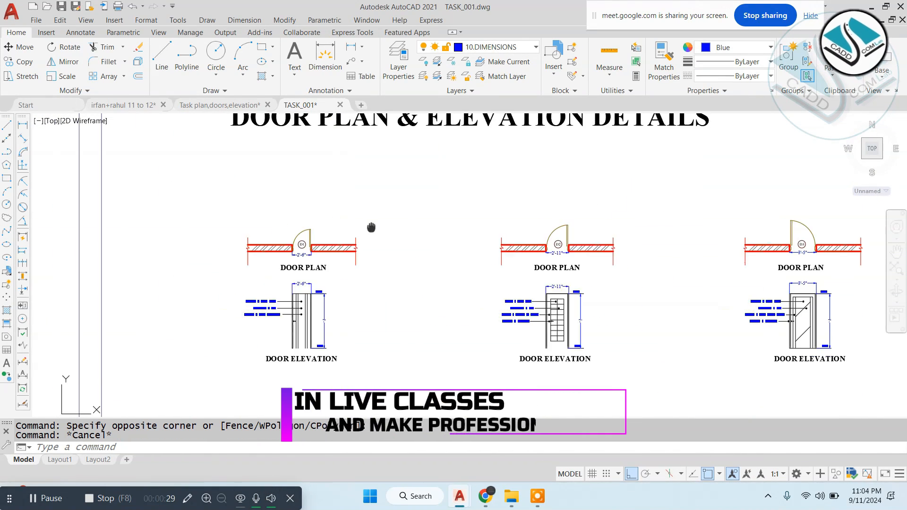
- Scale the door schedule table down about its lower-left corner on the door details sheet
scroll(482, 284, down, 5)
scroll(483, 284, up, 2)
click(624, 246)
click(307, 350)
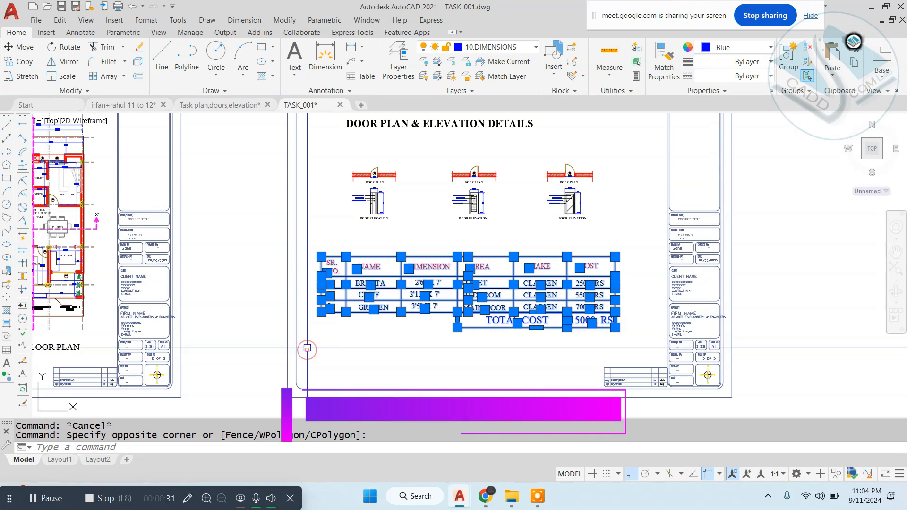
text(sc)
key(Return)
click(323, 326)
scroll(323, 326, down, 2)
click(611, 324)
scroll(611, 324, up, 2)
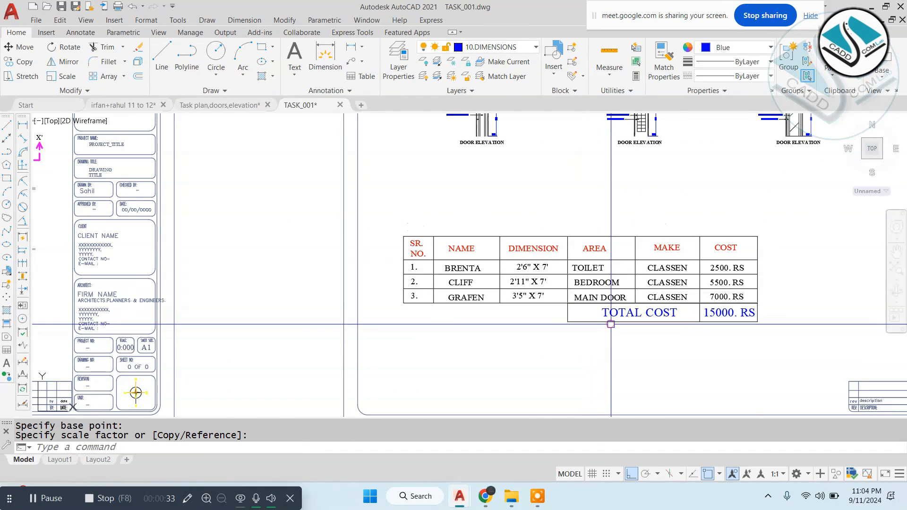
- Move the door schedule table straight down to the bottom edge of the door details sheet's inner border
click(381, 360)
middle_drag(381, 359, 255, 306)
text(m)
key(Return)
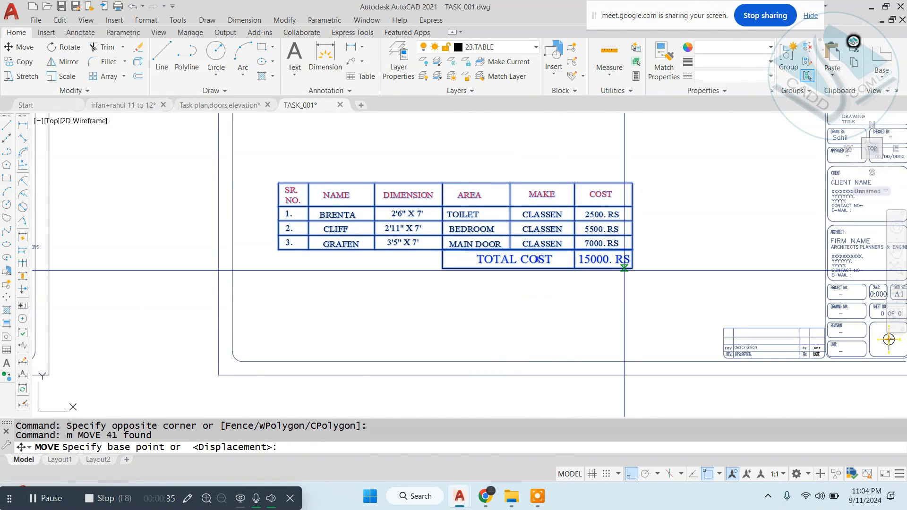
click(631, 268)
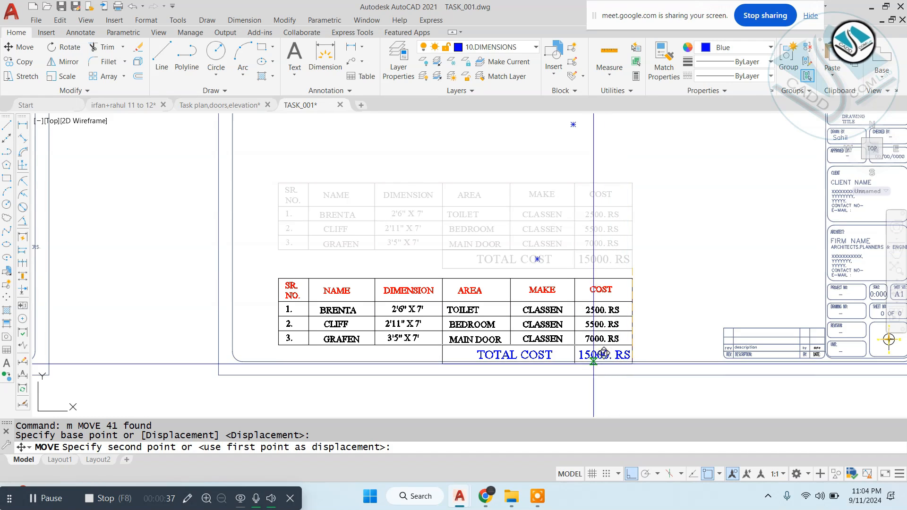
key(Escape)
scroll(610, 361, down, 4)
scroll(428, 320, up, 3)
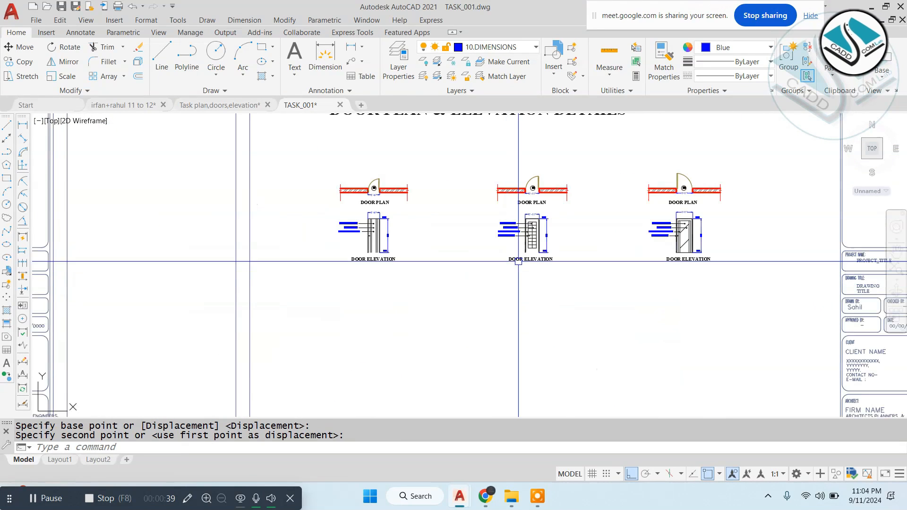
- Convert the first door's plan and elevation with their annotations into a block named dsfsdfsfsdf
click(428, 168)
click(310, 294)
text(b)
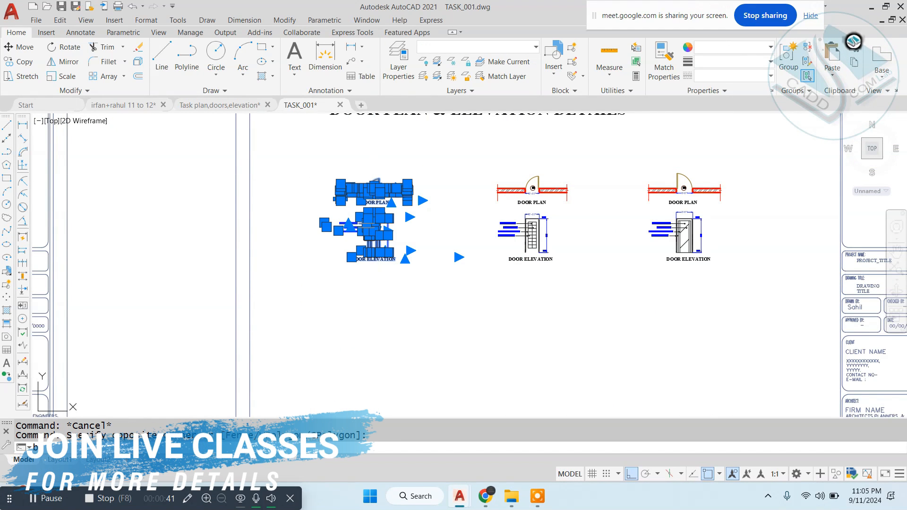
key(Return)
text(dsfsdfsfsdf)
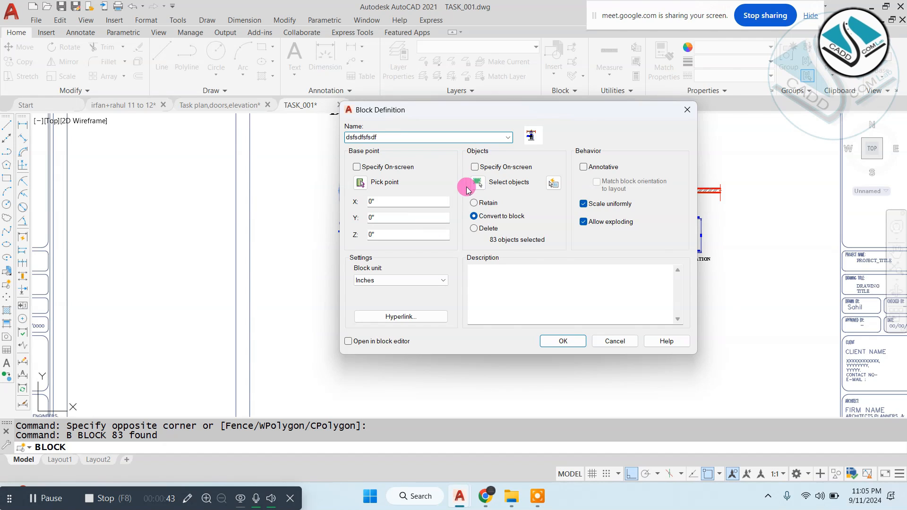
click(566, 340)
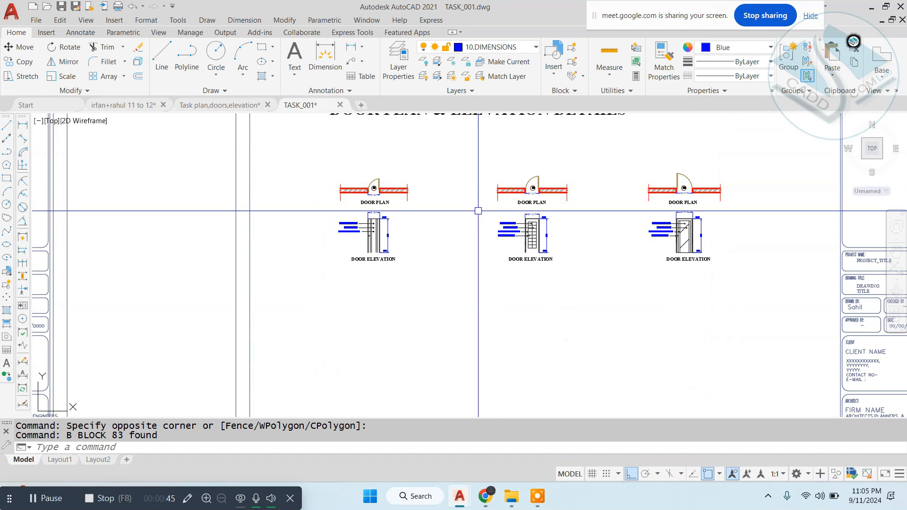
- Scale up the first door block to roughly twice its size, using a base point on the door elevation
click(374, 222)
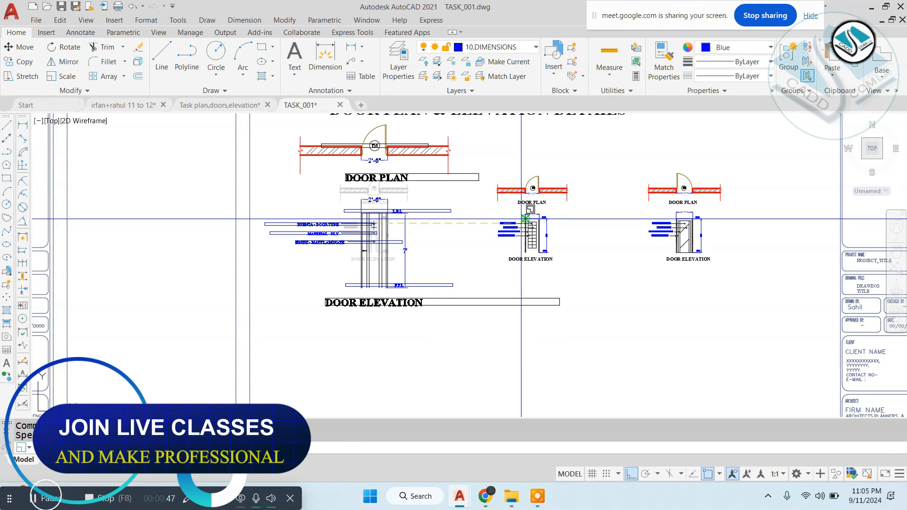
click(521, 220)
click(460, 239)
click(395, 240)
middle_drag(393, 238, 410, 290)
key(Escape)
middle_drag(528, 166, 527, 214)
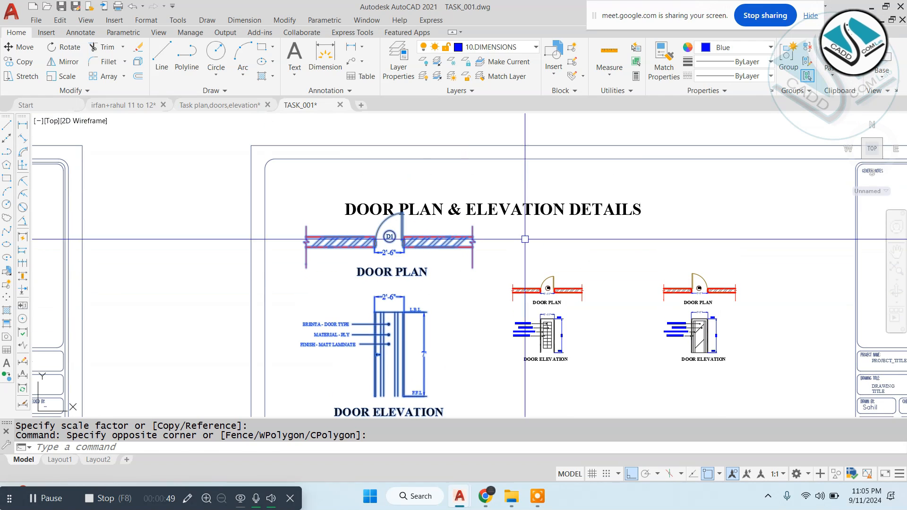
- Move the DOOR PLAN & ELEVATION DETAILS title down to just above the door schedule table, with Ortho off
text(m)
key(Return)
click(526, 214)
middle_drag(445, 277, 453, 129)
scroll(453, 129, down, 2)
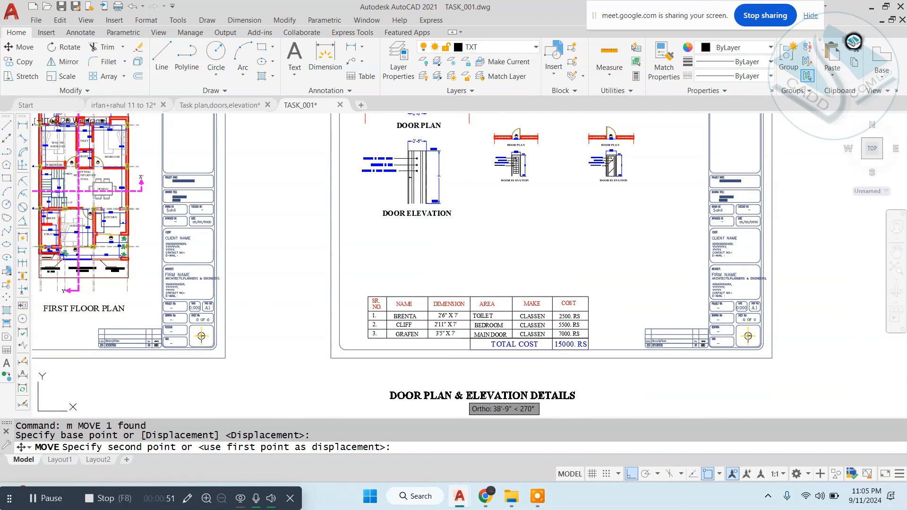
scroll(468, 326, up, 2)
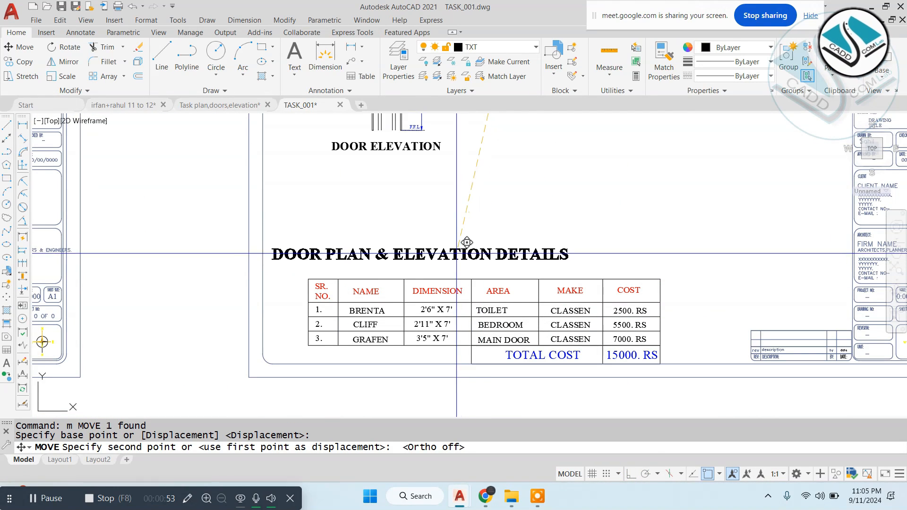
click(467, 253)
- Move the enlarged first door block into the upper-left corner of the door details sheet
scroll(468, 253, down, 3)
scroll(419, 265, up, 3)
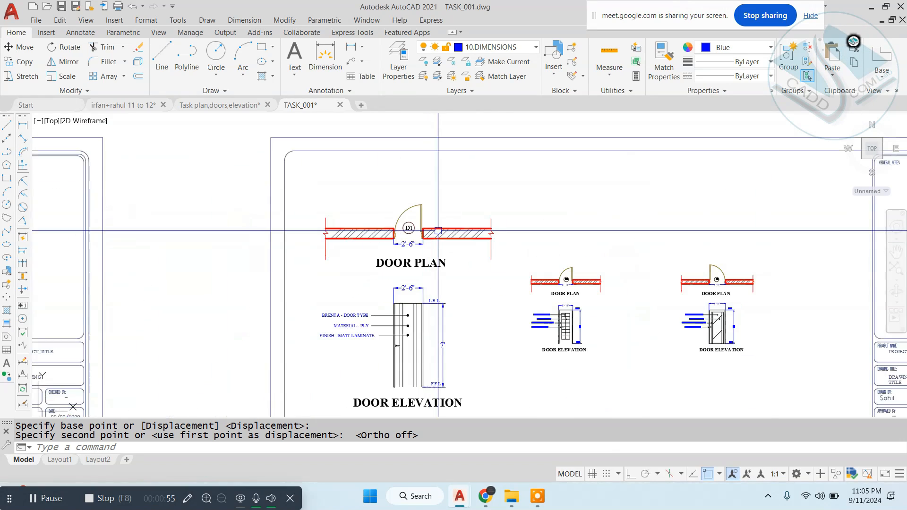
key(Escape)
click(419, 265)
click(494, 316)
text(m)
key(Return)
click(505, 310)
click(489, 267)
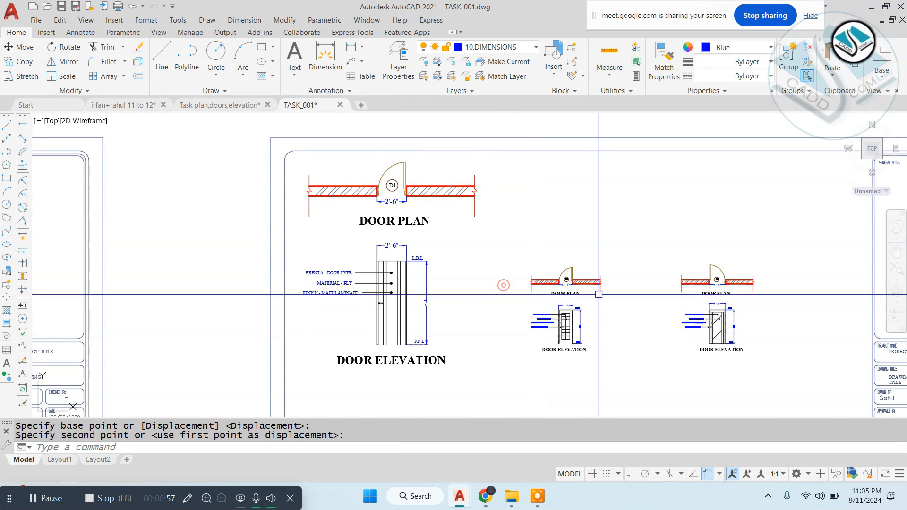
key(Escape)
click(622, 257)
key(Escape)
- Convert the second door's plan and elevation with their annotations into a block named dasdasda
middle_drag(612, 277, 520, 255)
click(520, 194)
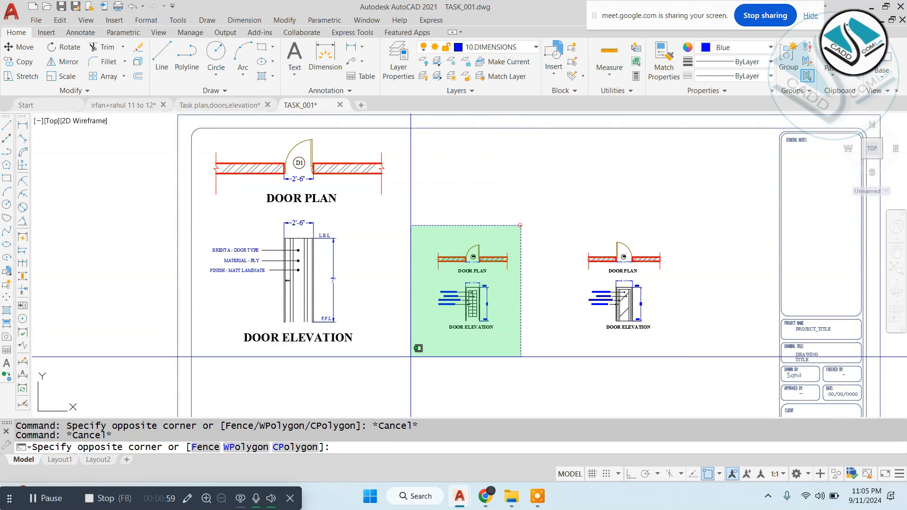
click(410, 358)
text(b)
key(Return)
text(dasdasda)
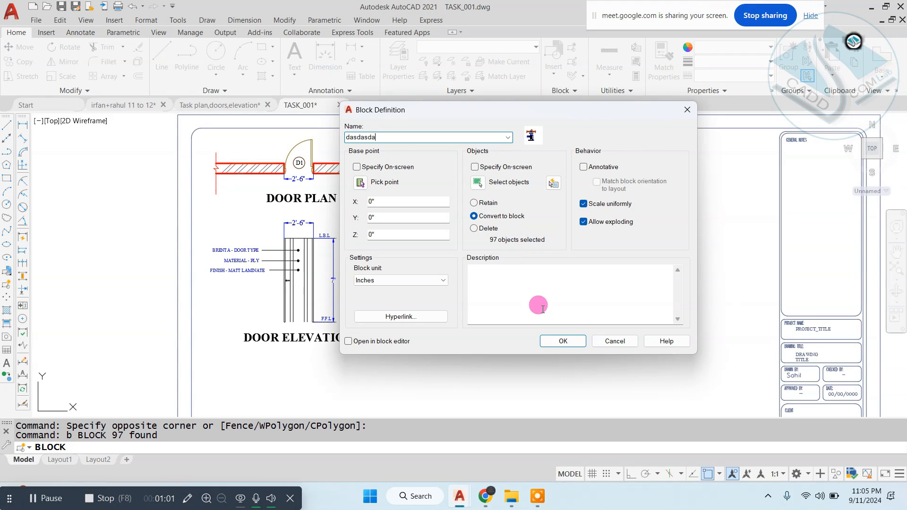
click(562, 340)
- Convert the third door's plan and elevation with their annotations into a block named fsdfsdfsd
click(675, 198)
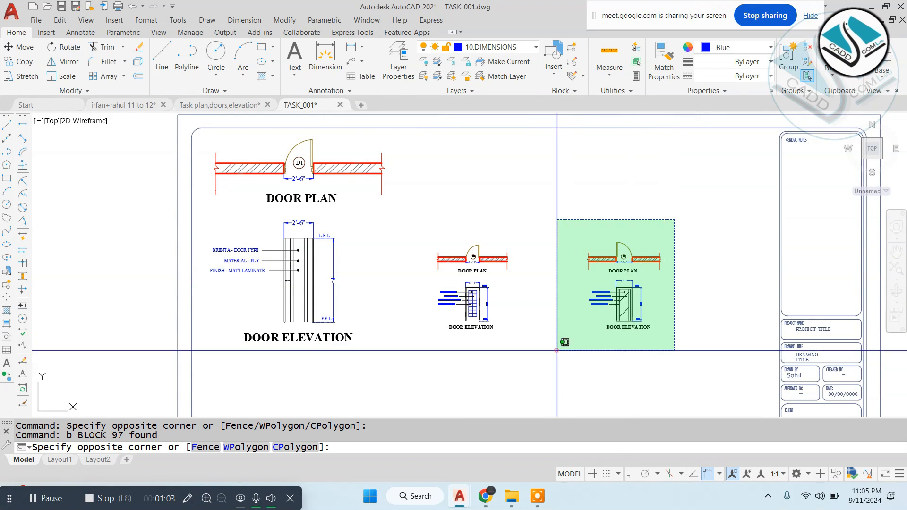
click(559, 339)
text(b)
key(Return)
text(fsdfsdfsd)
click(550, 348)
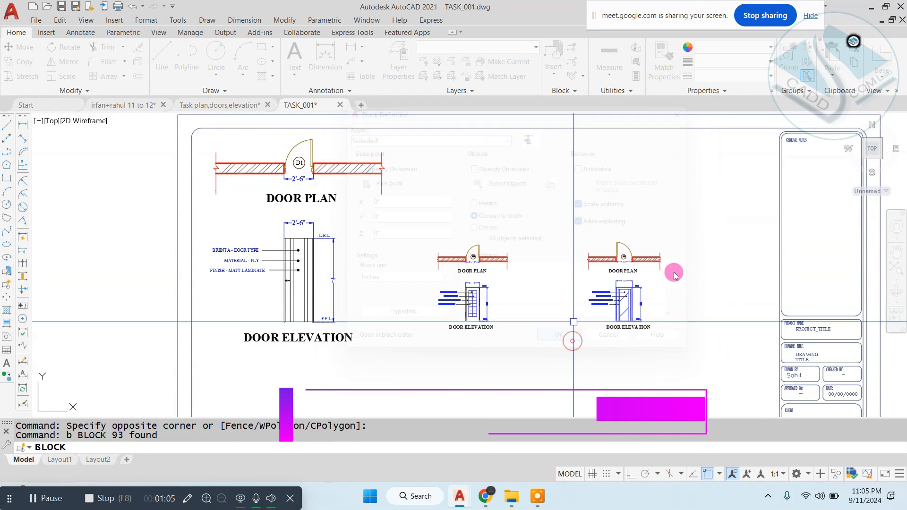
- Scale up the second door block to roughly twice its size from the top of its door elevation
click(471, 287)
text(sc)
key(Return)
click(471, 282)
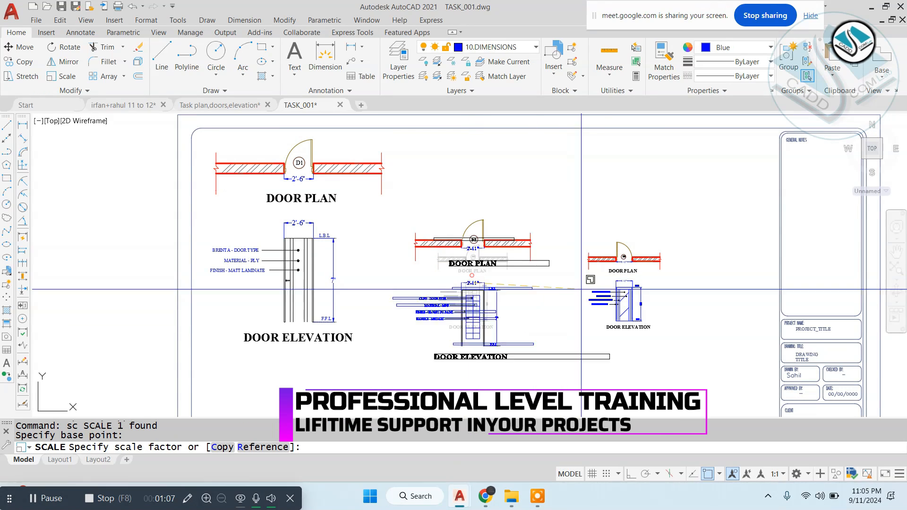
click(604, 295)
- Move the enlarged second door block up beside the first door block on the door details sheet
click(508, 196)
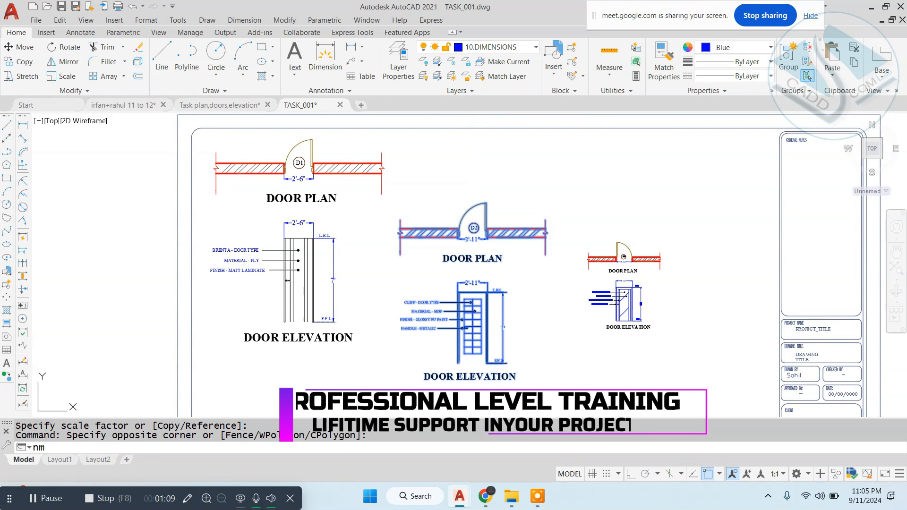
text(nm)
key(Return)
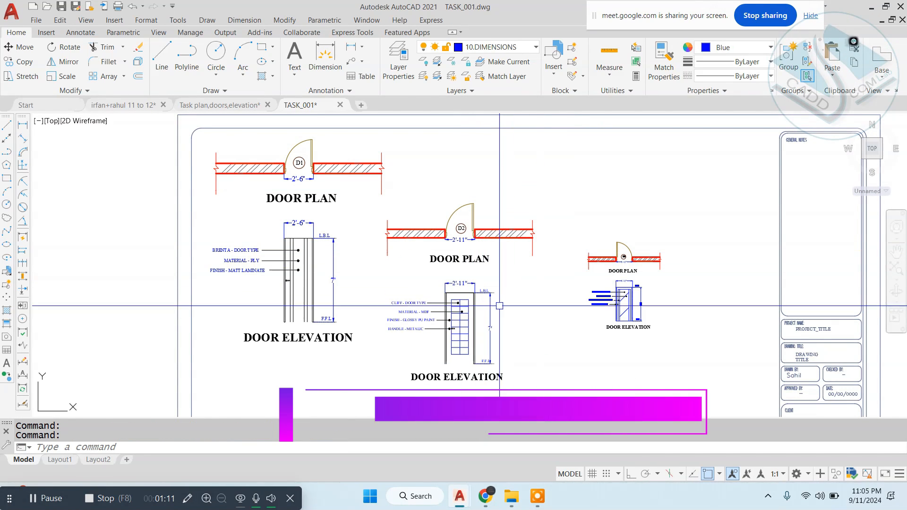
click(493, 303)
click(437, 303)
text(m)
key(Return)
click(439, 308)
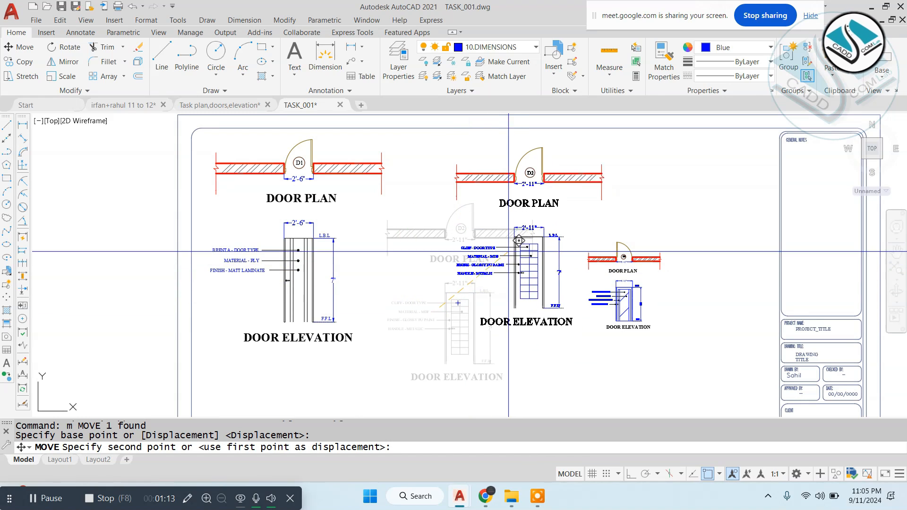
click(437, 255)
scroll(437, 256, down, 6)
key(Escape)
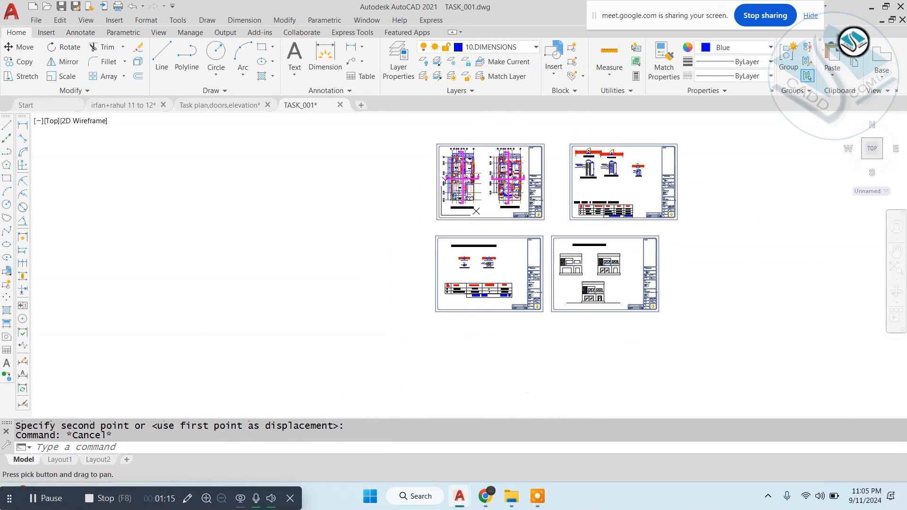
- Erase the entire window plan and elevation details sheet, including its drawings, table and title block
scroll(429, 310, up, 8)
scroll(385, 192, down, 4)
scroll(378, 297, up, 3)
scroll(524, 205, down, 4)
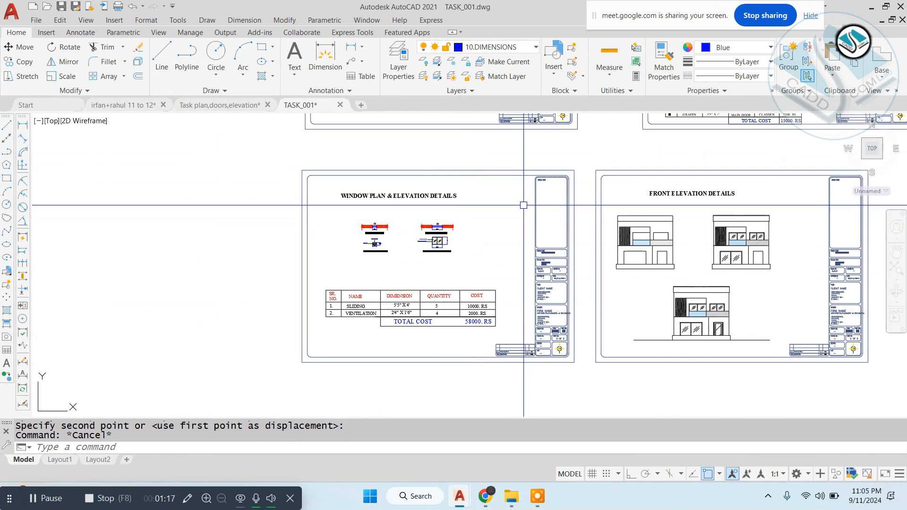
click(586, 163)
click(247, 378)
text(e)
key(Return)
- Examine the house elevations on the front elevation details sheet
scroll(541, 233, down, 4)
scroll(518, 275, up, 4)
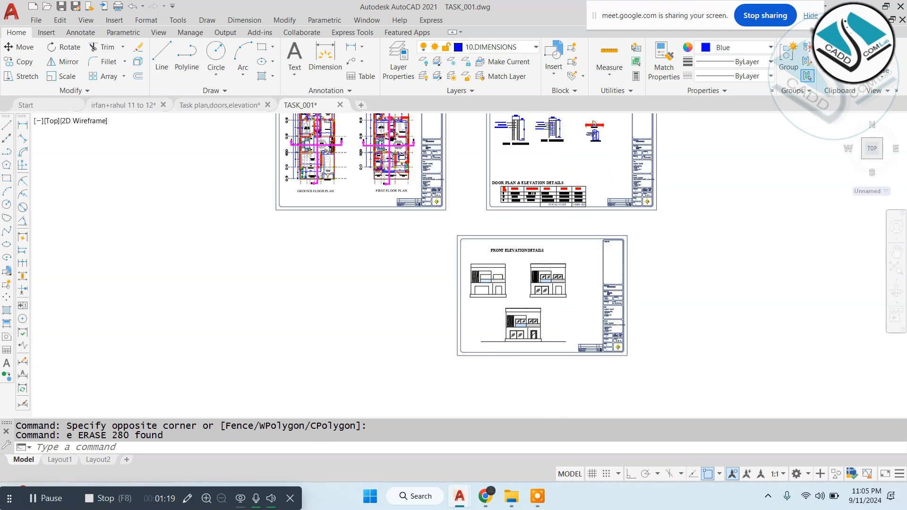
scroll(496, 301, up, 2)
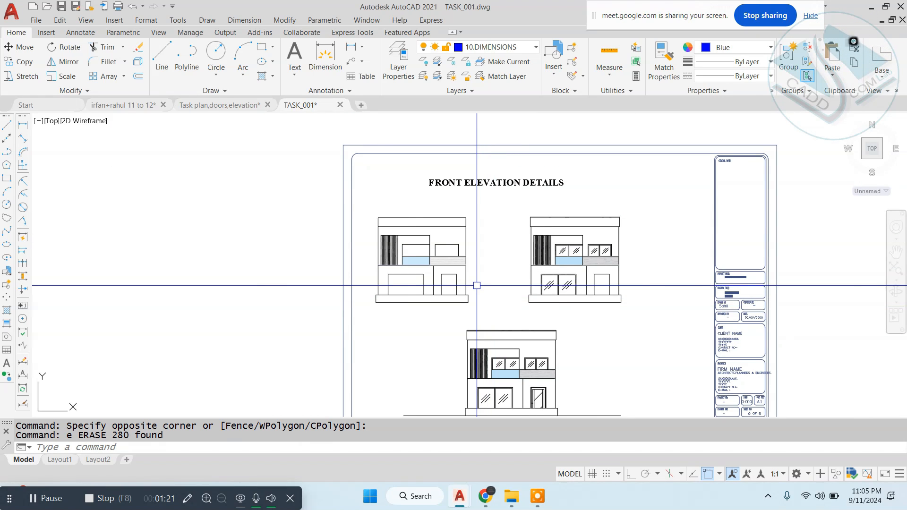
scroll(477, 285, up, 2)
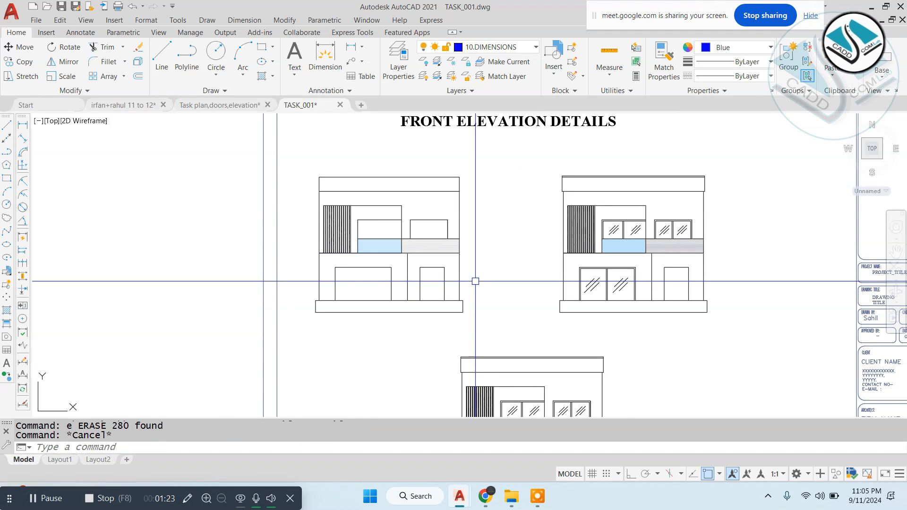
- Close the TASK_001 drawing without saving its changes
scroll(513, 240, down, 2)
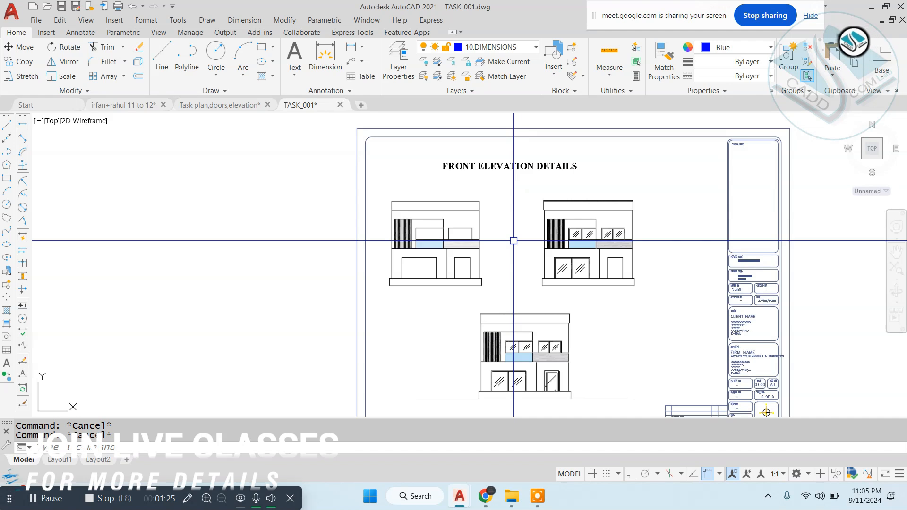
scroll(514, 241, down, 3)
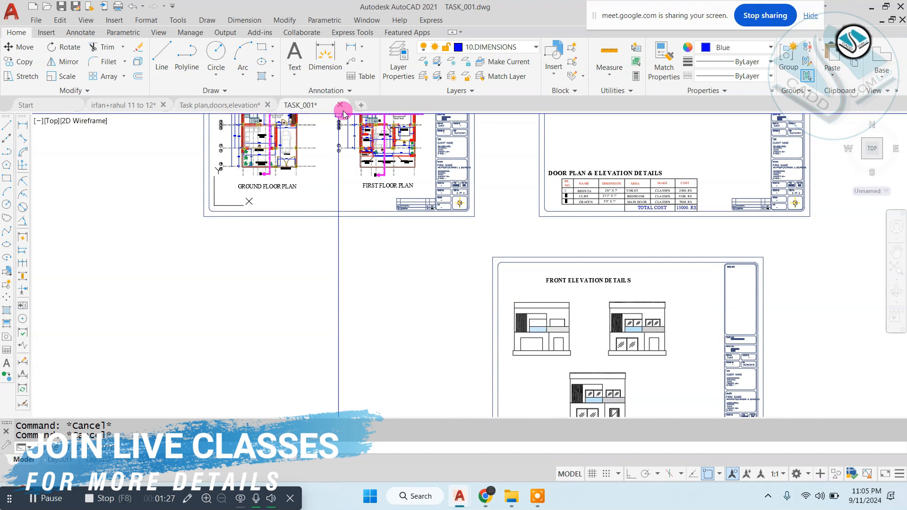
click(340, 105)
click(502, 272)
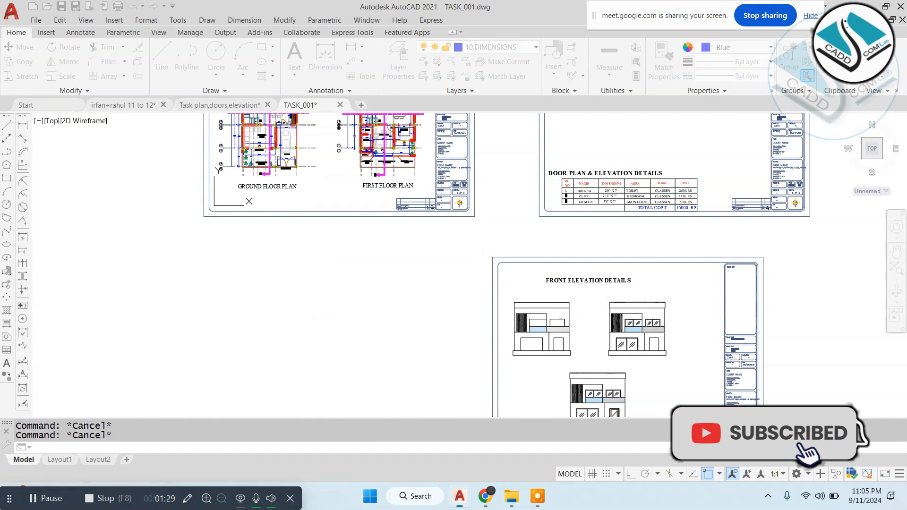
- Examine the door and window plan and elevation sheets and their schedules in the Task plan,doors,elevation drawing
scroll(371, 230, up, 5)
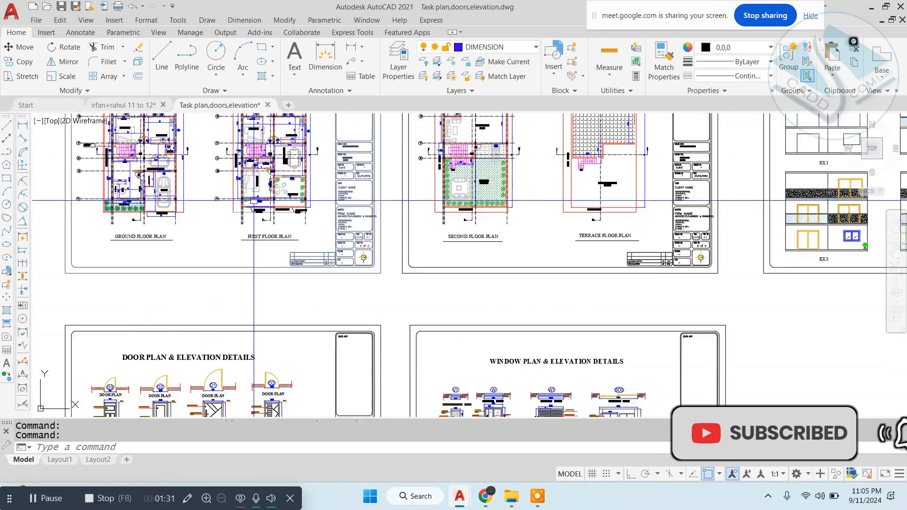
scroll(370, 230, down, 5)
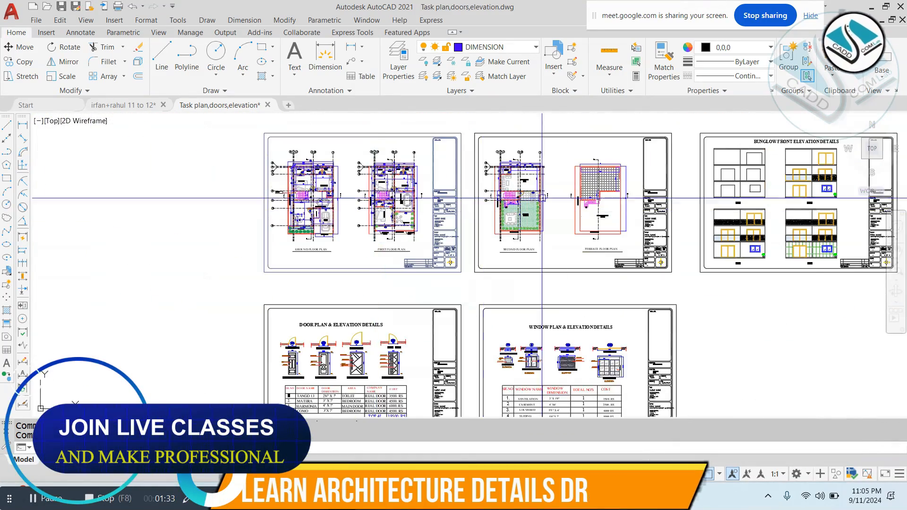
scroll(411, 187, up, 2)
scroll(412, 187, down, 2)
middle_drag(412, 236, 411, 187)
scroll(304, 250, up, 4)
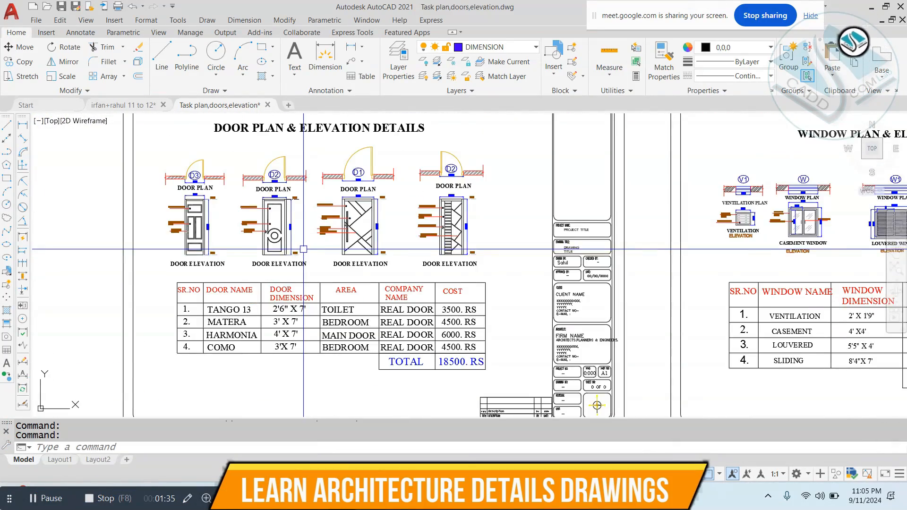
scroll(304, 249, down, 3)
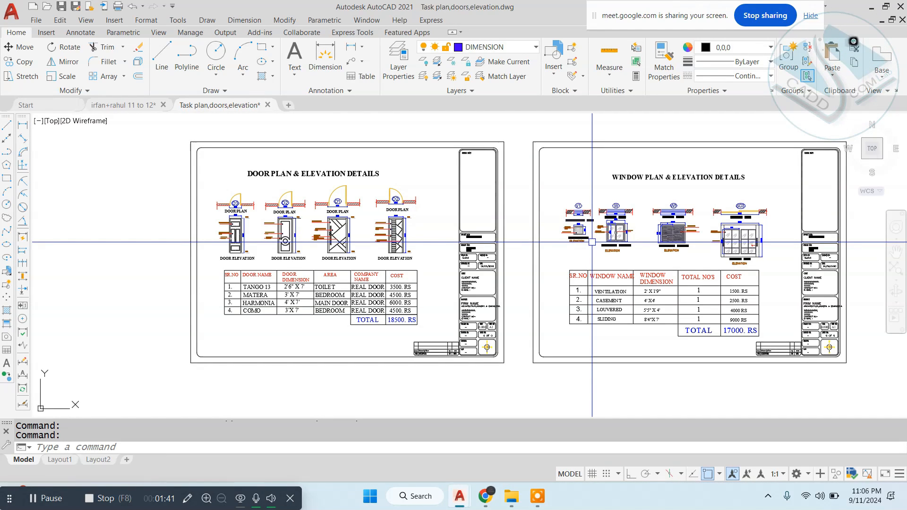
scroll(323, 298, up, 2)
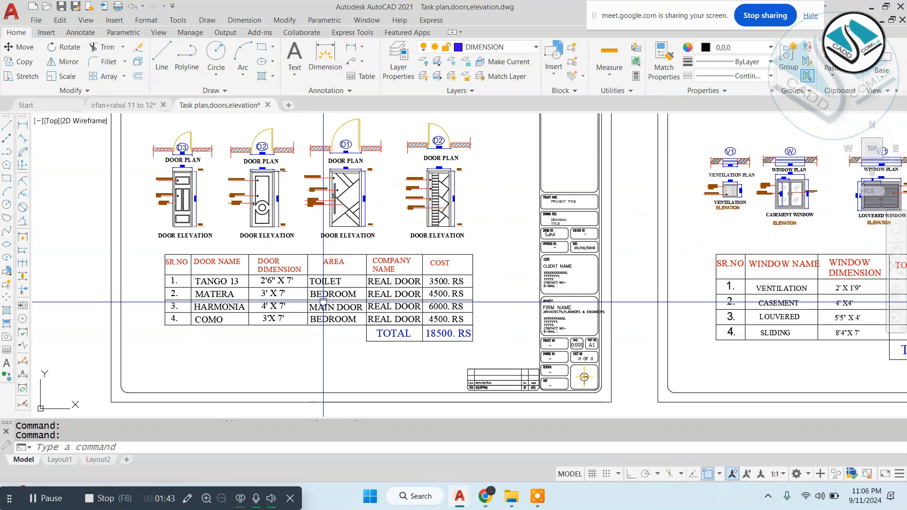
key(Escape)
scroll(355, 304, down, 2)
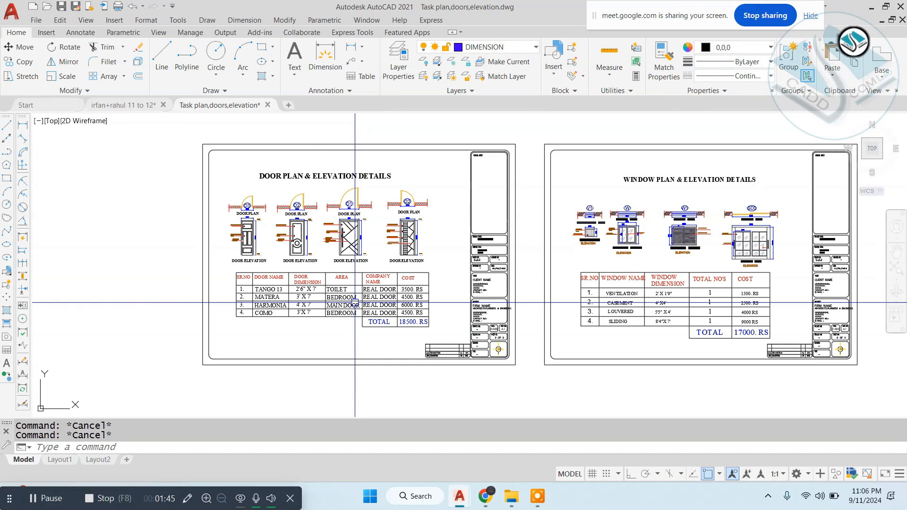
- Scale the whole door schedule down to about two-thirds of its size from a point near its lower-left corner
scroll(287, 301, up, 4)
click(660, 225)
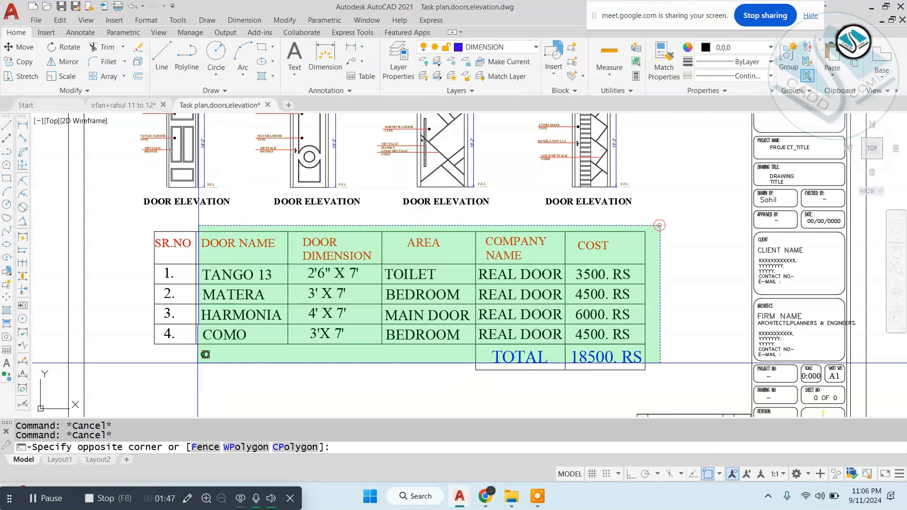
middle_drag(296, 321, 289, 314)
click(277, 323)
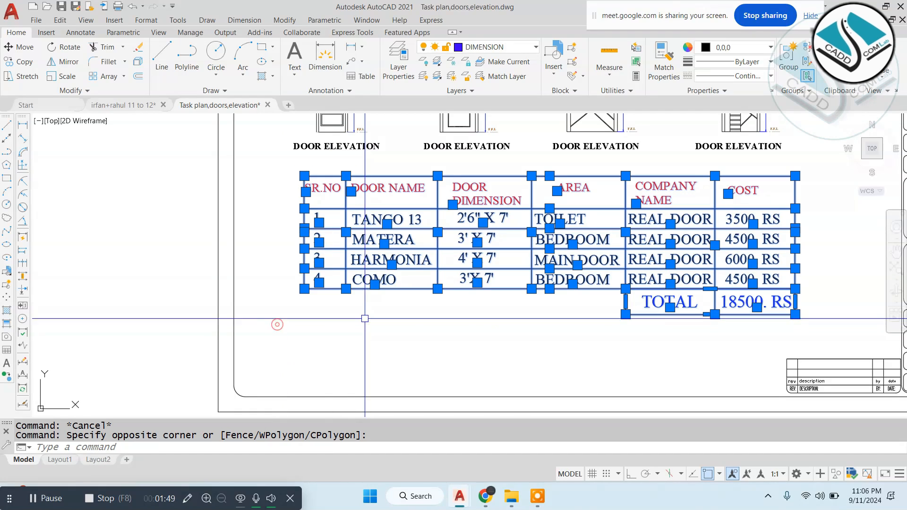
text(sc)
key(Return)
click(332, 311)
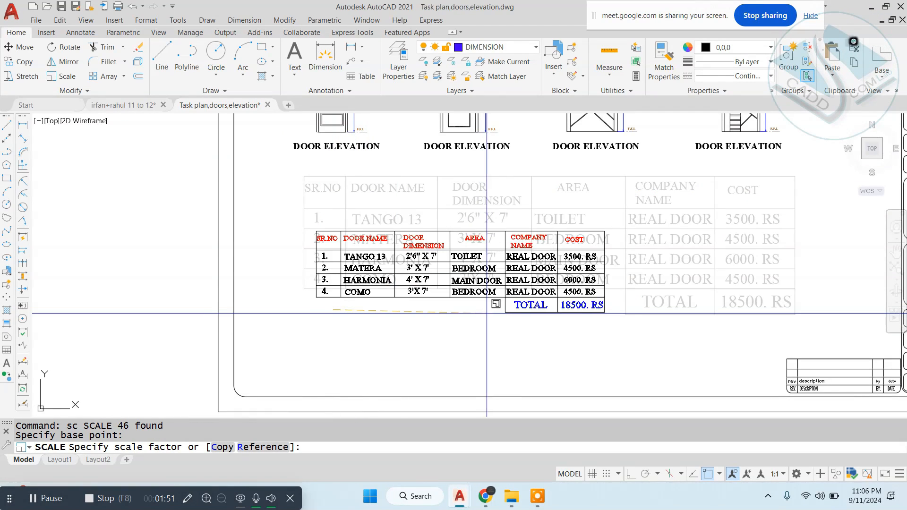
click(502, 314)
- Move the reduced door schedule into the lower-left corner of the door sheet's inner border
click(699, 202)
click(305, 352)
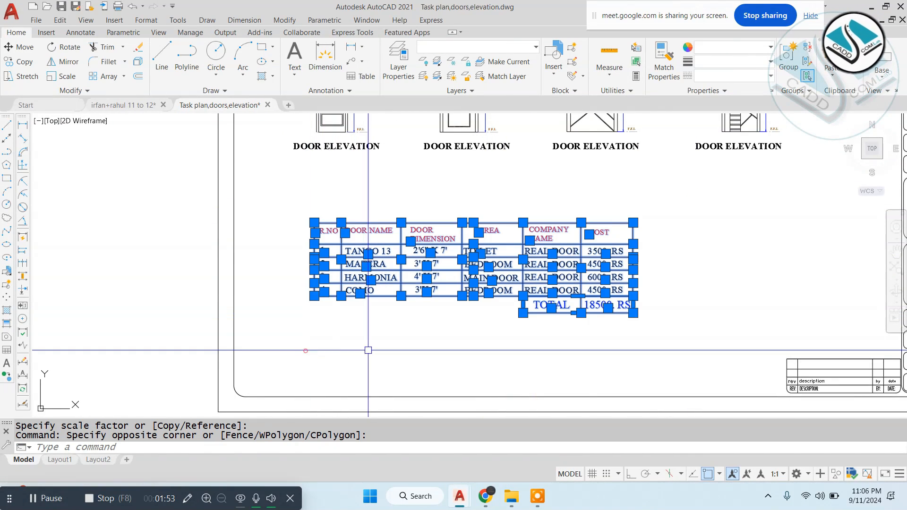
text(m)
key(Return)
click(632, 312)
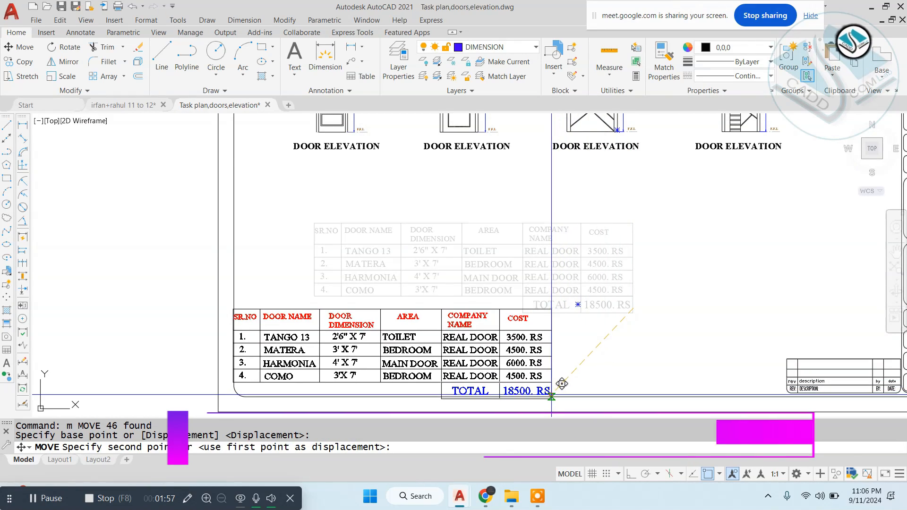
click(567, 395)
scroll(427, 289, down, 4)
middle_drag(594, 279, 480, 318)
key(Escape)
key(Escape)
- Scale the whole window schedule down to about 70% of its size from a point near its lower-left corner
middle_drag(766, 284, 565, 305)
scroll(564, 306, up, 3)
click(632, 258)
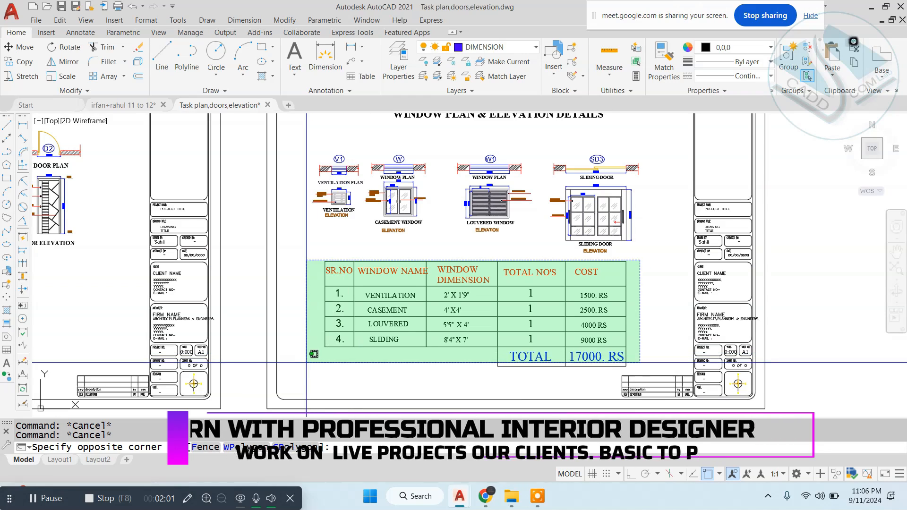
click(307, 365)
click(490, 374)
click(492, 329)
text(sc)
key(Return)
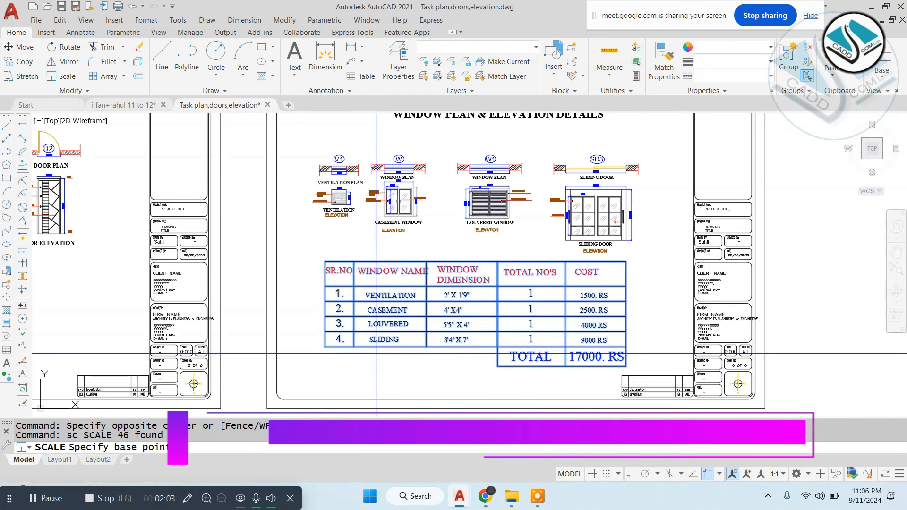
scroll(376, 353, up, 2)
click(358, 359)
click(538, 363)
- Move the reduced window schedule into the lower-left corner of the window sheet's inner border
click(688, 239)
click(303, 373)
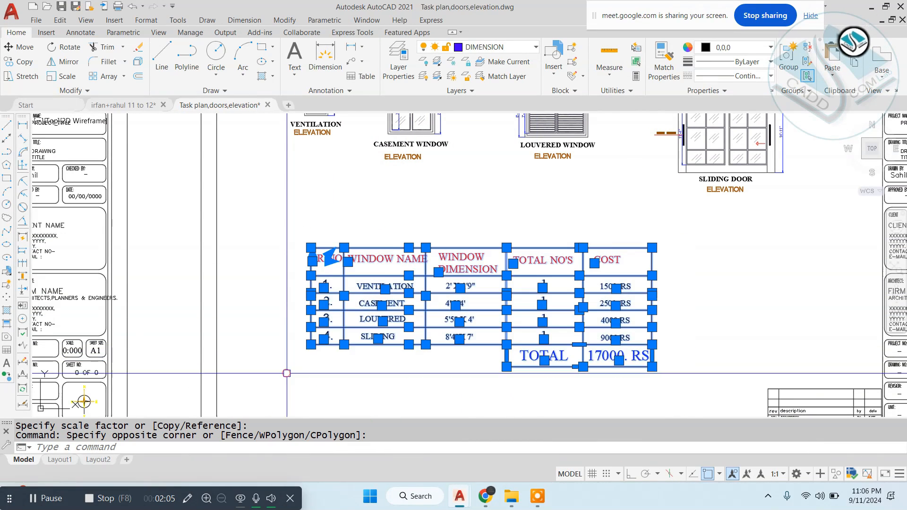
middle_drag(302, 373, 265, 286)
text(m)
key(Return)
click(612, 275)
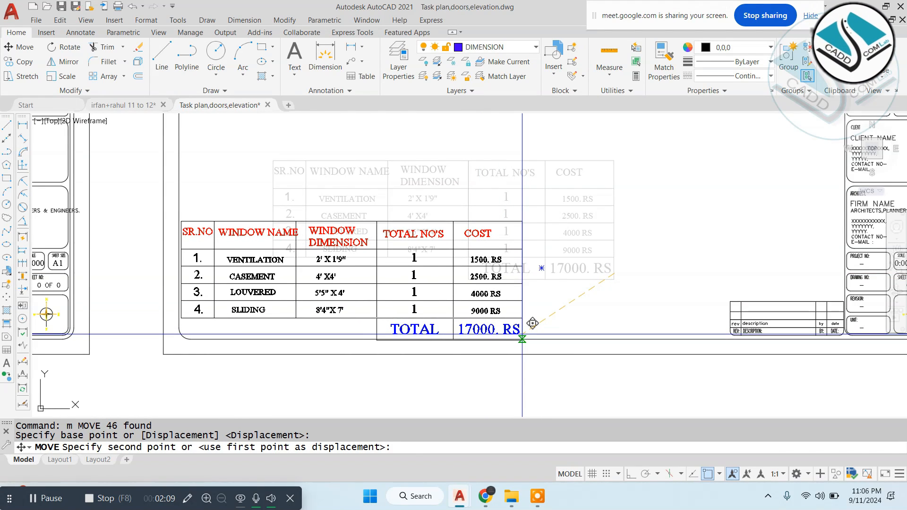
click(532, 323)
scroll(598, 264, down, 3)
scroll(581, 246, up, 2)
key(Escape)
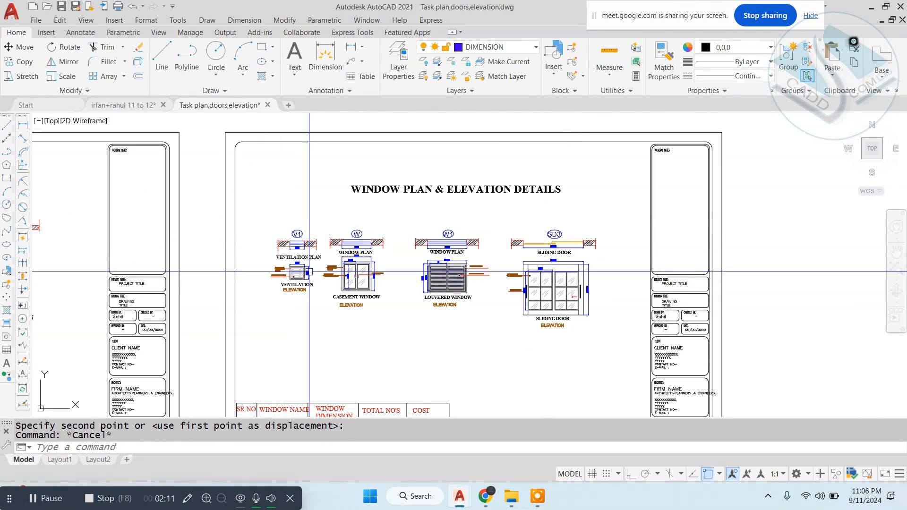
- Examine the ventilation, casement, louvered and sliding door plans and elevations on the window sheet
scroll(309, 272, up, 5)
scroll(312, 213, down, 2)
scroll(314, 204, up, 3)
key(Escape)
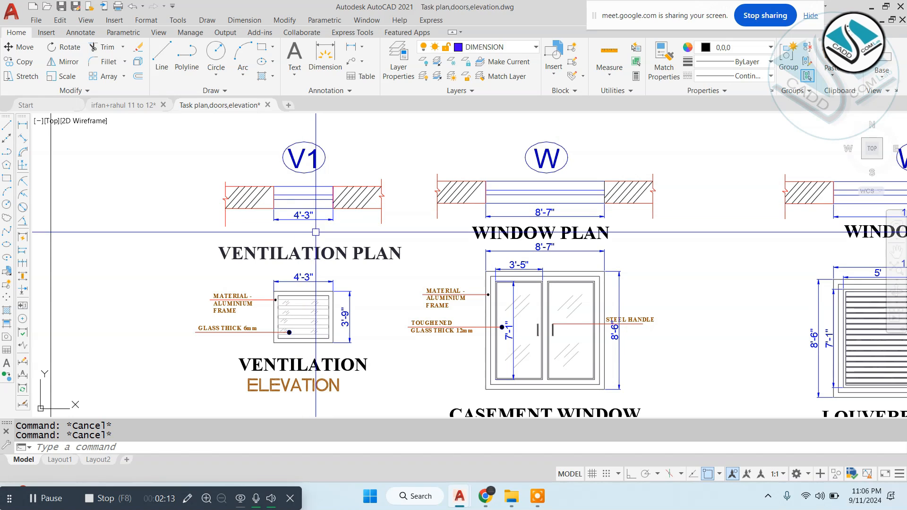
scroll(374, 207, down, 4)
scroll(377, 162, up, 2)
click(386, 188)
key(Escape)
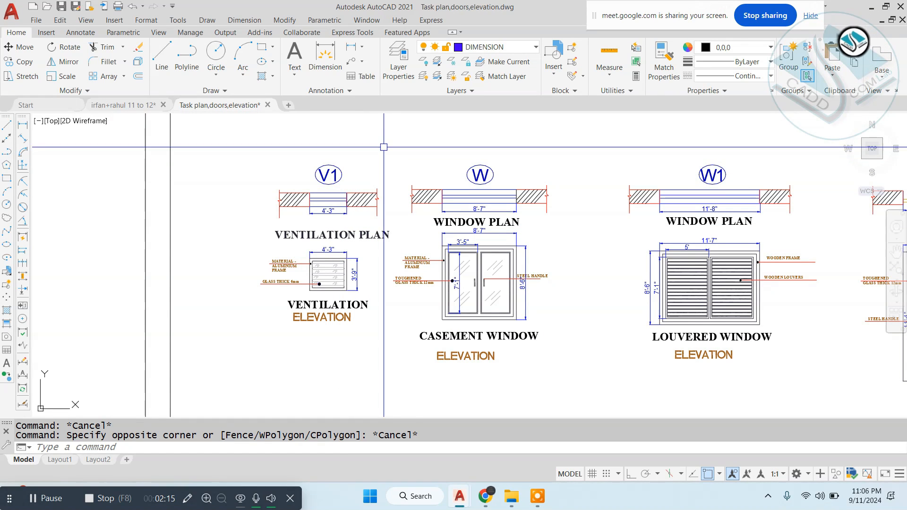
middle_drag(367, 223, 352, 258)
scroll(352, 259, down, 2)
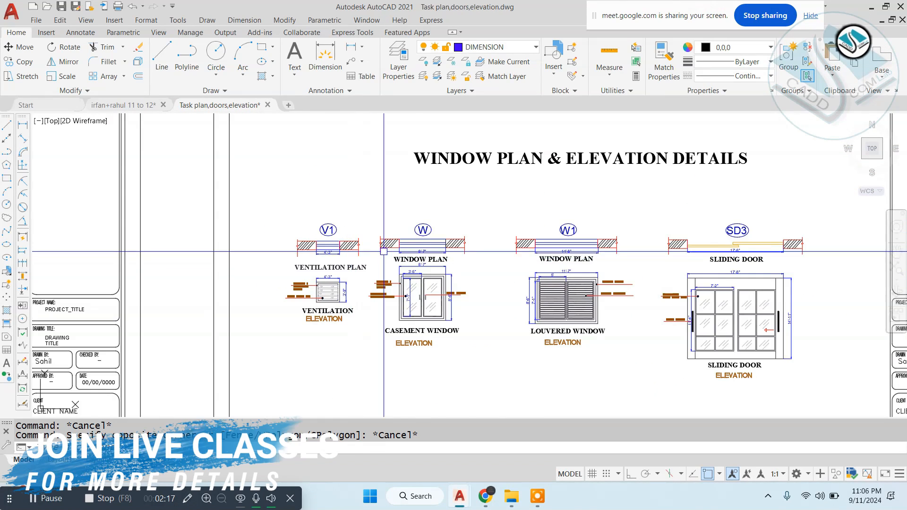
key(Escape)
- Move the WINDOW PLAN & ELEVATION DETAILS title directly above the window schedule
middle_drag(569, 231, 523, 280)
click(586, 207)
text(m)
key(Return)
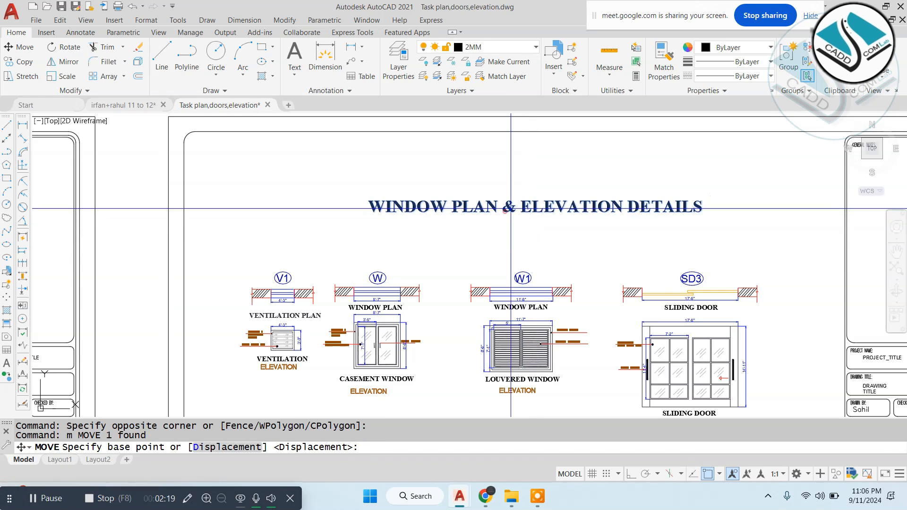
click(505, 207)
scroll(514, 213, down, 4)
scroll(473, 283, up, 4)
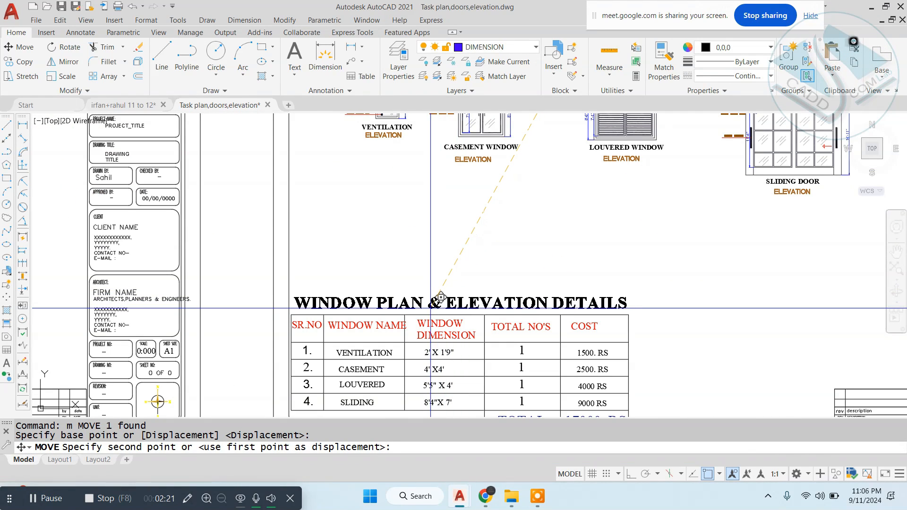
click(440, 297)
scroll(440, 296, down, 4)
scroll(378, 199, up, 4)
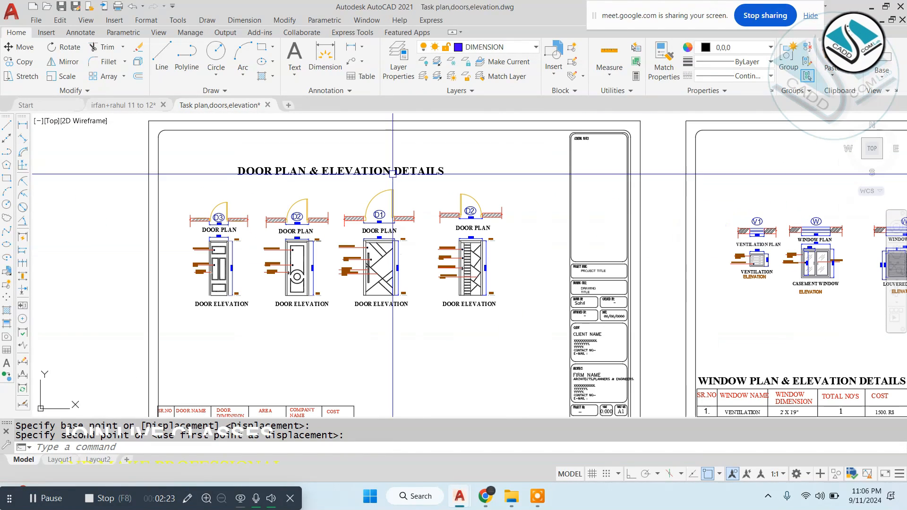
- Move the DOOR PLAN & ELEVATION DETAILS title directly above the door schedule
click(393, 168)
text(m)
key(Return)
click(453, 167)
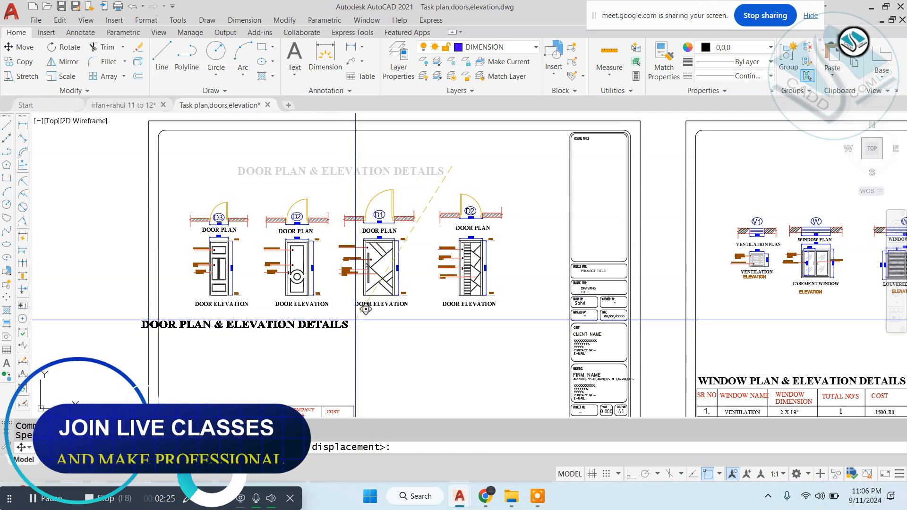
middle_drag(373, 384, 393, 319)
click(399, 318)
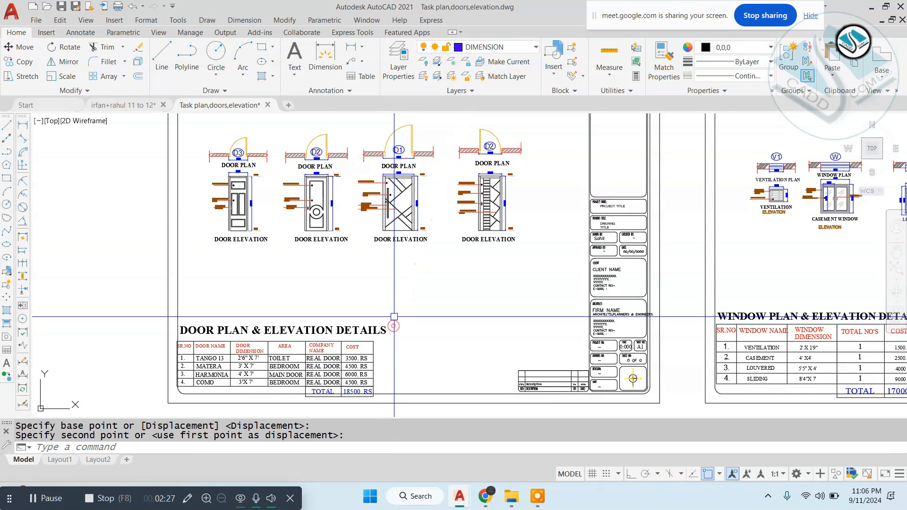
scroll(397, 321, down, 2)
middle_drag(441, 276, 393, 293)
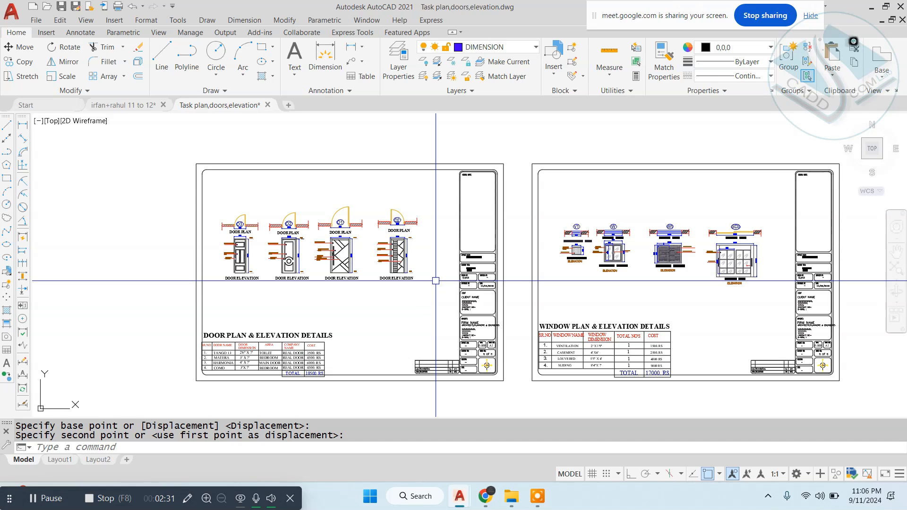
- Undo the moves of the door and window sheet titles
key(ctrl+z)
key(ctrl+z)
key(ctrl+z)
key(ctrl+z)
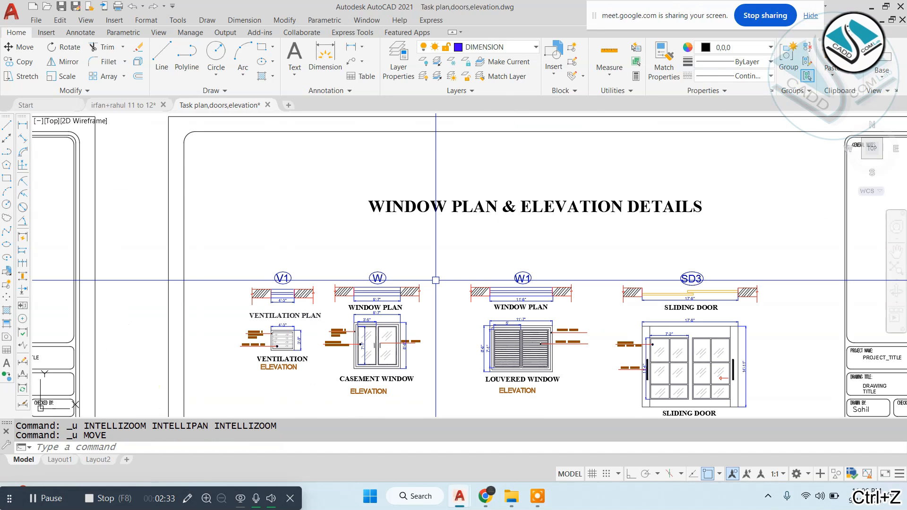
key(ctrl+z)
key(ctrl+z)
key(ctrl+z)
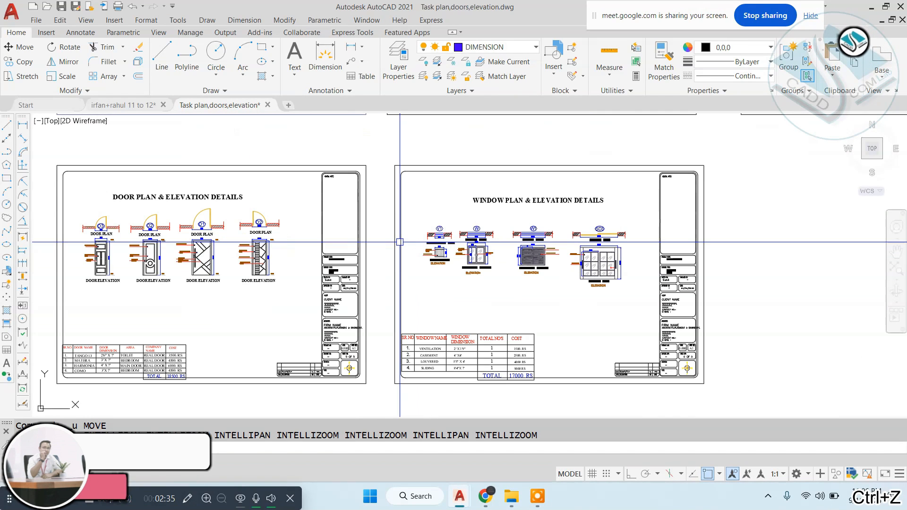
- Reopen the TASK_001 drawing from the recent documents
click(42, 107)
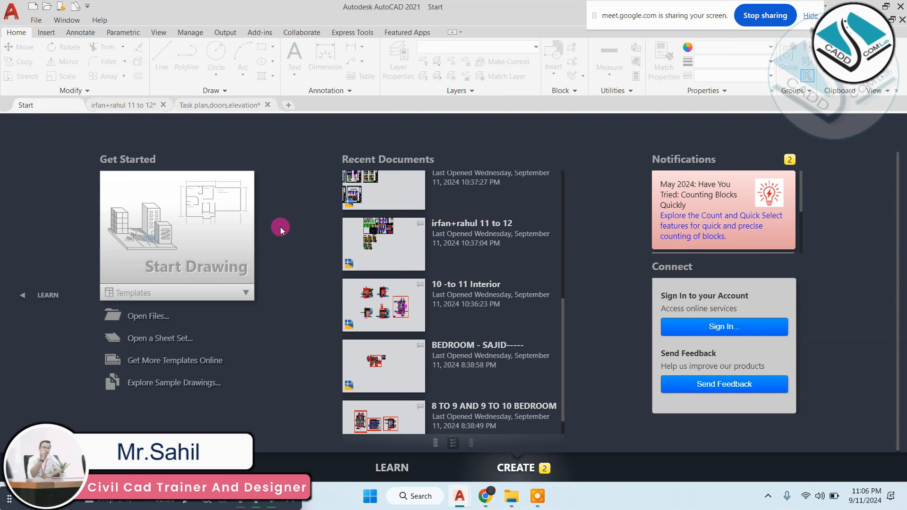
scroll(383, 240, up, 5)
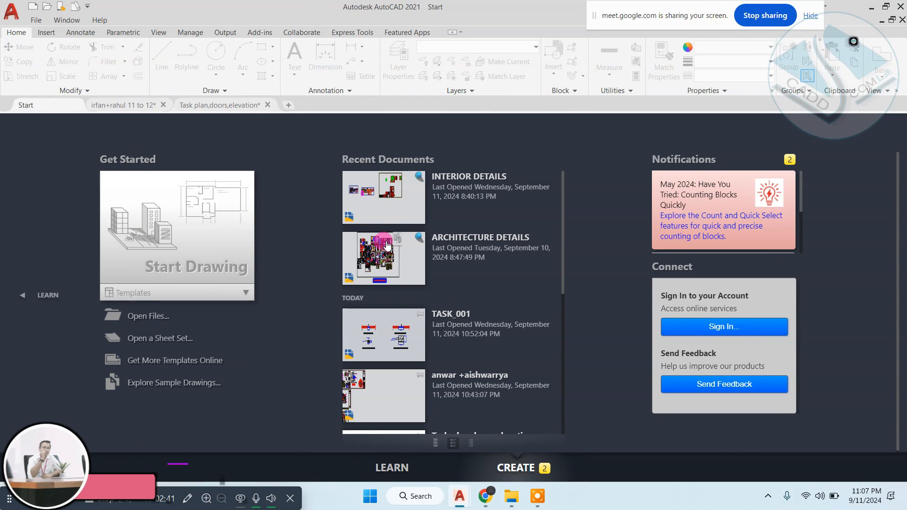
scroll(387, 243, down, 1)
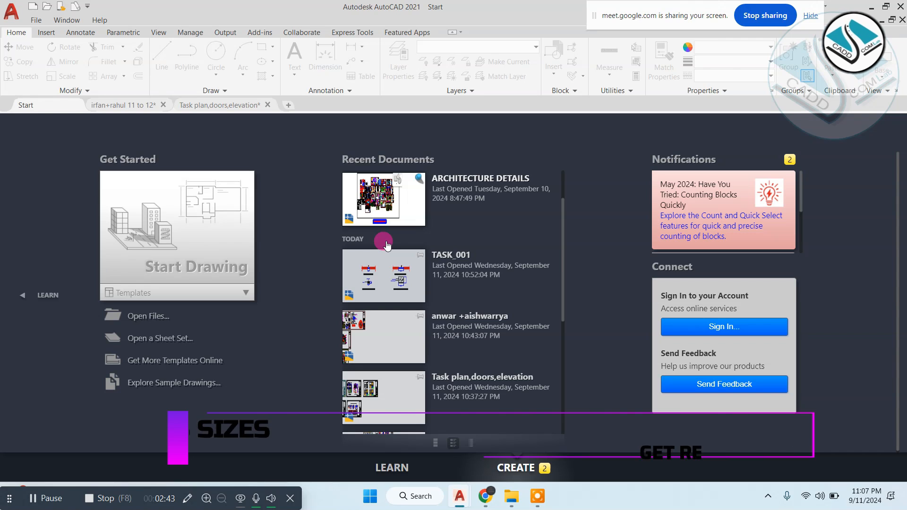
click(383, 270)
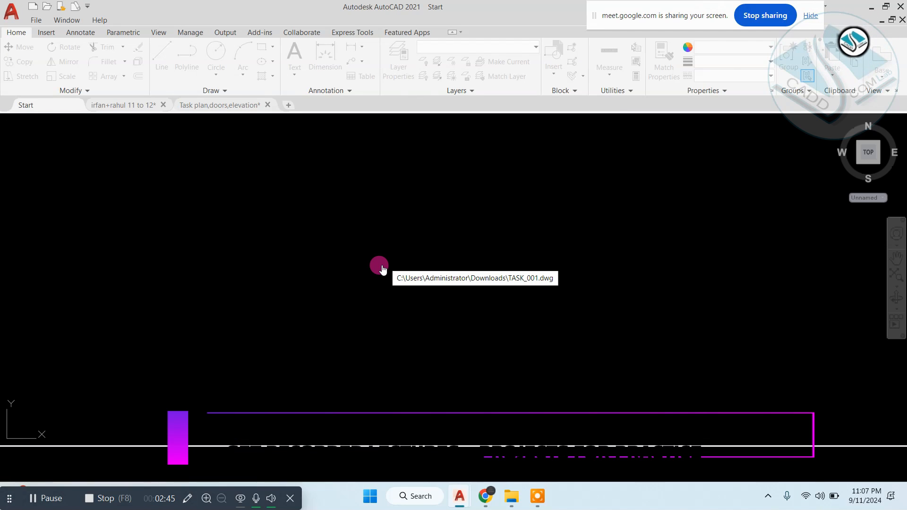
scroll(386, 259, down, 8)
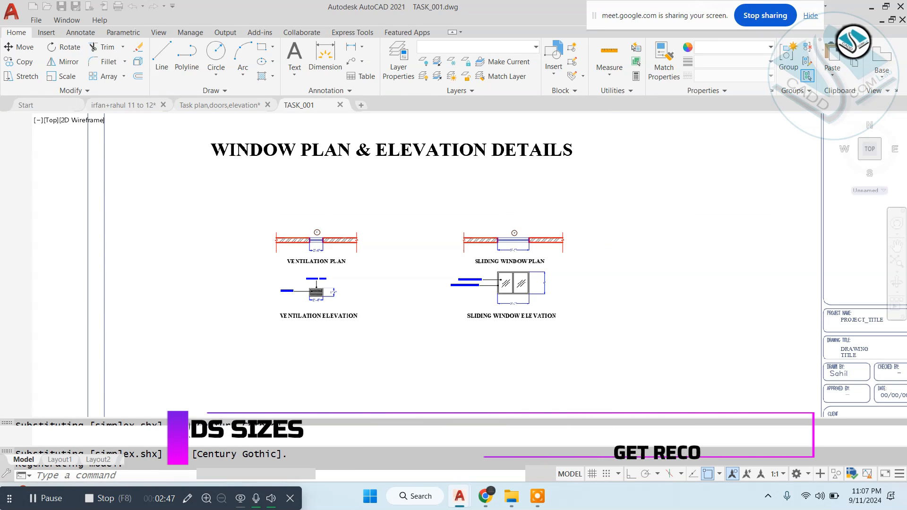
- Copy the whole DOOR PLAN & ELEVATION DETAILS sheet of the TASK_001 drawing to the clipboard
scroll(386, 260, down, 2)
mouse_move(430, 246)
middle_down()
mouse_move(337, 350)
mouse_move(251, 384)
middle_up()
click(648, 144)
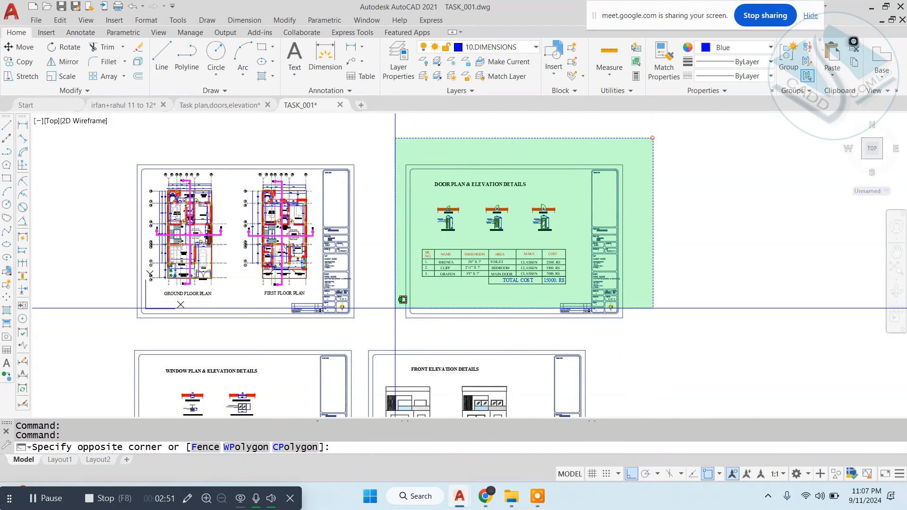
click(385, 330)
key(ctrl+c)
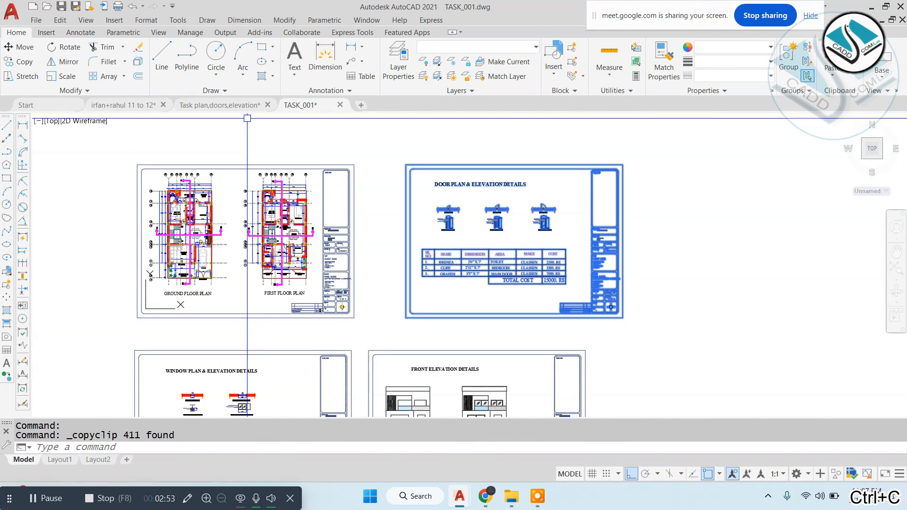
- Paste the copied door sheet beside the existing door sheet in the Task plan,doors,elevation drawing, accepting the default block attributes
click(244, 106)
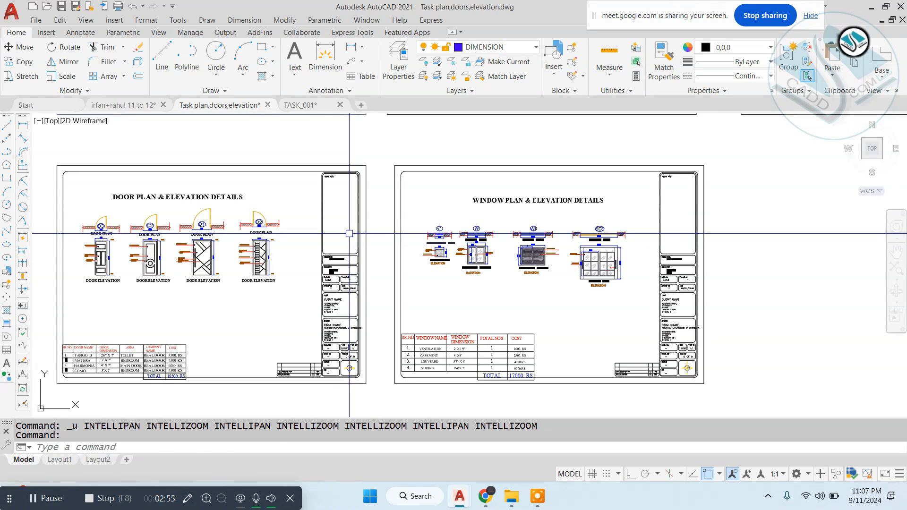
key(ctrl+v)
scroll(686, 356, down, 3)
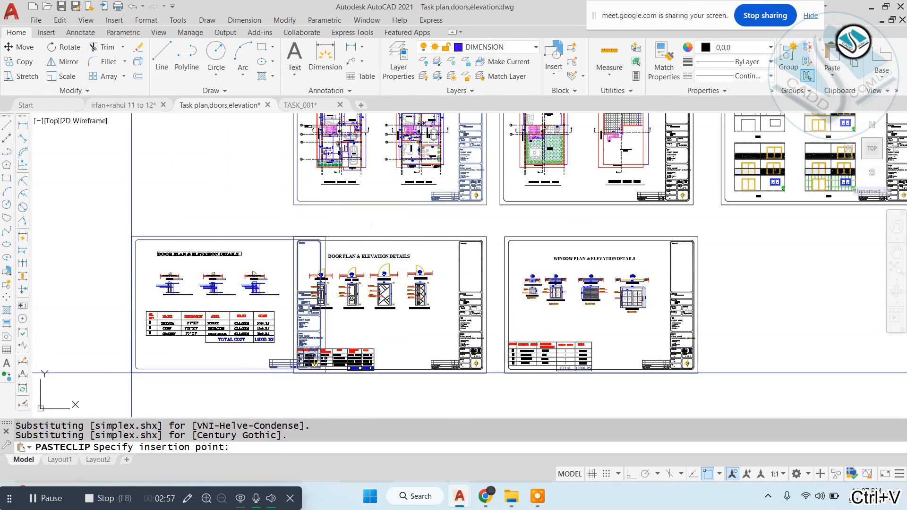
click(98, 306)
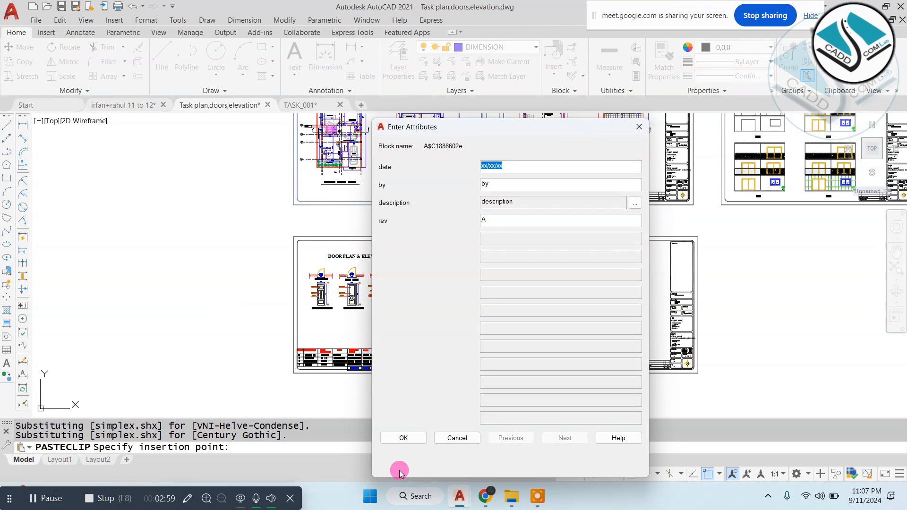
click(405, 439)
scroll(189, 377, up, 5)
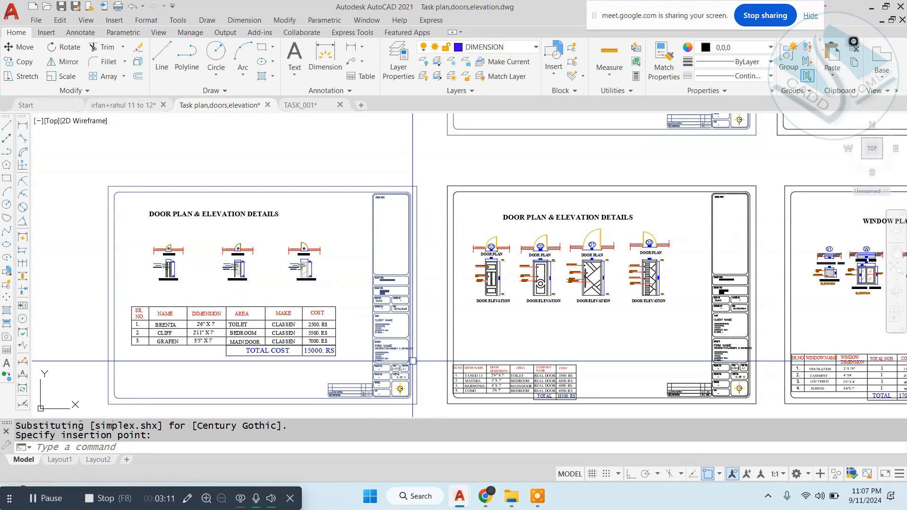
- Move the door schedule of the pasted sheet to the empty area below the original door sheet
middle_drag(413, 361, 421, 255)
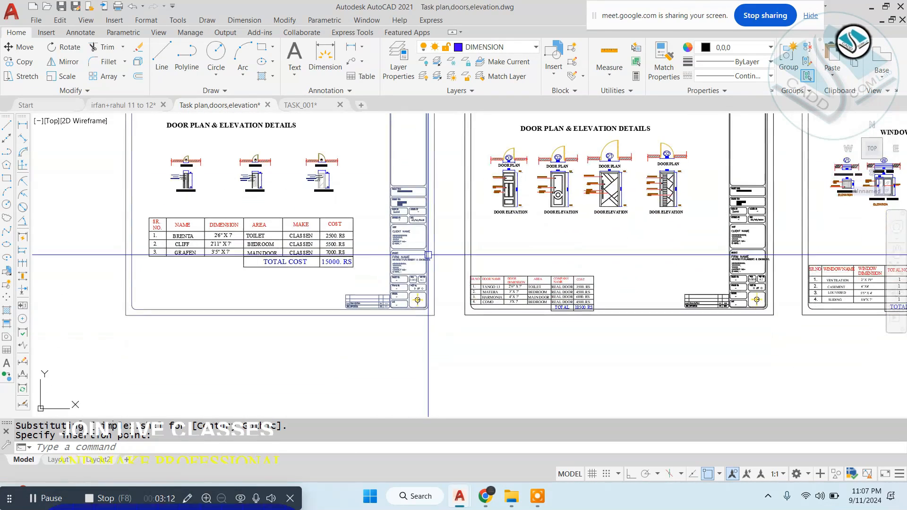
click(364, 215)
click(148, 283)
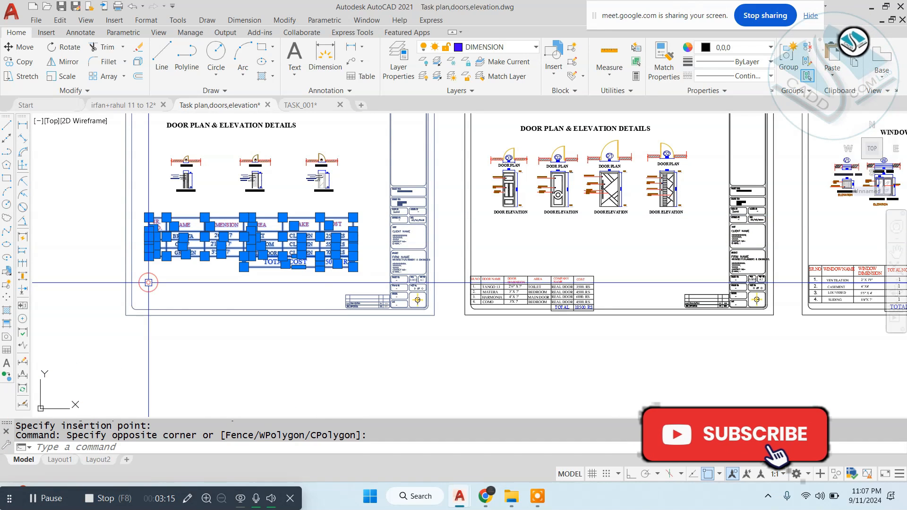
text(m)
key(Return)
click(261, 241)
middle_drag(519, 312, 429, 247)
click(480, 299)
key(Escape)
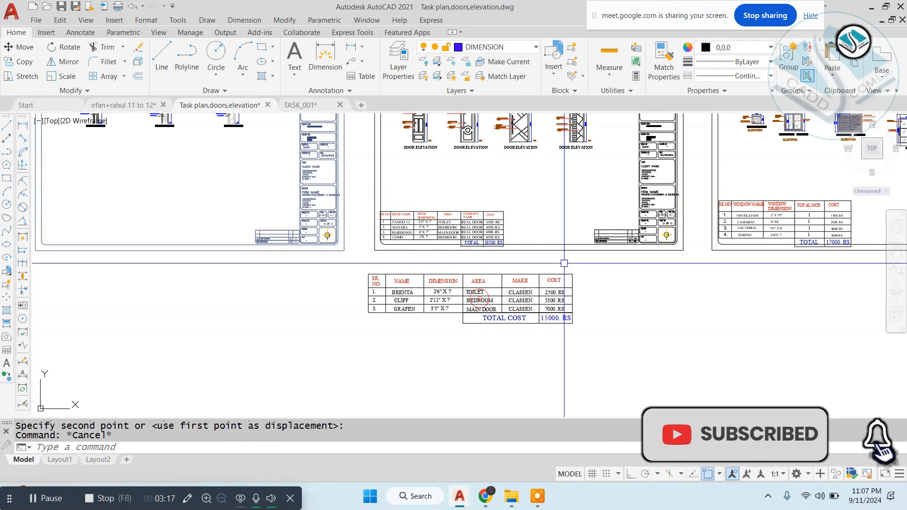
- Scale the relocated door schedule from a base point near its centre
click(600, 254)
click(310, 414)
scroll(467, 294, up, 4)
text(sc)
key(Return)
click(475, 299)
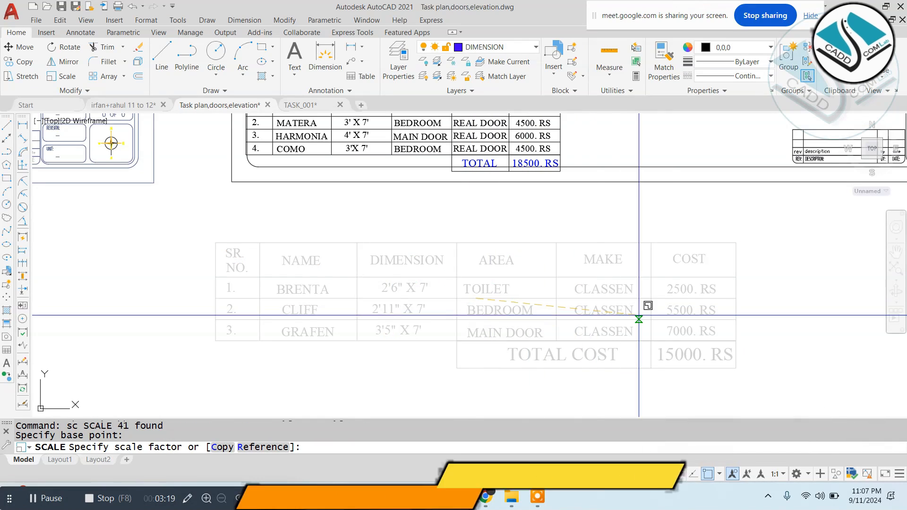
click(679, 317)
middle_drag(472, 241, 426, 312)
key(Escape)
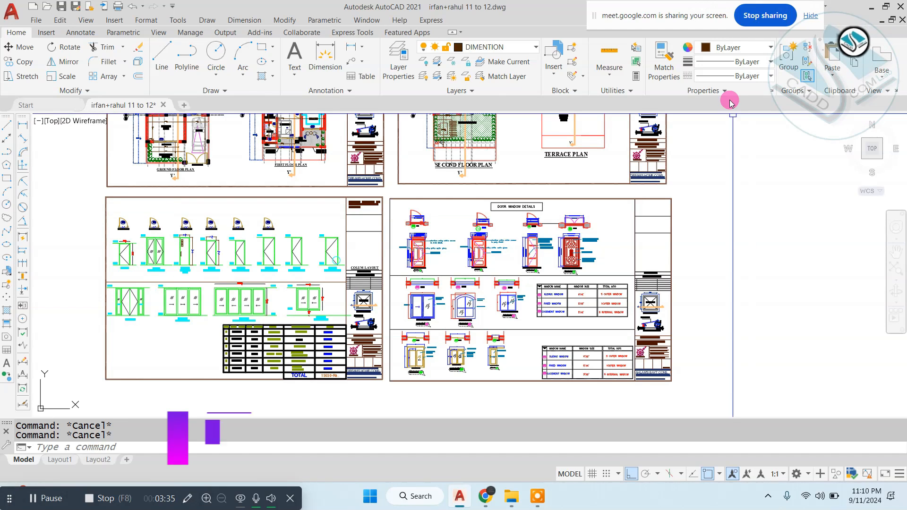
- Look over the floor plans, door and window details, front elevation and material sheets of the 11 to 12 drawing
scroll(522, 197, down, 3)
middle_drag(523, 197, 464, 209)
scroll(389, 210, up, 4)
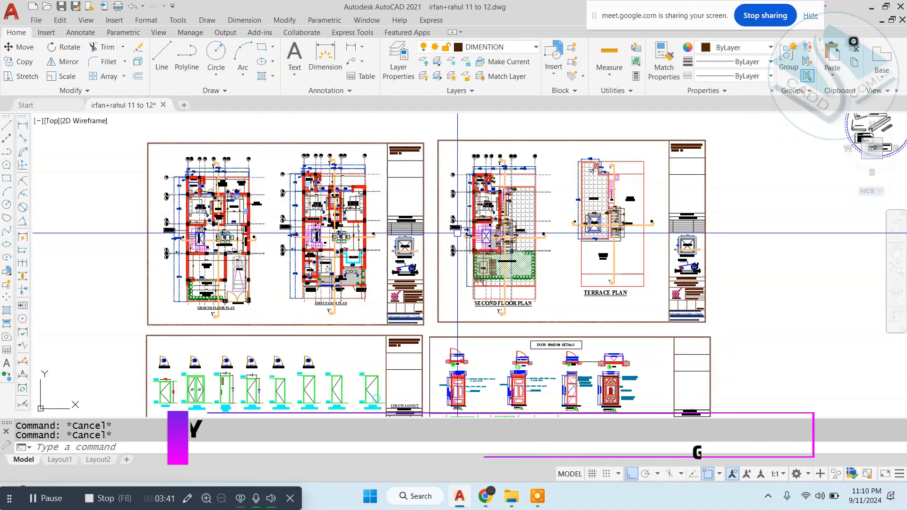
scroll(456, 234, down, 4)
scroll(611, 206, up, 6)
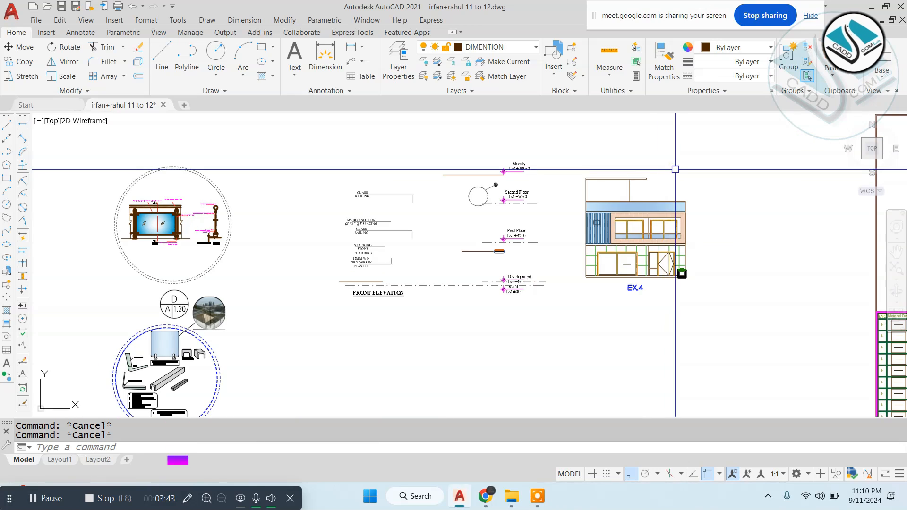
scroll(595, 190, down, 3)
scroll(543, 194, down, 3)
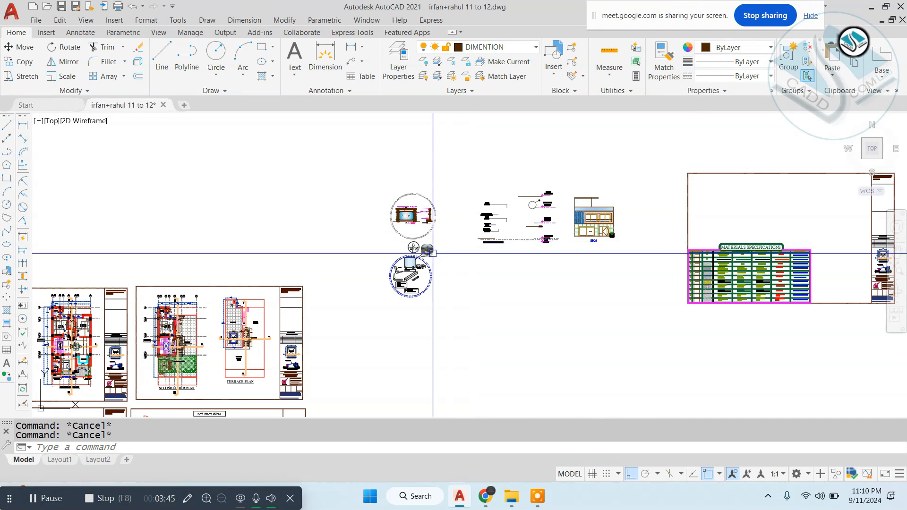
- Move the EX.4 house elevation with its label a short distance horizontally toward the materials specification sheet
scroll(634, 148, up, 4)
click(569, 140)
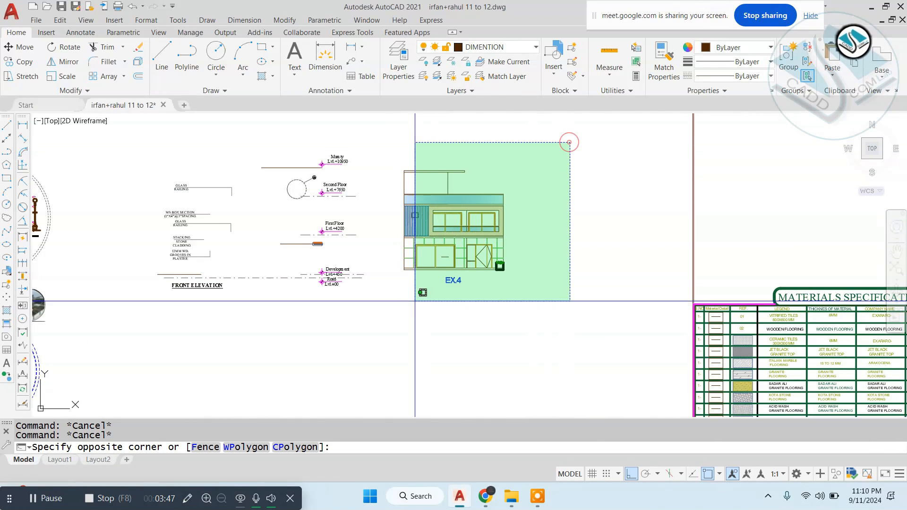
click(382, 318)
text(m)
key(space)
click(464, 284)
click(532, 266)
key(Escape)
- Delete the EX.4 label beneath the house elevation
scroll(537, 275, up, 6)
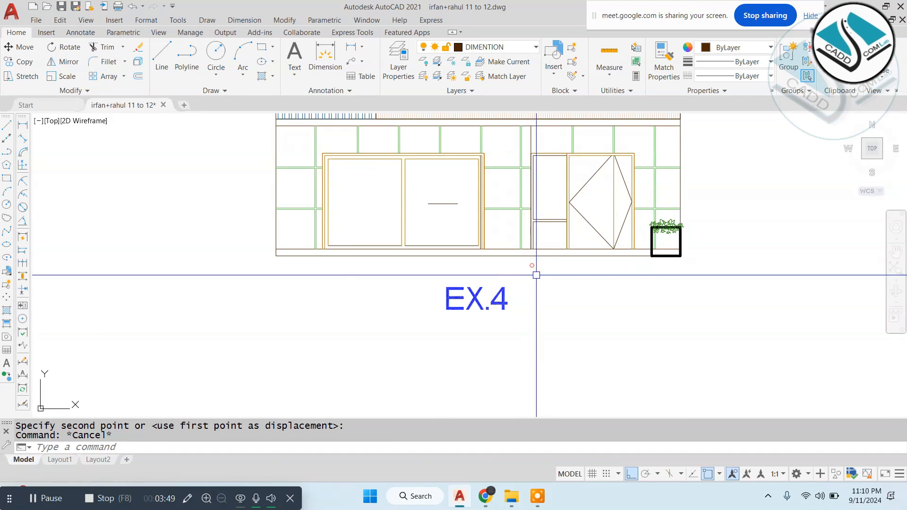
click(539, 282)
click(397, 344)
key(Delete)
key(Escape)
key(Escape)
scroll(469, 237, down, 5)
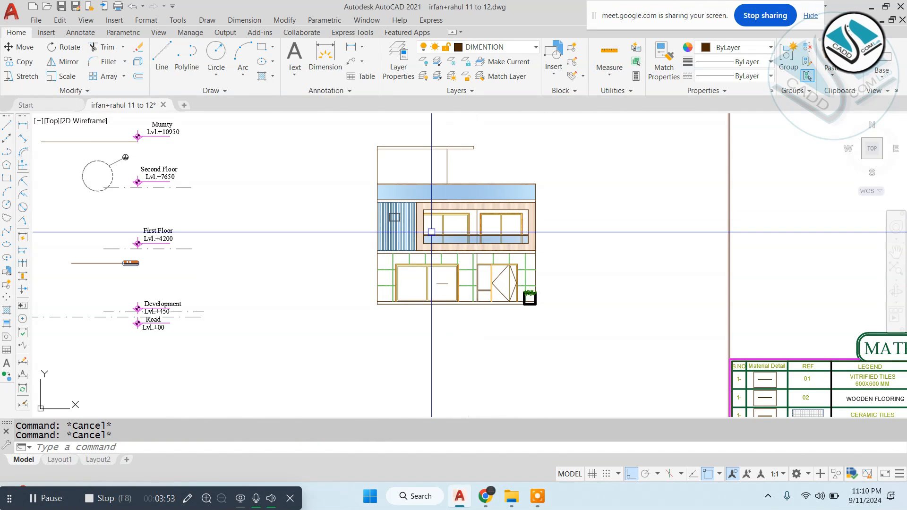
scroll(458, 208, down, 4)
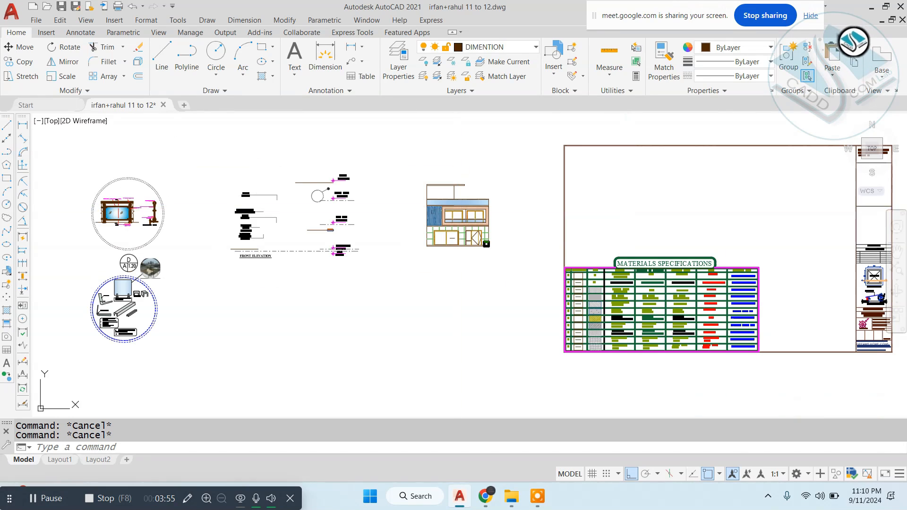
scroll(488, 202, up, 4)
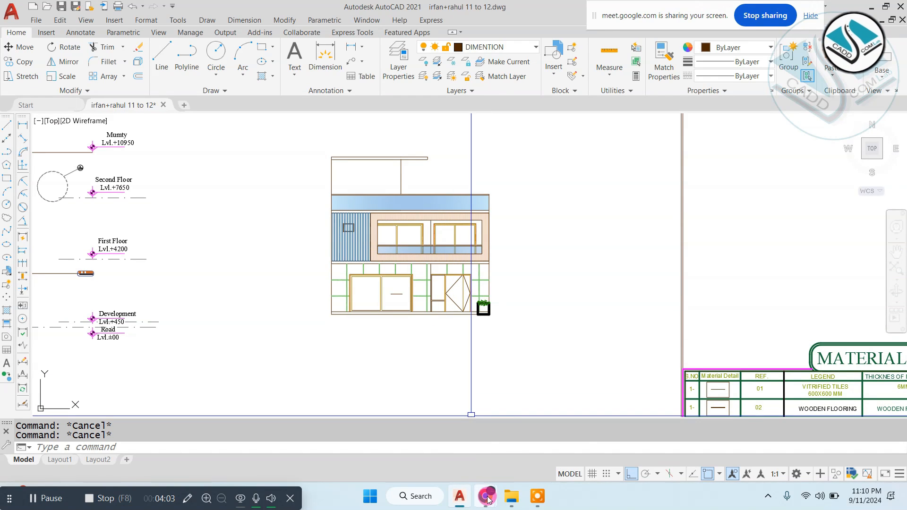
- Switch to Chrome and search Google Images for "3d elevations" in a new tab
click(431, 435)
click(487, 495)
click(416, 389)
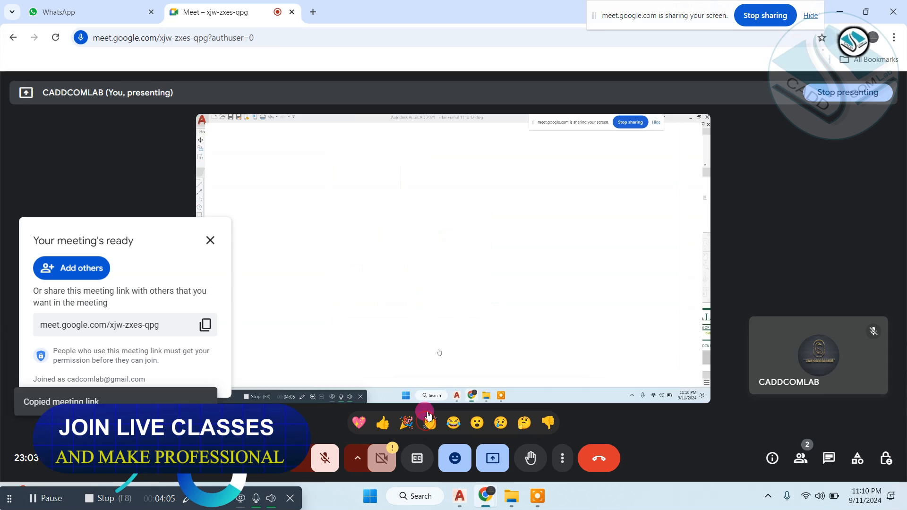
click(316, 13)
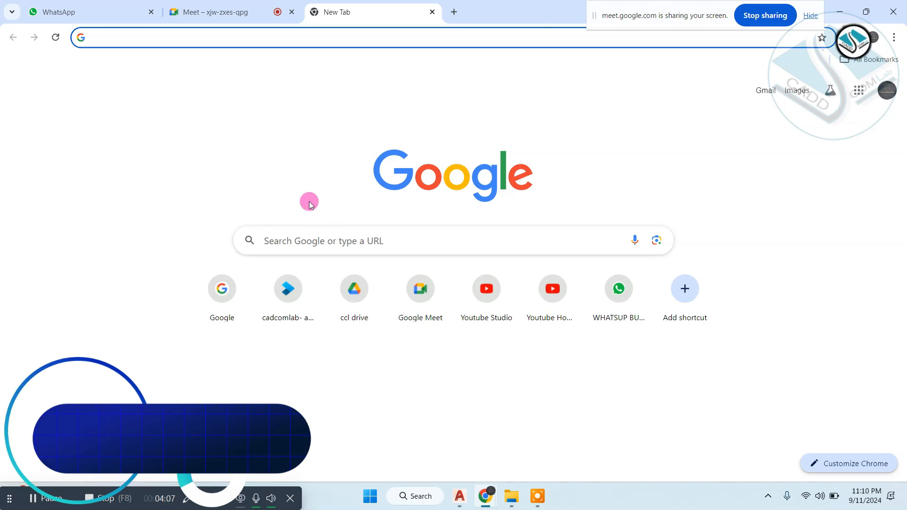
click(318, 235)
text(3d eleva)
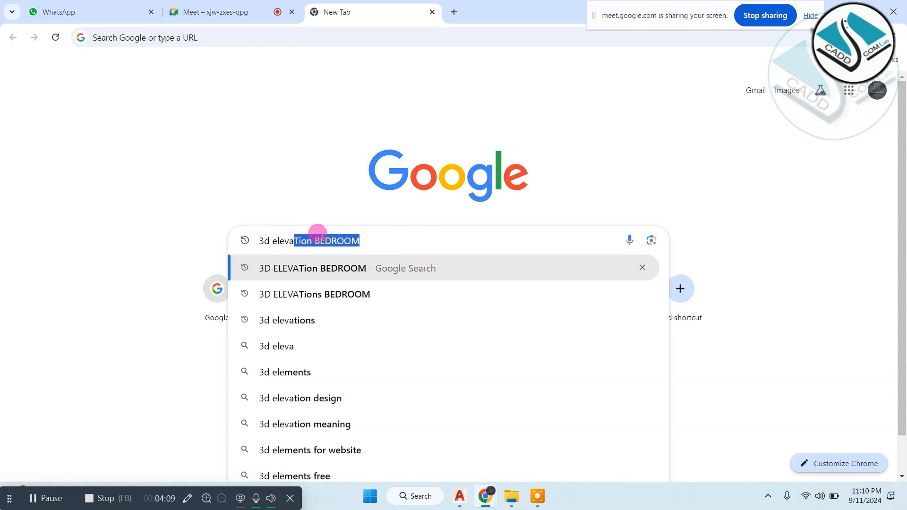
text(tions)
key(Return)
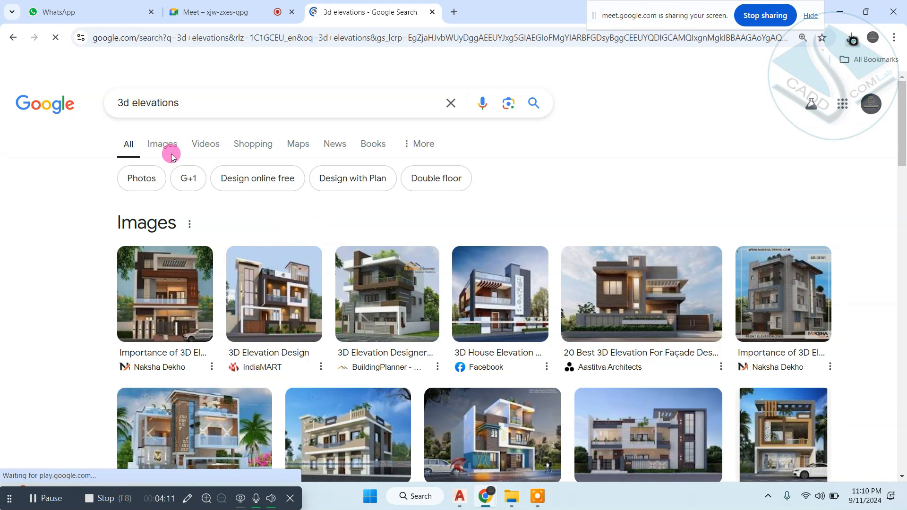
click(162, 142)
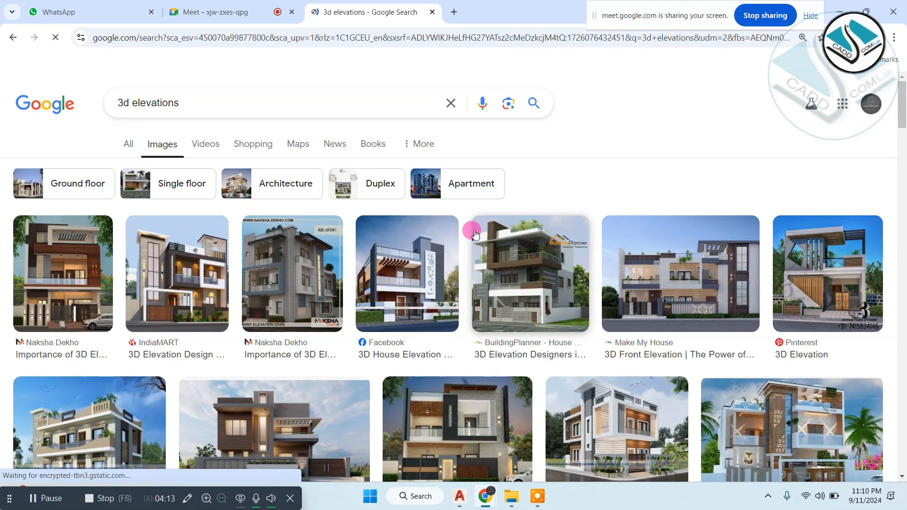
- Browse the first house elevation images, return to AutoCAD and compare them with the drawn front elevation
scroll(575, 250, down, 5)
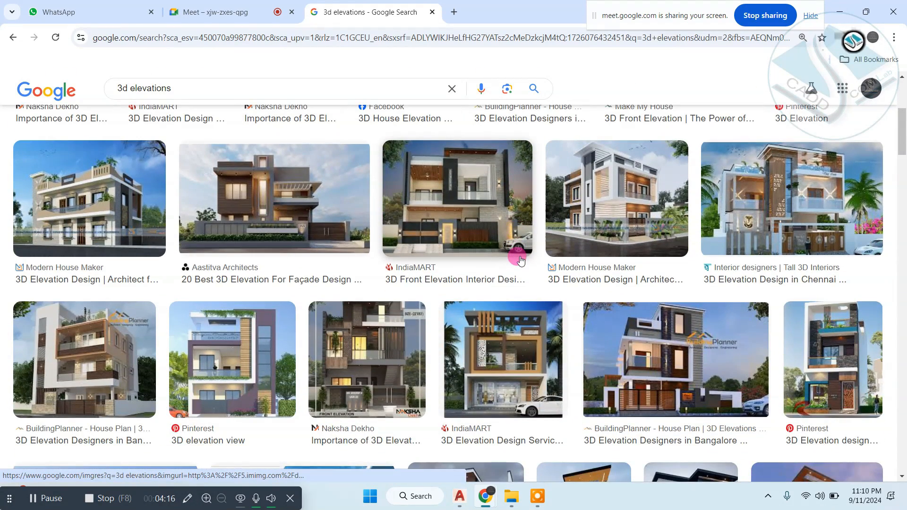
click(520, 260)
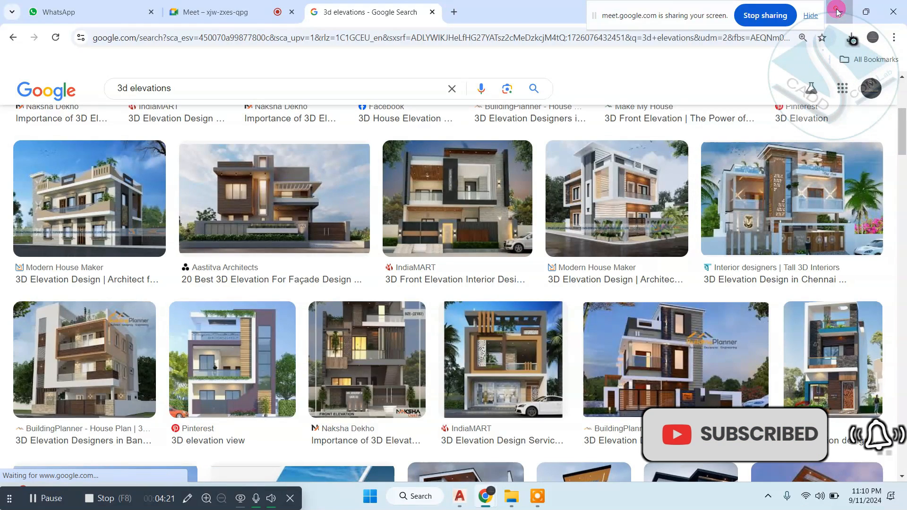
click(838, 12)
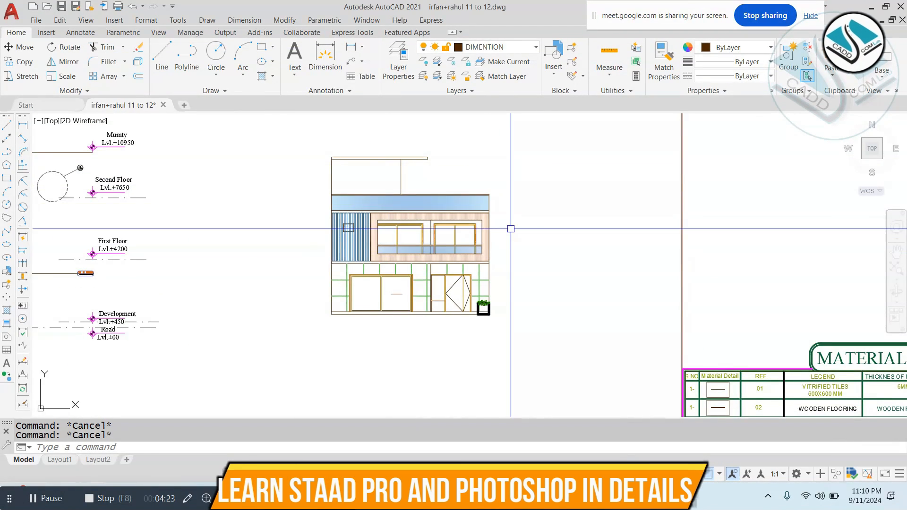
scroll(511, 229, down, 2)
scroll(455, 217, up, 2)
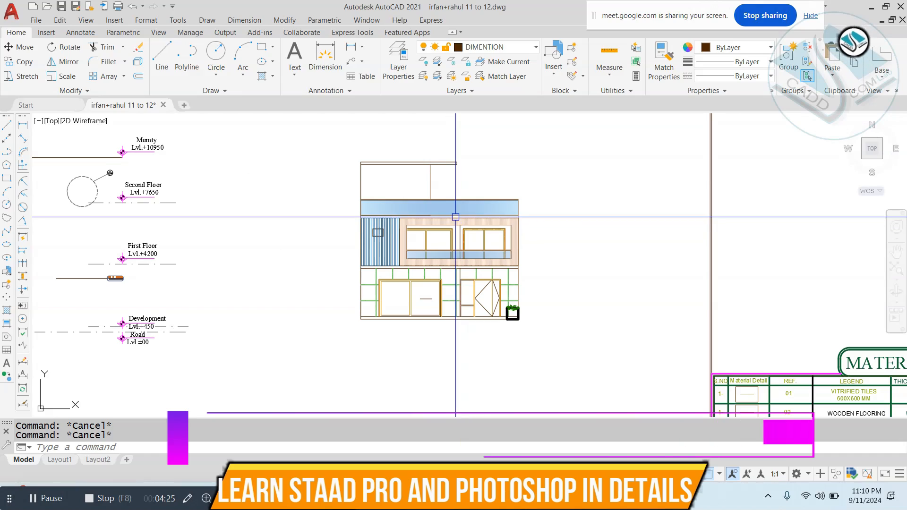
- Return to Chrome, examine more 3D house elevation images for design ideas, and go back to the AutoCAD elevation
mouse_move(485, 496)
click(486, 365)
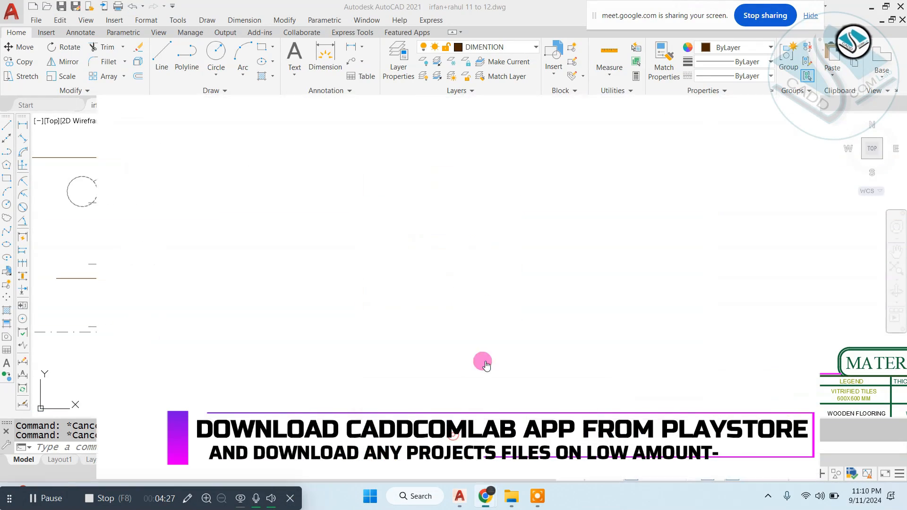
scroll(504, 297, down, 2)
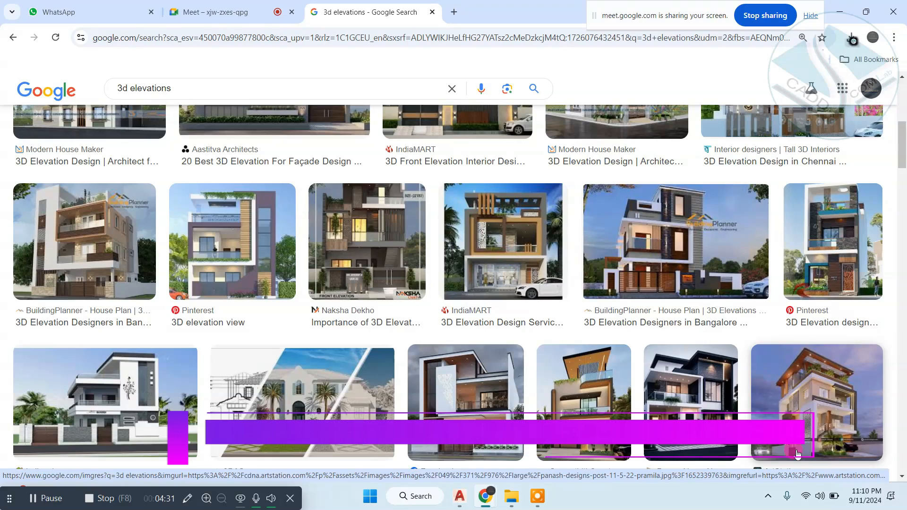
click(821, 496)
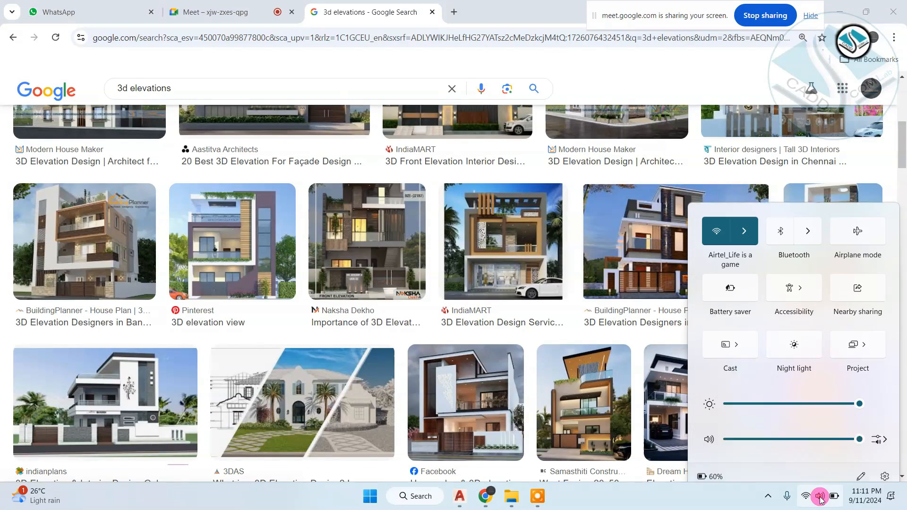
click(715, 500)
scroll(546, 325, down, 3)
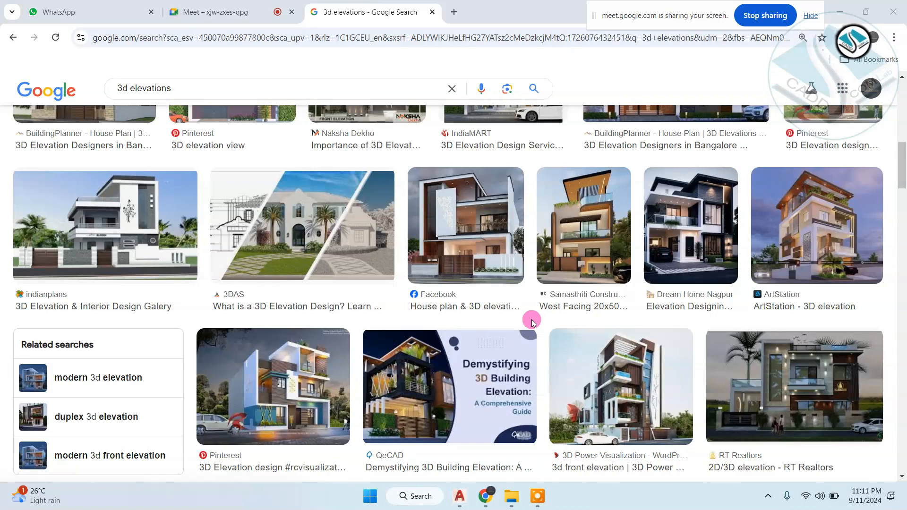
scroll(533, 322, down, 5)
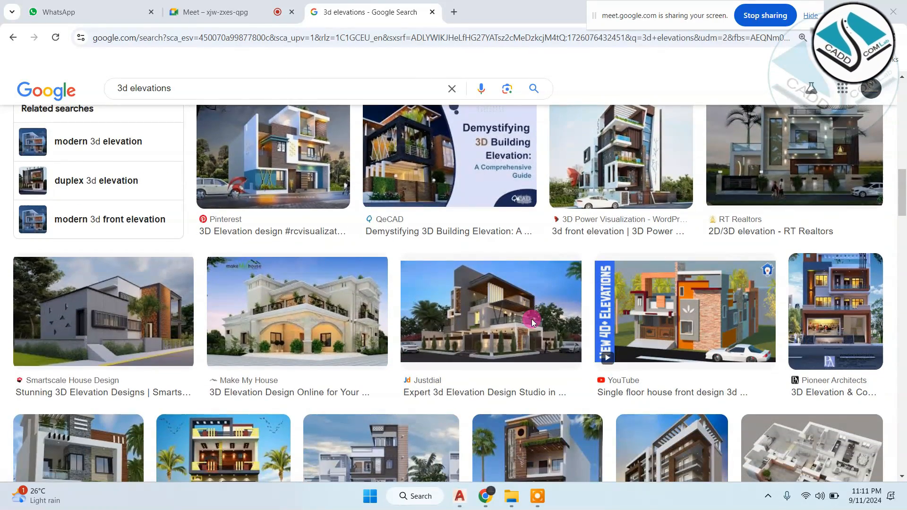
scroll(531, 322, down, 2)
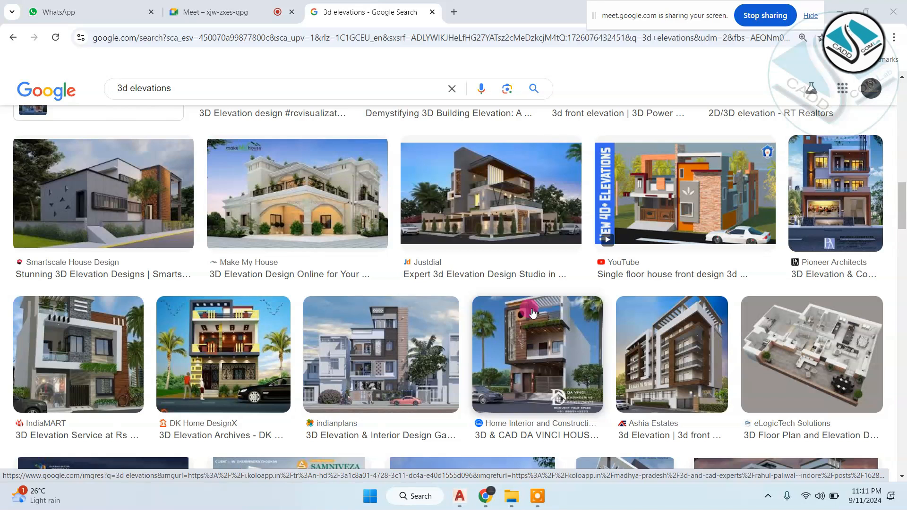
click(840, 8)
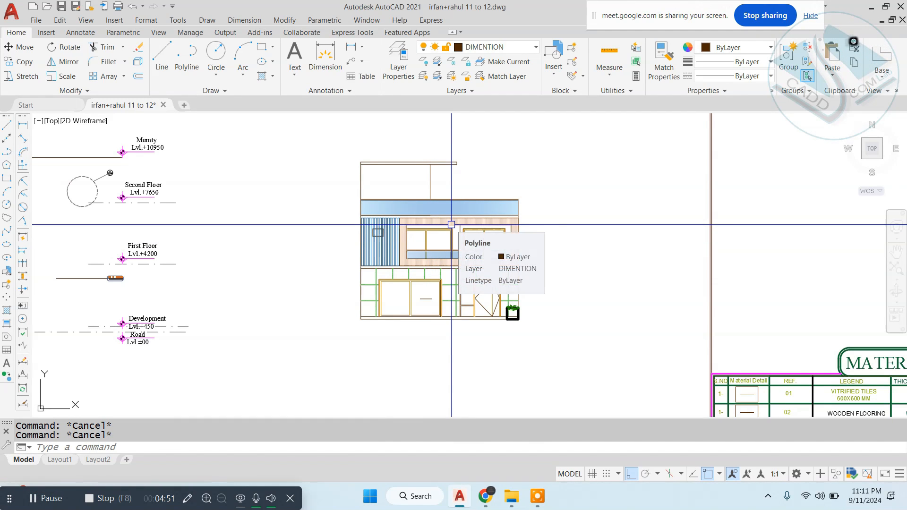
- Examine the house front elevation's wall finishes, windows, balcony railing and roof block, both close up and as a whole
scroll(451, 224, up, 2)
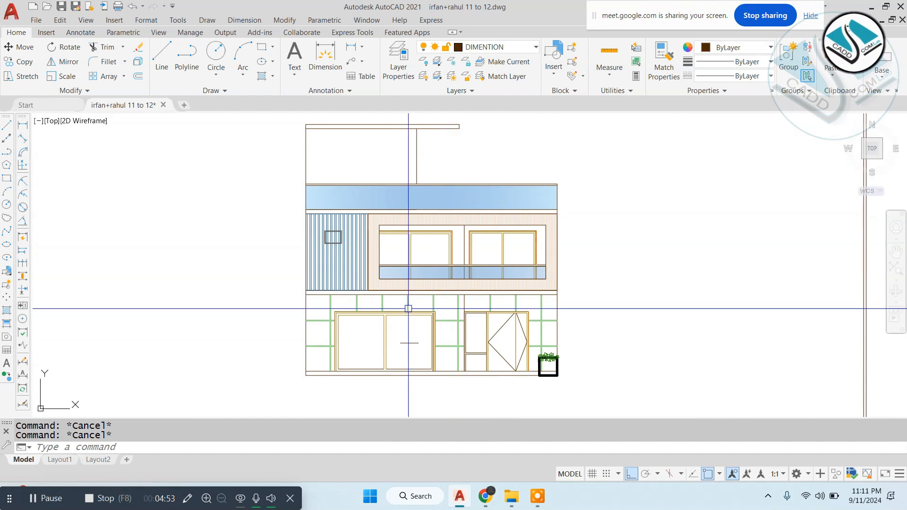
middle_drag(469, 262, 468, 286)
scroll(468, 286, down, 4)
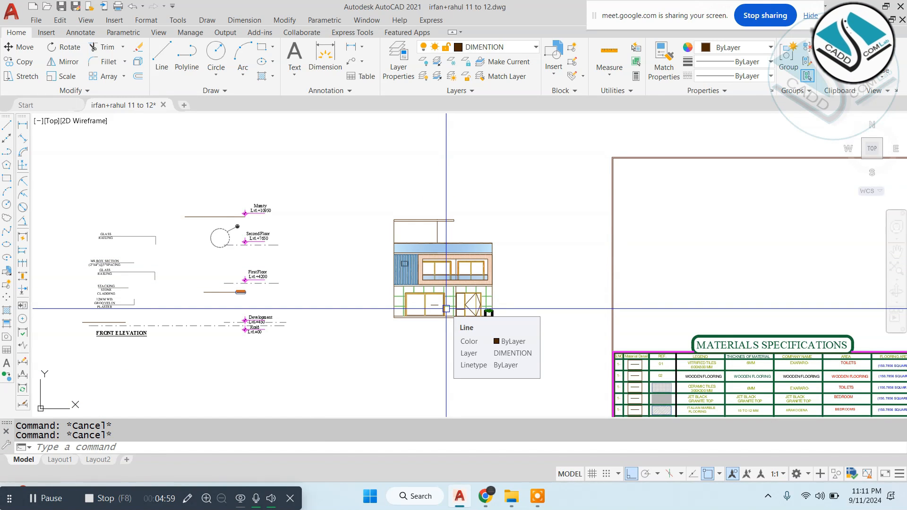
scroll(445, 264, up, 6)
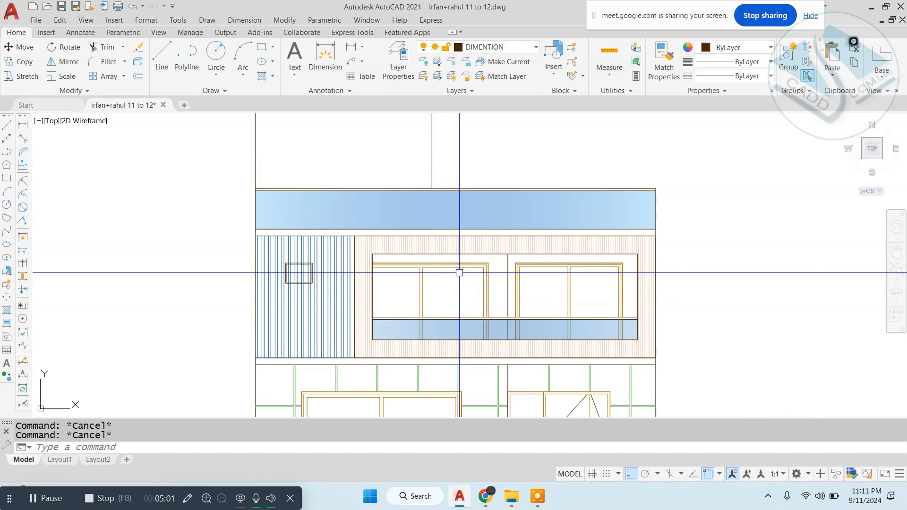
middle_drag(460, 272, 452, 231)
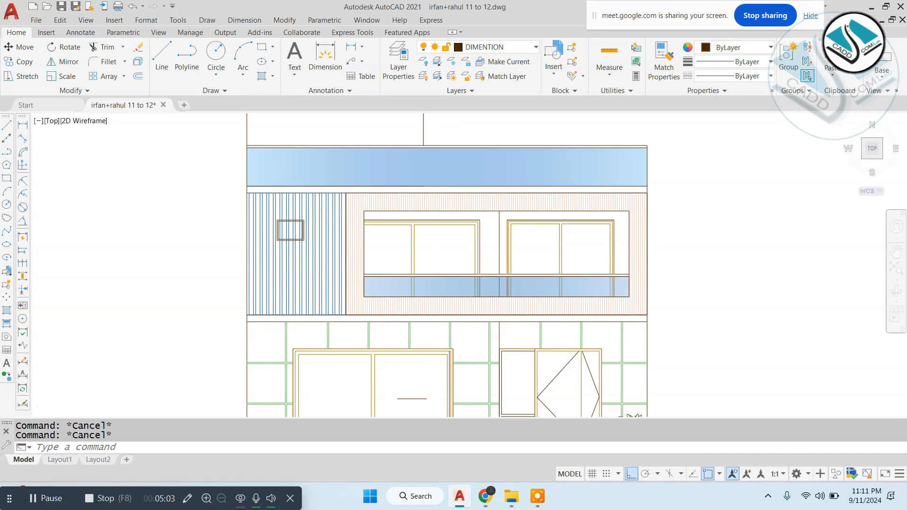
scroll(444, 282, up, 2)
scroll(458, 257, down, 5)
scroll(427, 211, up, 4)
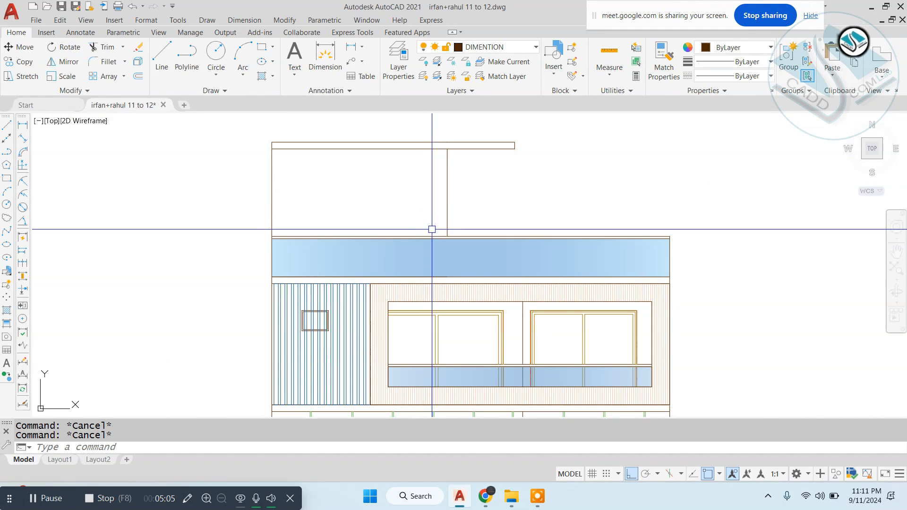
scroll(432, 203, down, 2)
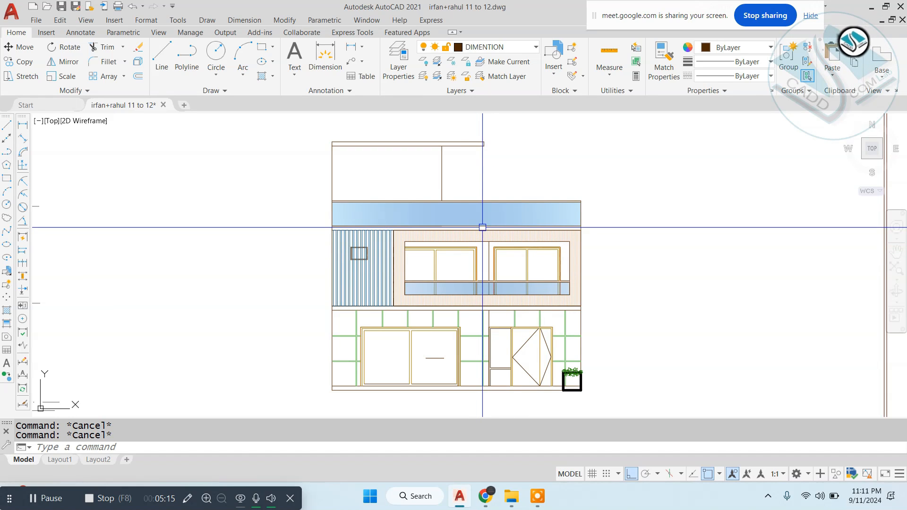
- Apply a gradient fill to the rooftop block's wall with both gradient colours set to 205,105,40
scroll(411, 177, up, 2)
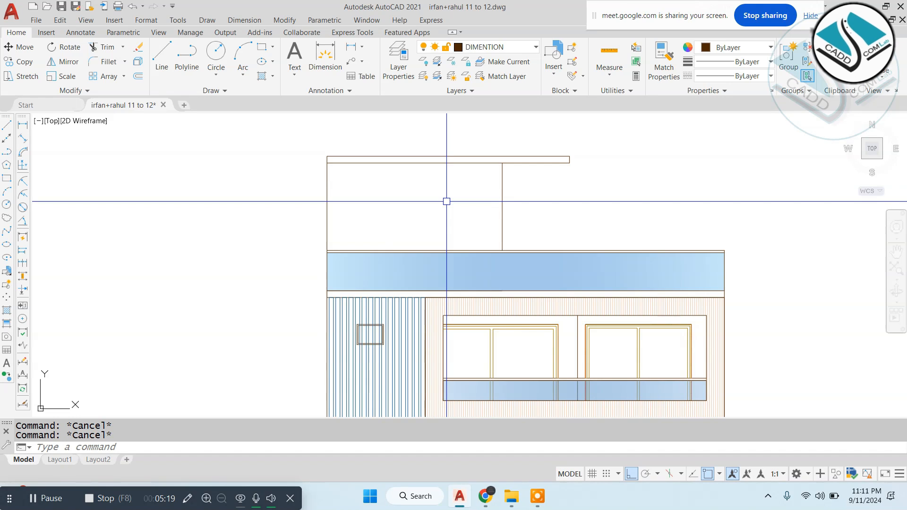
text(gd)
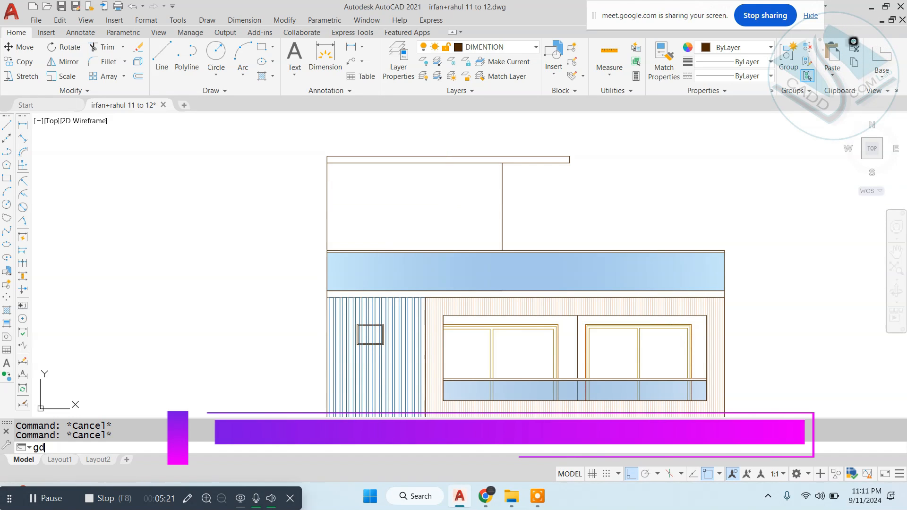
key(Return)
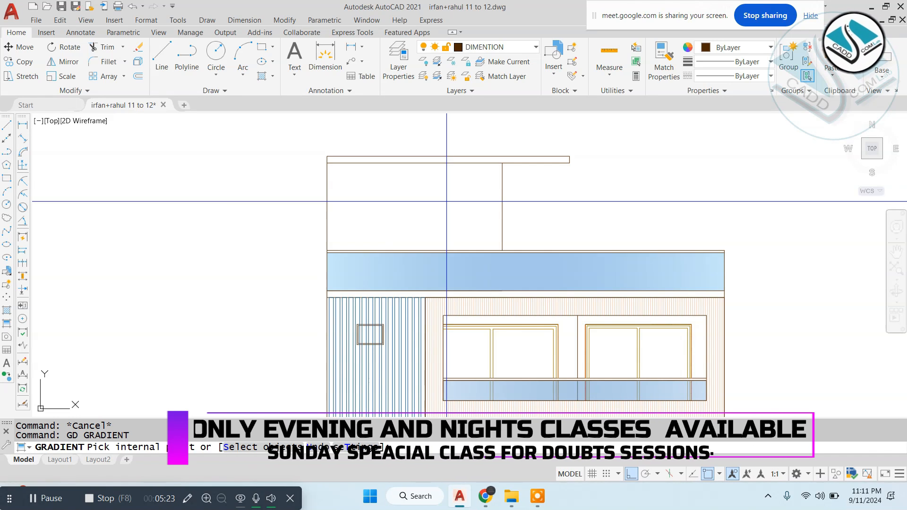
click(401, 209)
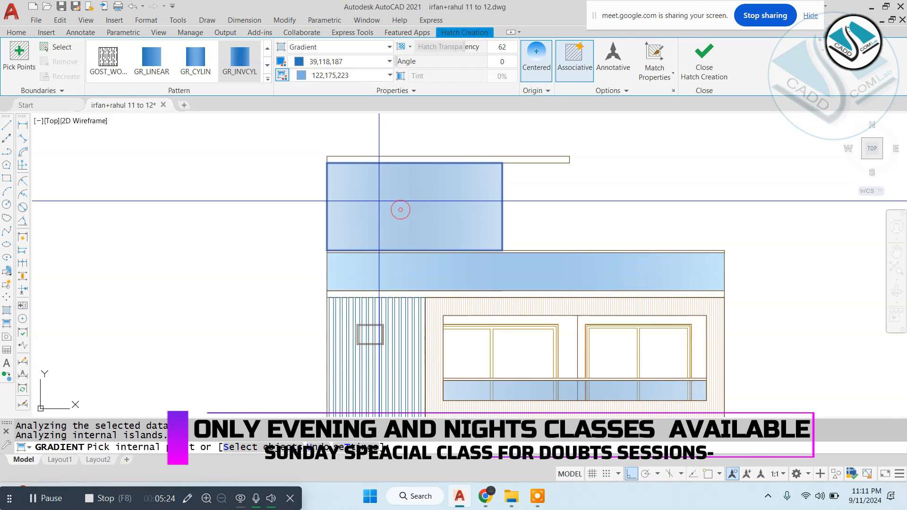
click(338, 63)
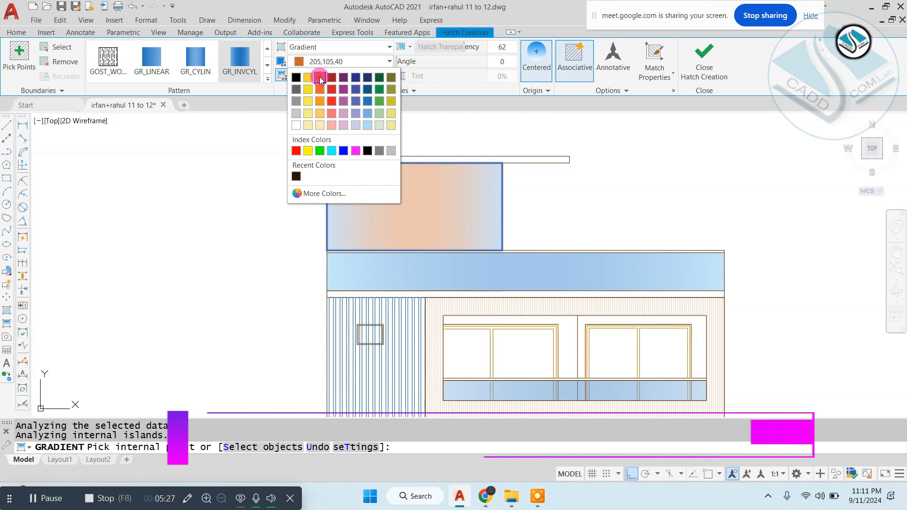
click(320, 78)
click(326, 75)
click(319, 92)
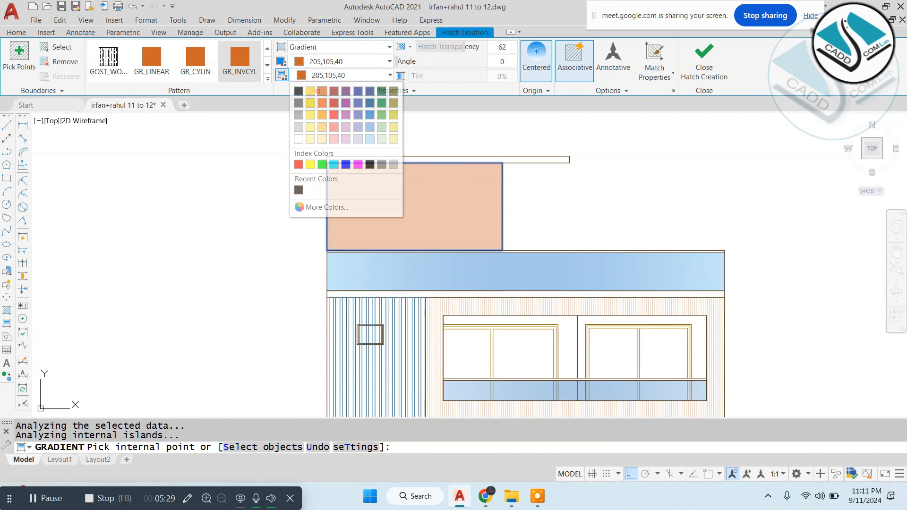
- Extend the orange gradient fill to the wall areas around both first-floor balcony windows and finish the hatch
scroll(430, 239, up, 6)
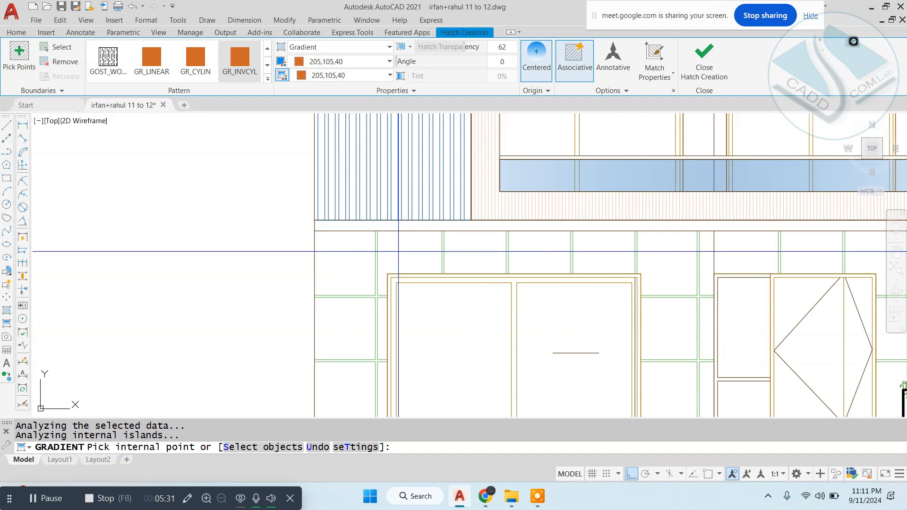
scroll(398, 251, down, 4)
scroll(471, 202, up, 2)
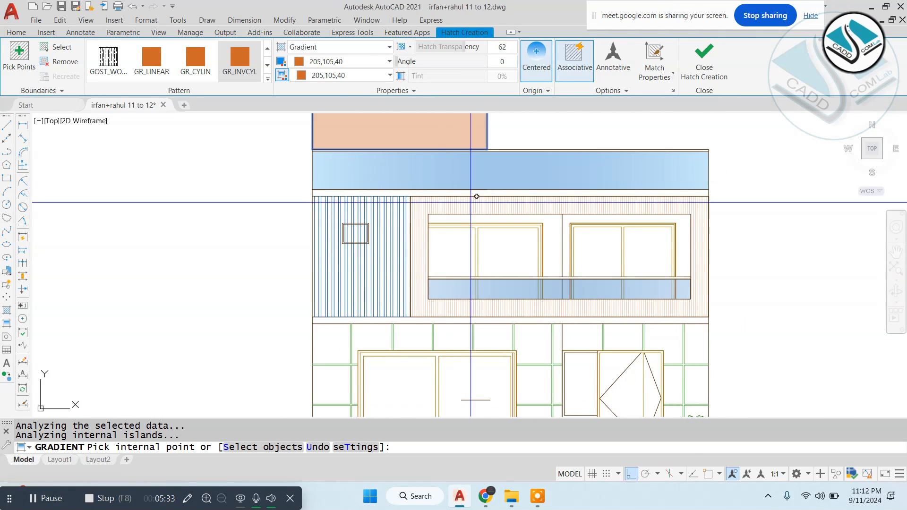
scroll(471, 202, up, 2)
click(601, 232)
click(641, 230)
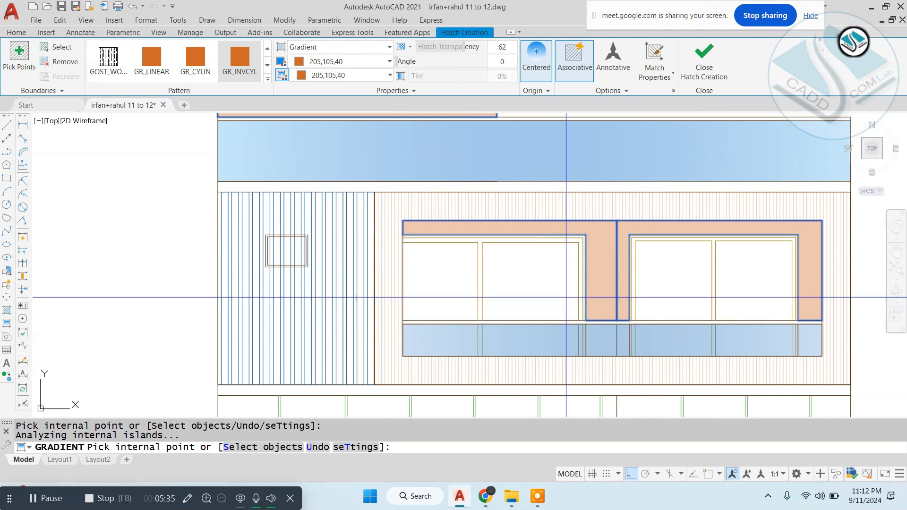
scroll(563, 178, down, 4)
middle_drag(600, 180, 536, 204)
key(Return)
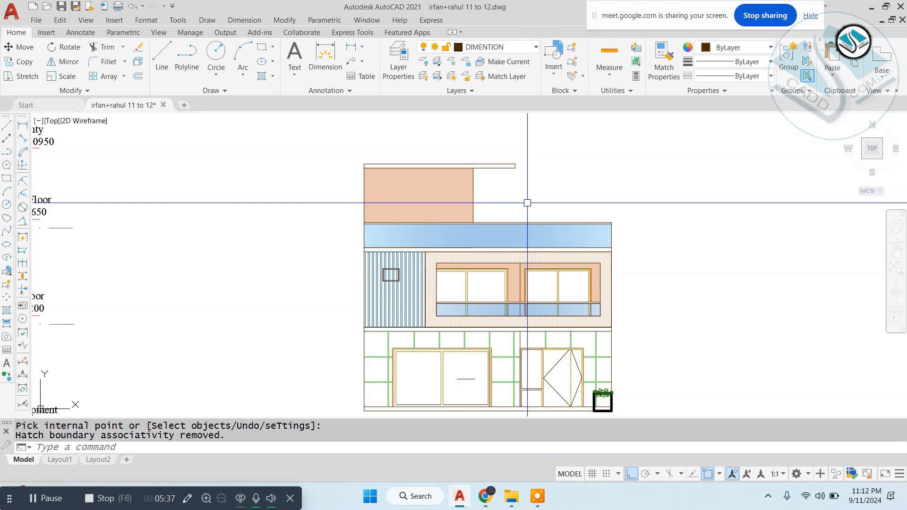
- Delete the orange gradient fill from the rooftop block and the balcony window walls
scroll(528, 203, up, 2)
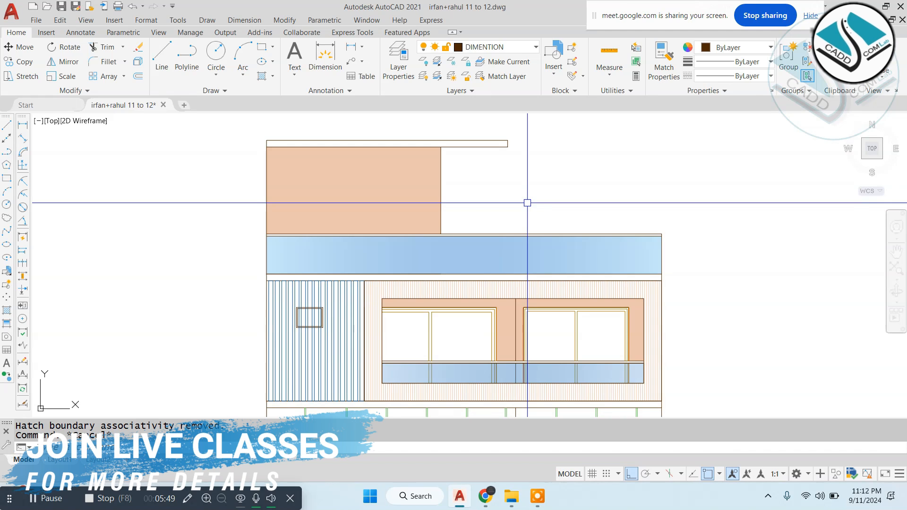
key(Escape)
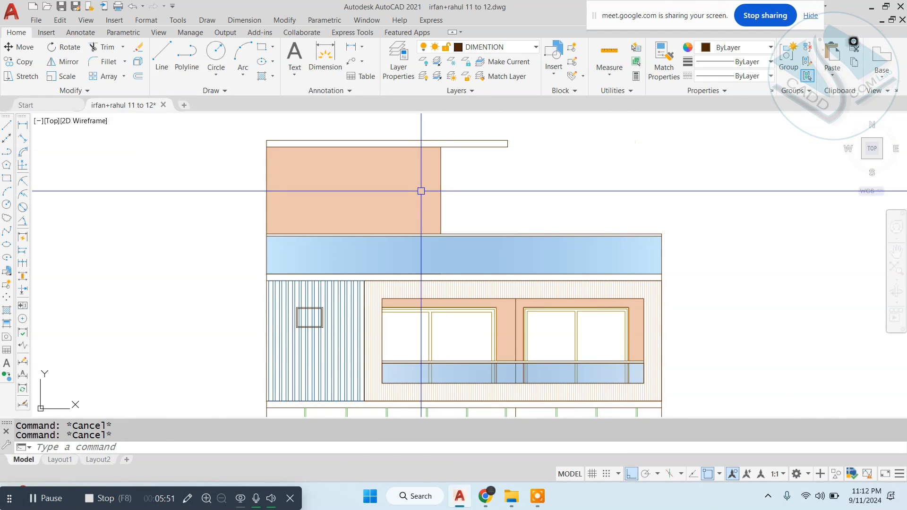
click(421, 191)
key(Delete)
key(Escape)
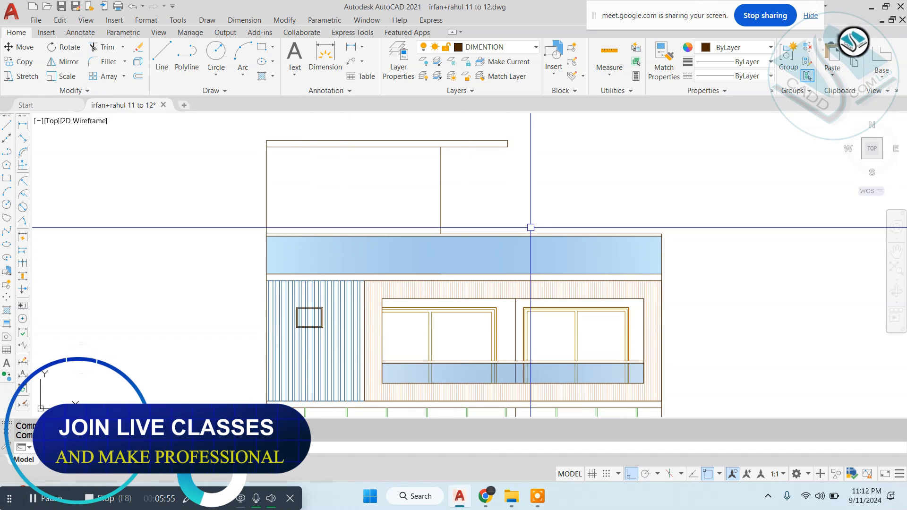
- Switch to File Explorer and open the CaddCom -Lab folder on the CaddCom-Lab (D:) drive
middle_drag(576, 219, 566, 202)
click(522, 425)
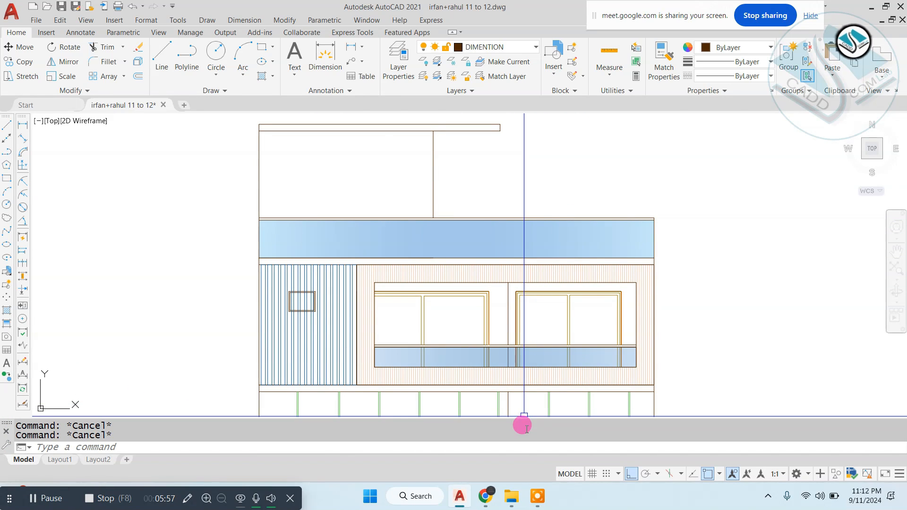
click(513, 496)
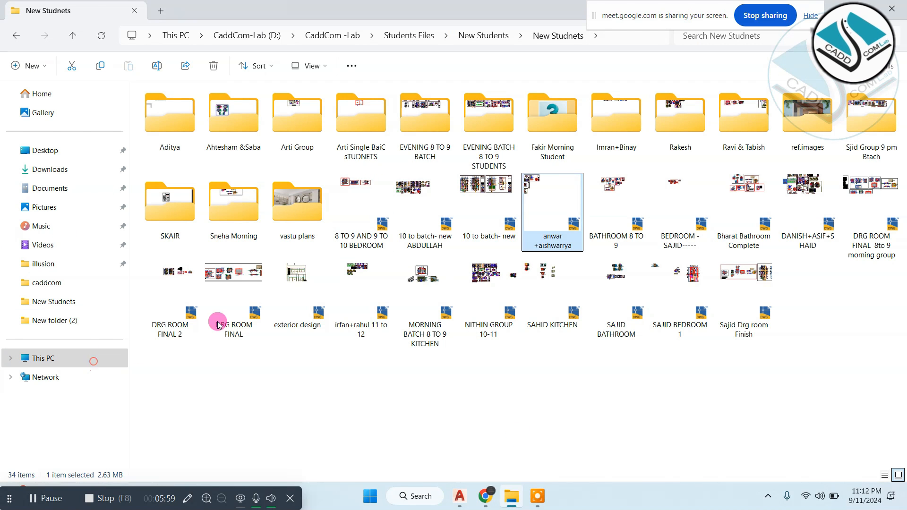
click(99, 358)
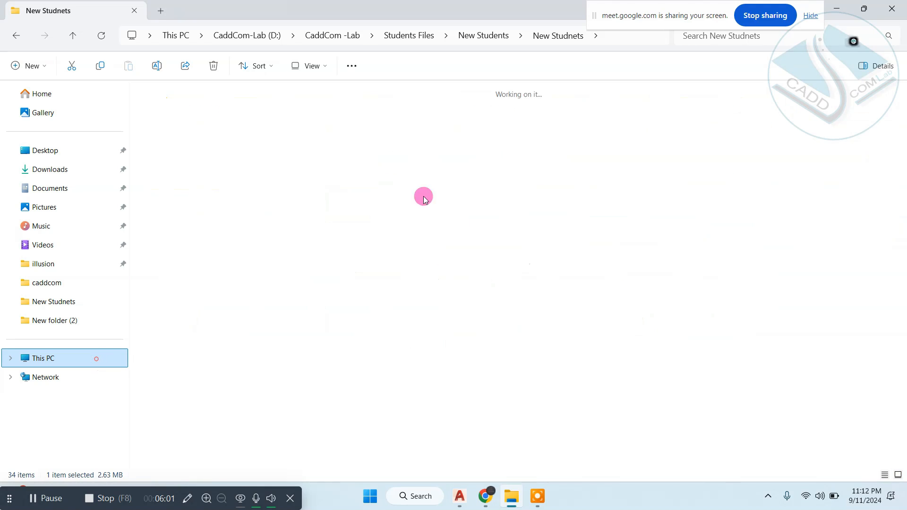
double_click(391, 121)
key(super+Down)
click(530, 315)
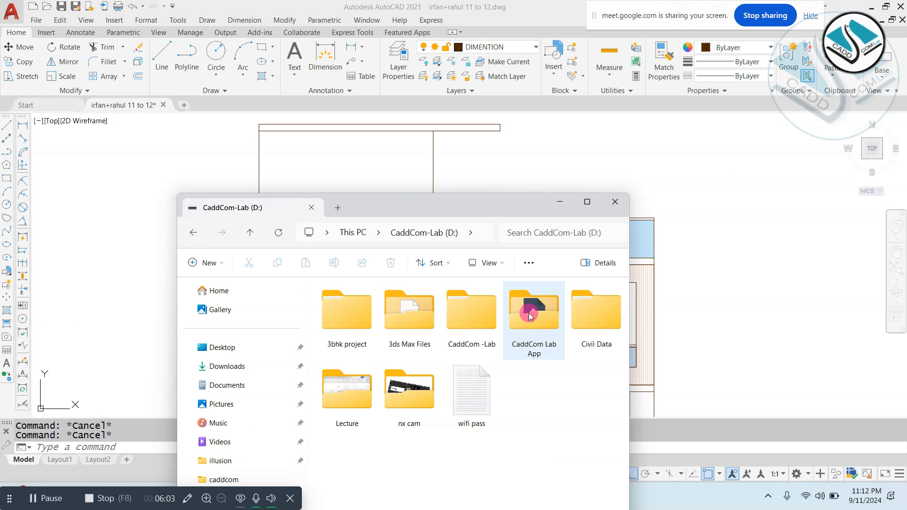
double_click(453, 315)
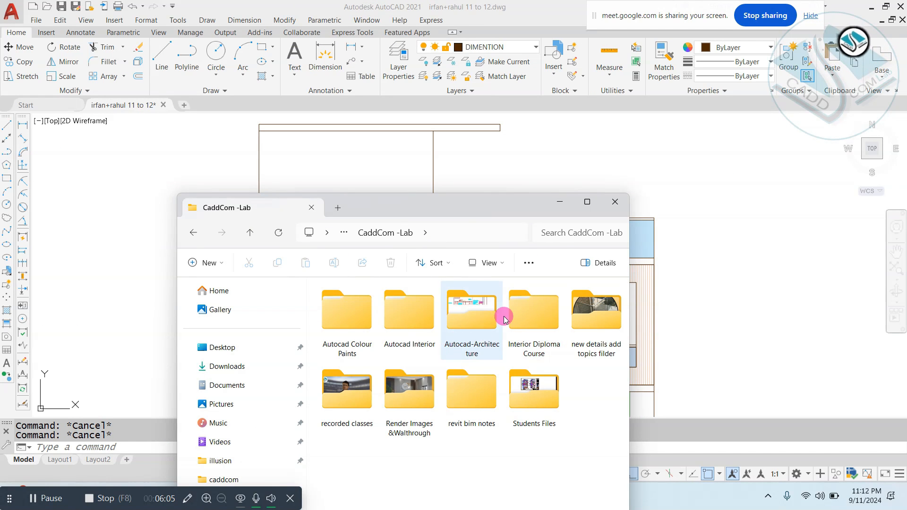
- Open the Catalouge- materials folder, following Interior Diploma Course, Interior Details and Catalouges
double_click(539, 308)
double_click(365, 303)
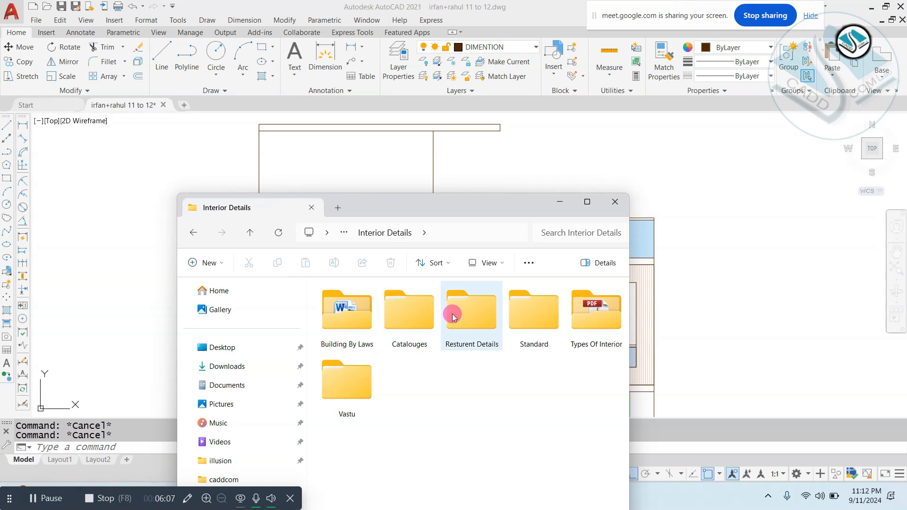
double_click(417, 305)
double_click(357, 291)
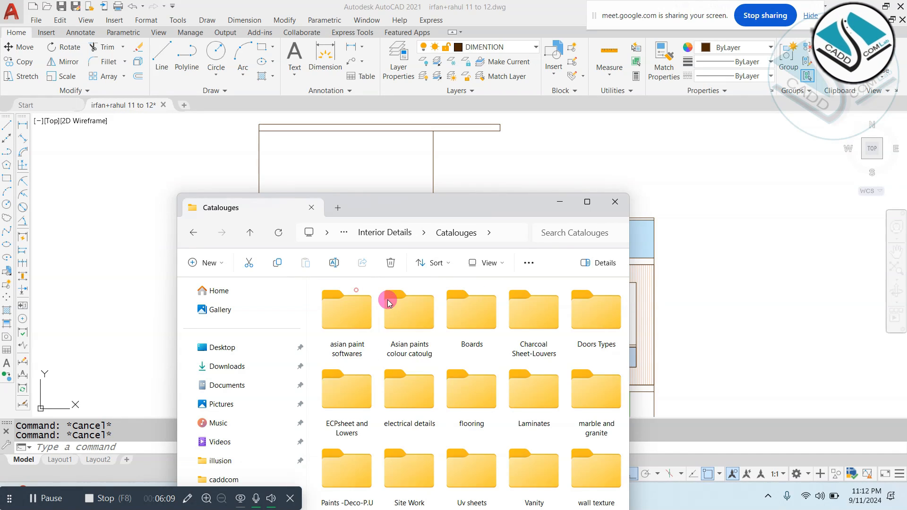
- Open asian-paint-apex-ultima-exterior-emulsion-paint.pdf from the Asian paints colour catoulg folder
double_click(359, 315)
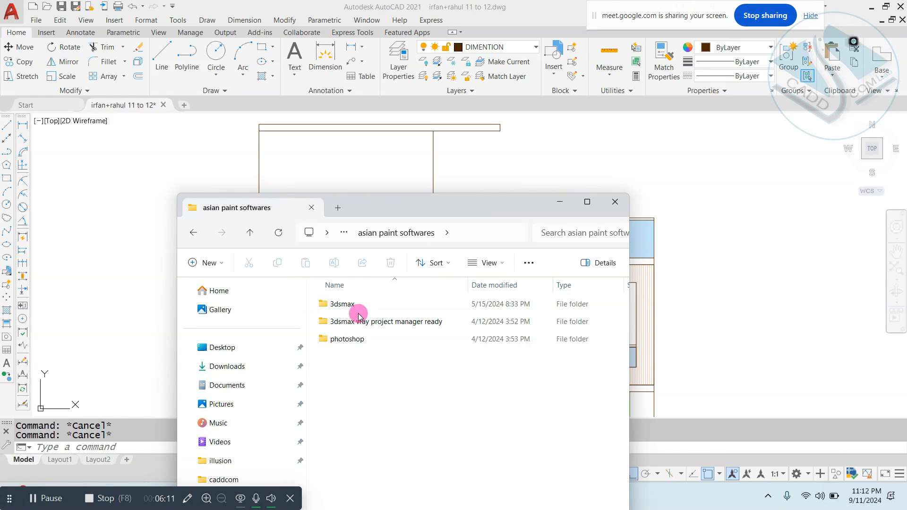
click(192, 232)
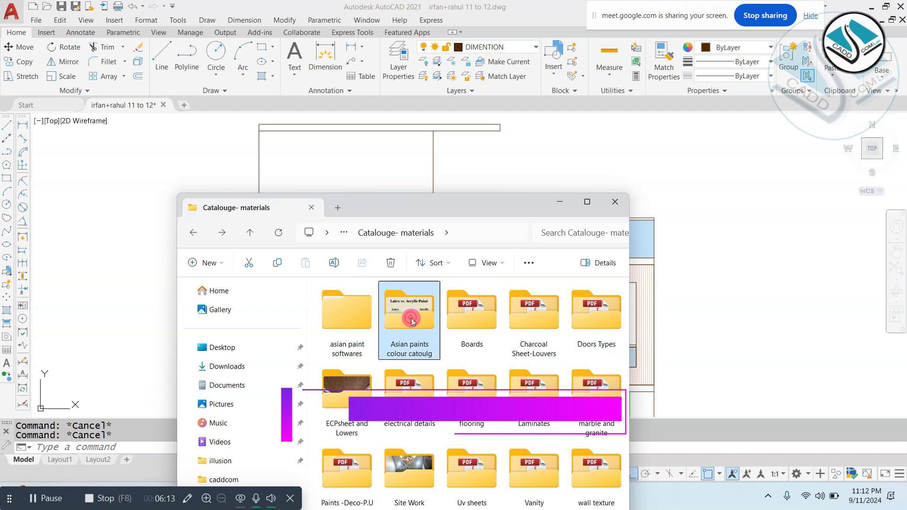
double_click(410, 319)
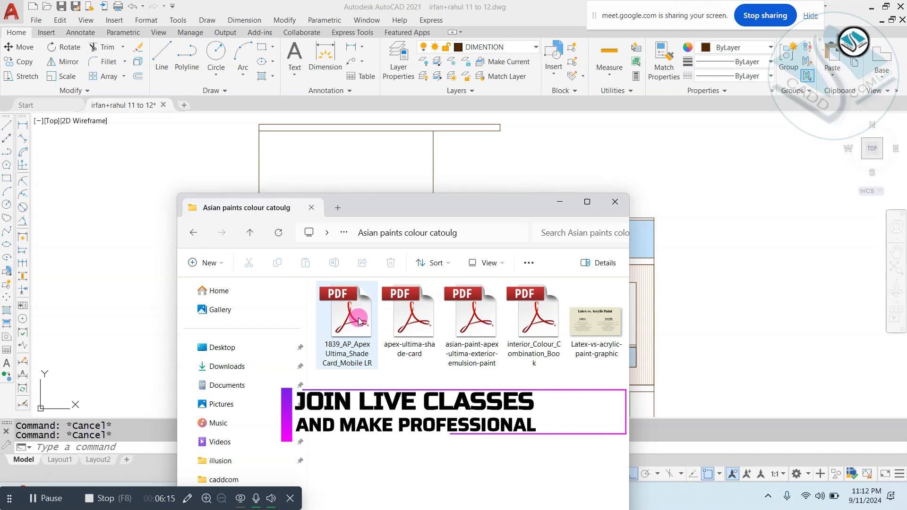
click(472, 320)
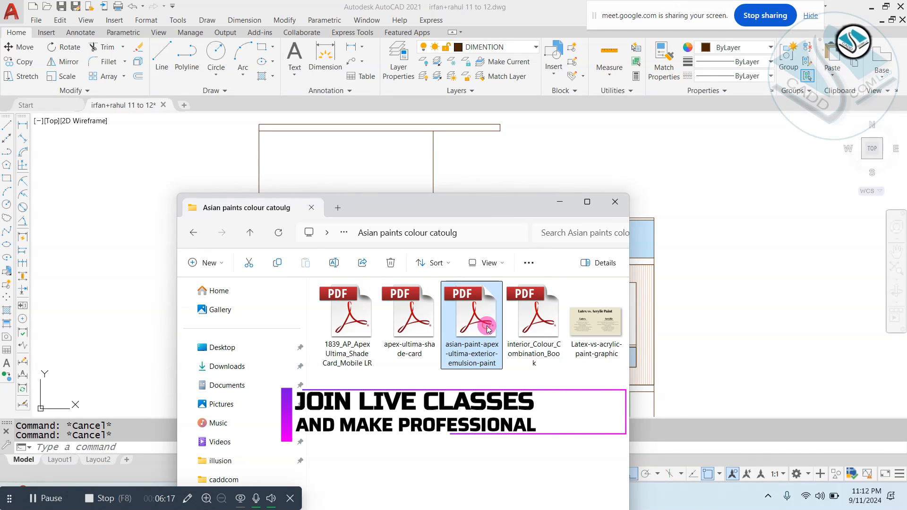
double_click(488, 329)
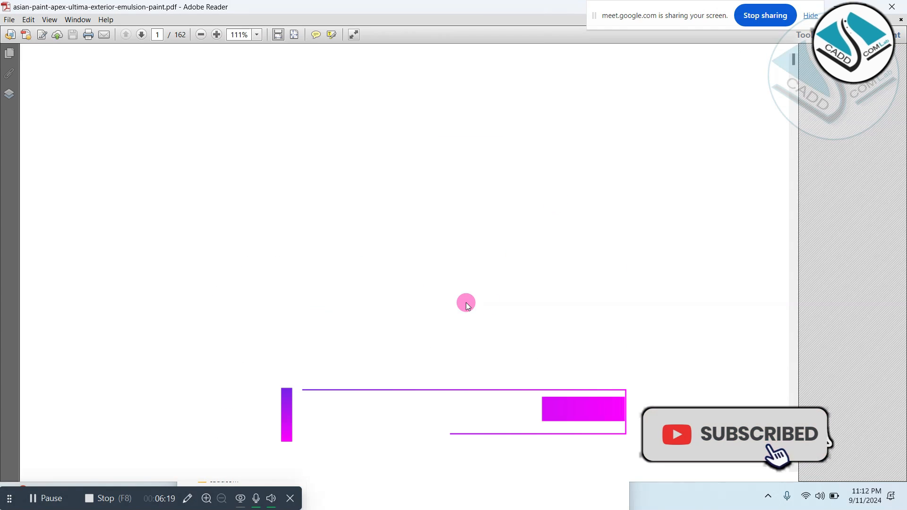
- Browse the opening pages of the paint catalogue and go to the HOME - 1 exterior colour image on page 12
scroll(466, 302, down, 10)
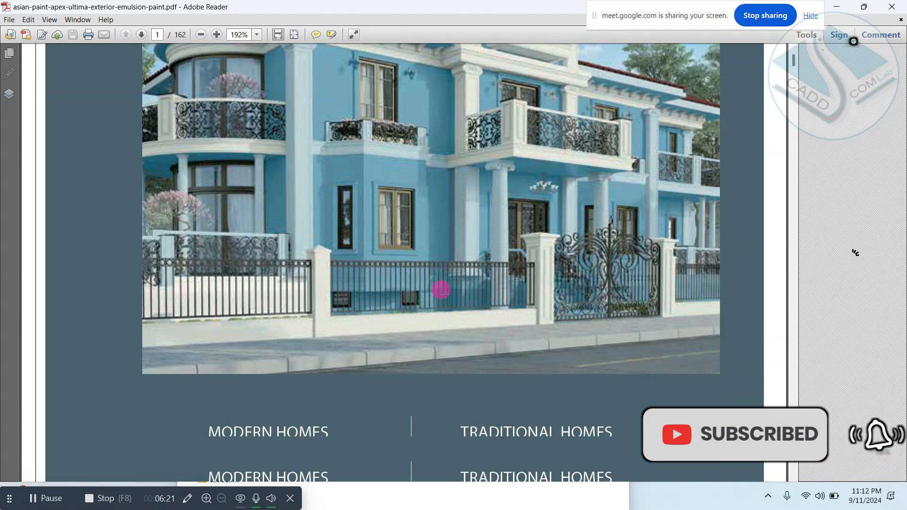
scroll(446, 294, down, 5)
scroll(446, 294, down, 5)
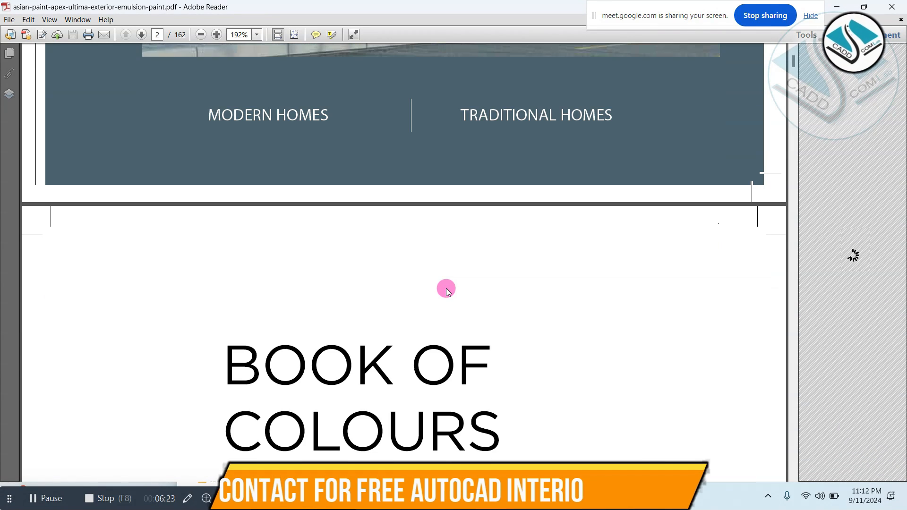
scroll(531, 252, down, 15)
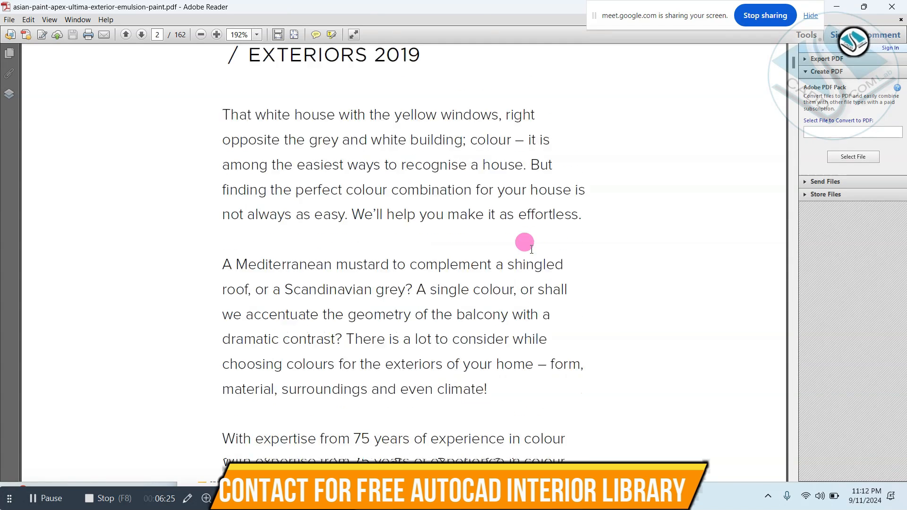
scroll(530, 248, down, 10)
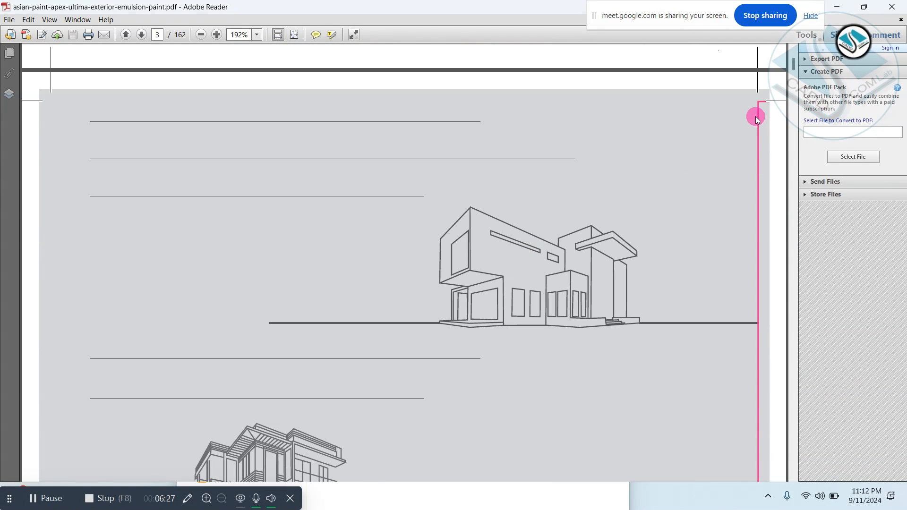
drag(794, 68, 793, 90)
scroll(443, 218, up, 8)
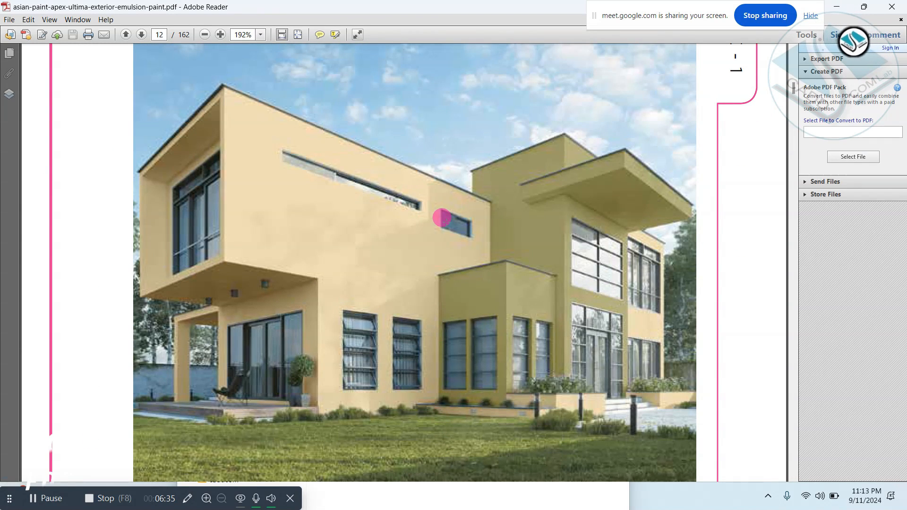
- Examine the HOME - 1 house colour schemes on pages 12 to 14, including the body and trim swatches of the LIGHT scheme
scroll(442, 218, down, 15)
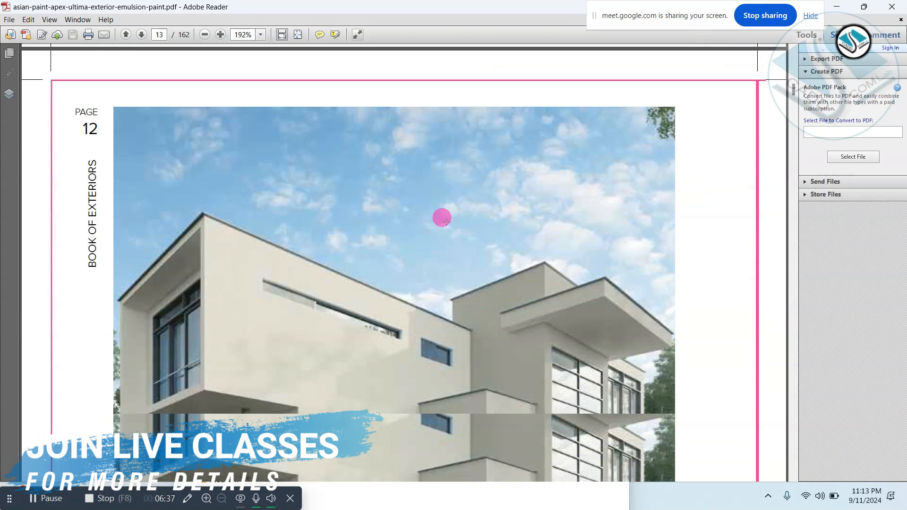
scroll(442, 218, down, 5)
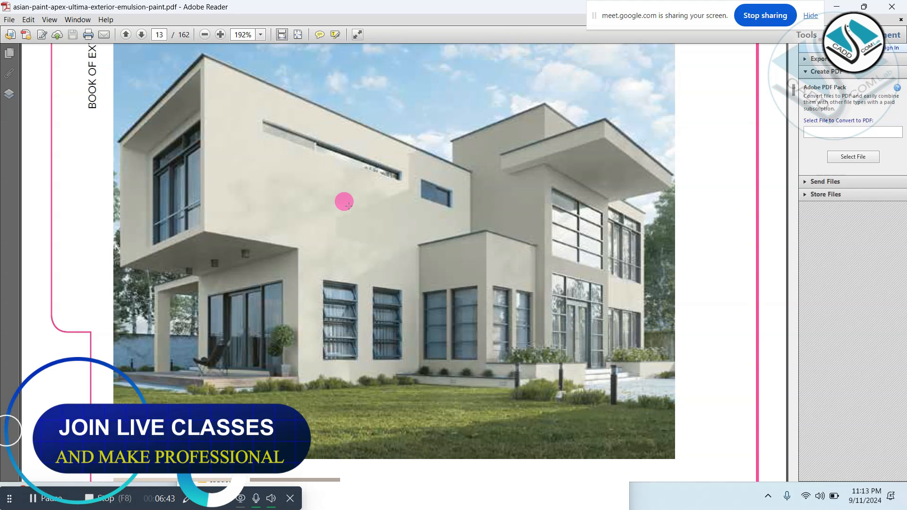
scroll(411, 219, down, 9)
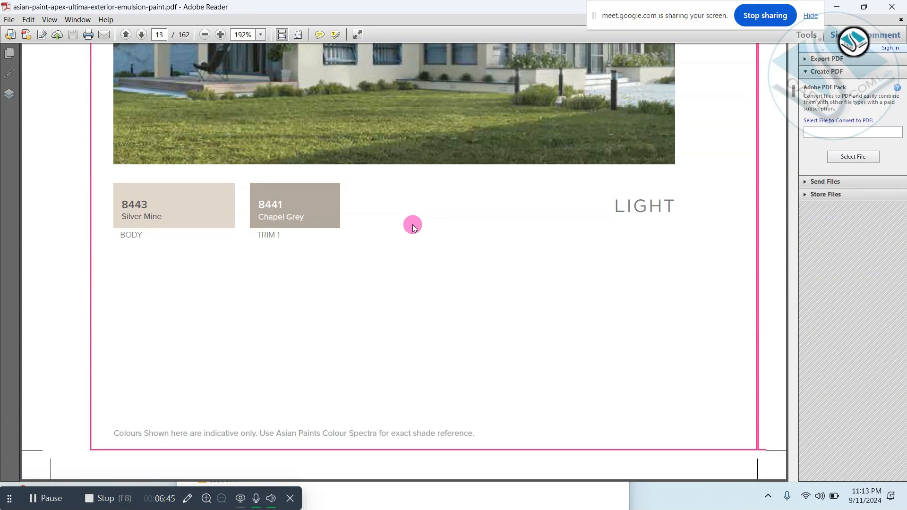
scroll(411, 227, up, 3)
scroll(411, 227, down, 4)
scroll(400, 218, down, 10)
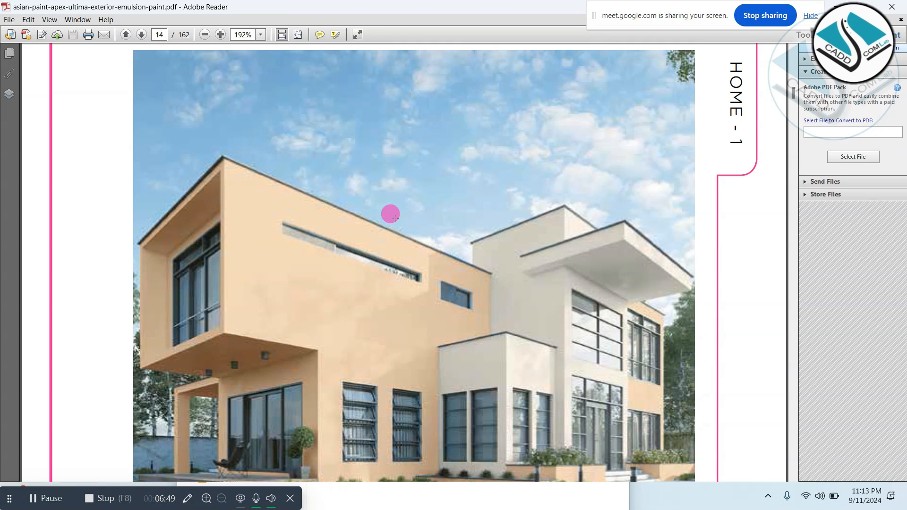
scroll(395, 217, down, 5)
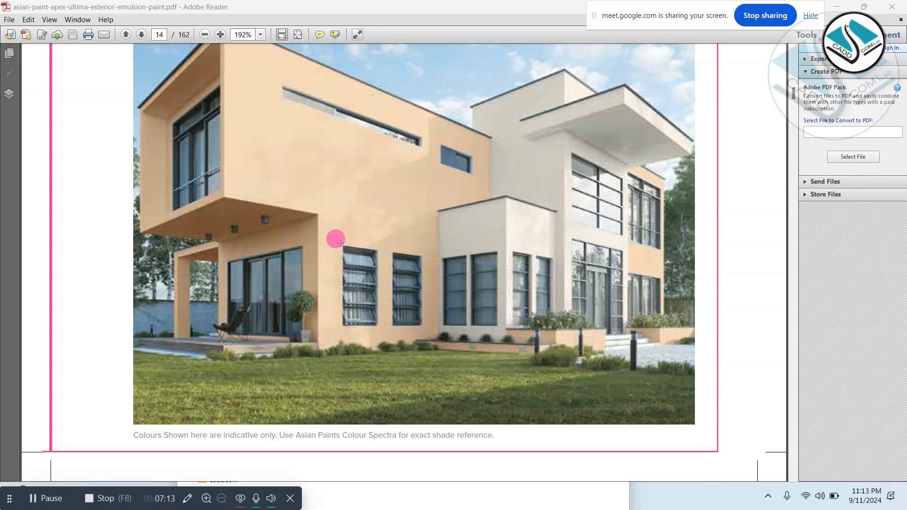
- Examine the MEDIUM colour scheme on page 15 and its body and trim swatches up close
scroll(340, 243, down, 3)
scroll(370, 213, down, 7)
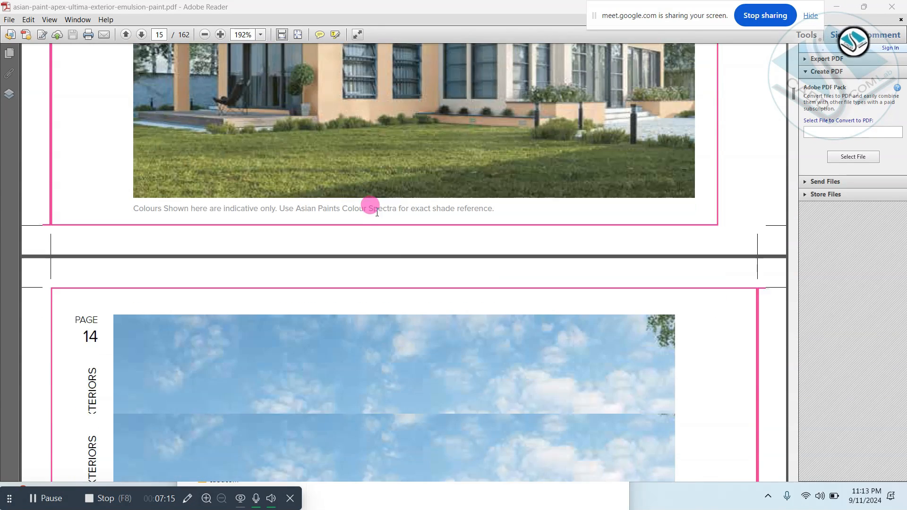
scroll(377, 213, down, 15)
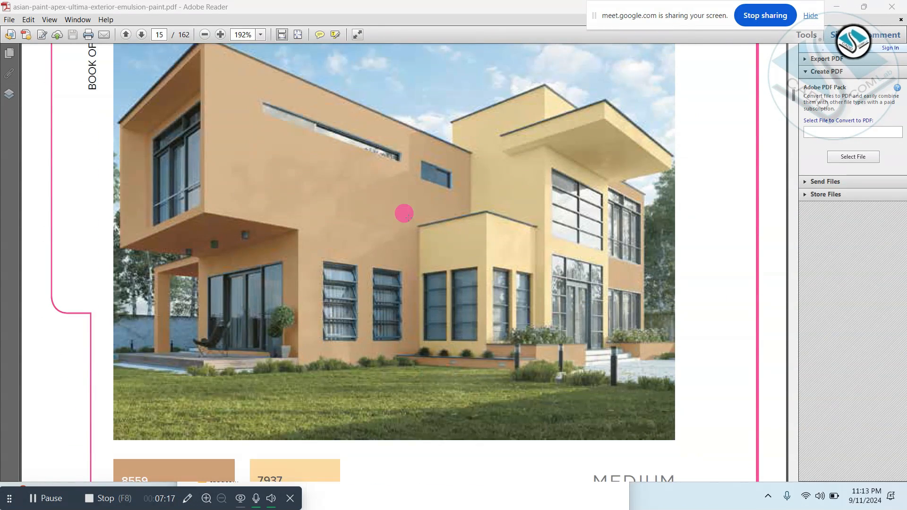
scroll(404, 213, down, 6)
scroll(211, 347, up, 3)
scroll(256, 385, down, 3)
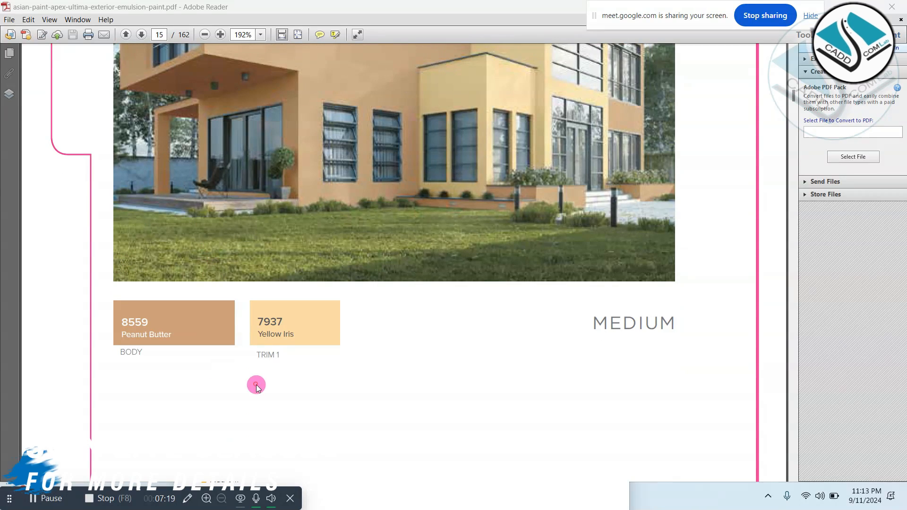
ctrl+scroll(111, 349, up, 5)
ctrl+scroll(117, 357, down, 3)
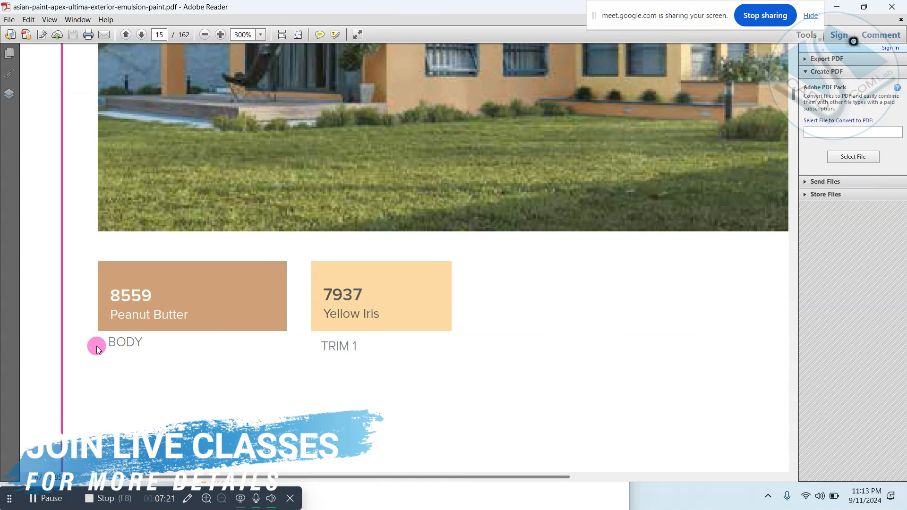
ctrl+scroll(121, 326, up, 2)
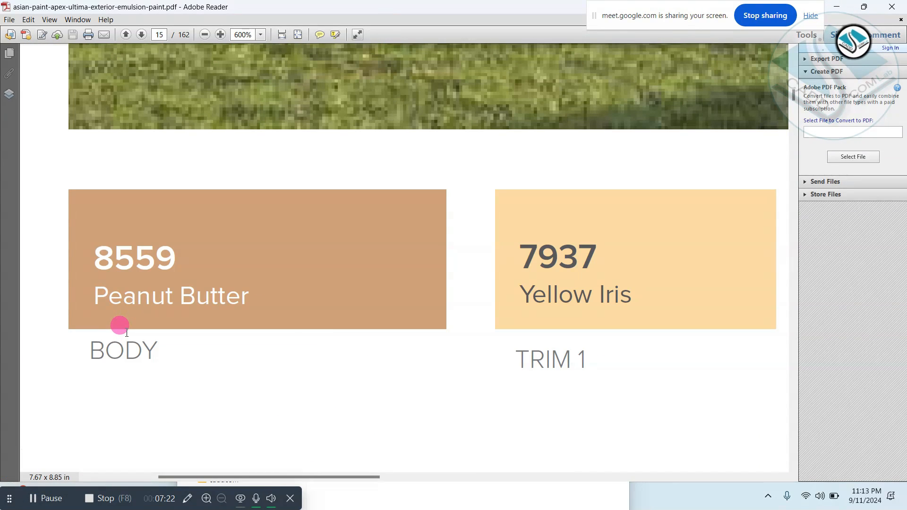
- Circle the Peanut Butter and Yellow Iris swatches with the blue annotation pen, clear the drawing and close the annotation tools
click(189, 500)
click(771, 234)
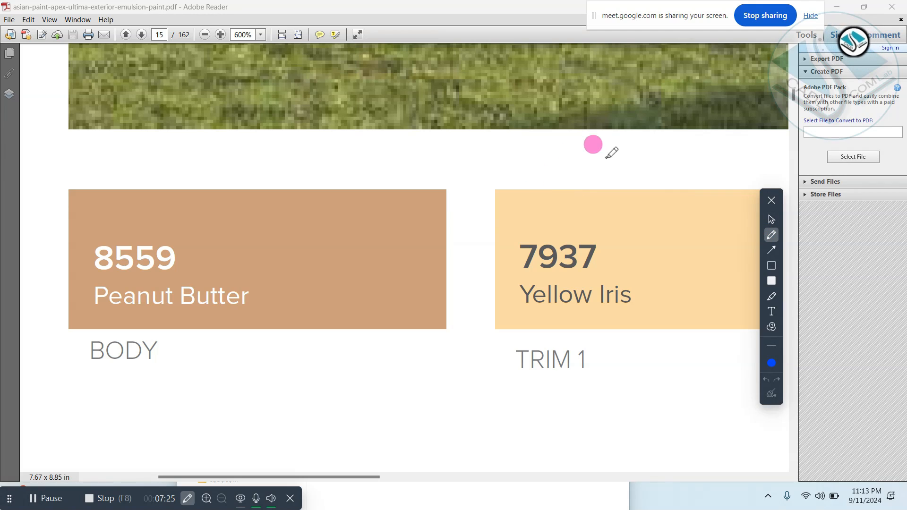
mouse_move(608, 158)
mouse_down()
mouse_move(391, 493)
mouse_move(573, 197)
mouse_up()
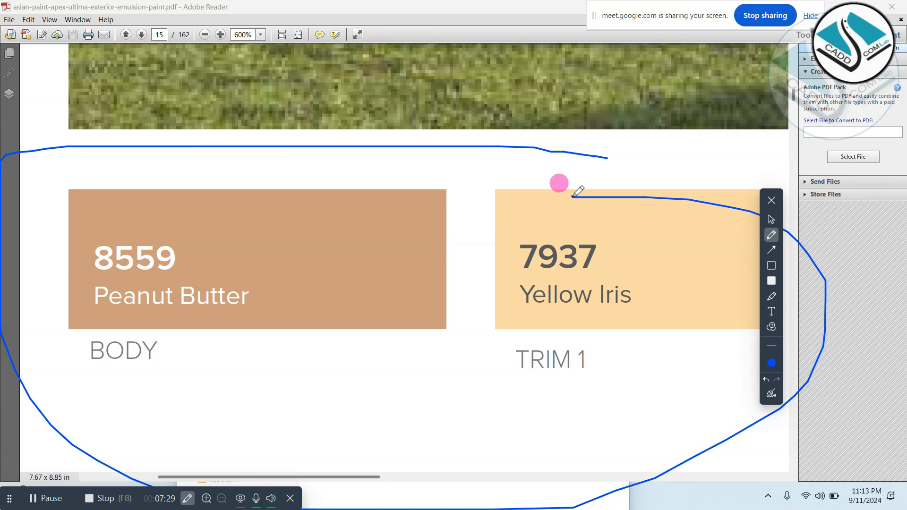
click(772, 394)
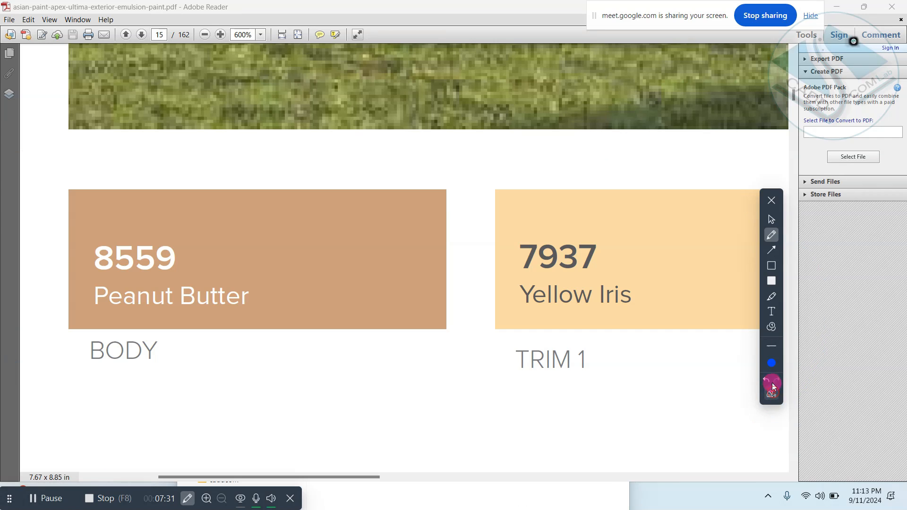
click(771, 201)
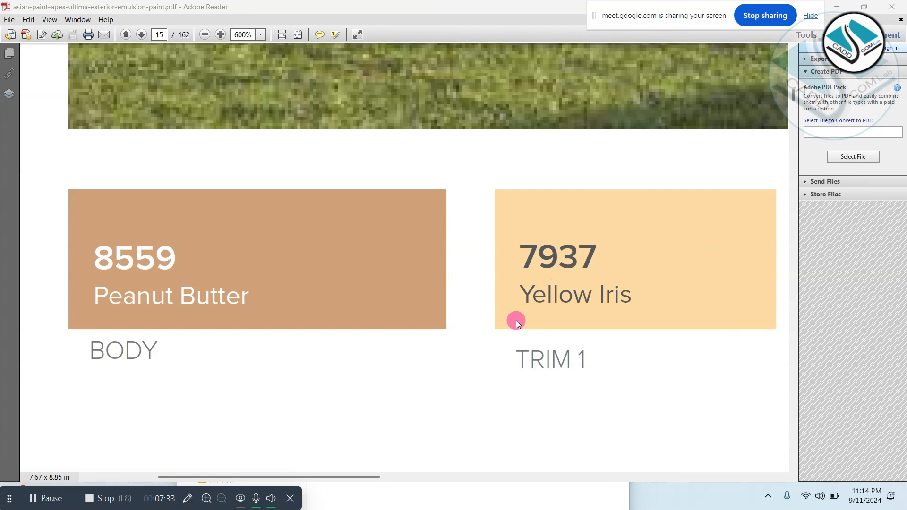
- Examine how the body and trim colours are applied to the walls of the house pictured on page 15
scroll(458, 372, down, 3)
scroll(454, 375, up, 2)
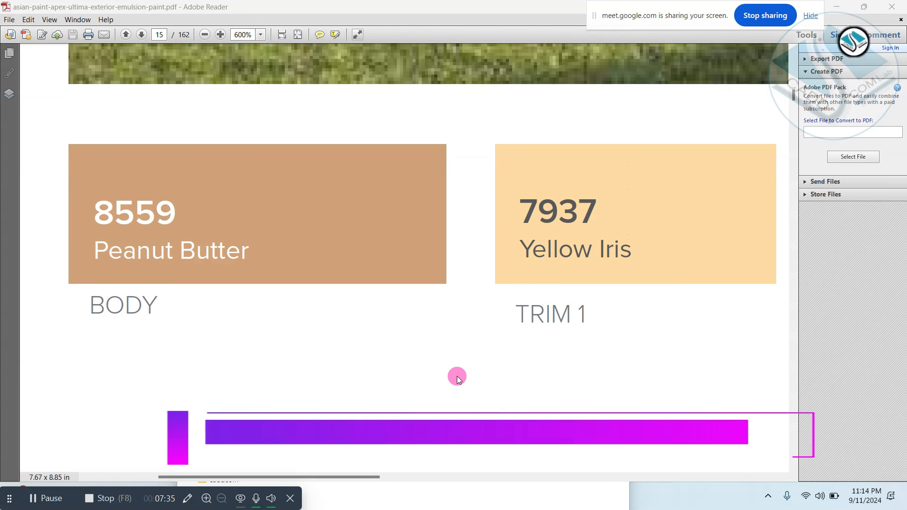
click(467, 396)
ctrl+scroll(430, 389, down, 3)
scroll(427, 383, up, 3)
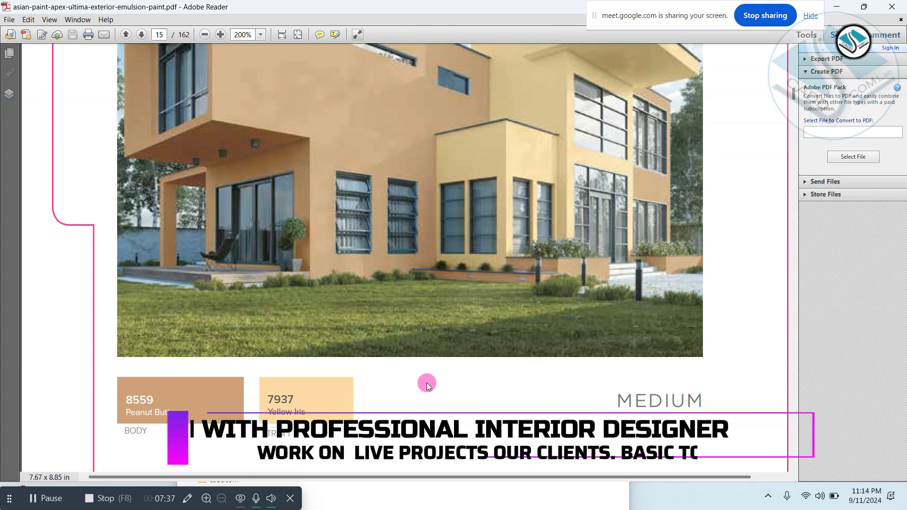
scroll(427, 383, up, 2)
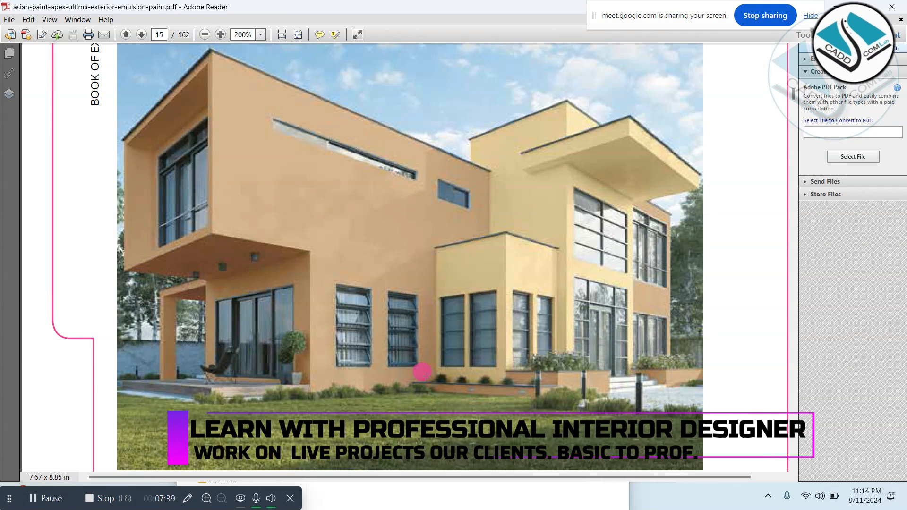
ctrl+scroll(598, 293, up, 2)
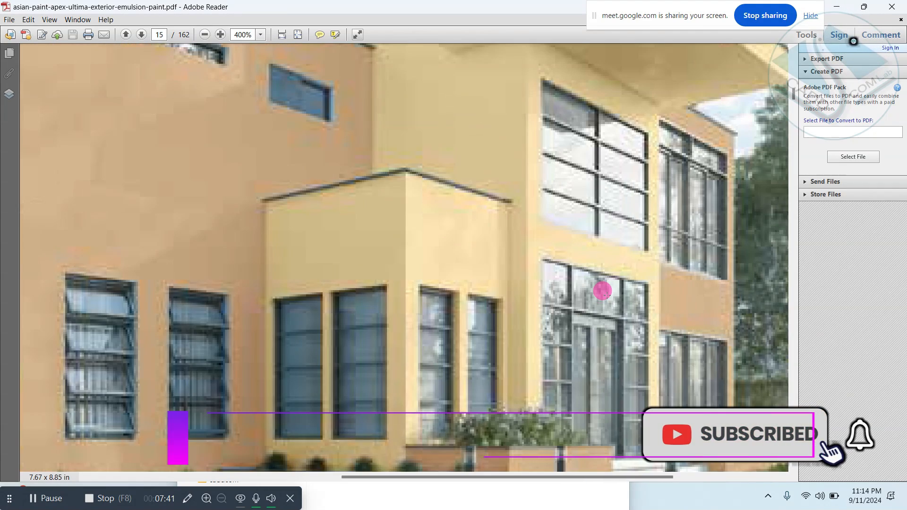
ctrl+scroll(600, 290, down, 1)
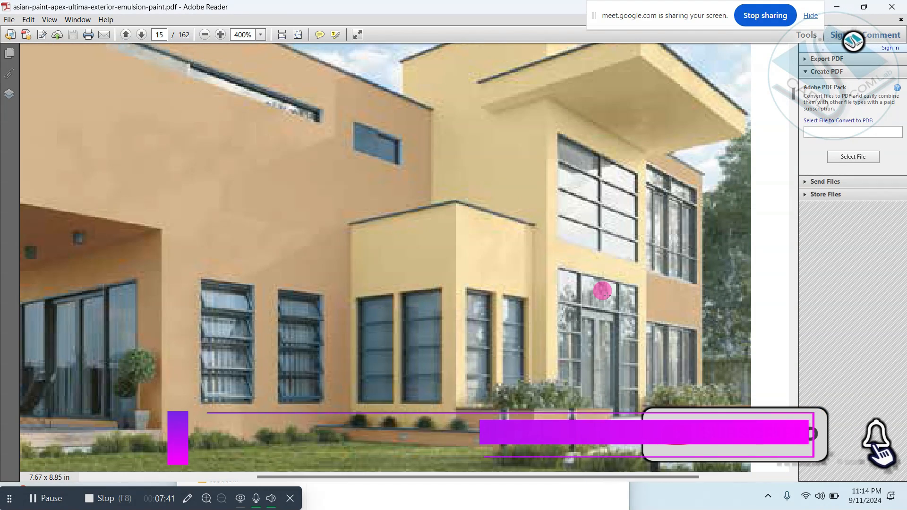
- Circle the house facade on page 15 with the blue pen, mark the upper trim wall with a line and clear the drawing
click(456, 500)
click(562, 201)
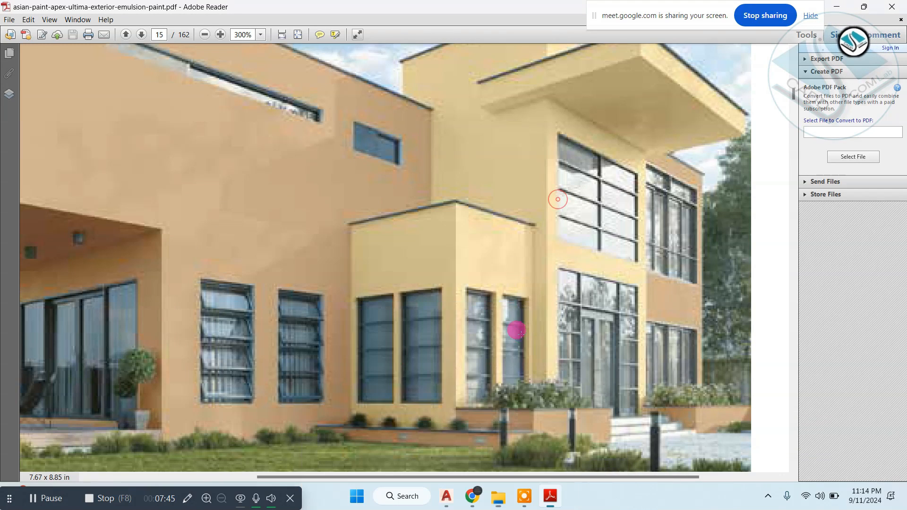
click(188, 499)
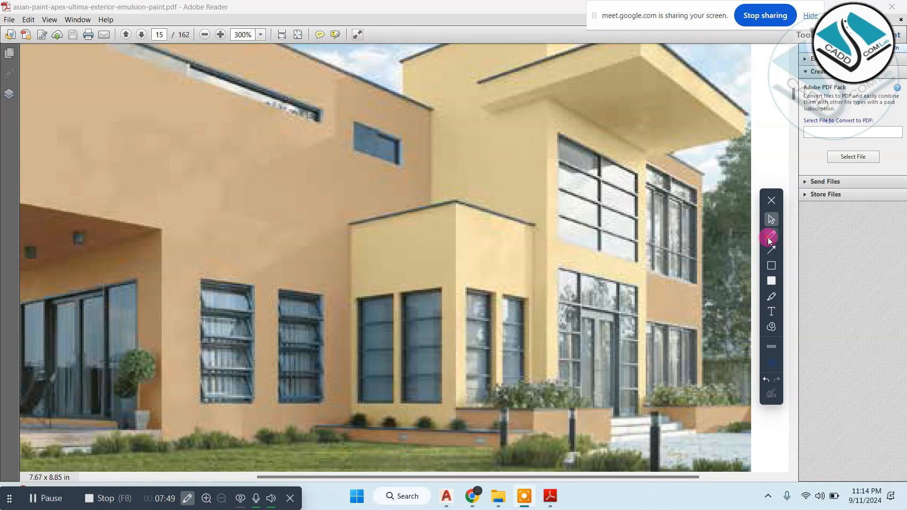
click(771, 235)
mouse_move(623, 107)
mouse_down()
mouse_move(140, 123)
mouse_move(598, 119)
mouse_up()
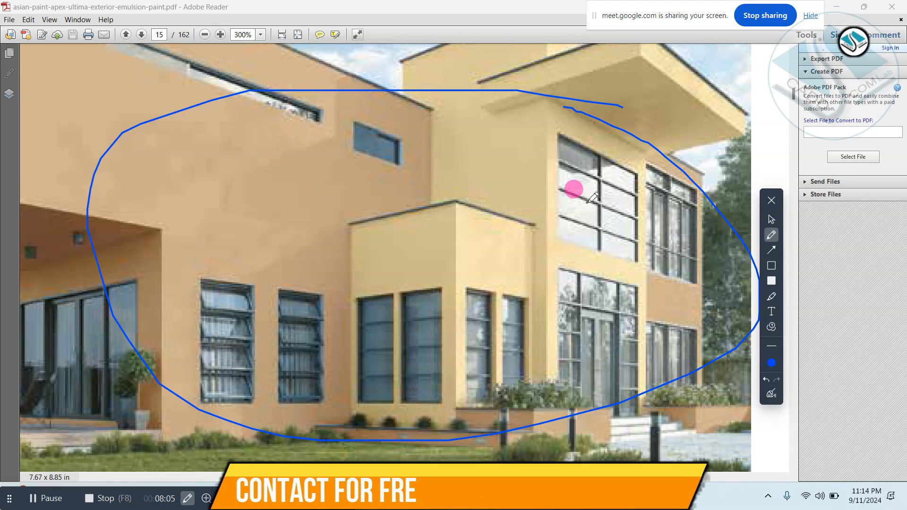
drag(486, 169, 594, 124)
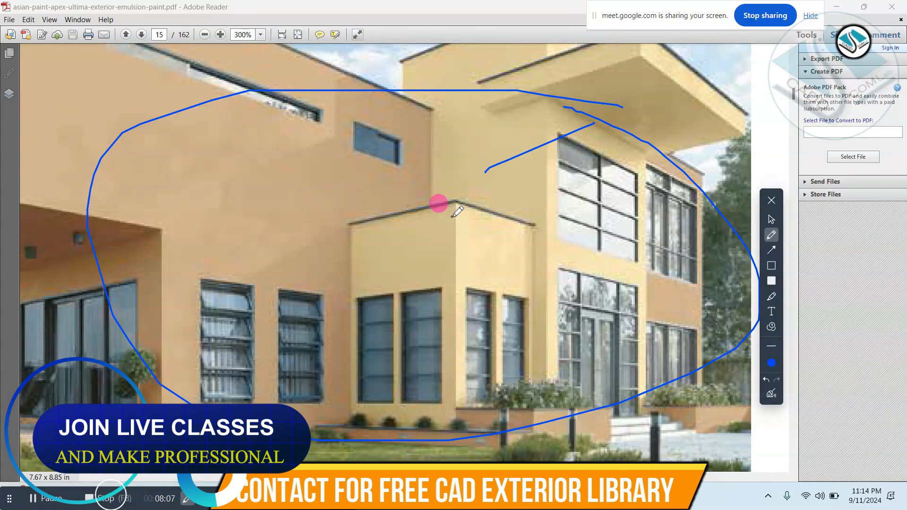
click(772, 393)
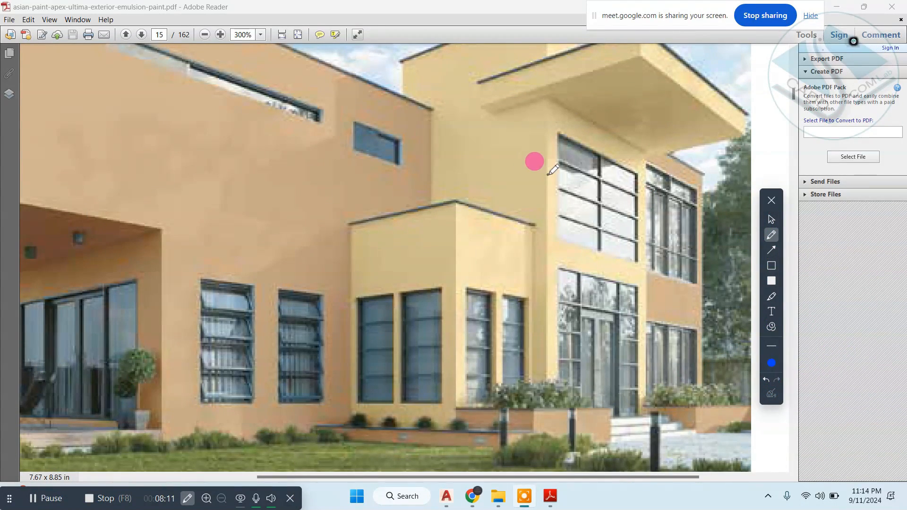
- Circle the two-colour facade with the blue pen, add boxed numbered marks on the body and trim walls, and clear all annotations
mouse_move(524, 97)
mouse_down()
mouse_move(239, 149)
mouse_move(515, 86)
mouse_up()
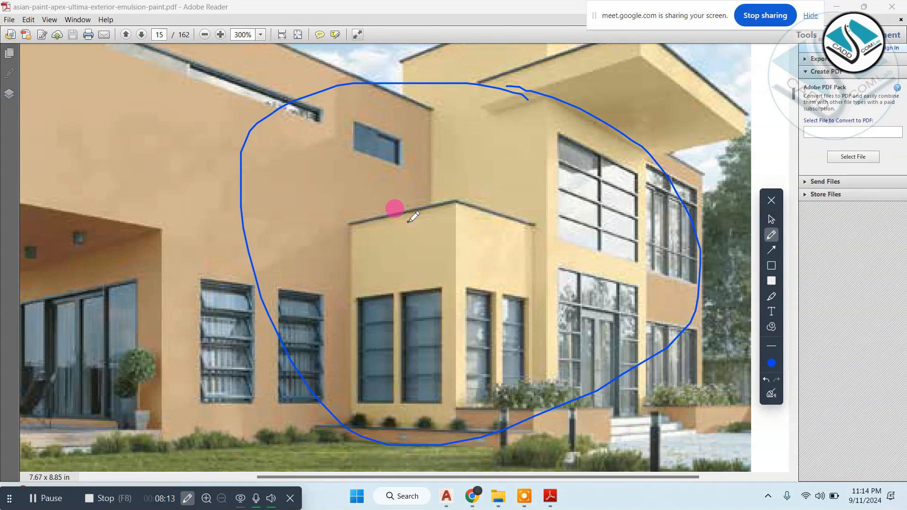
mouse_move(266, 192)
mouse_down()
mouse_move(306, 188)
mouse_move(323, 155)
mouse_move(341, 183)
mouse_move(329, 145)
mouse_up()
mouse_move(444, 160)
mouse_down()
mouse_move(487, 159)
mouse_move(518, 187)
mouse_up()
drag(515, 138, 504, 123)
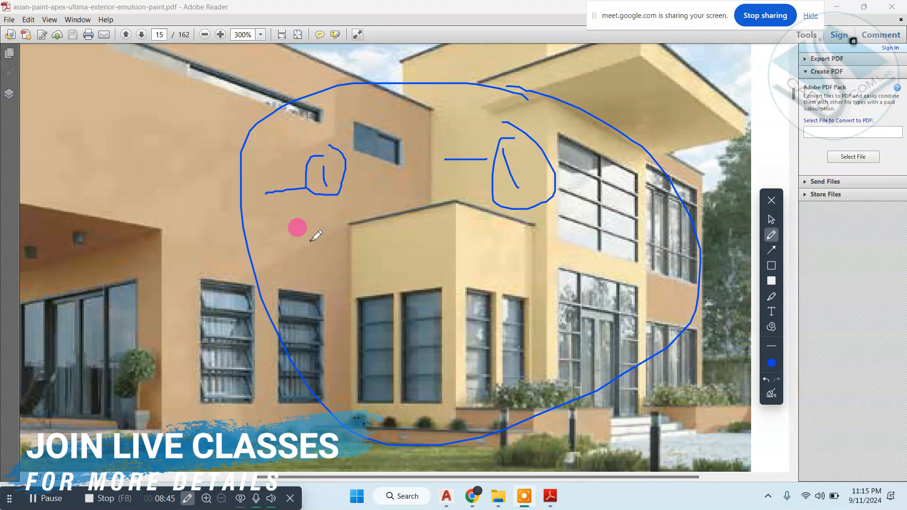
mouse_move(281, 237)
mouse_down()
mouse_move(352, 238)
mouse_move(339, 201)
mouse_move(362, 215)
mouse_up()
drag(475, 226, 465, 251)
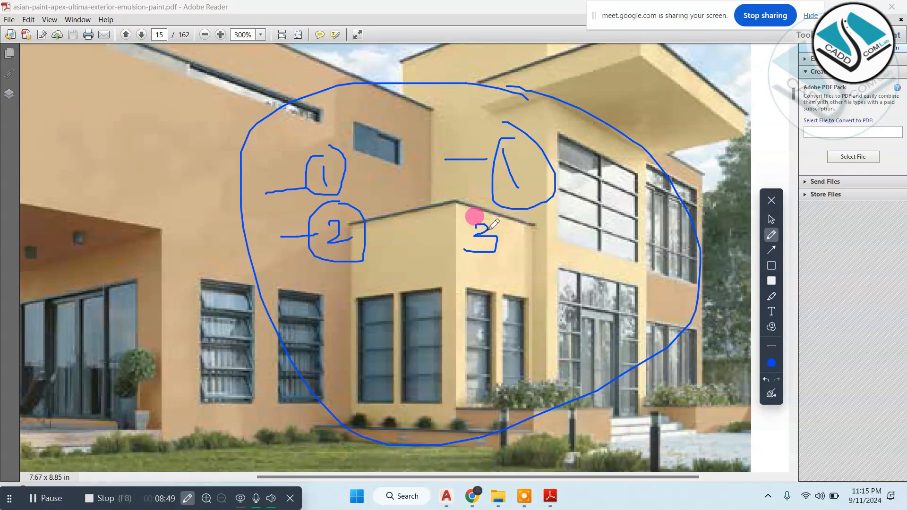
mouse_move(467, 210)
mouse_down()
mouse_move(530, 240)
mouse_move(454, 207)
mouse_up()
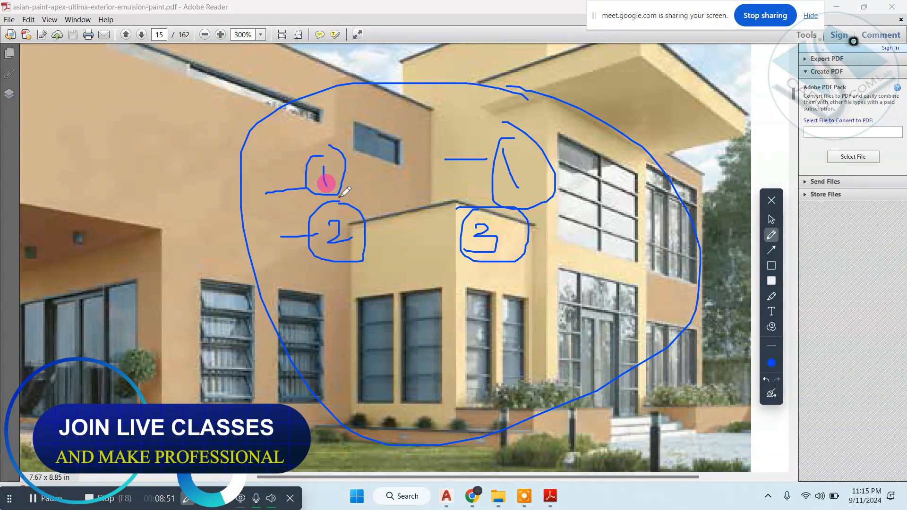
drag(339, 197, 379, 197)
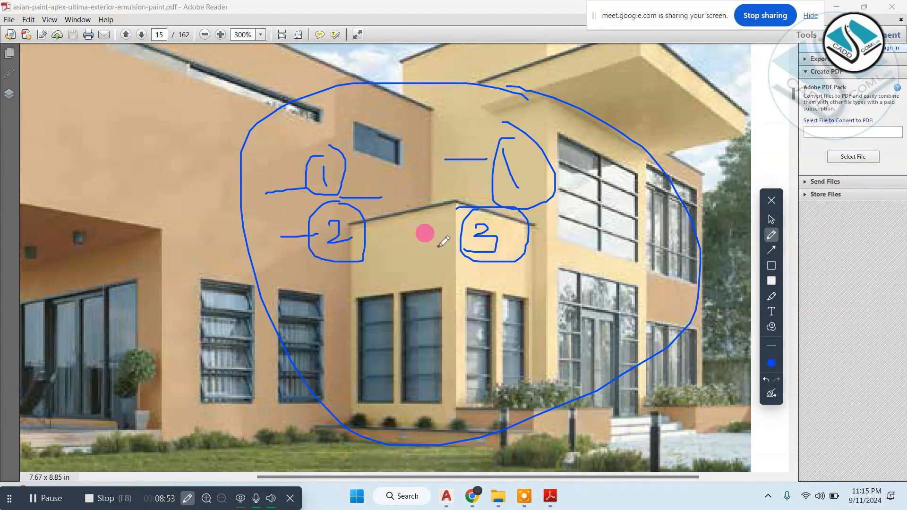
click(772, 394)
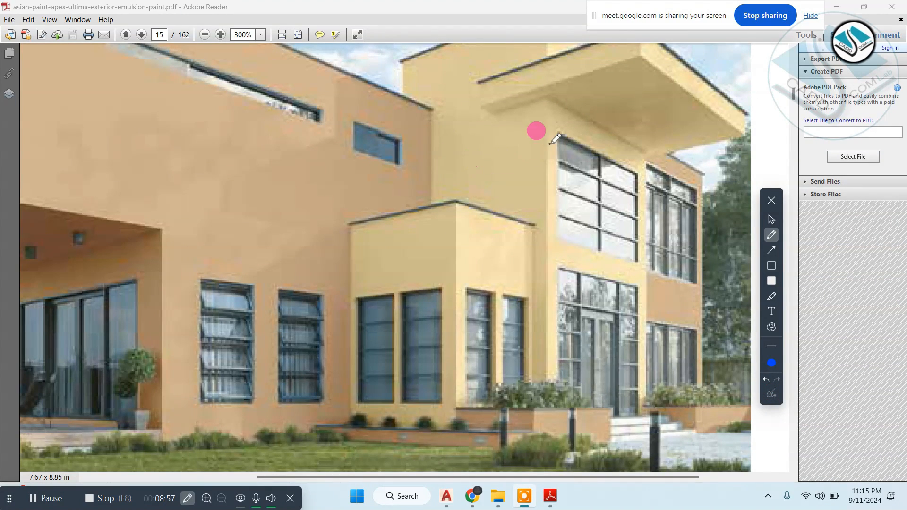
- Mark the yellow trim wall beside the upper glazing with the blue pen, clear the drawing and close the annotation tools
drag(500, 136, 595, 134)
click(771, 393)
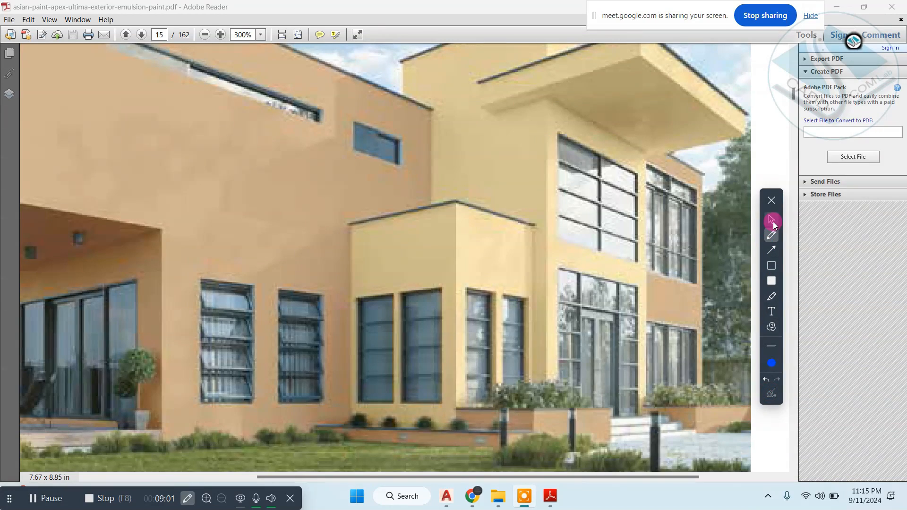
click(765, 199)
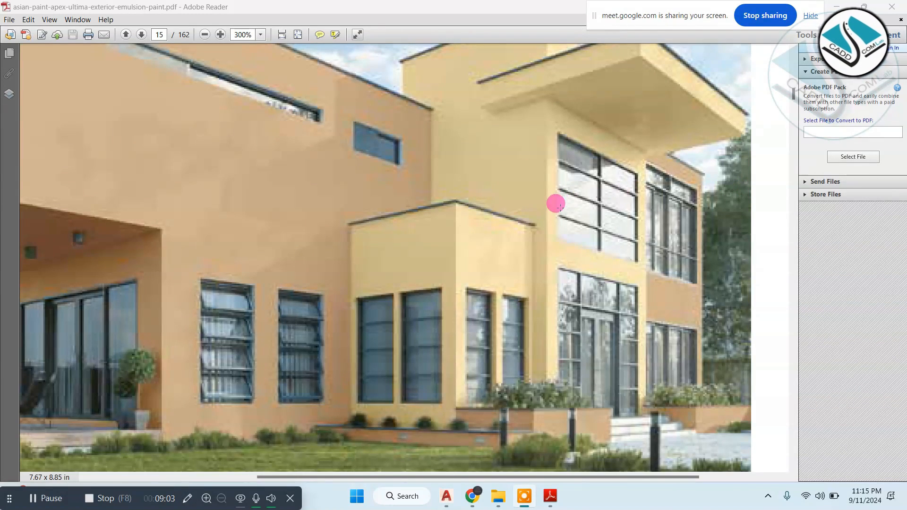
- Compare the body and trim colour swatches on page 15 with the walls of the pictured house
scroll(557, 205, down, 5)
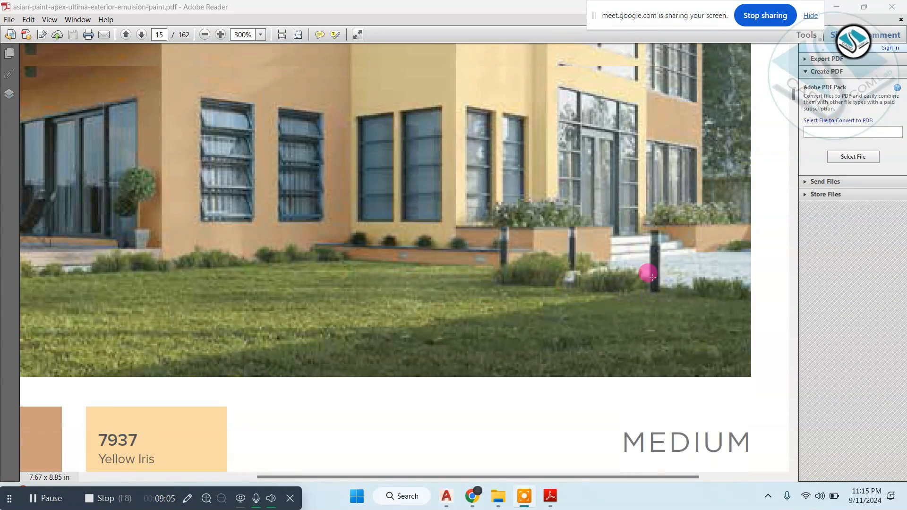
ctrl+scroll(648, 273, down, 1)
ctrl+scroll(603, 265, down, 1)
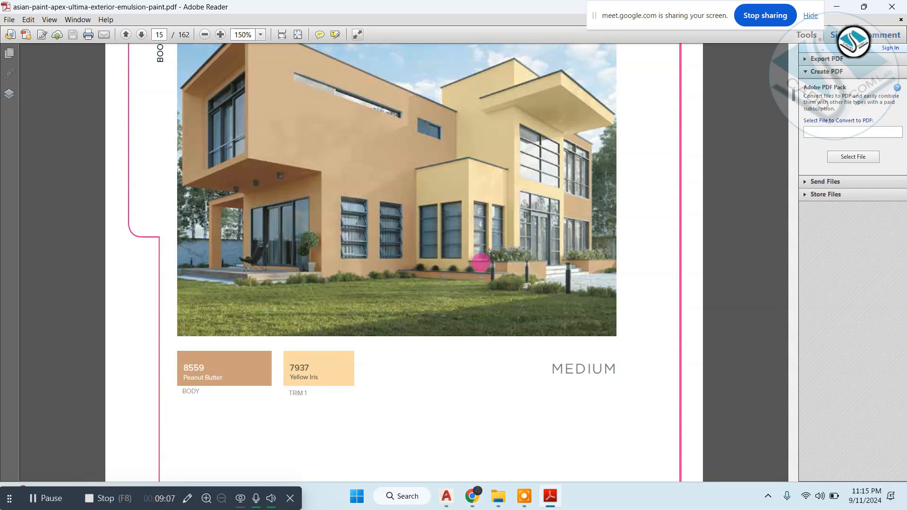
ctrl+scroll(238, 336, up, 1)
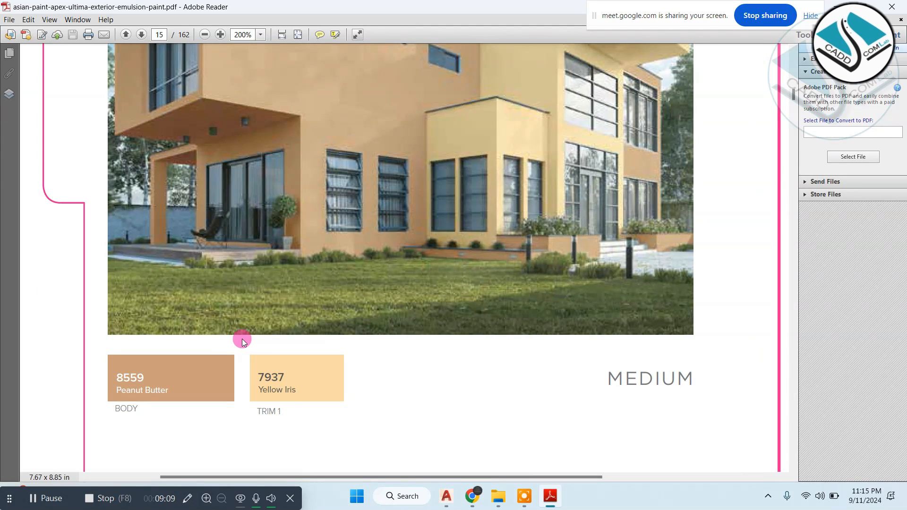
ctrl+scroll(243, 339, up, 1)
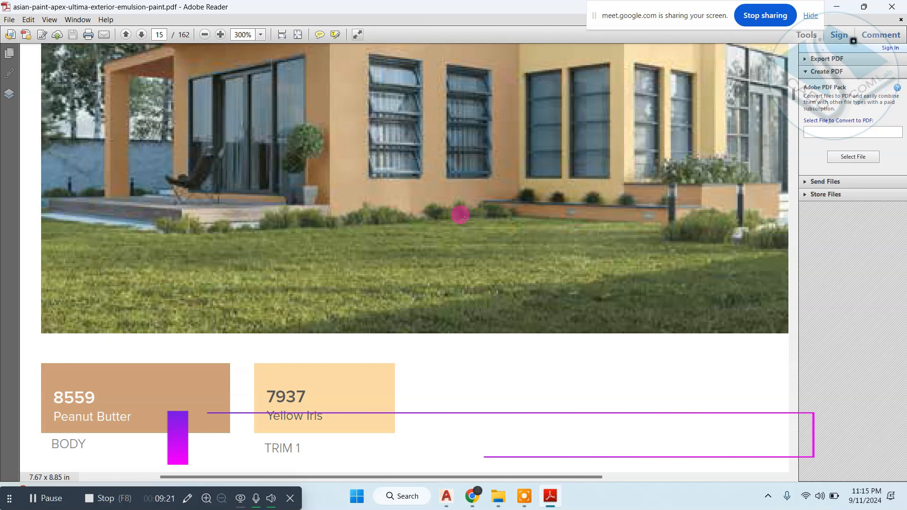
scroll(461, 215, down, 2)
scroll(461, 216, up, 3)
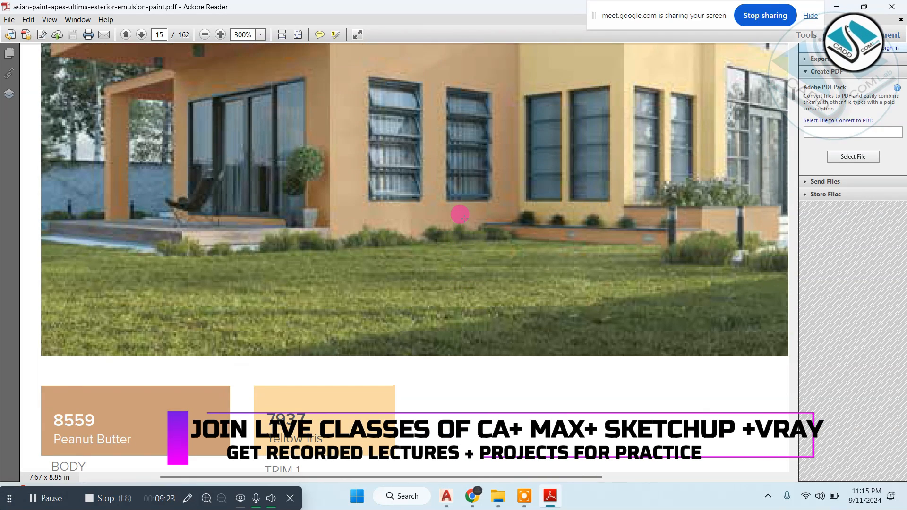
scroll(449, 212, up, 4)
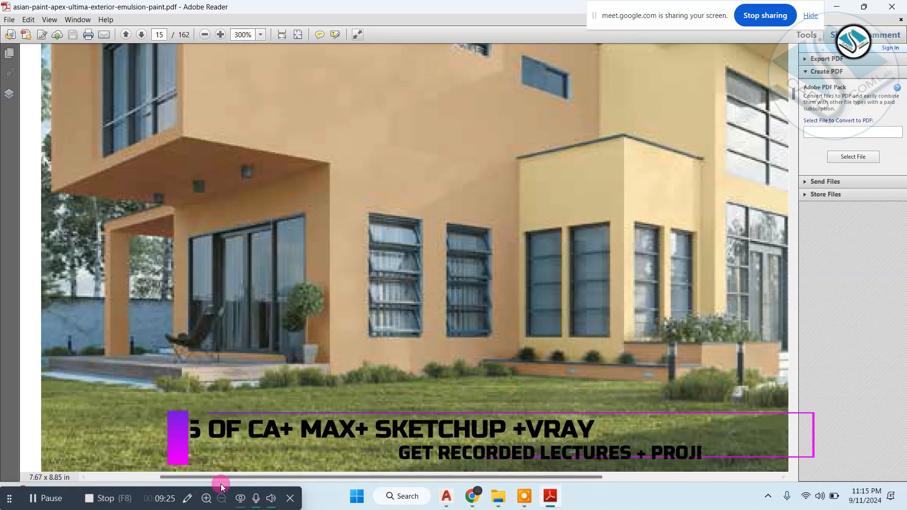
- Write "A+I" on the orange body wall with the blue pen, circle it, clear the drawing and close the annotation tools
click(188, 498)
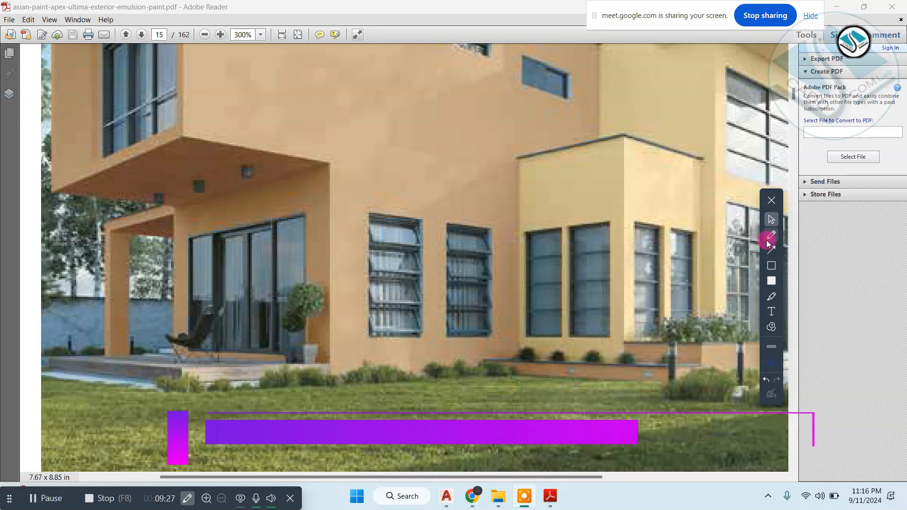
click(770, 236)
mouse_move(350, 140)
mouse_down()
mouse_move(352, 173)
mouse_move(374, 142)
mouse_up()
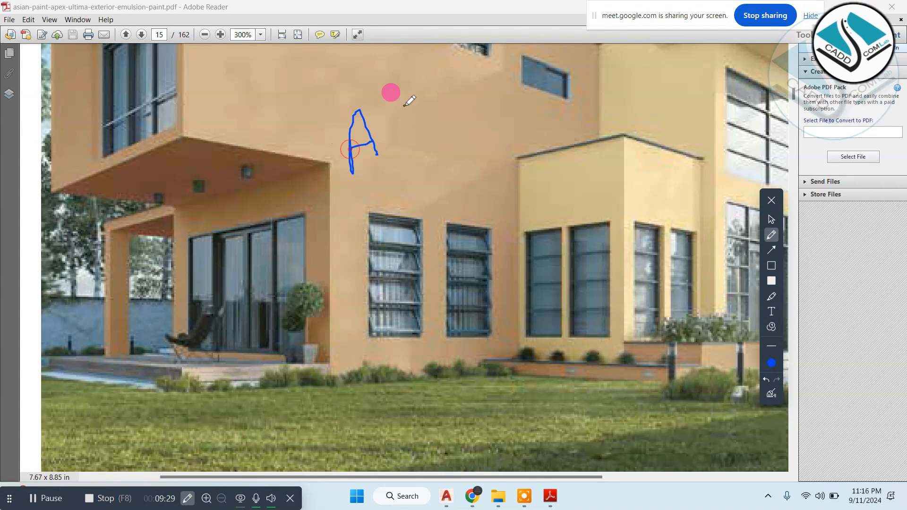
drag(408, 91, 428, 171)
drag(399, 133, 447, 123)
mouse_move(471, 91)
mouse_down()
mouse_move(514, 78)
mouse_move(503, 143)
mouse_move(523, 142)
mouse_up()
mouse_move(523, 72)
mouse_down()
mouse_move(378, 66)
mouse_move(413, 220)
mouse_up()
drag(485, 216, 515, 77)
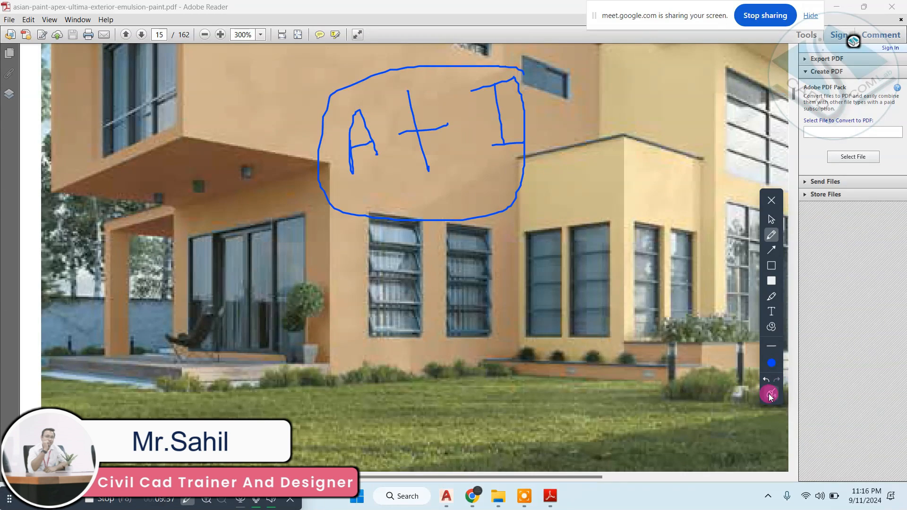
click(771, 394)
click(772, 201)
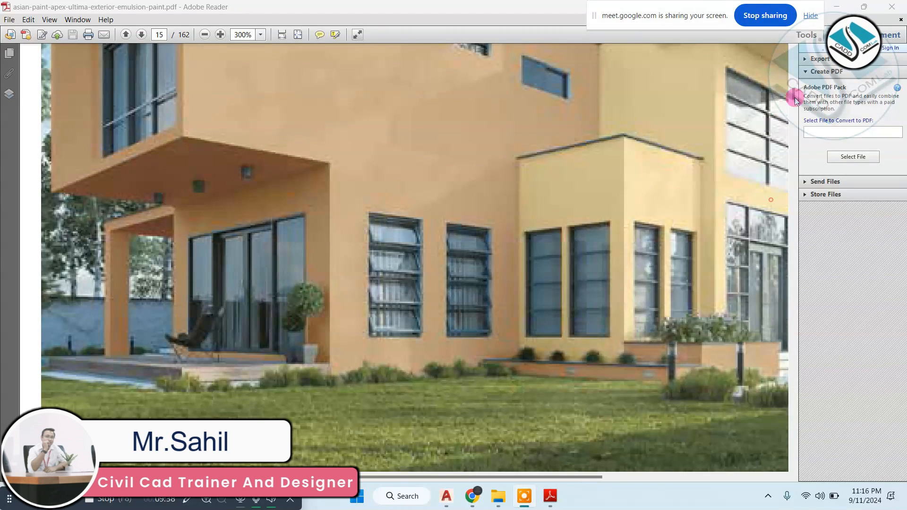
- Switch to the AutoCAD drawing and move the PT : A0125 paint tag with its leader beside the front elevation's upper parapet, with ortho off
click(833, 7)
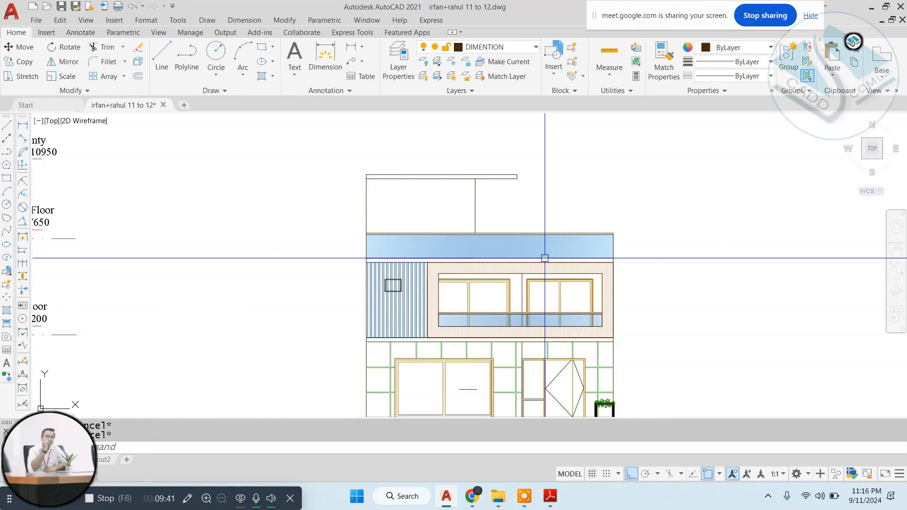
scroll(545, 258, down, 6)
scroll(360, 259, up, 5)
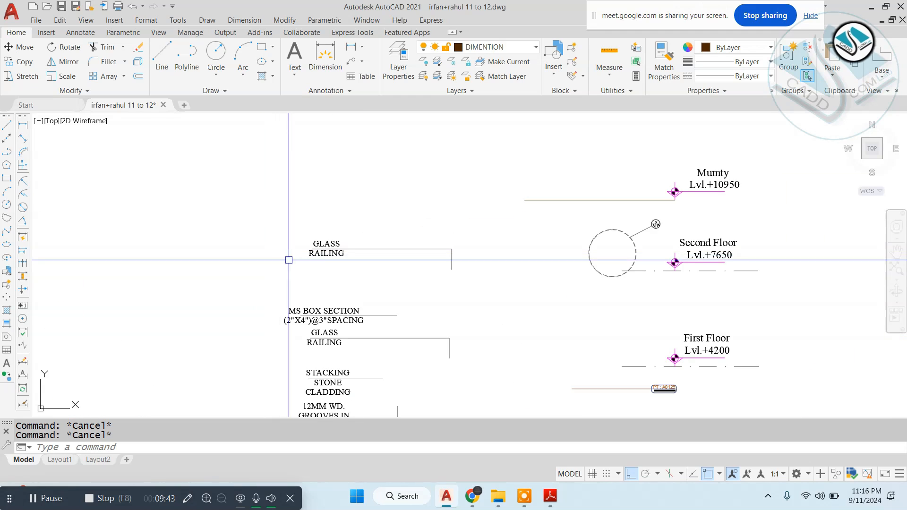
middle_drag(423, 271, 304, 178)
scroll(506, 269, up, 4)
click(673, 307)
click(496, 374)
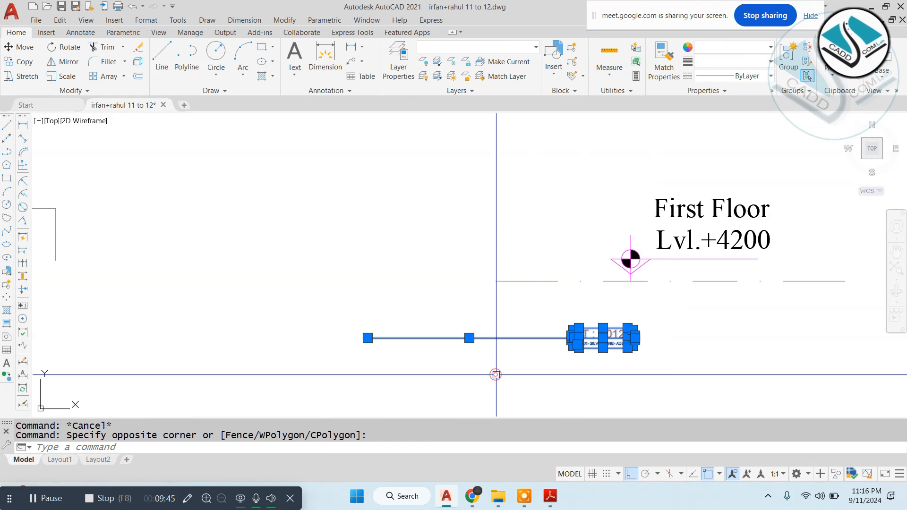
text(m)
key(space)
click(577, 326)
scroll(577, 326, down, 6)
scroll(629, 244, up, 3)
middle_drag(629, 244, 490, 262)
scroll(490, 262, up, 2)
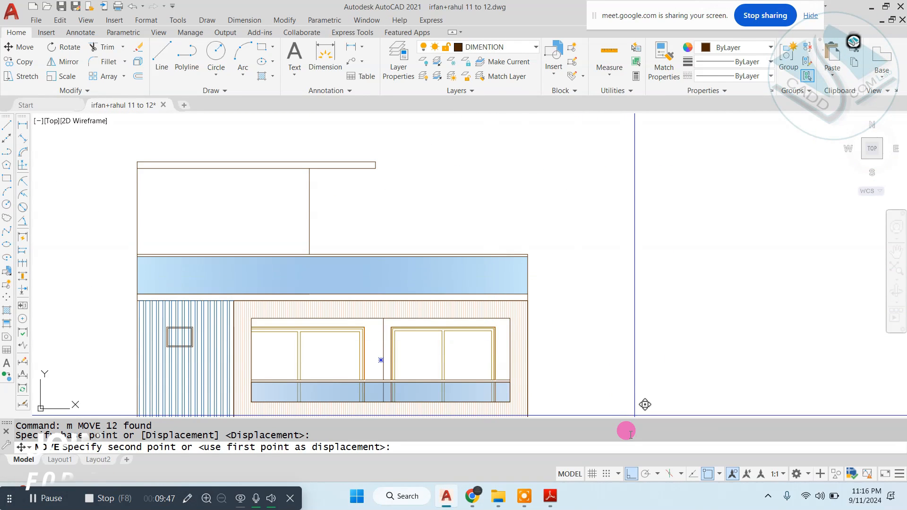
key(F8)
scroll(531, 216, up, 6)
key(Escape)
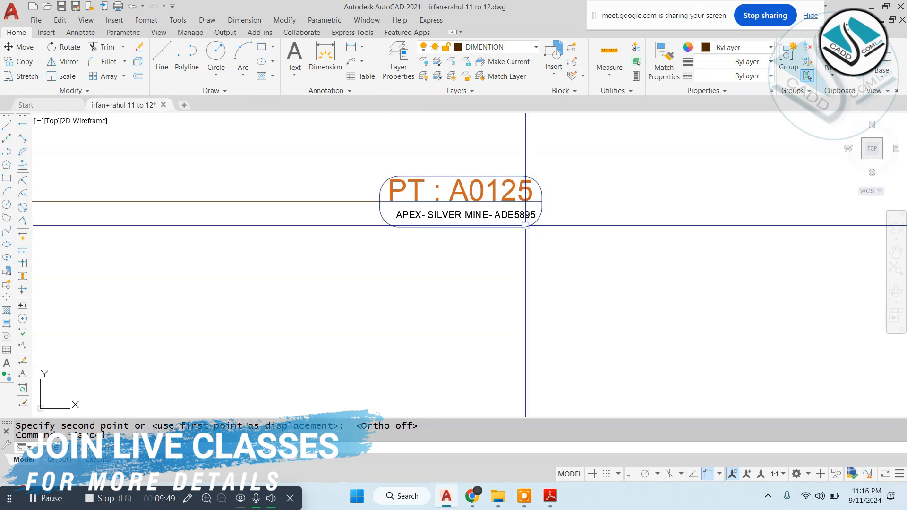
key(Escape)
- Draw a rectangle below the PT : A0125 paint tag, roughly the same size as the tag outline
scroll(529, 195, down, 2)
text(r)
key(Escape)
scroll(526, 198, down, 3)
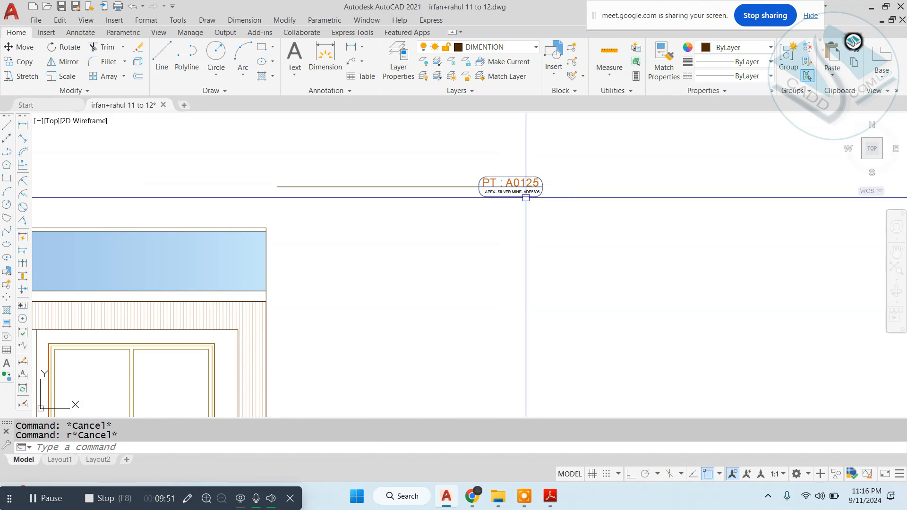
scroll(472, 195, up, 4)
middle_drag(514, 181, 517, 202)
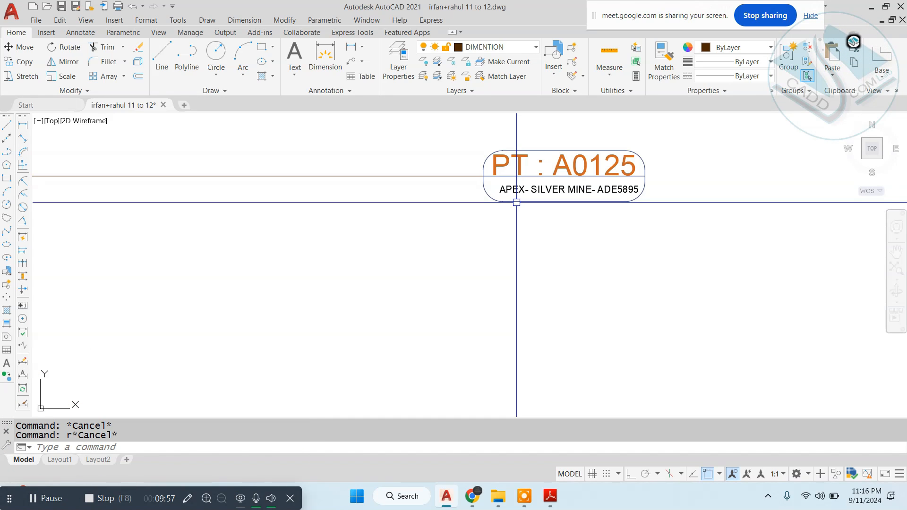
text(rec)
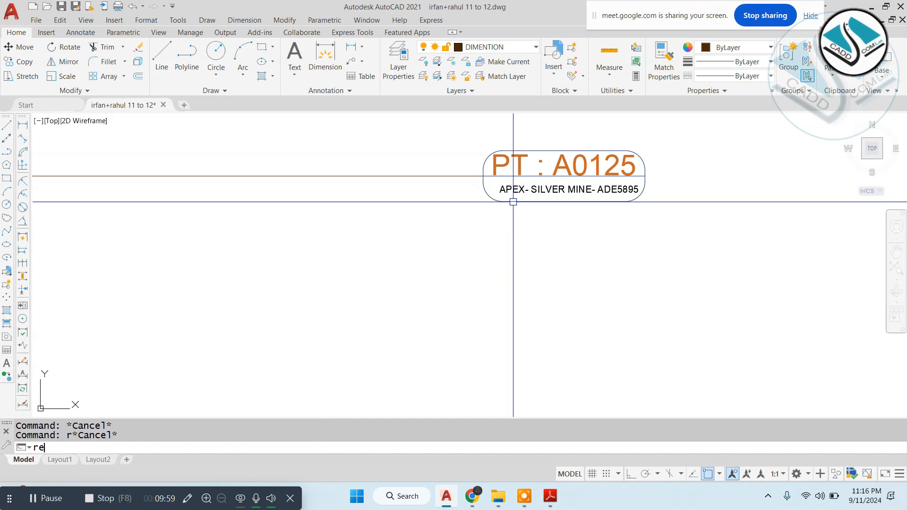
key(Return)
click(507, 258)
click(669, 309)
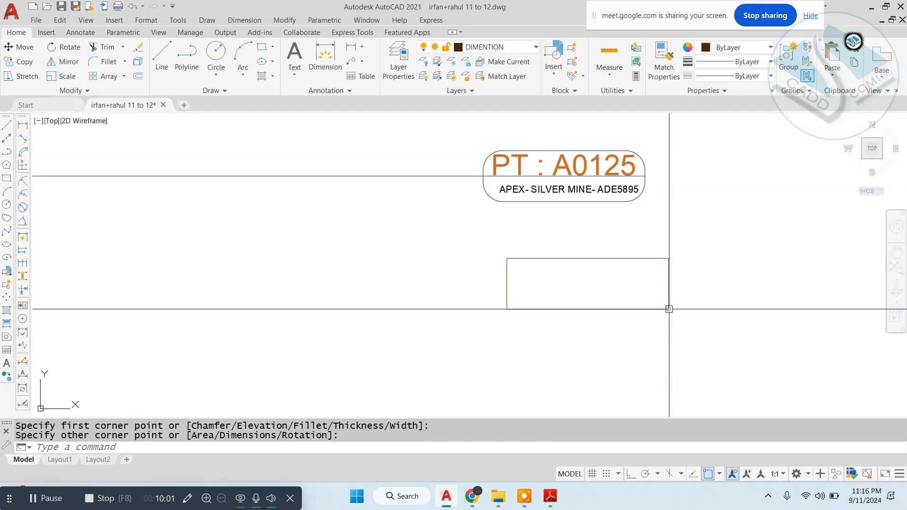
- Try to fillet all corners of the new rectangle as a polyline with a 6" radius
scroll(699, 336, up, 2)
key(Escape)
text(f)
key(Return)
text(r)
key(Return)
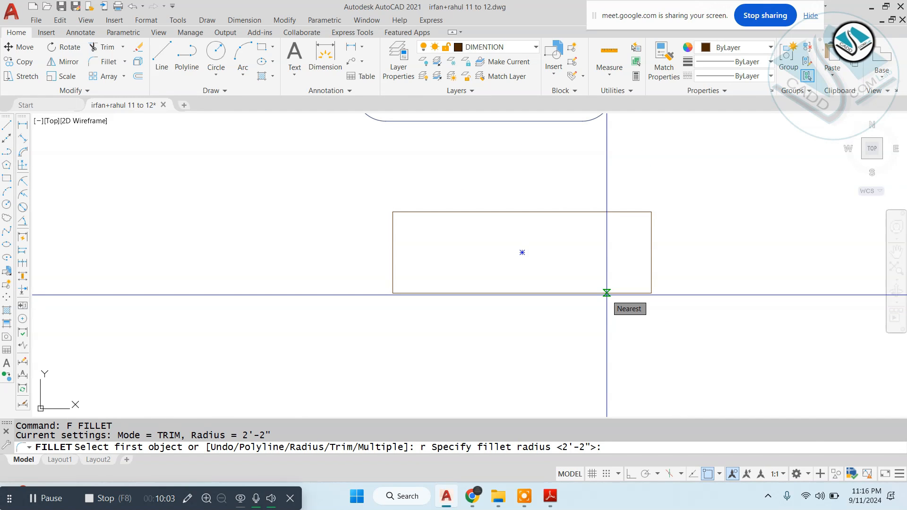
text(6)
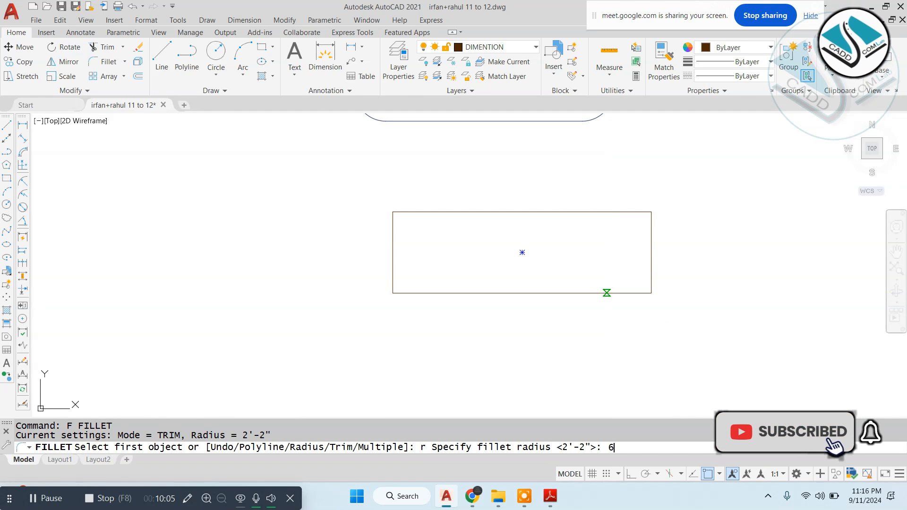
text(")
key(Return)
click(261, 447)
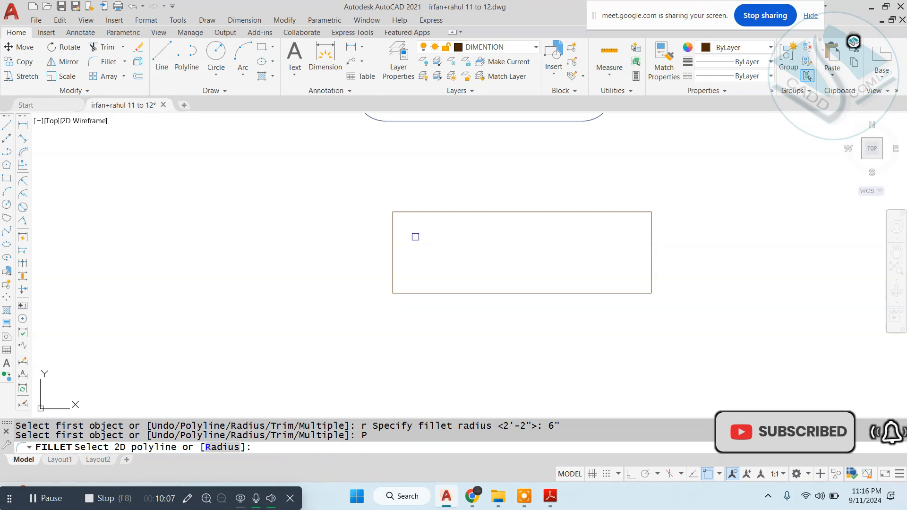
click(432, 211)
key(Escape)
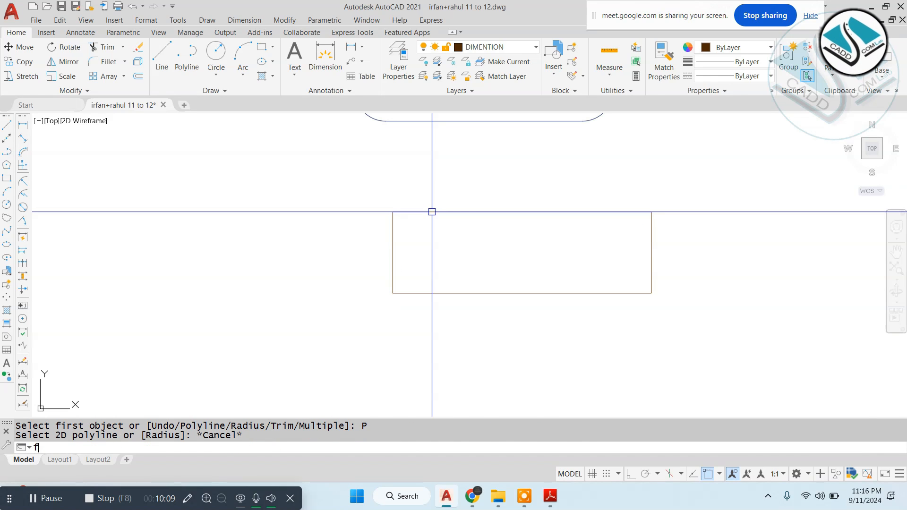
- Fillet all corners of the new rectangle at once as a polyline with a radius of 4
text(f)
key(Return)
text(r)
key(Return)
text(4)
key(Return)
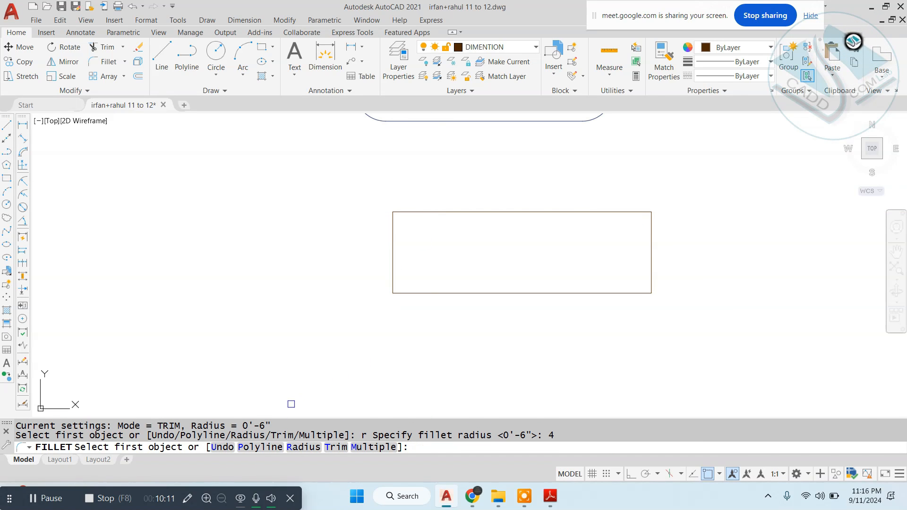
click(260, 447)
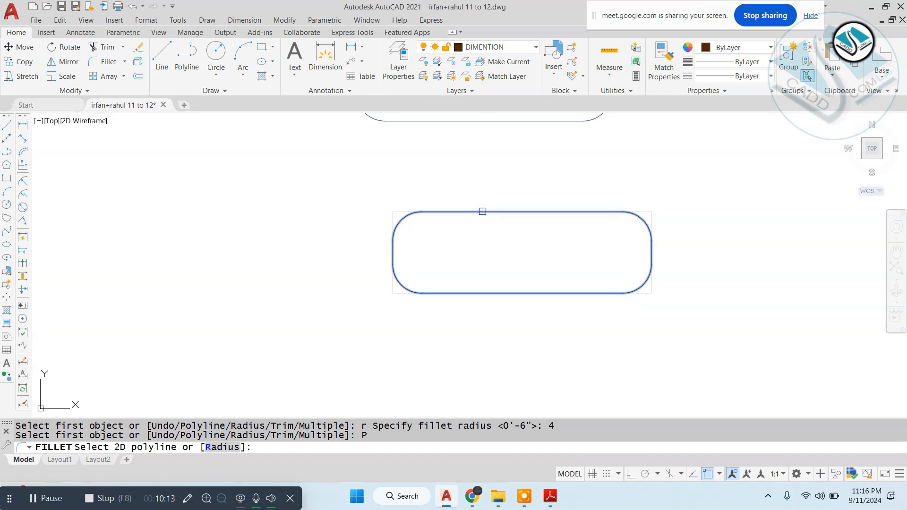
click(482, 211)
scroll(432, 249, down, 5)
scroll(499, 222, up, 5)
key(Escape)
middle_drag(447, 237, 472, 251)
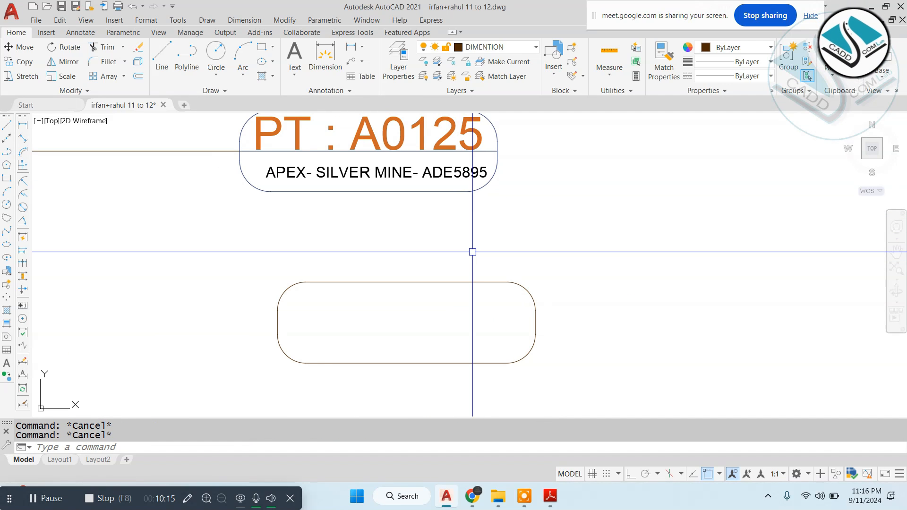
- Switch to the paint catalogue in Adobe Reader and copy the Peanut Butter body colour code 8559 on page 15
click(563, 506)
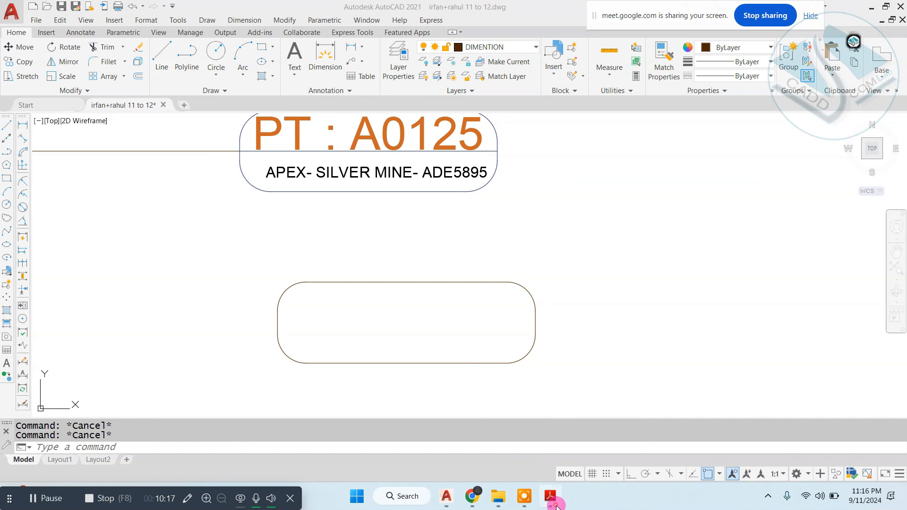
scroll(468, 322, down, 6)
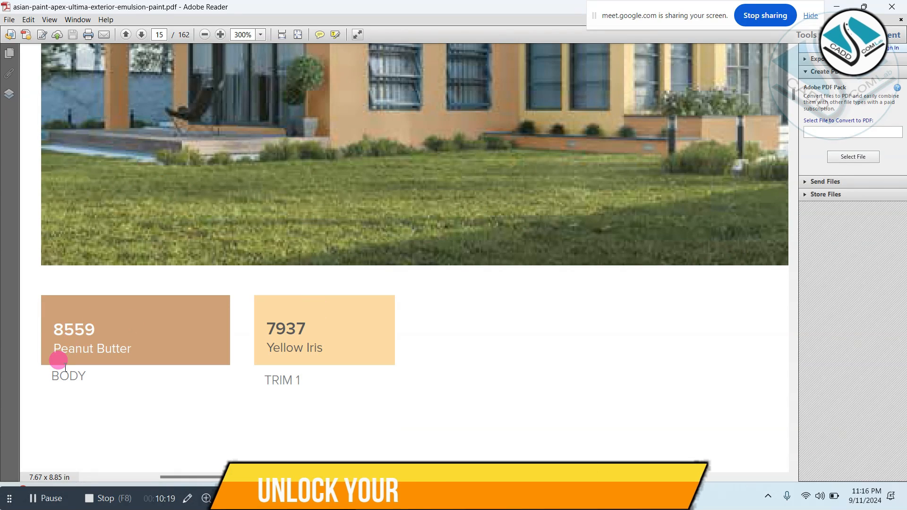
ctrl+scroll(63, 365, up, 3)
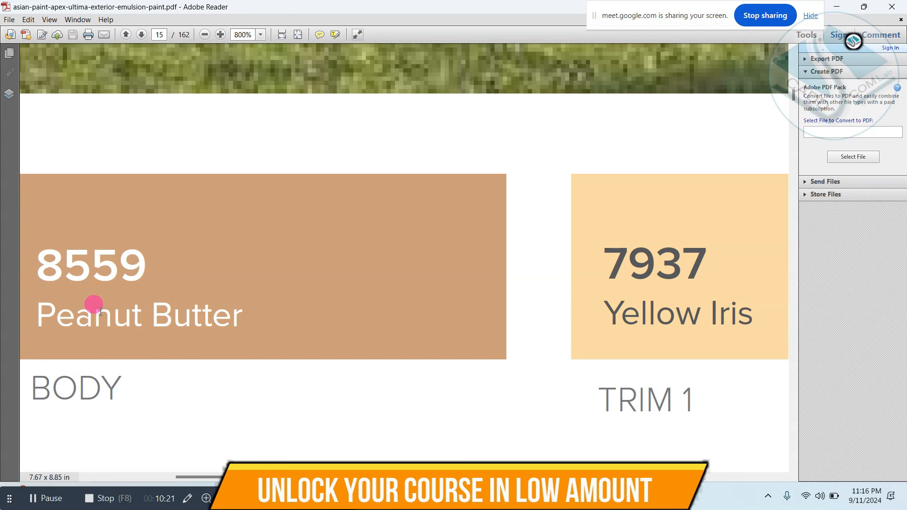
drag(41, 261, 139, 268)
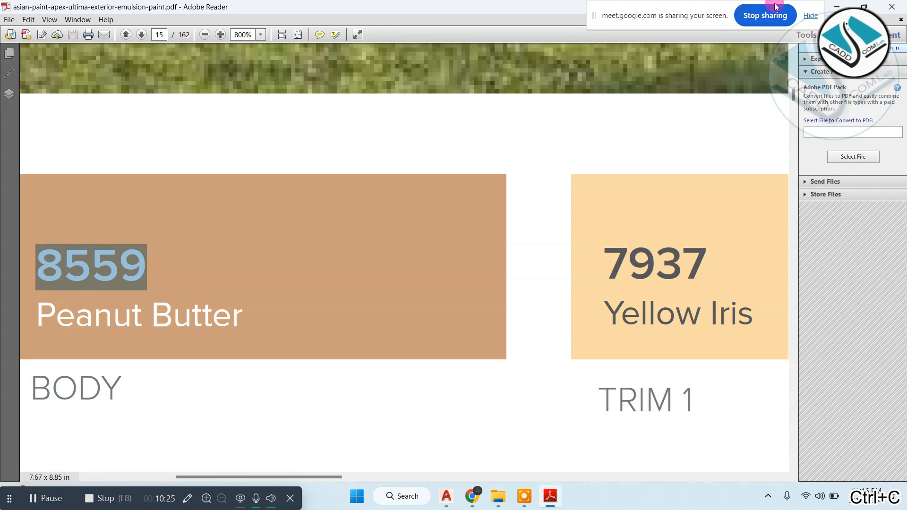
- Switch to AutoCAD and move the PT : A0125 text out of its tag to just above the new rounded rectangle
key(alt+Tab)
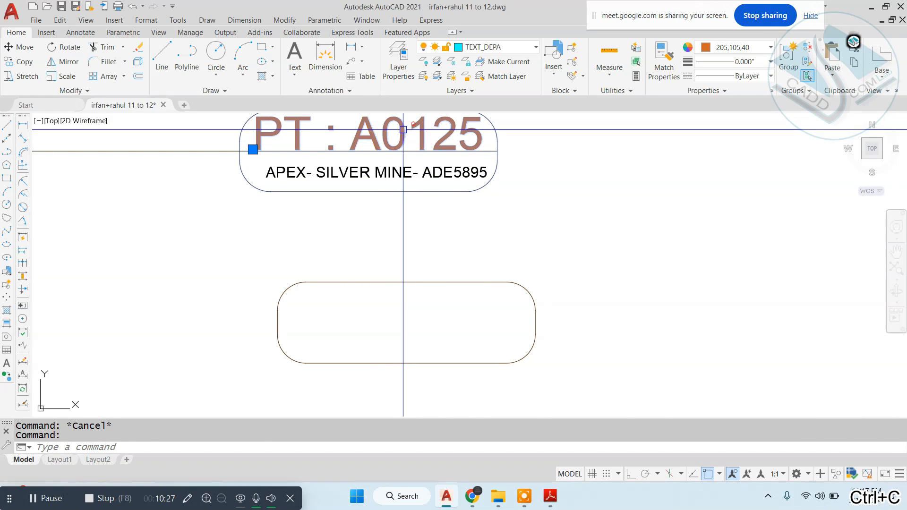
text(m)
key(Return)
click(407, 134)
click(456, 239)
key(Escape)
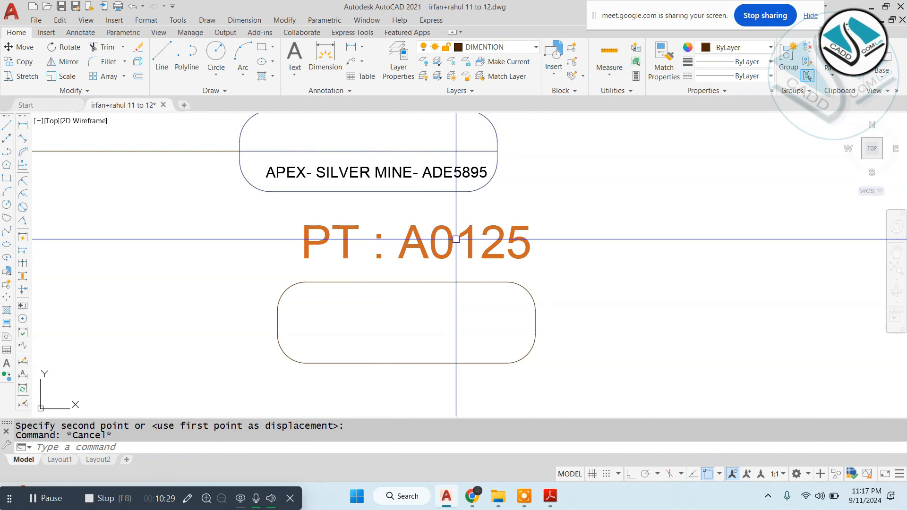
- Remove A0125 from the moved paint code text so it reads "PT :"
double_click(404, 238)
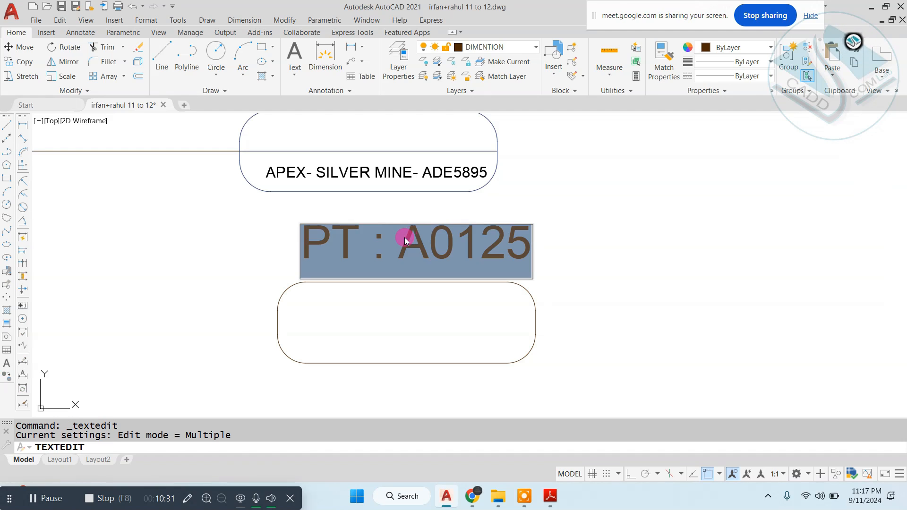
double_click(405, 237)
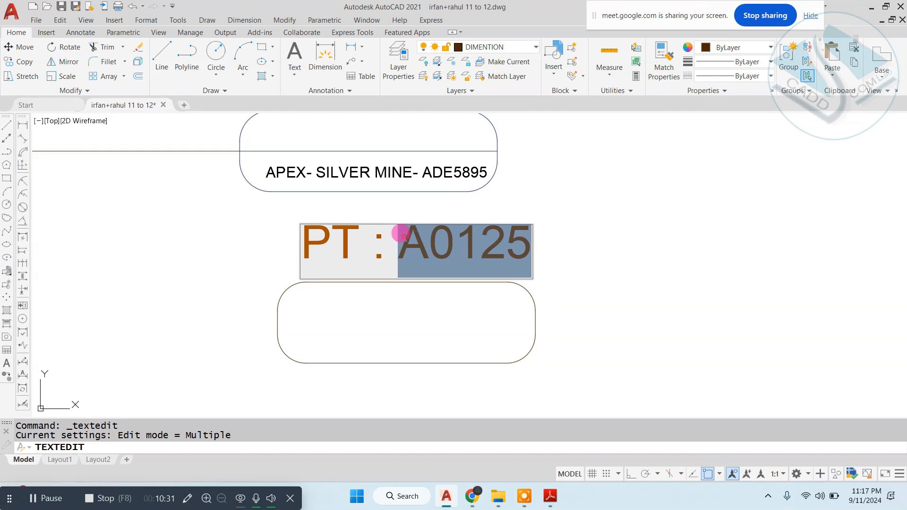
key(BackSpace)
click(509, 234)
key(Escape)
- Move the "PT :" text into the left half of the new rounded rectangle
click(301, 259)
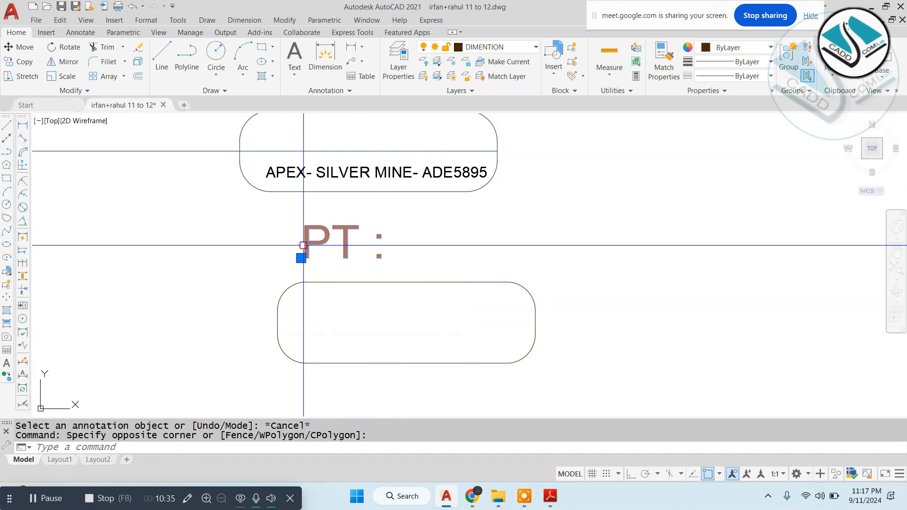
key(Return)
scroll(384, 222, up, 3)
click(385, 226)
scroll(385, 226, down, 3)
scroll(390, 304, up, 1)
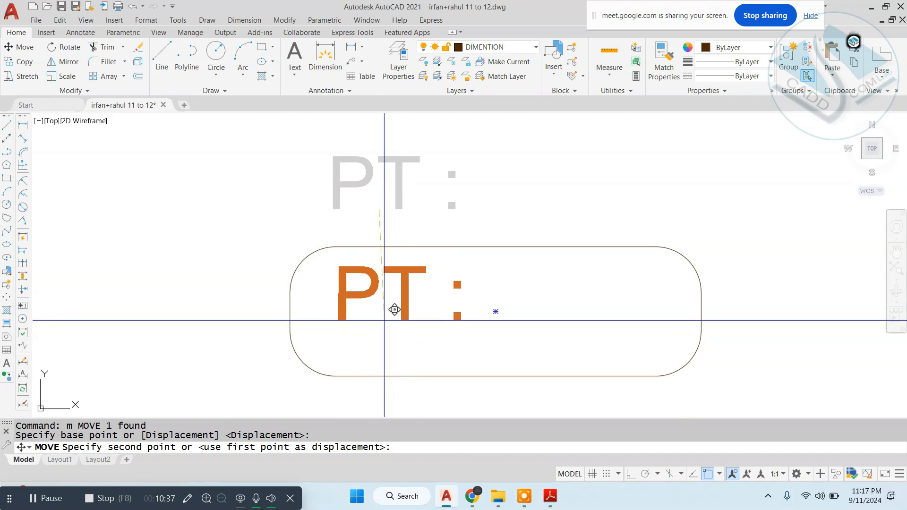
key(Escape)
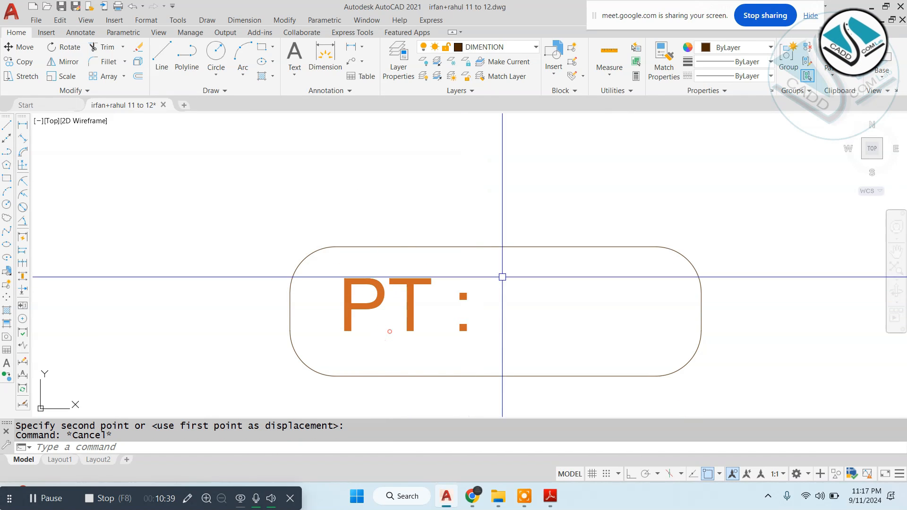
- With Ortho on, copy the "PT :" text horizontally about 1'-3" to the right inside the outline
click(502, 277)
click(408, 319)
click(409, 319)
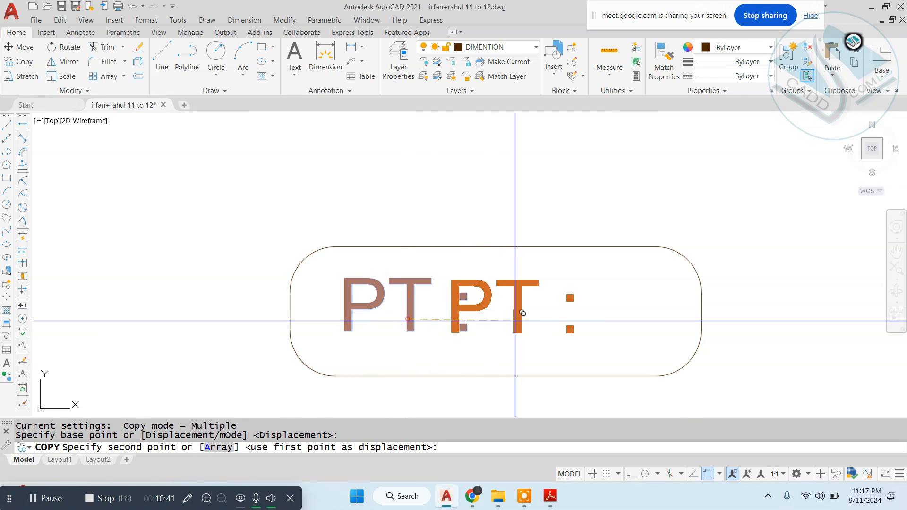
click(631, 473)
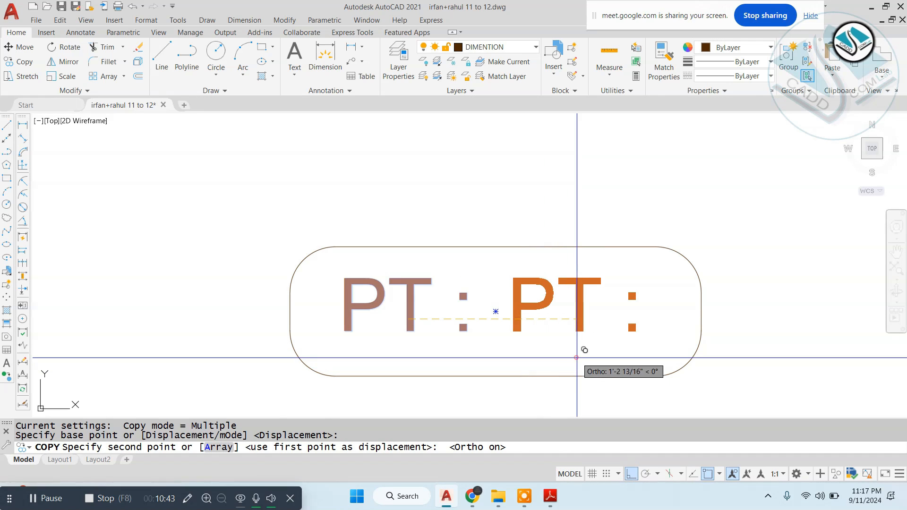
click(579, 364)
key(Escape)
- Replace the copied text in the right half of the outline with 01
double_click(590, 282)
key(ctrl+a)
text(01)
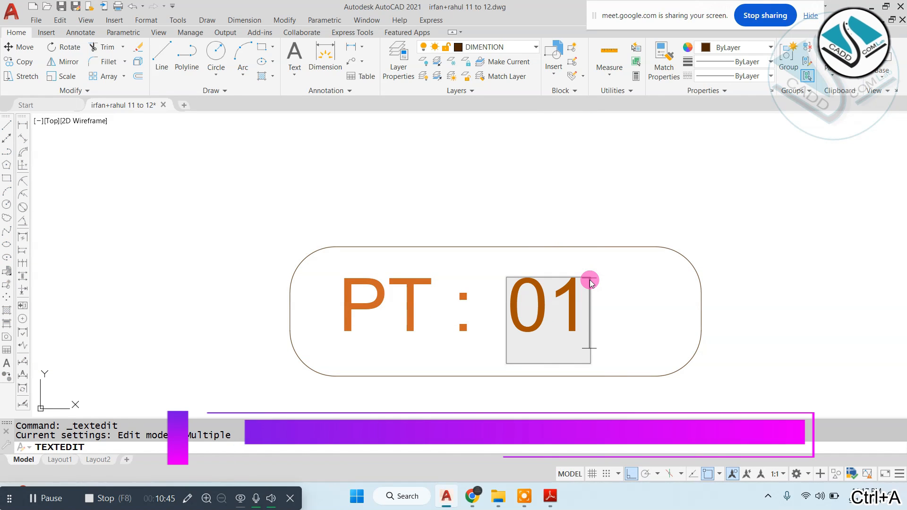
click(618, 202)
key(Escape)
key(Escape)
click(594, 269)
click(555, 298)
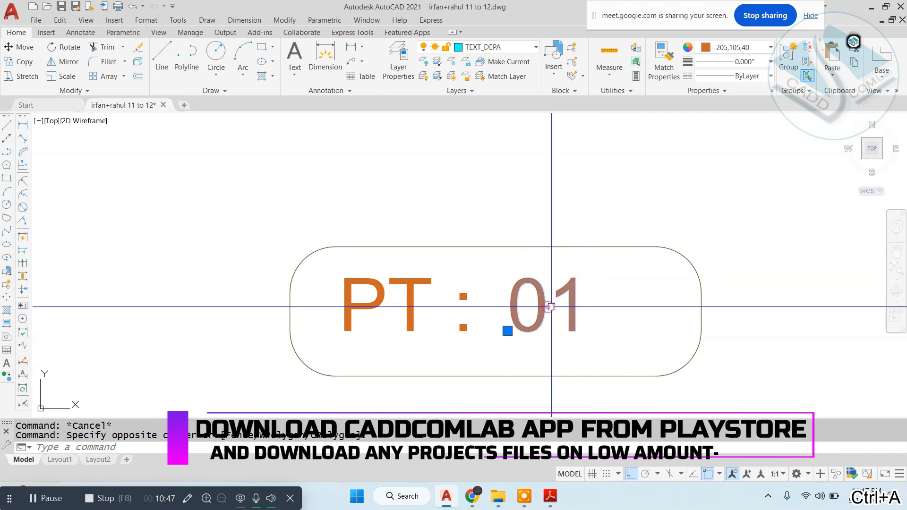
key(Escape)
- Move the "PT :" text horizontally about 1 3/4" toward the outline's left end
scroll(491, 290, up, 2)
click(404, 266)
click(401, 312)
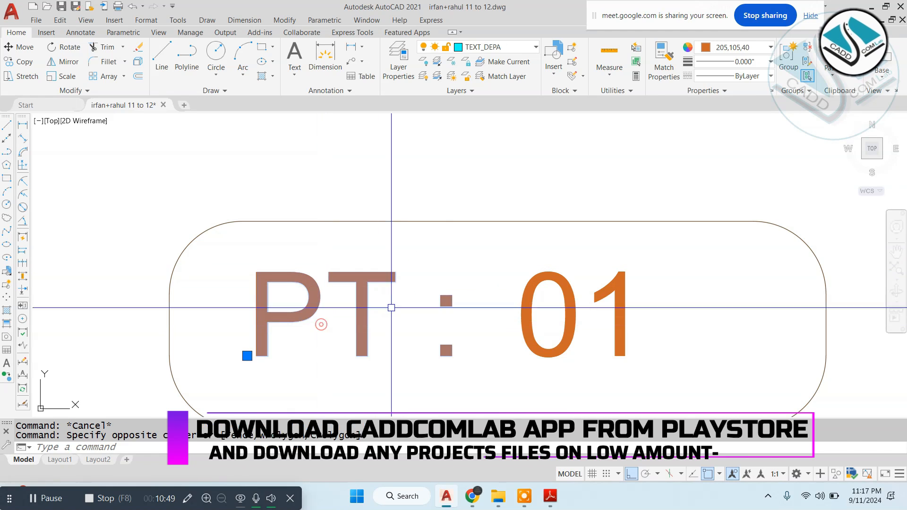
text(m)
key(Return)
middle_drag(400, 311, 396, 260)
click(541, 142)
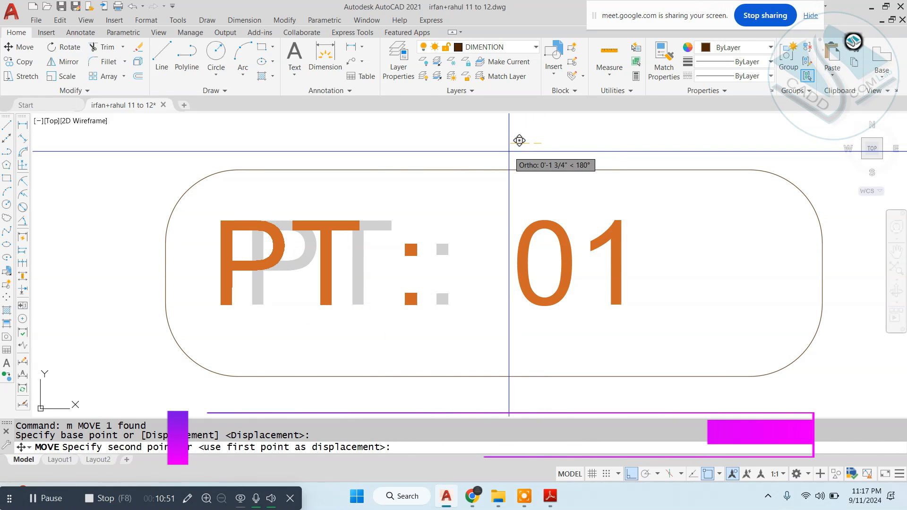
click(514, 147)
key(Escape)
- Move the 01 text horizontally a little to the left, closer to the colon
click(632, 229)
click(567, 300)
text(m)
key(Return)
click(702, 248)
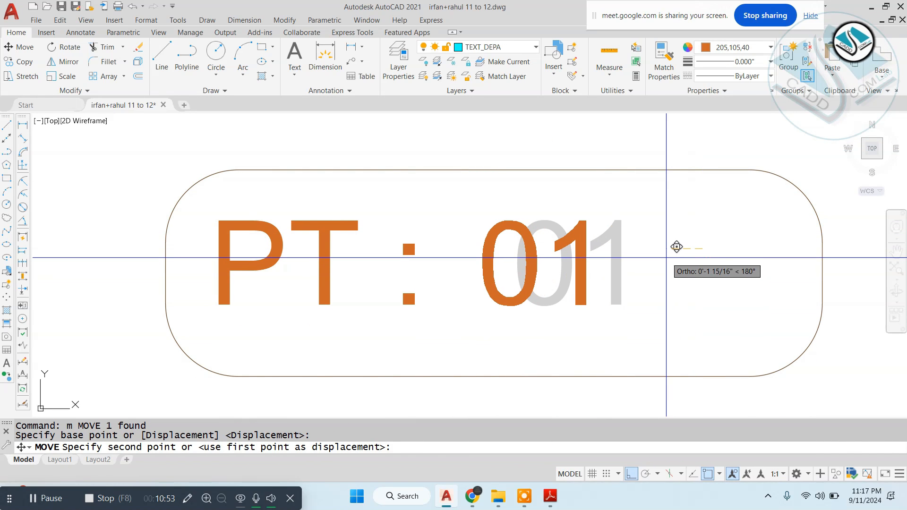
click(676, 247)
key(Escape)
click(646, 236)
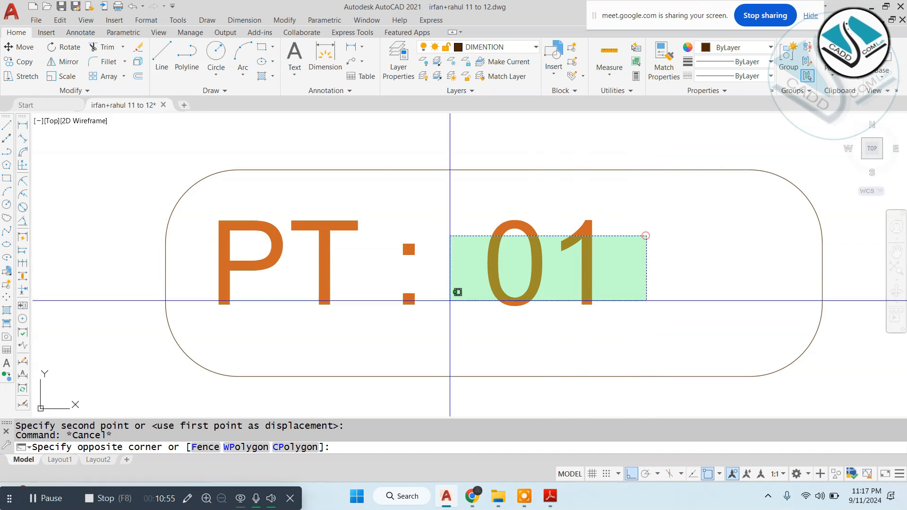
key(Escape)
- Stretch the rounded outline's right end inward so it closely encloses the PT : 01 text
scroll(290, 276, down, 2)
text(s)
key(Return)
click(658, 184)
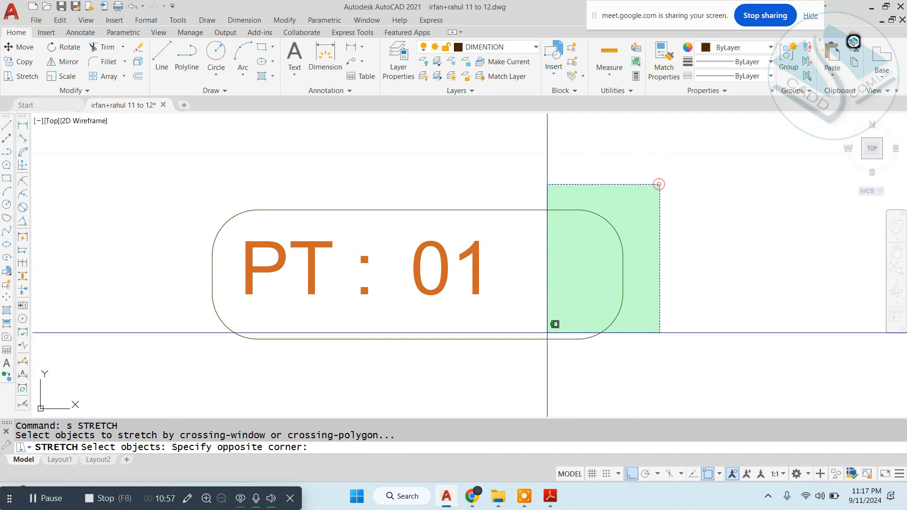
click(555, 320)
click(740, 320)
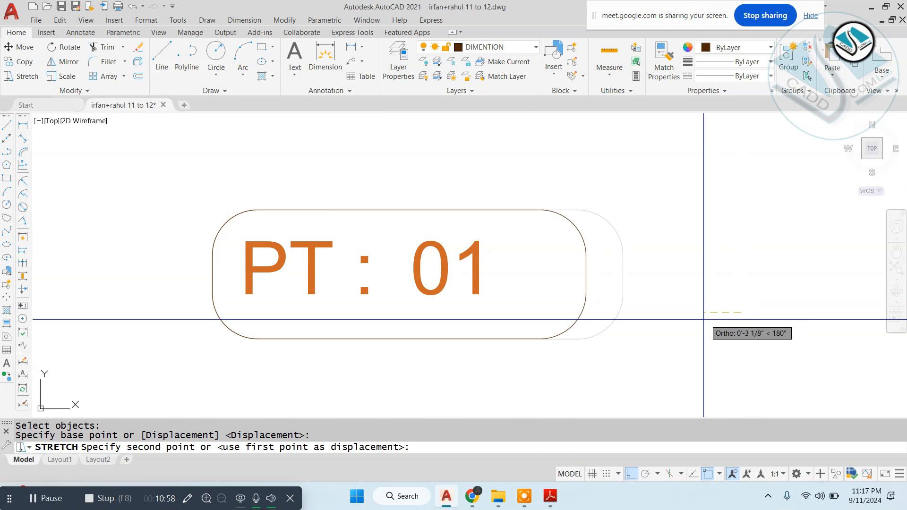
click(640, 322)
- Stretch the lower part of the rounded outline upward to make the tag shorter in height
text(s)
key(Return)
click(651, 364)
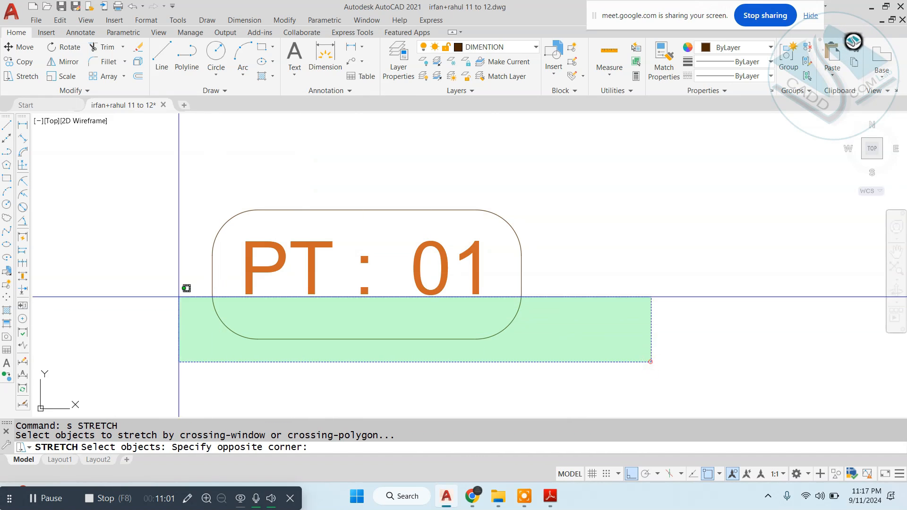
click(131, 292)
click(666, 342)
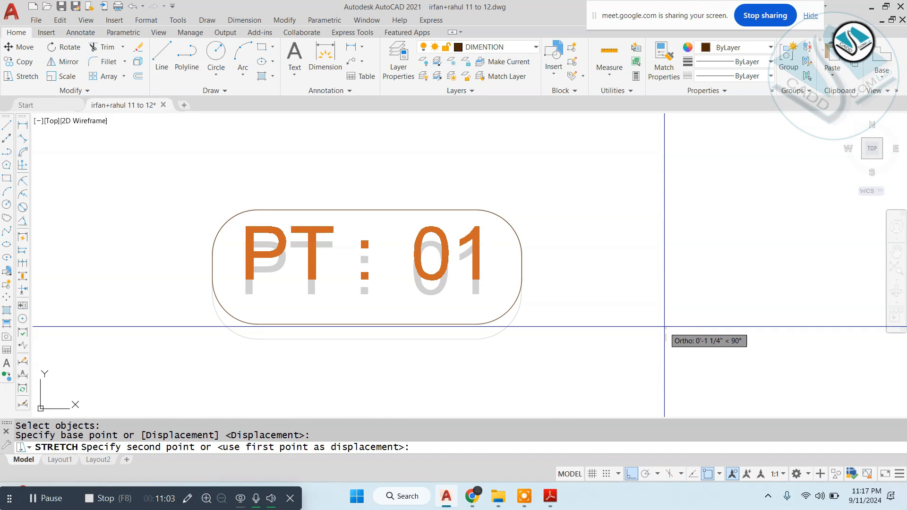
click(664, 326)
- Move the "PT :" and 01 texts down together to centre them vertically in the outline
click(472, 275)
click(338, 264)
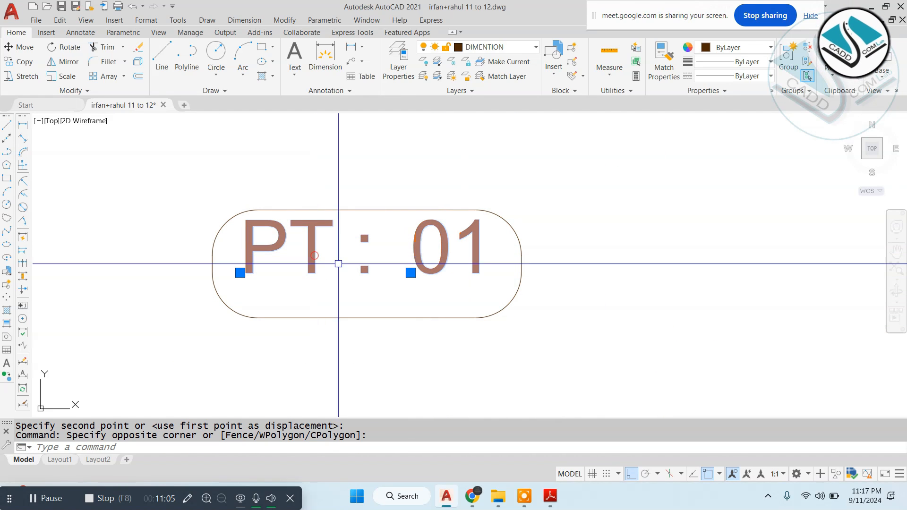
text(m)
key(Return)
click(647, 205)
scroll(645, 224, down, 4)
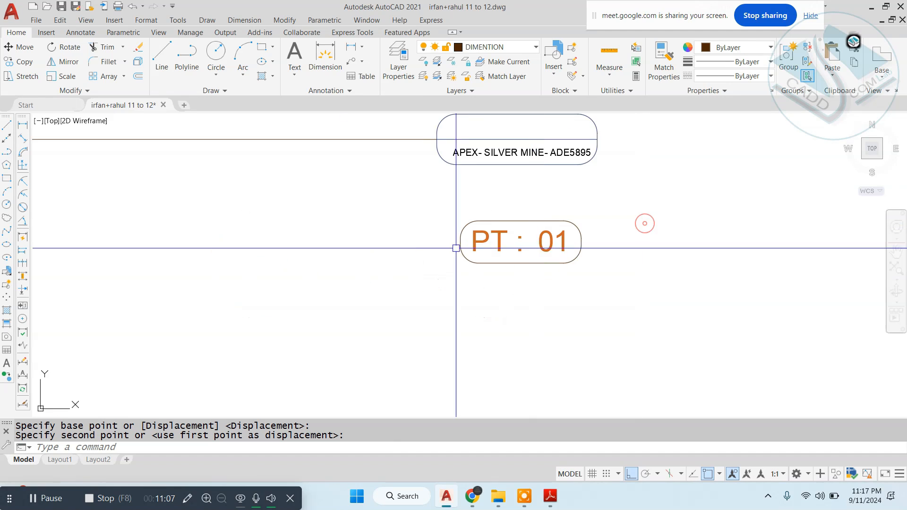
scroll(581, 281, up, 4)
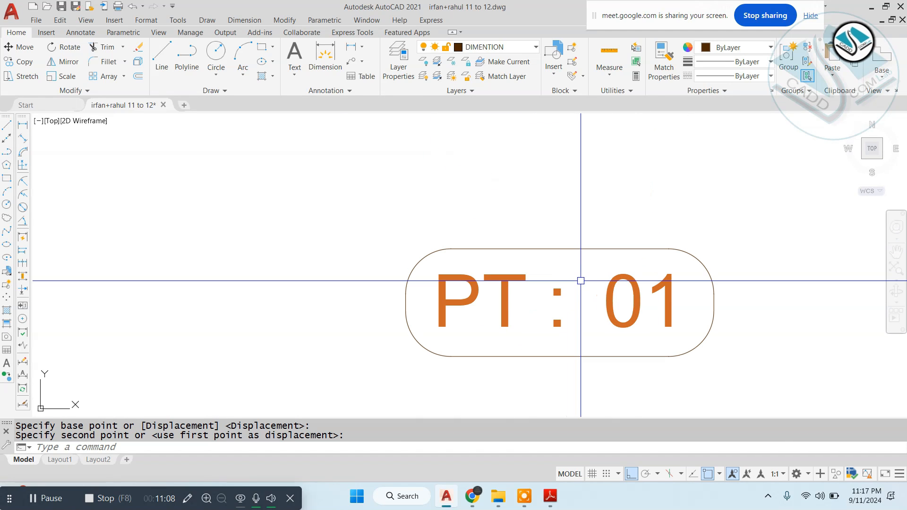
double_click(510, 277)
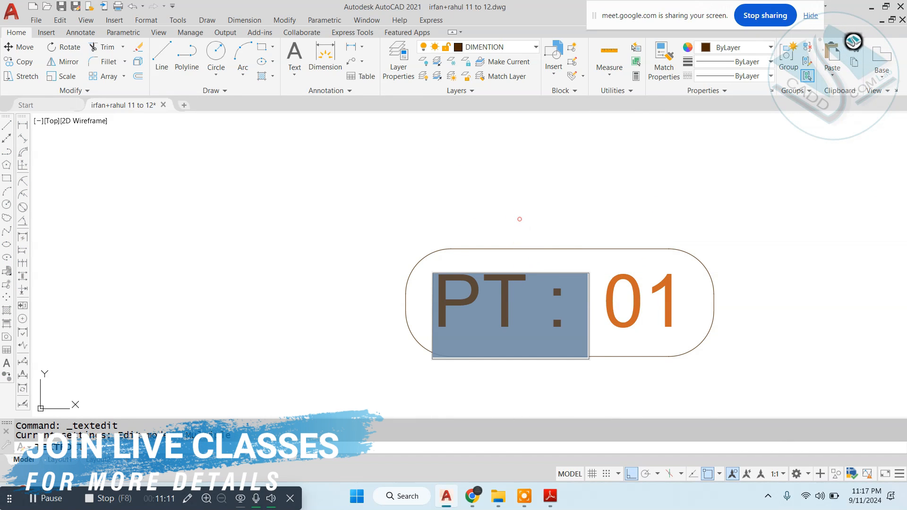
key(Escape)
scroll(489, 293, down, 4)
scroll(512, 294, up, 4)
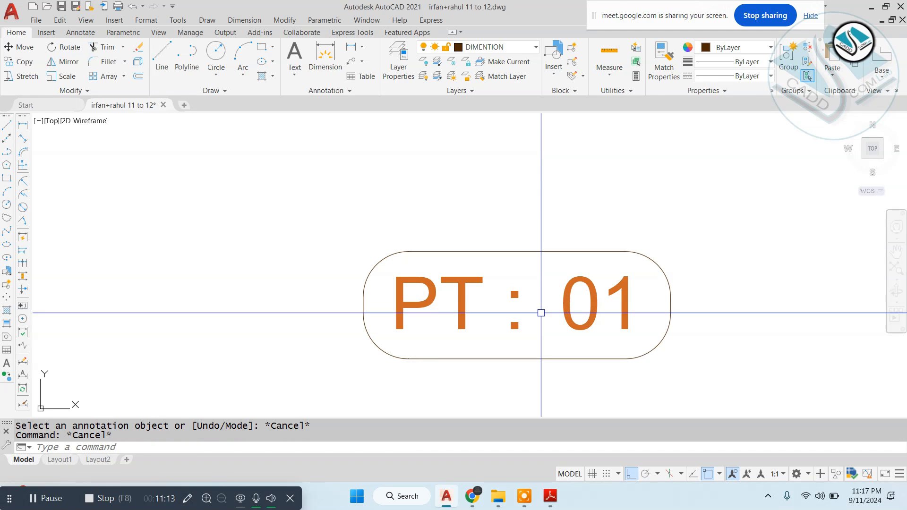
- Add multiline text "PT-" above the PT : 01 tag with a text height of 6"
click(343, 170)
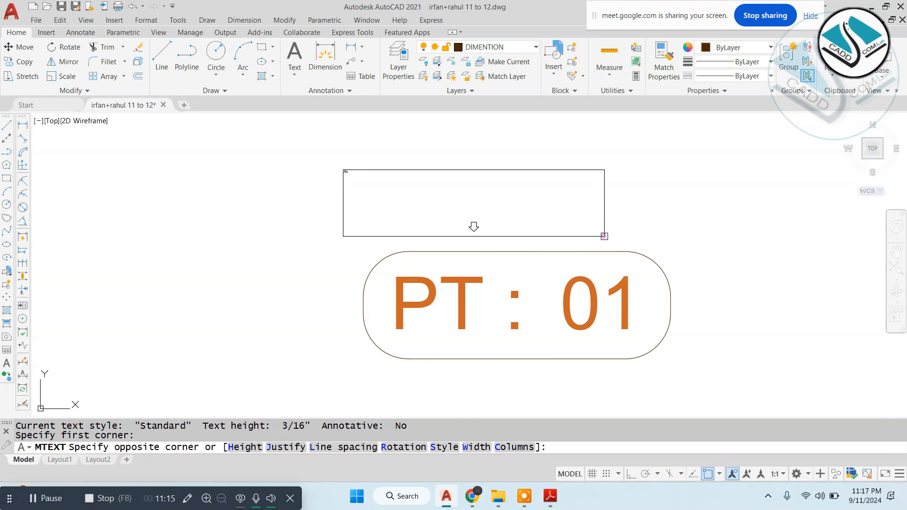
click(604, 236)
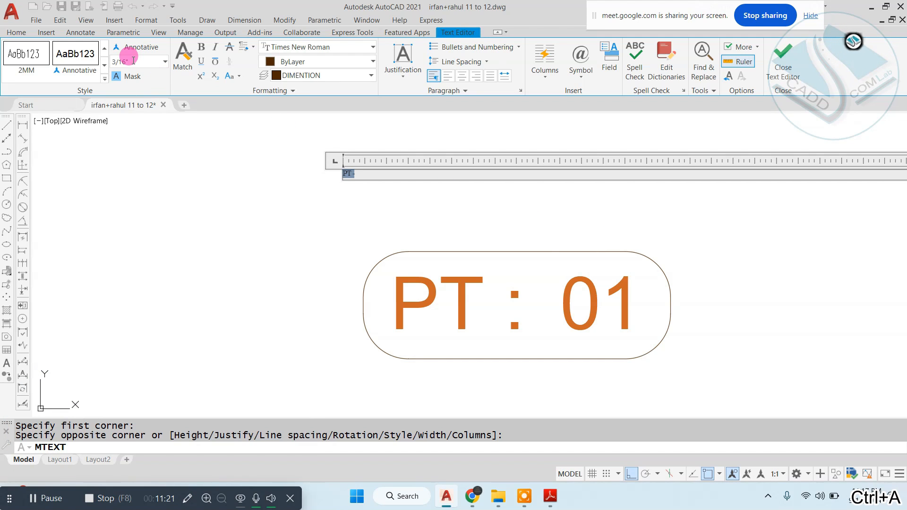
text(6)
key(Return)
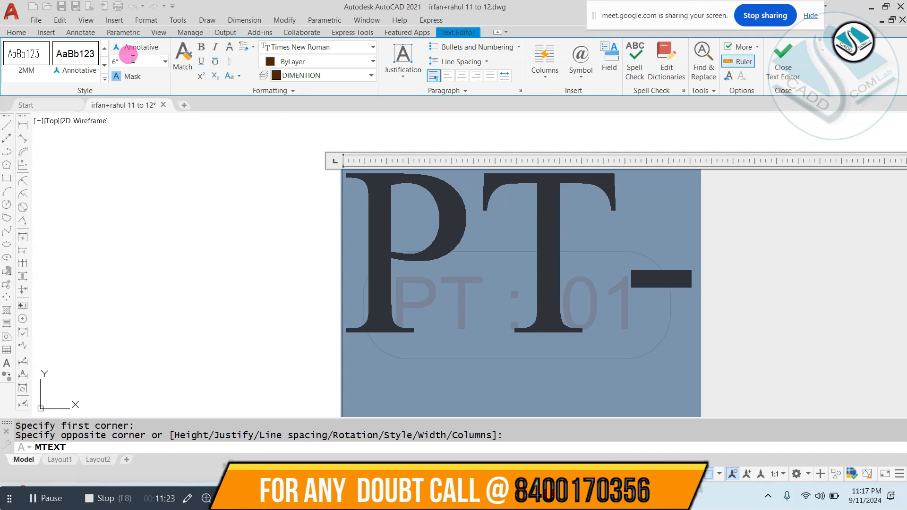
click(115, 113)
key(Escape)
key(Escape)
- Change the font of the "PT-" text to TechnicBold
click(454, 163)
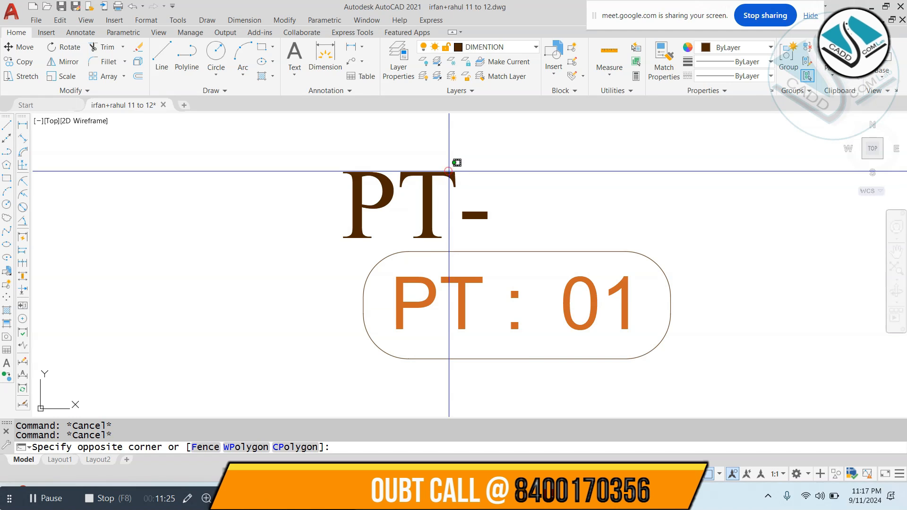
key(Escape)
click(450, 178)
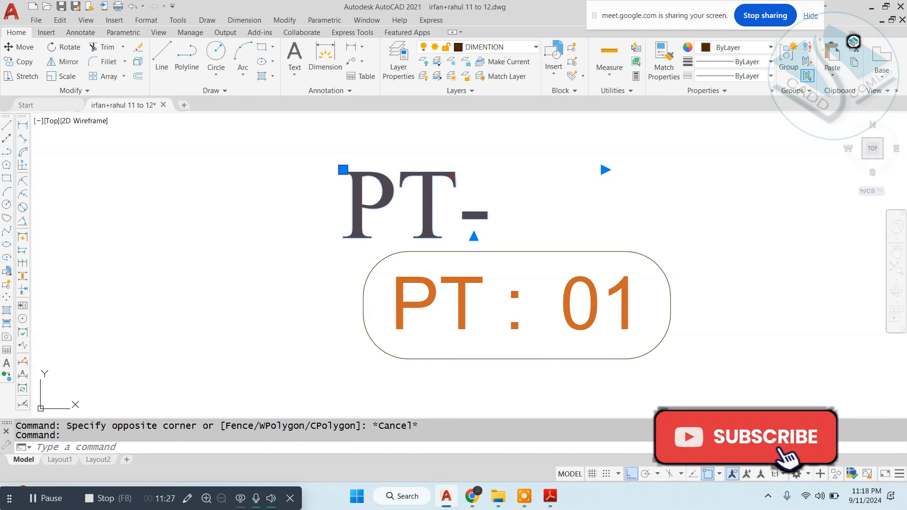
double_click(453, 178)
key(ctrl+a)
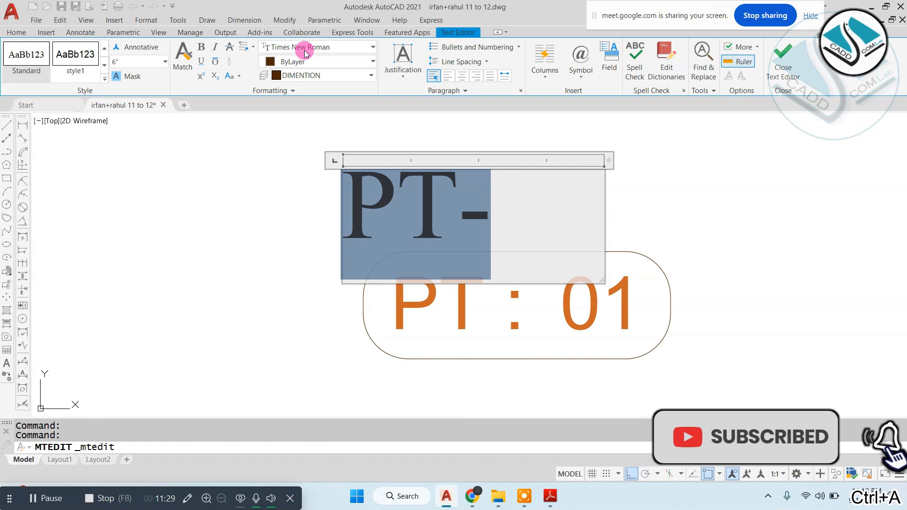
click(315, 47)
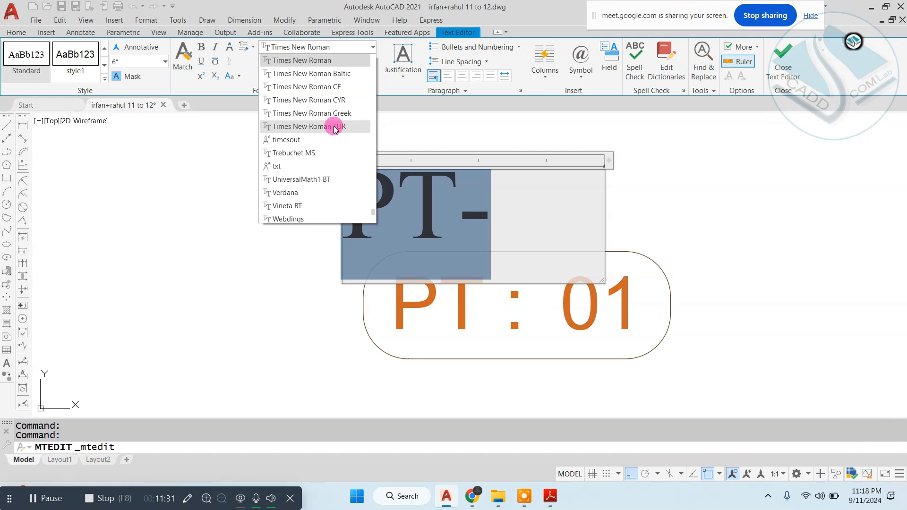
scroll(334, 127, up, 2)
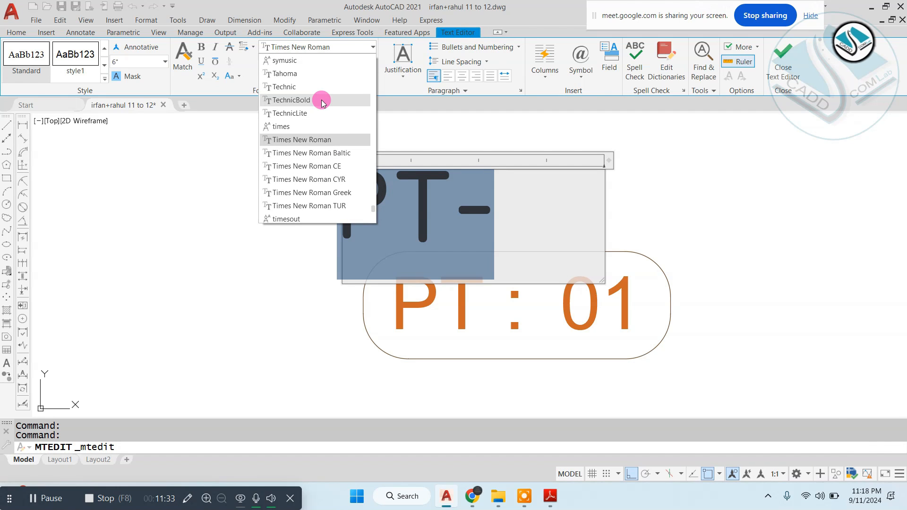
click(321, 100)
click(262, 180)
key(Escape)
- Complete the "PT-" text above the tag so that it reads PT-01
scroll(501, 208, down, 3)
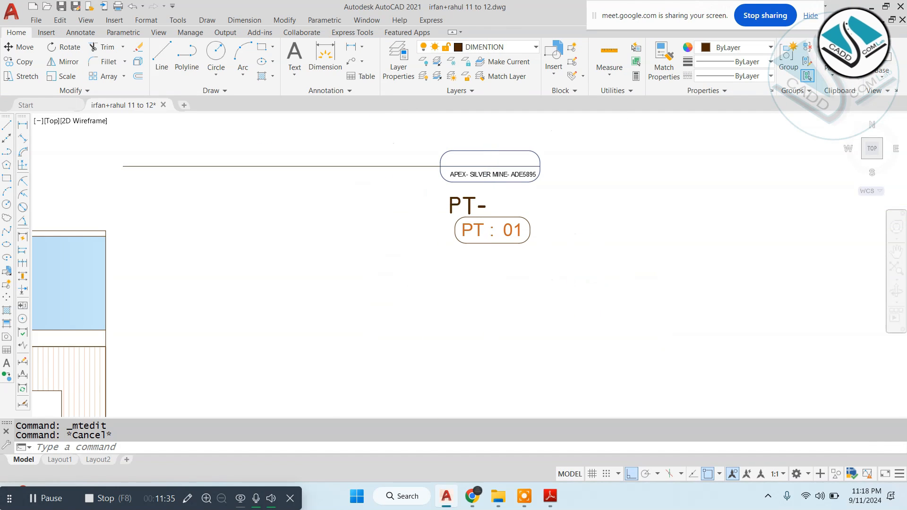
key(Escape)
scroll(477, 210, up, 5)
click(479, 210)
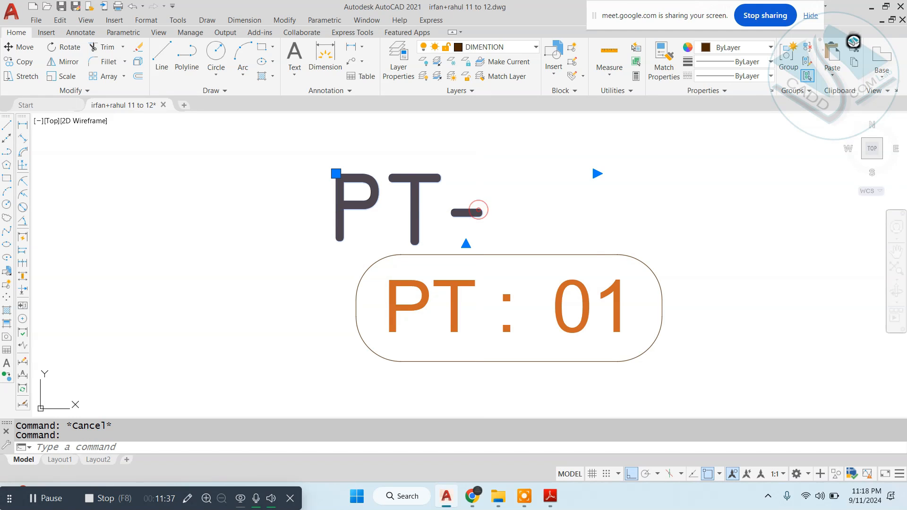
double_click(479, 211)
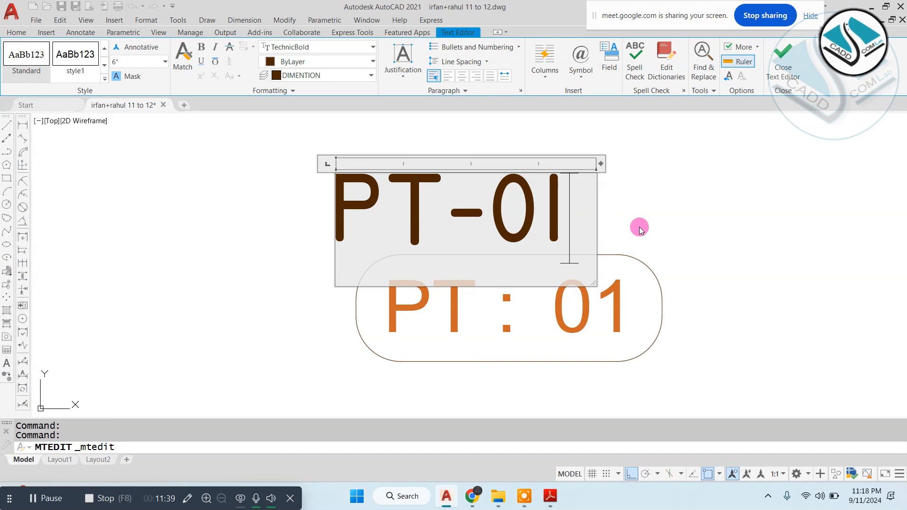
click(640, 230)
key(Escape)
- Erase the orange "PT :" and 01 texts from inside the rounded outline
click(620, 286)
text(E)
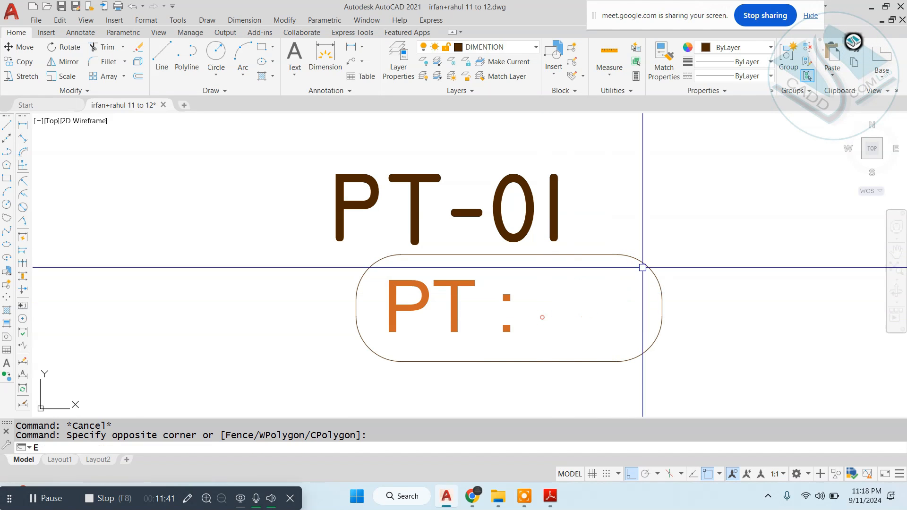
key(Return)
key(Escape)
click(469, 320)
text(E)
key(Return)
- Move the rounded outline up so that it surrounds the PT-01 text
click(706, 218)
click(629, 302)
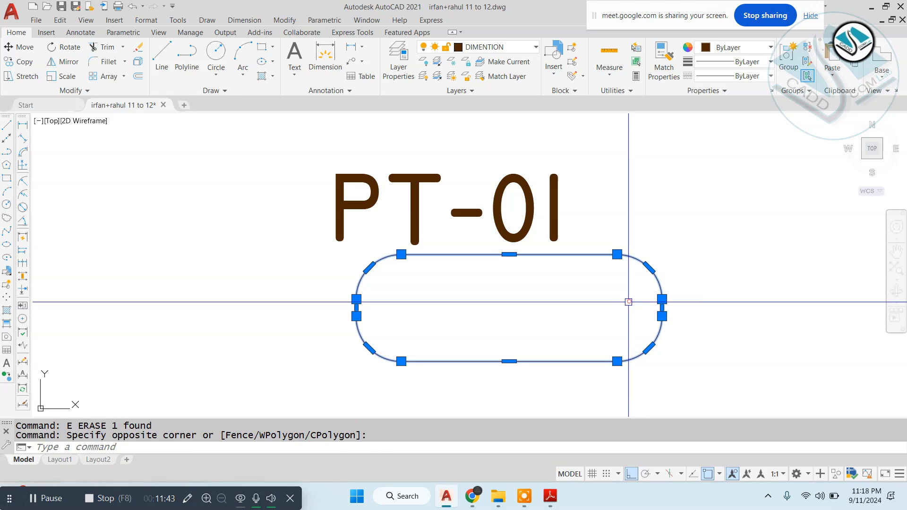
text(M)
key(Return)
click(717, 234)
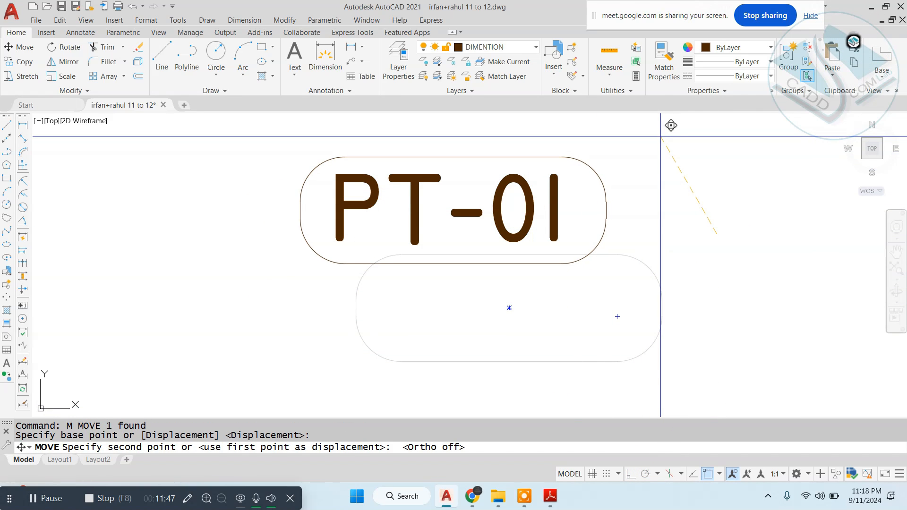
scroll(733, 347, down, 2)
key(Escape)
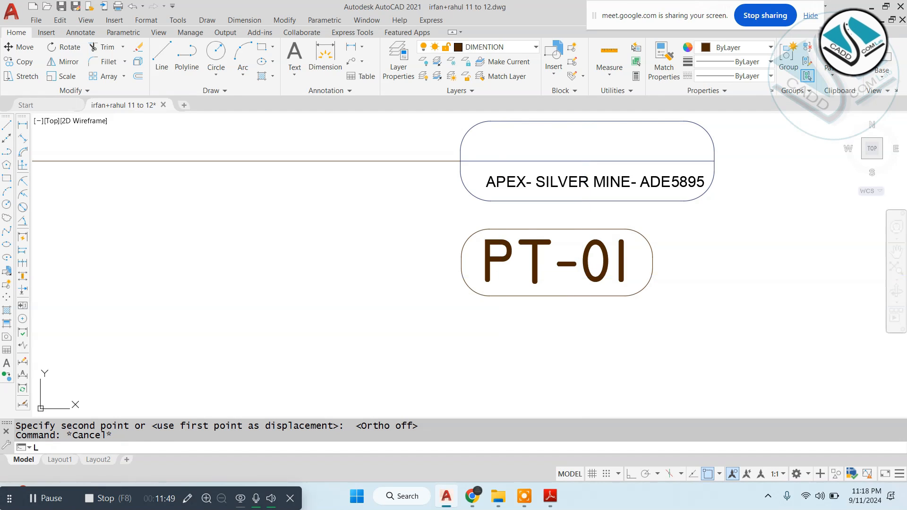
- Draw a horizontal leader line leftward from the middle of the outline's left side, with a small circle centred on its free end
text(L)
key(Return)
scroll(488, 276, up, 2)
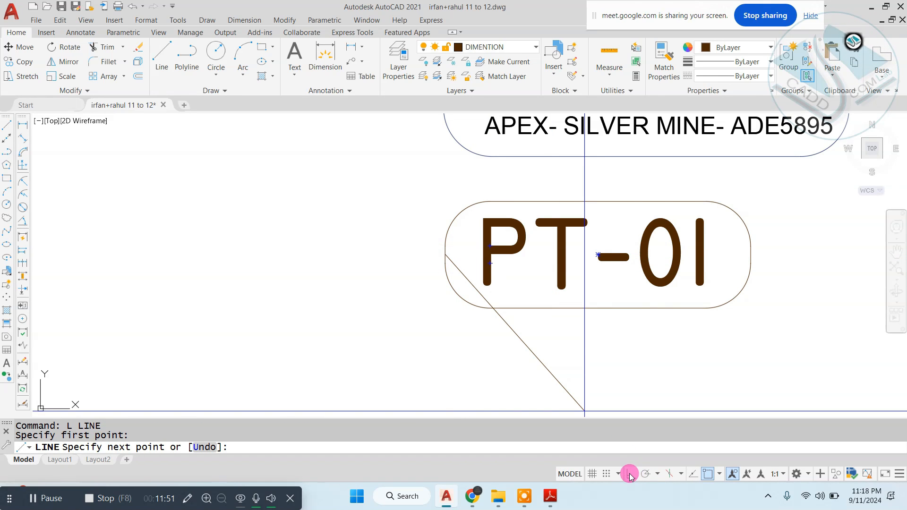
middle_drag(250, 280, 377, 288)
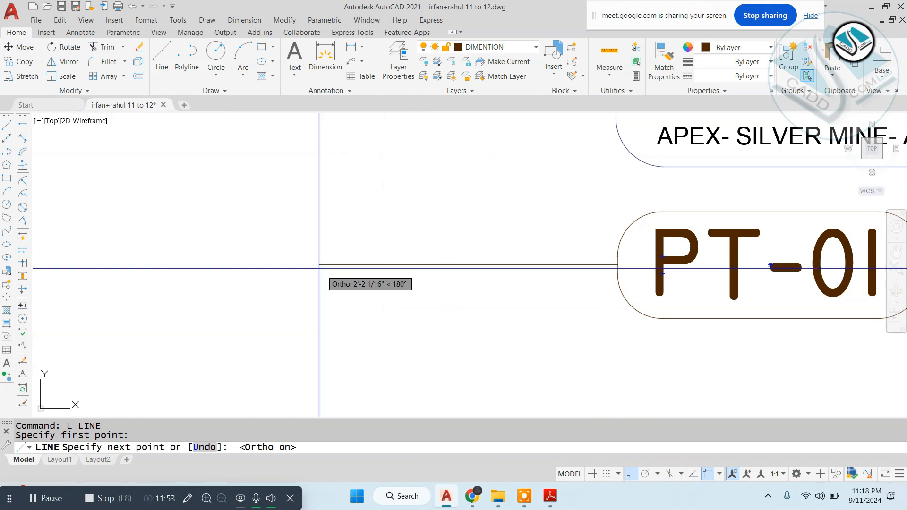
text(c)
key(Return)
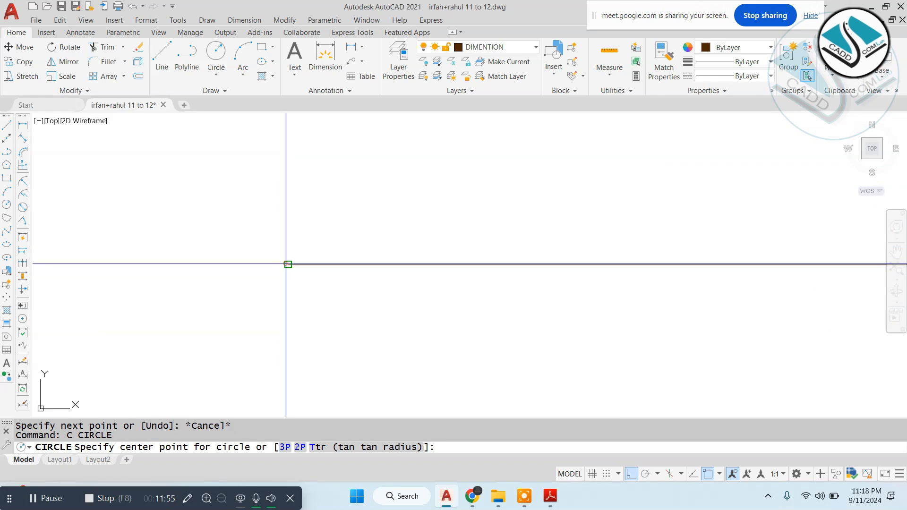
click(285, 266)
- Trim the leader line inside the end circle and erase the extra overlapping circle
text(TR)
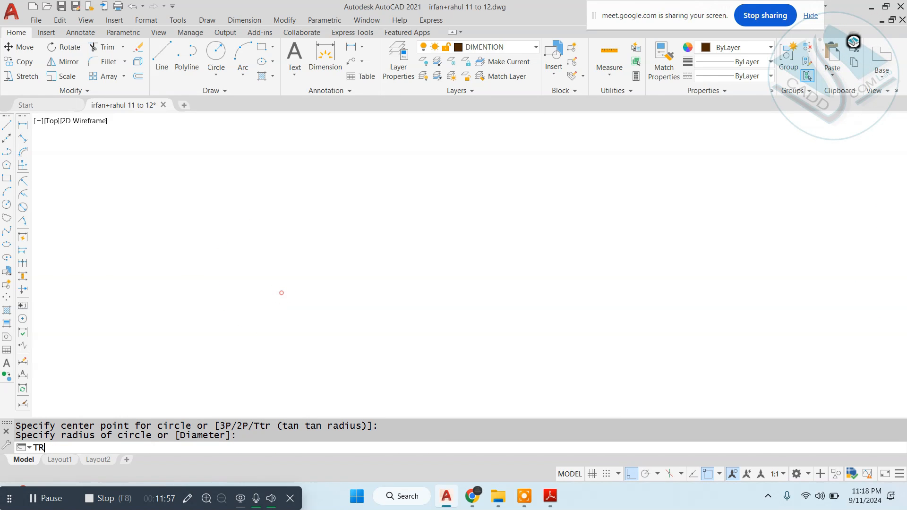
key(Return)
click(296, 293)
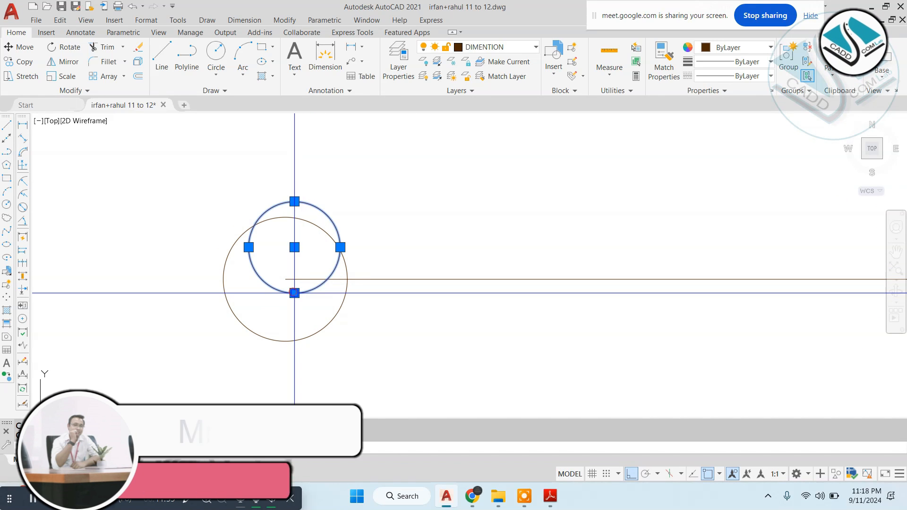
key(Delete)
key(Escape)
scroll(331, 284, down, 8)
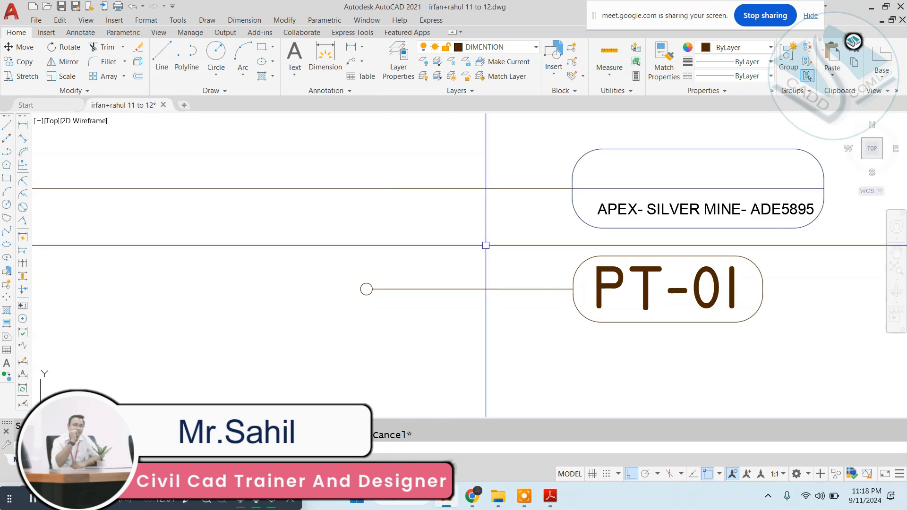
- Erase the old APEX- SILVER MINE- ADE5895 tag with its leader and dividing line above the PT-01 tag
scroll(544, 296, down, 4)
scroll(577, 249, up, 5)
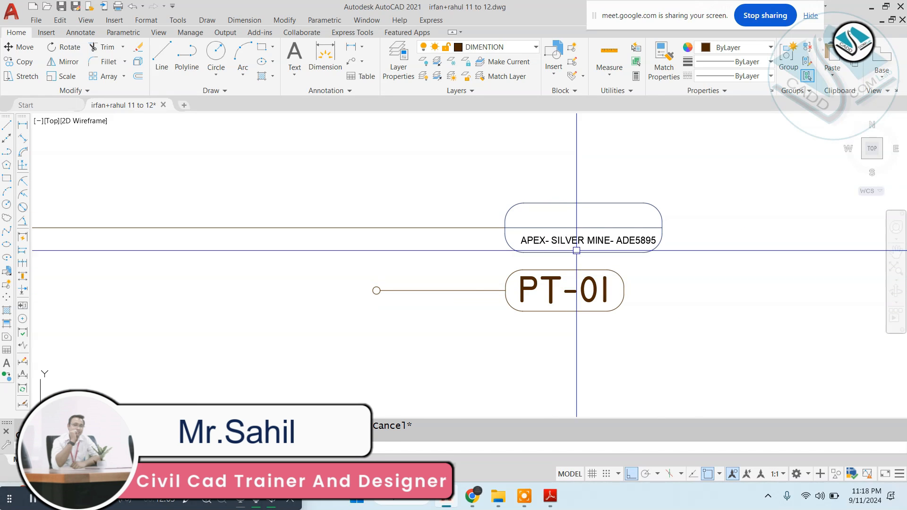
scroll(682, 200, down, 5)
click(671, 178)
click(373, 240)
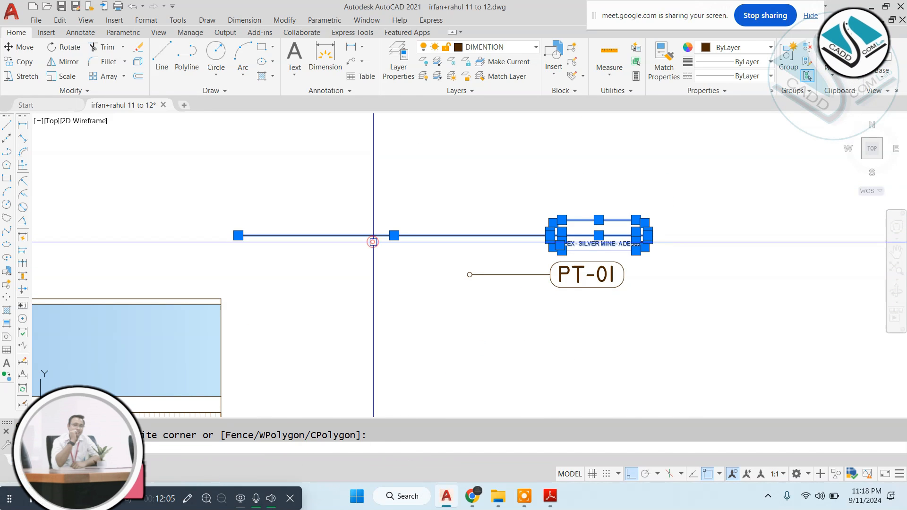
text(e)
key(Return)
scroll(718, 183, up, 5)
click(675, 228)
click(648, 242)
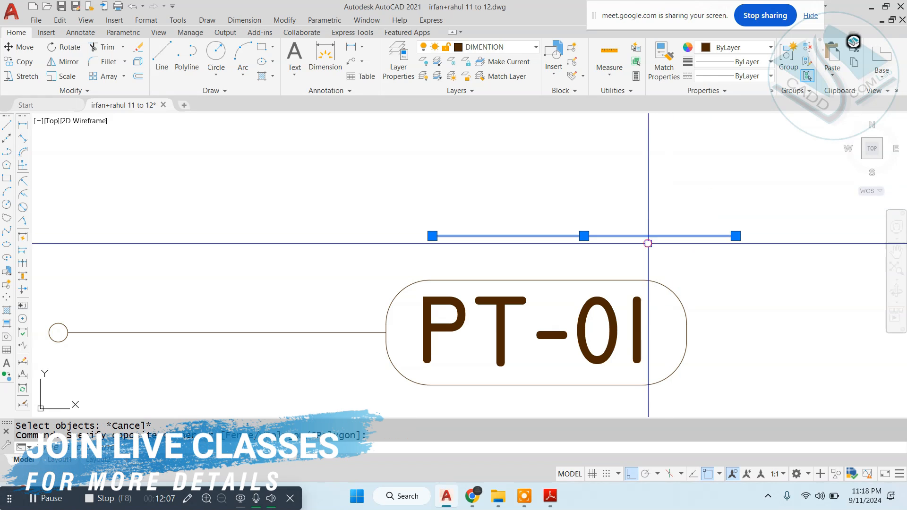
text(e)
key(Return)
- Stretch the circle end of the PT-01 leader to the left to lengthen the line
scroll(643, 243, down, 2)
text(s)
key(Return)
click(307, 230)
click(233, 342)
key(Return)
click(441, 348)
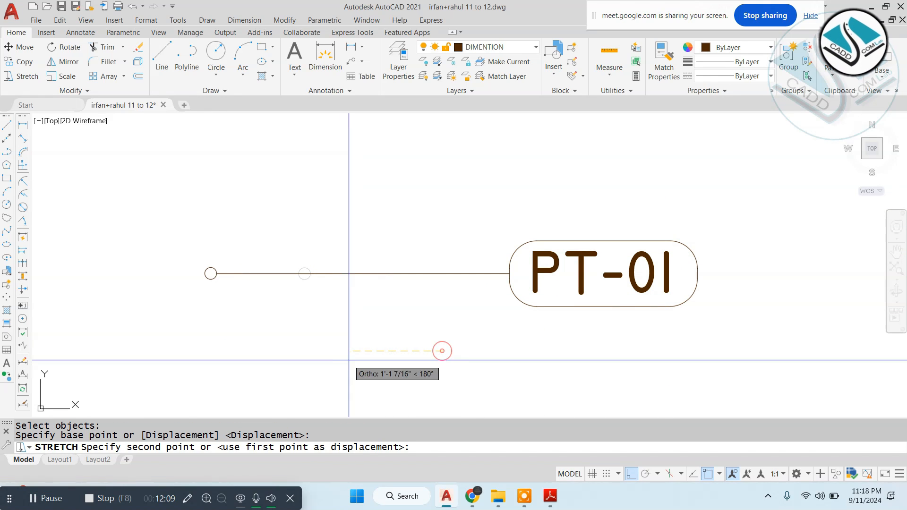
click(330, 361)
key(Escape)
- Fill the leader's end circle with a gradient hatch using black 0,0,0 for both colours
middle_drag(271, 318, 347, 316)
text(g)
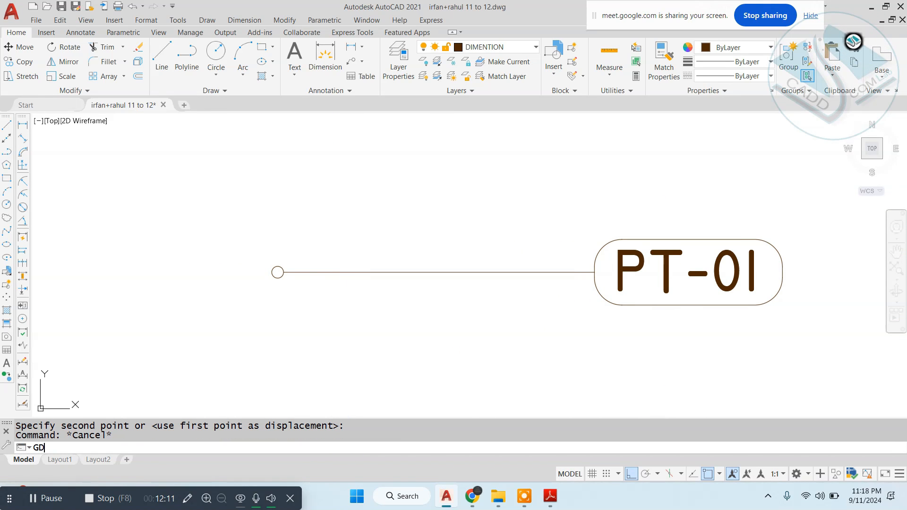
key(Return)
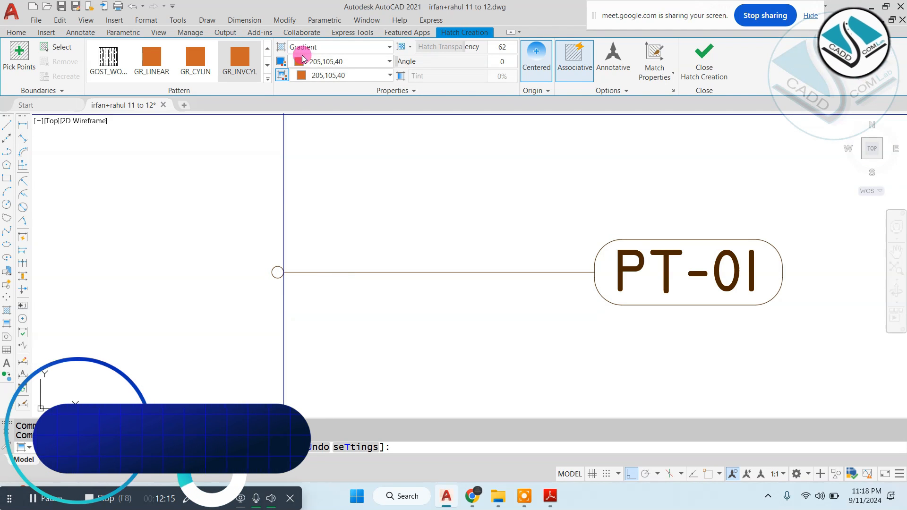
click(334, 62)
click(322, 76)
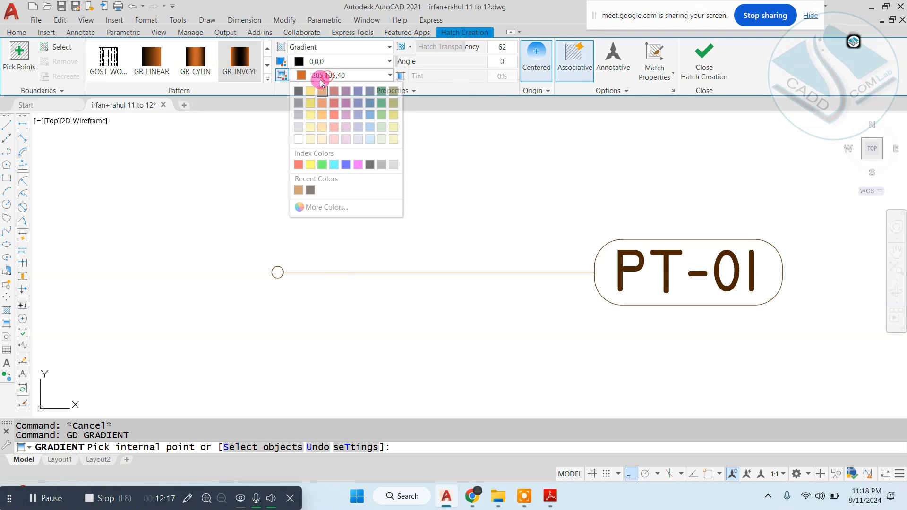
click(296, 91)
click(18, 83)
click(57, 52)
click(210, 195)
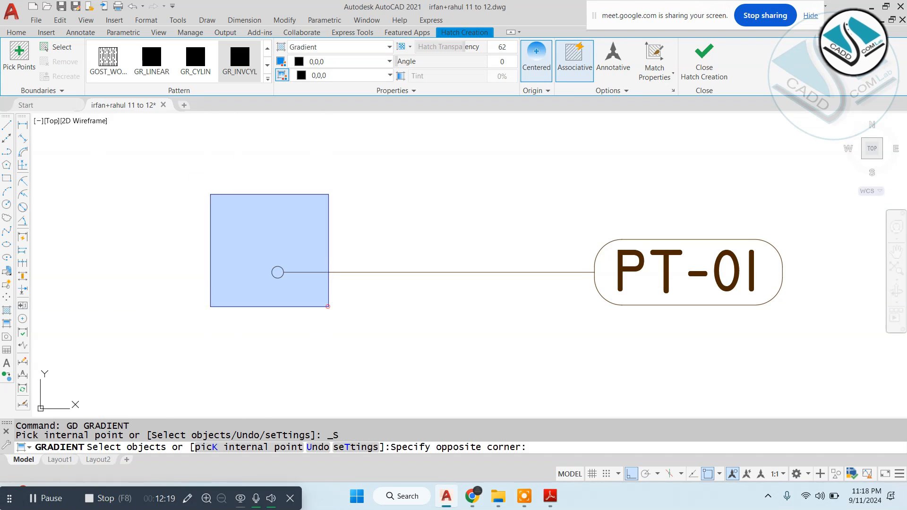
click(327, 307)
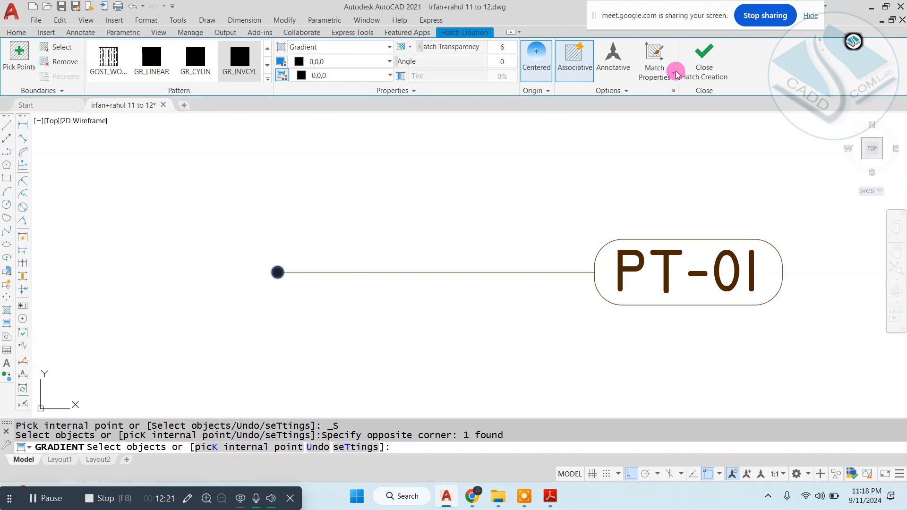
key(Return)
- Change the colour of the PT-01 tag's outline and leader line
scroll(522, 204, up, 5)
key(Escape)
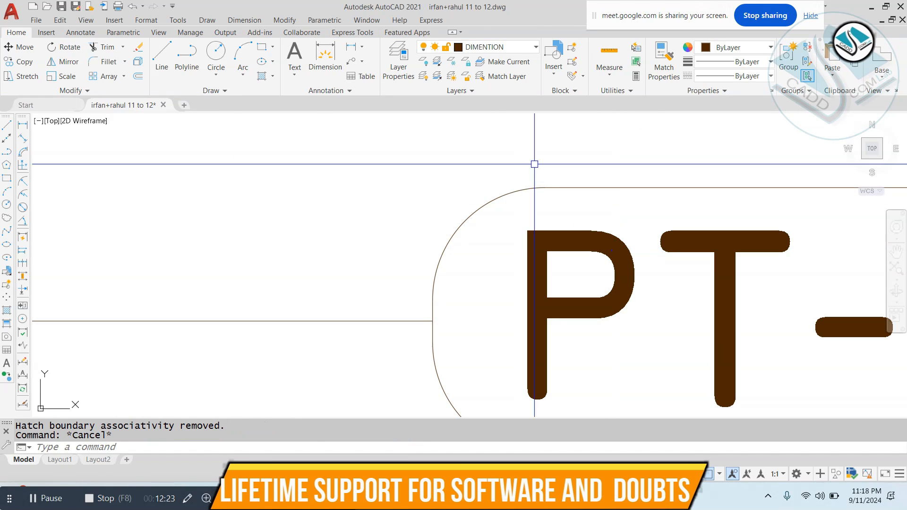
click(451, 205)
scroll(451, 204, down, 3)
click(411, 198)
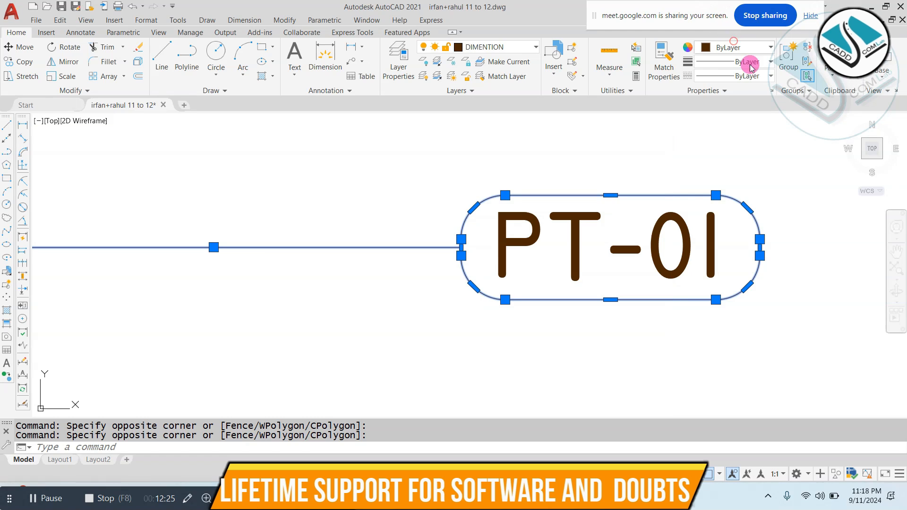
click(737, 47)
key(Escape)
- Convert the leader's end circle and its black fill into a block named SDFSDF
scroll(622, 237, down, 4)
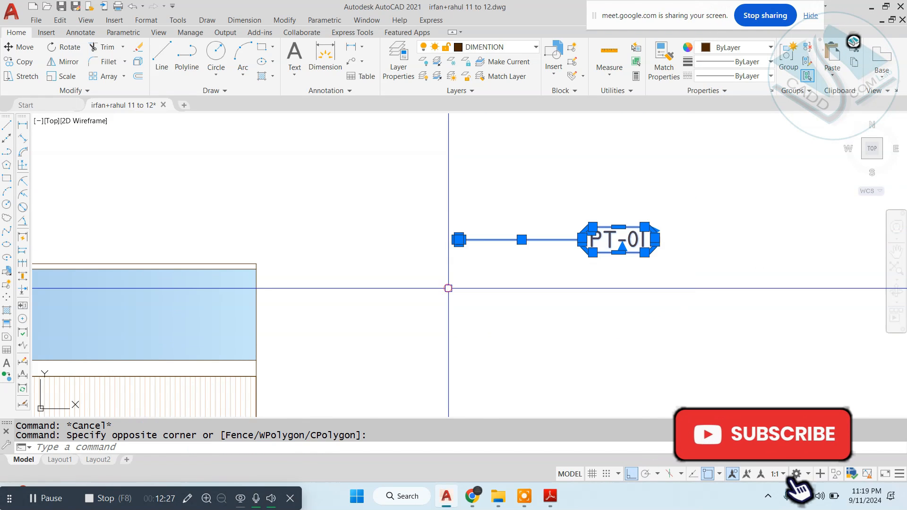
scroll(502, 216, up, 3)
scroll(600, 243, down, 3)
scroll(449, 239, up, 5)
key(Escape)
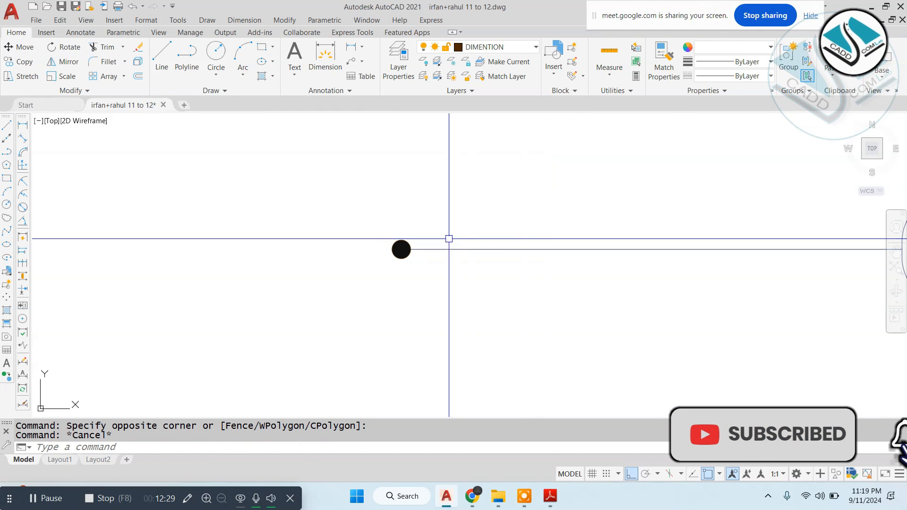
click(342, 207)
click(479, 308)
text(B)
key(Return)
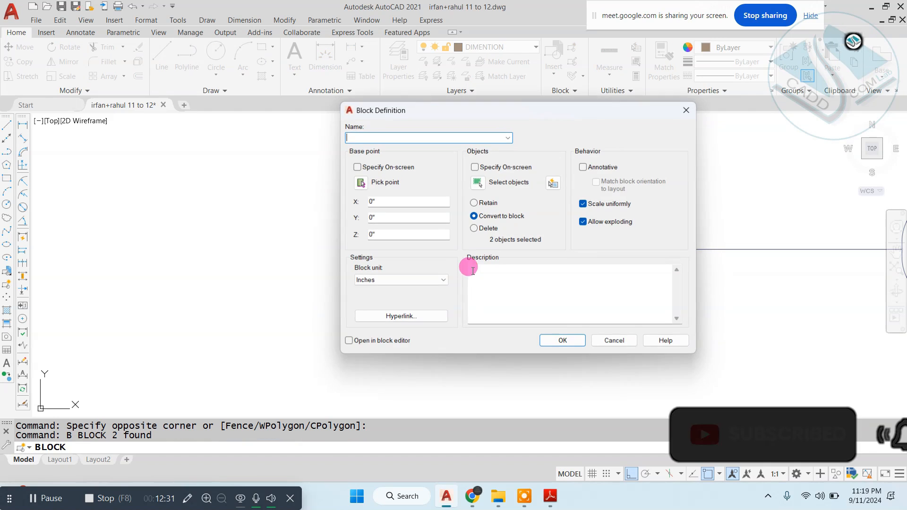
text(SDFSDF)
click(551, 348)
scroll(551, 348, down, 3)
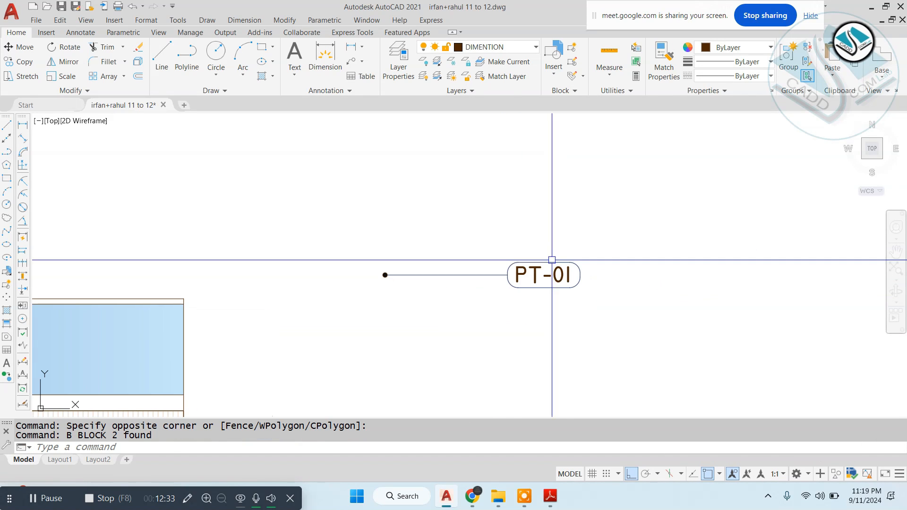
- Move the complete PT-01 tag with its leader and dot onto the wall of the elevation's rooftop structure
key(Escape)
click(617, 222)
click(352, 323)
text(m)
key(Return)
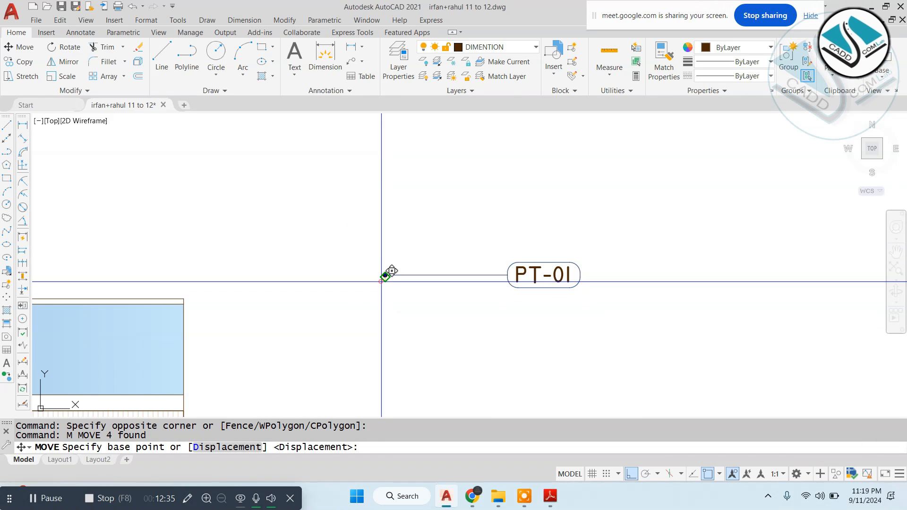
click(387, 274)
scroll(386, 276, down, 6)
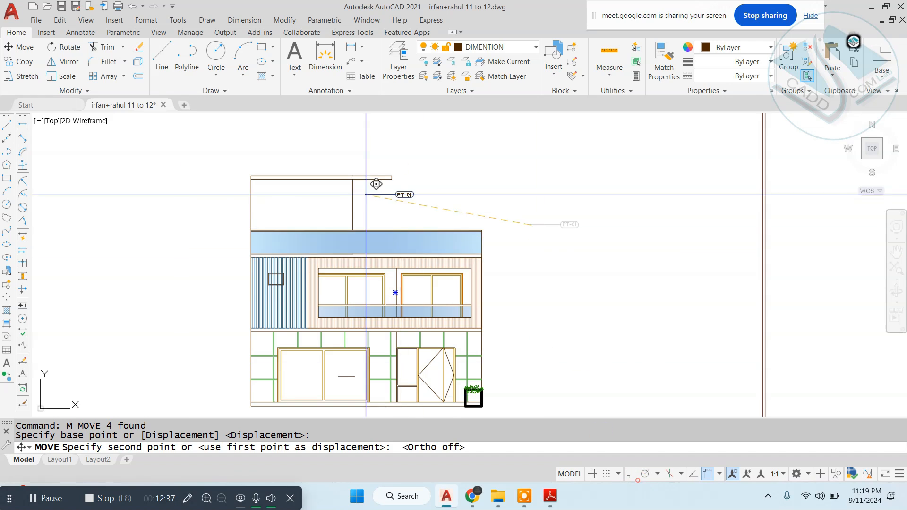
scroll(378, 193, up, 7)
scroll(310, 196, down, 7)
key(Escape)
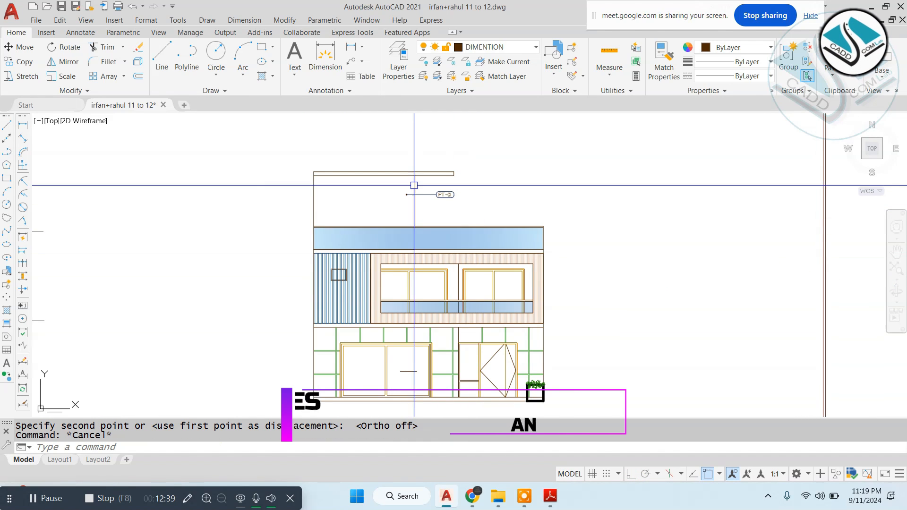
scroll(414, 185, up, 5)
scroll(482, 216, down, 4)
scroll(458, 217, up, 5)
key(Escape)
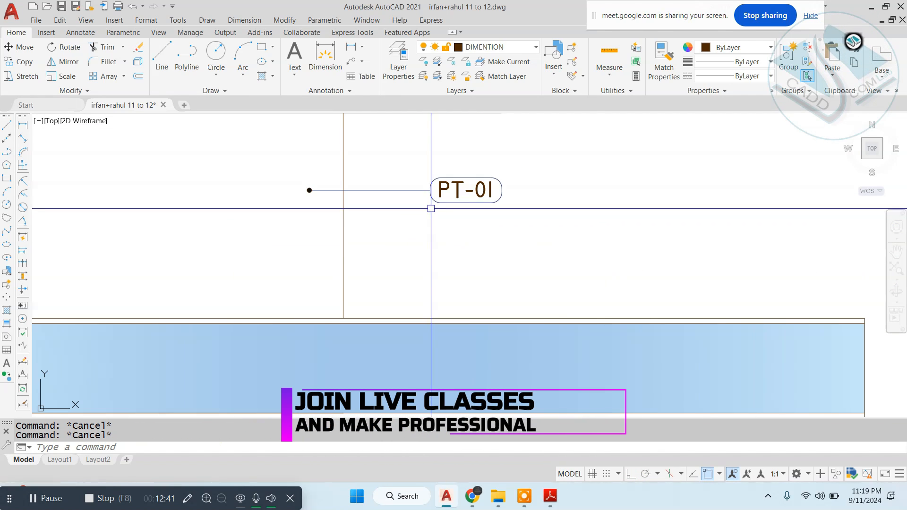
click(533, 160)
click(397, 211)
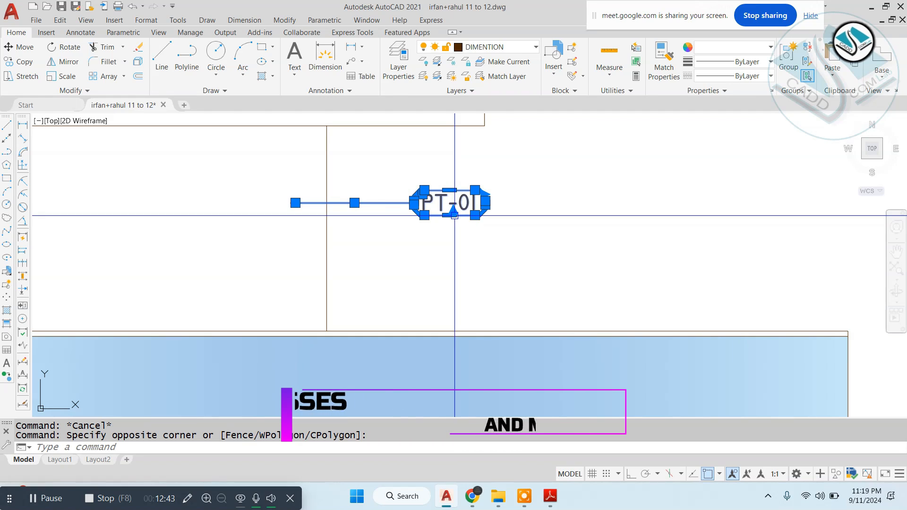
click(243, 167)
click(467, 239)
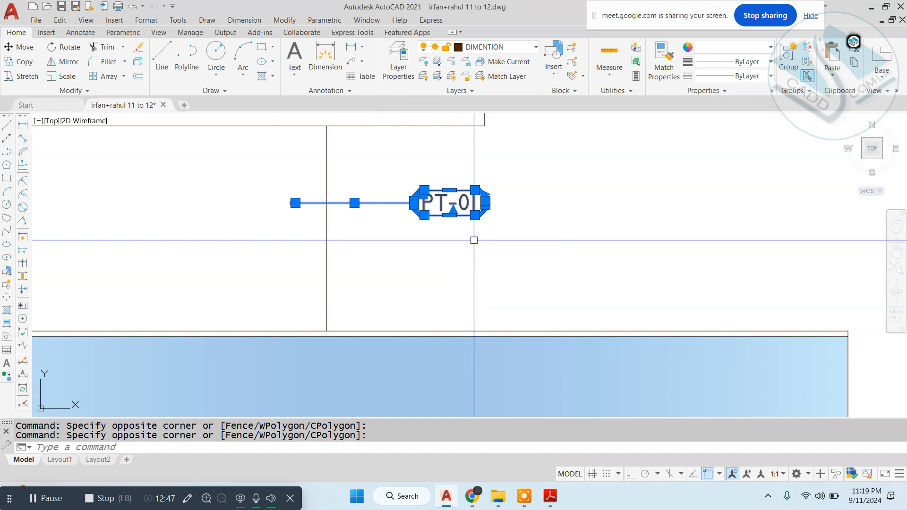
key(Escape)
key(Escape)
- Try to enlarge the complete PT-01 tag with its leader and dot on the rooftop wall using Scale
click(253, 186)
click(545, 246)
text(S)
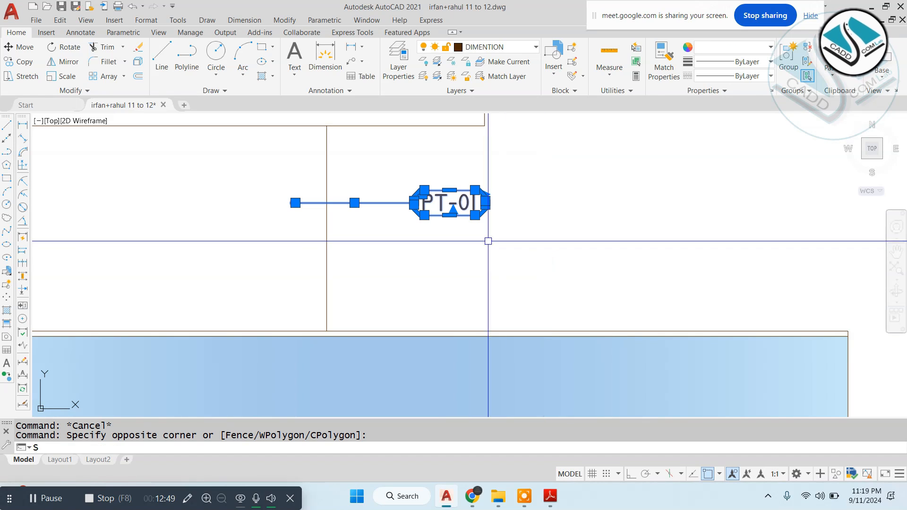
text(c)
key(Return)
click(420, 203)
click(671, 225)
scroll(696, 235, down, 5)
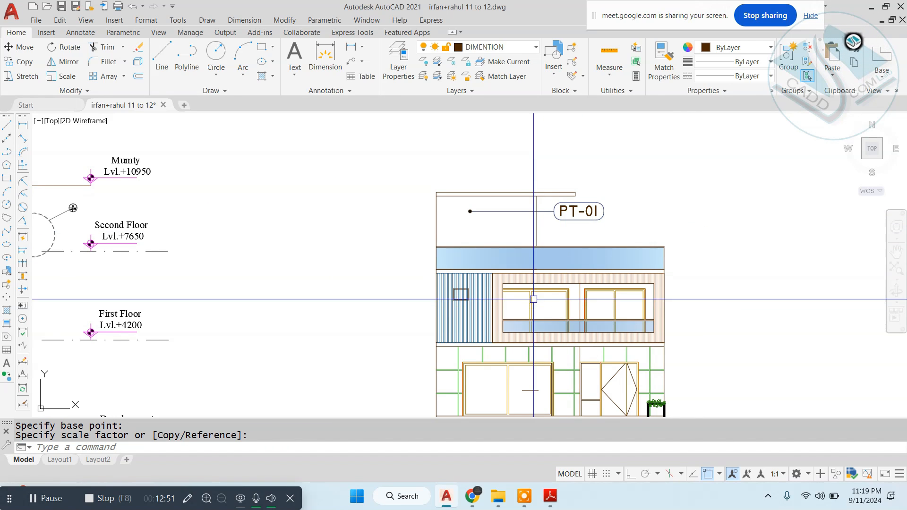
scroll(546, 217, up, 4)
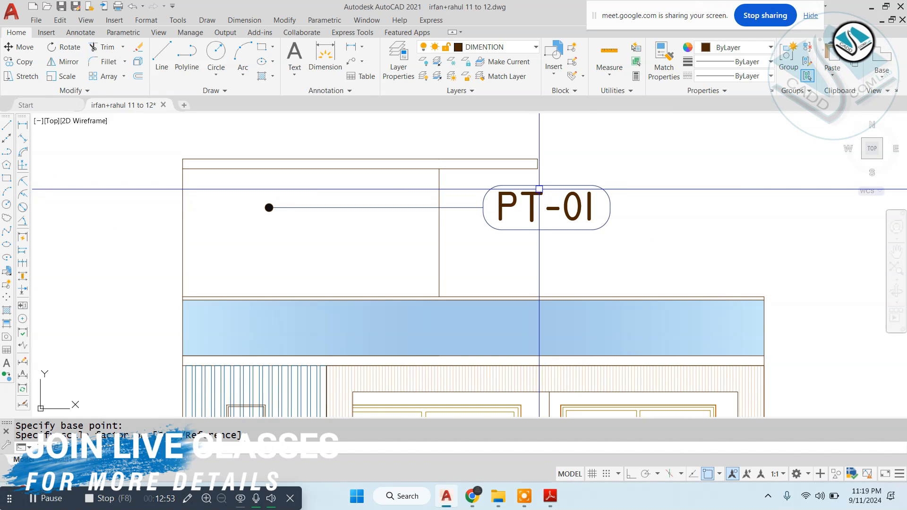
- Try to shrink the enlarged PT-01 tag, leader and dot using Scale with a base point on the leader
key(Escape)
click(239, 178)
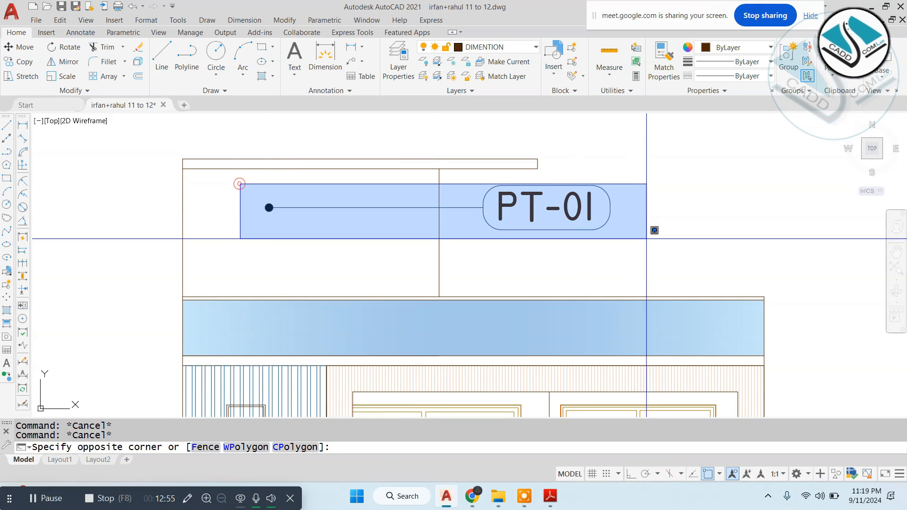
click(650, 240)
text(c)
scroll(443, 223, up, 2)
key(Return)
click(427, 215)
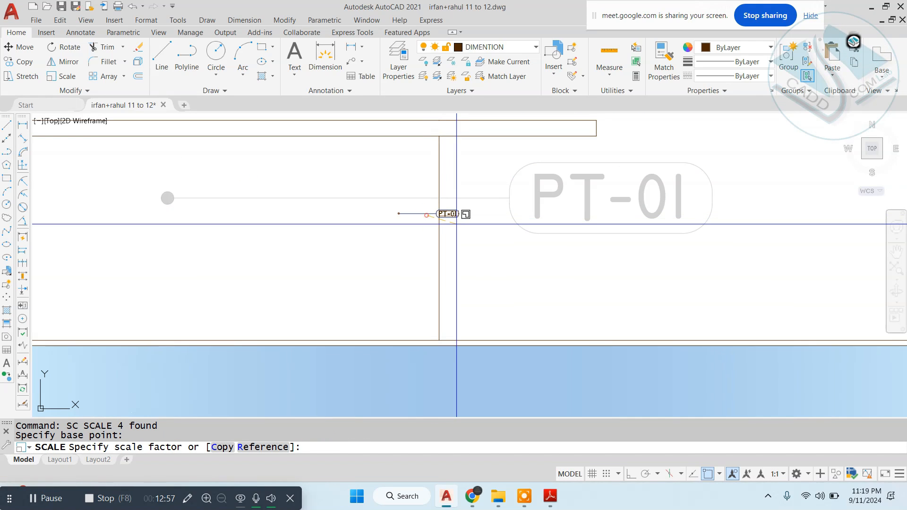
key(Escape)
scroll(475, 243, down, 3)
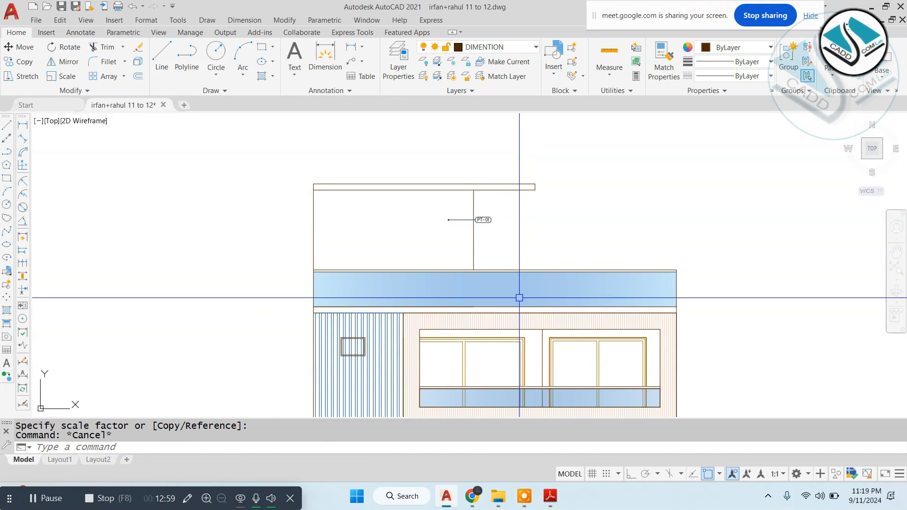
- Undo the recent Scale operations on the PT-01 tag
scroll(484, 222, up, 5)
key(ctrl+z)
key(ctrl+z)
key(ctrl+z)
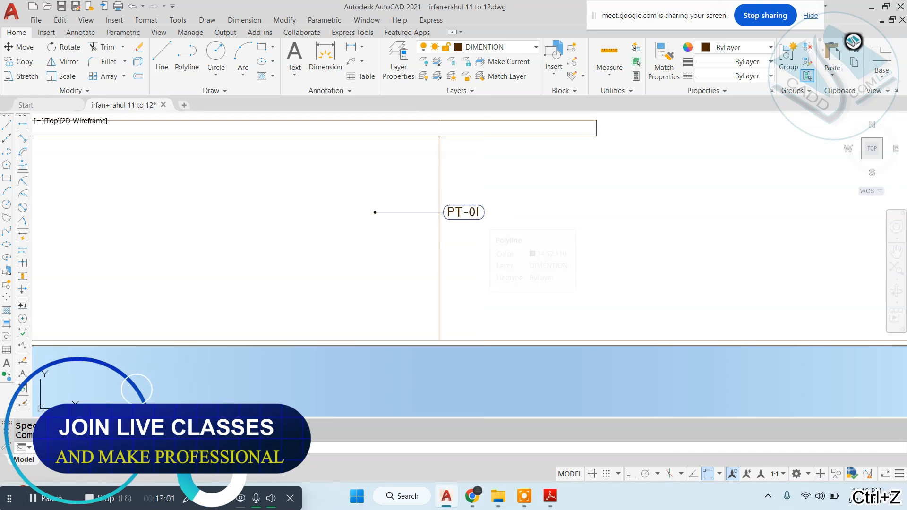
key(Escape)
- Move the complete PT-01 tag with its leader and dot slightly upward, closer beneath the rooftop slab
scroll(491, 262, up, 6)
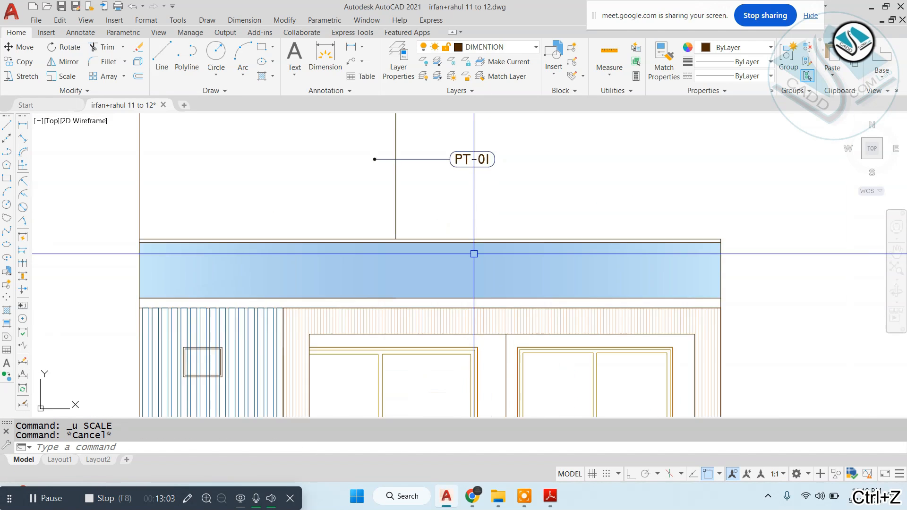
middle_drag(457, 183, 474, 216)
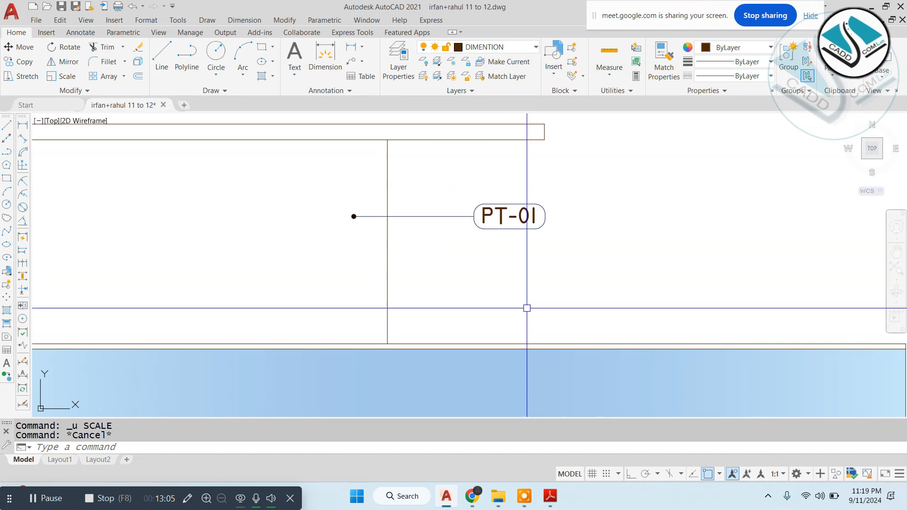
click(340, 189)
click(555, 257)
text(m)
key(Return)
click(675, 235)
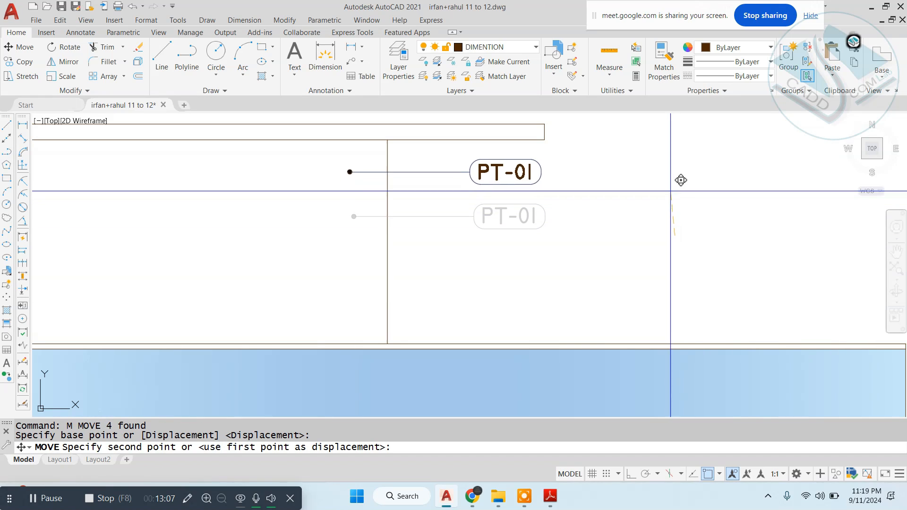
key(Escape)
scroll(478, 192, down, 5)
- Enlarge the leader's black dot block by scaling it about its centre
scroll(423, 199, up, 7)
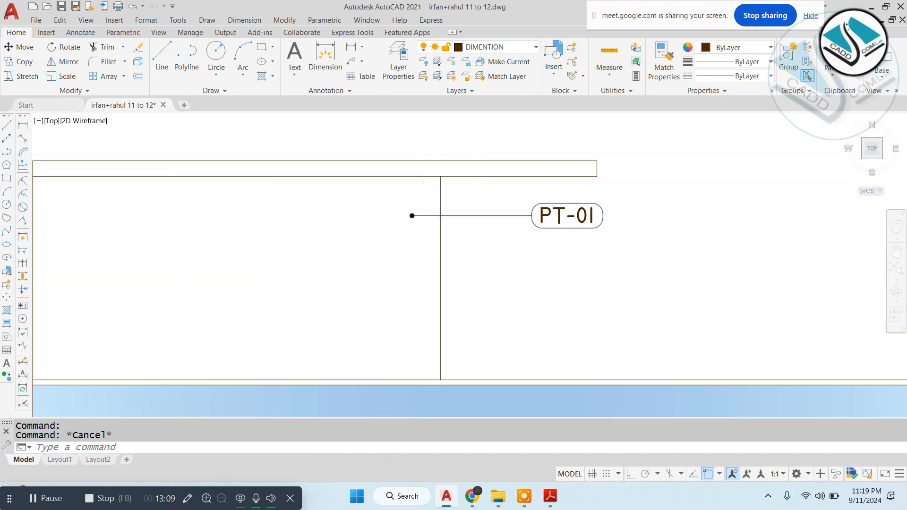
click(427, 274)
scroll(407, 238, up, 8)
text(S)
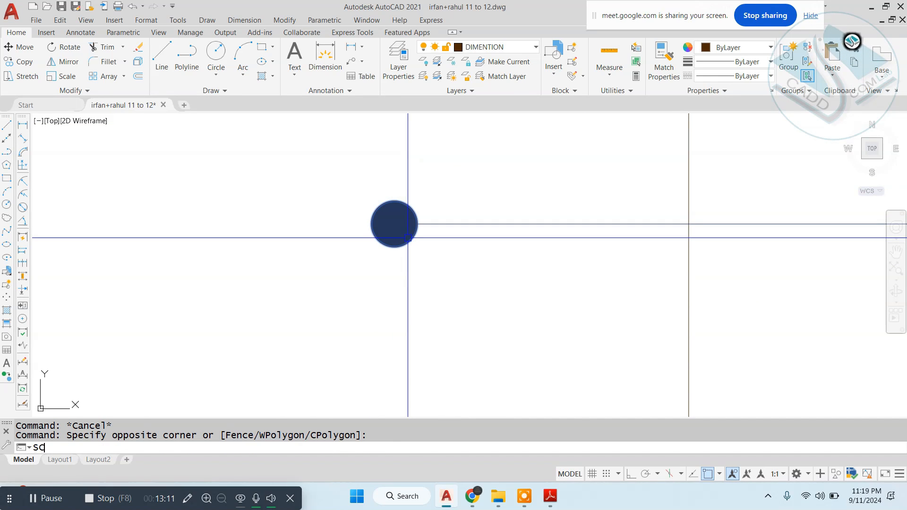
text(c)
key(Return)
click(395, 223)
click(337, 218)
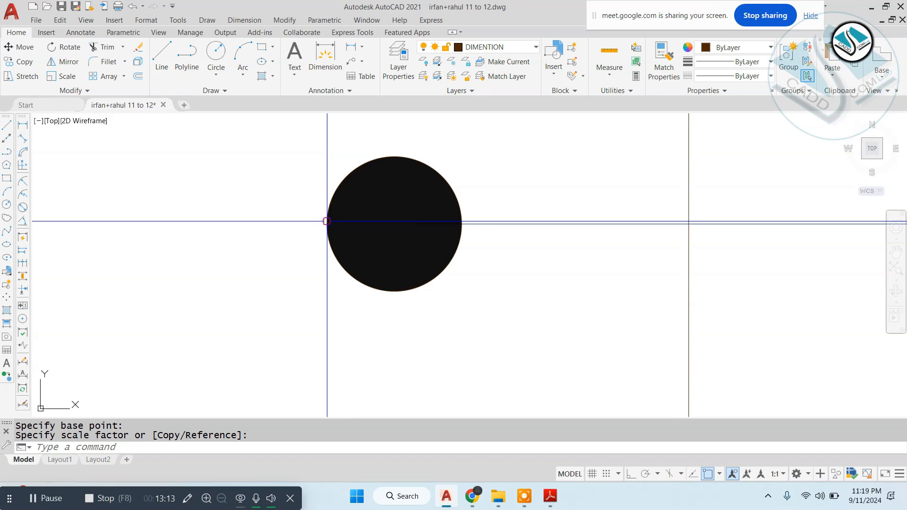
scroll(547, 236, down, 8)
middle_drag(559, 259, 509, 228)
key(Escape)
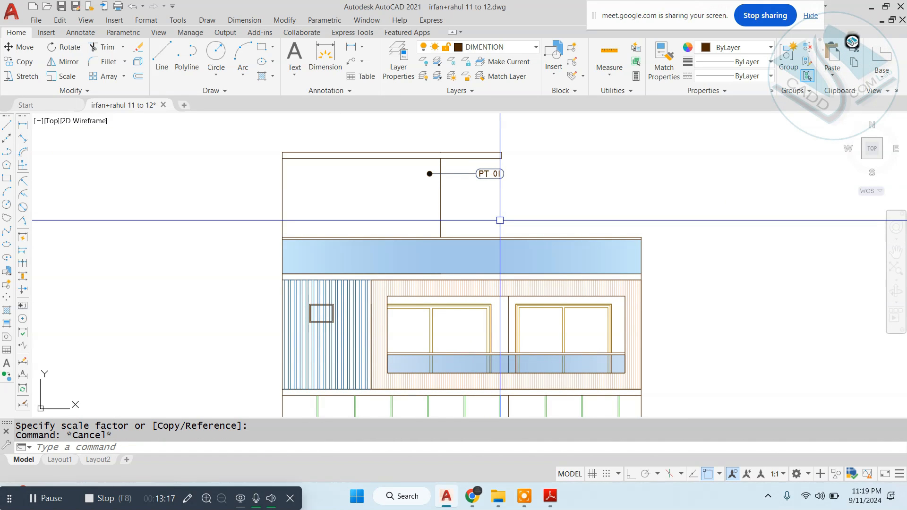
- Copy the rooftop PT-01 tag with its leader and dot onto the plain wall beside the upper floor's right-hand window
middle_drag(500, 220, 449, 170)
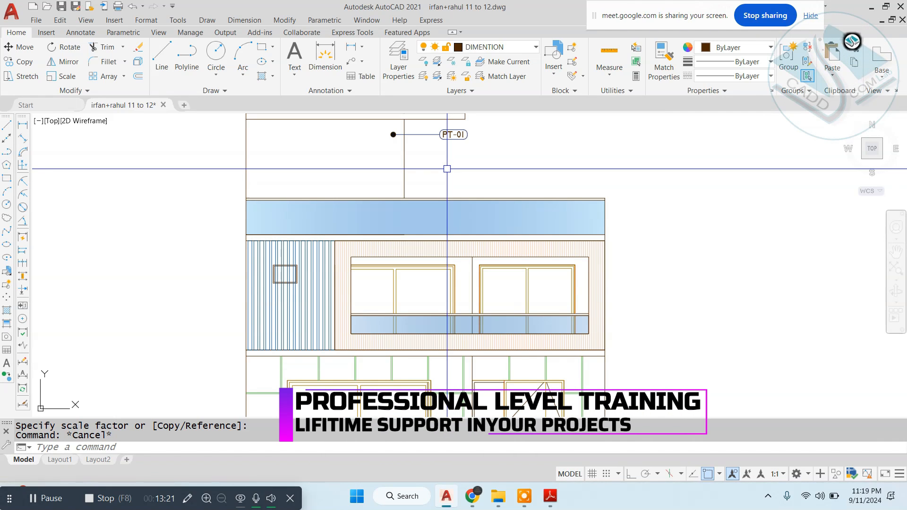
scroll(389, 125, up, 4)
click(365, 129)
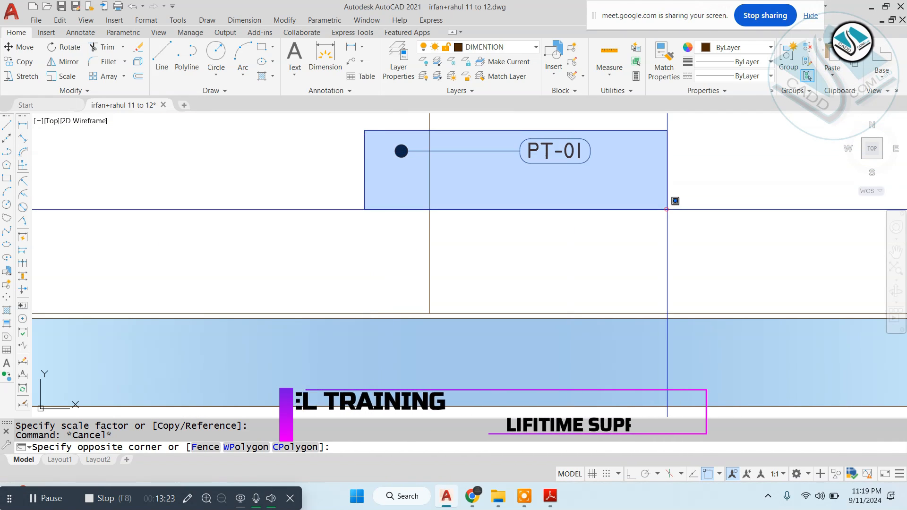
click(667, 209)
key(Return)
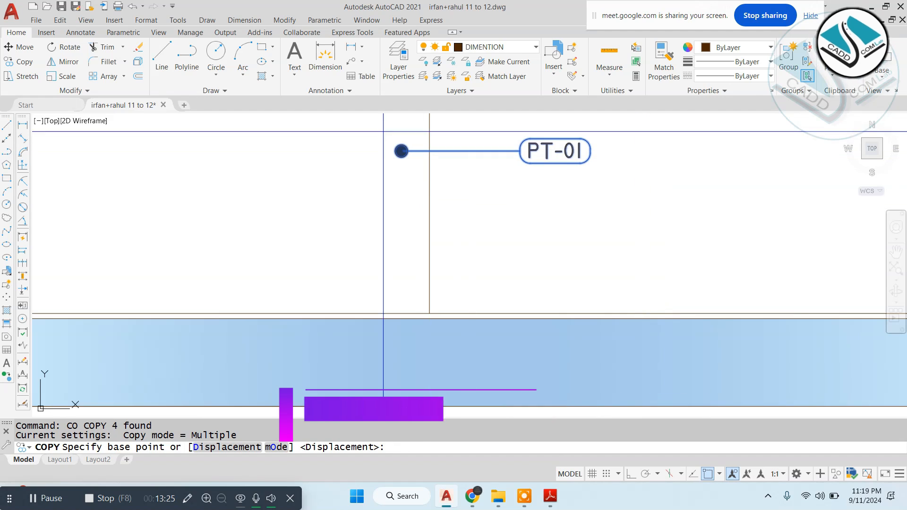
click(401, 151)
scroll(300, 170, down, 3)
scroll(508, 305, up, 2)
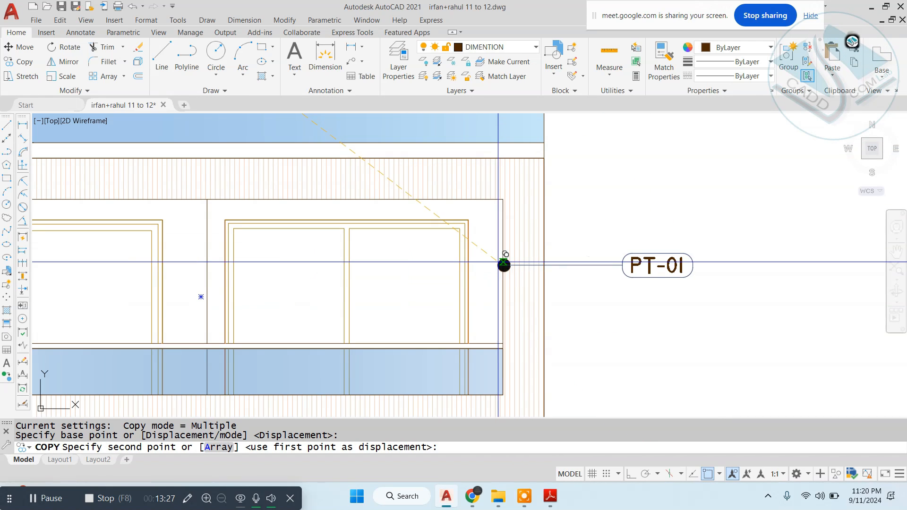
click(486, 258)
key(Escape)
scroll(567, 312, down, 3)
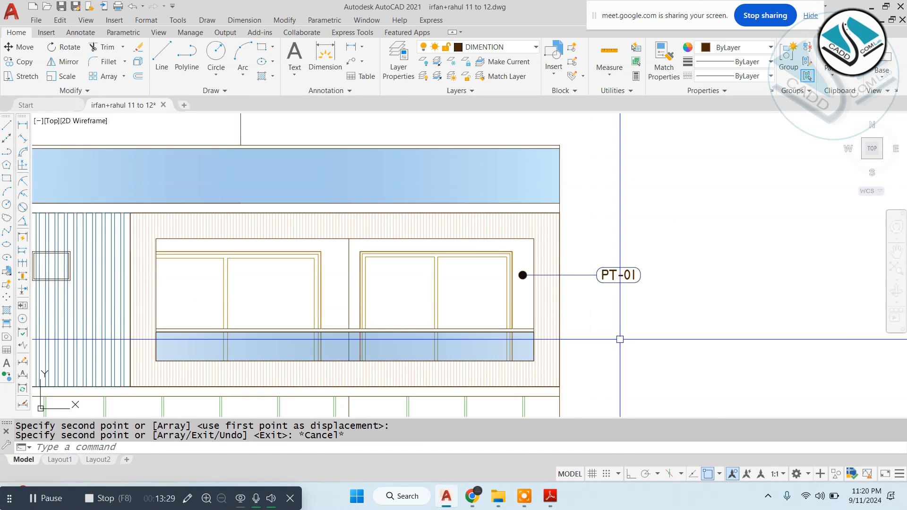
key(Escape)
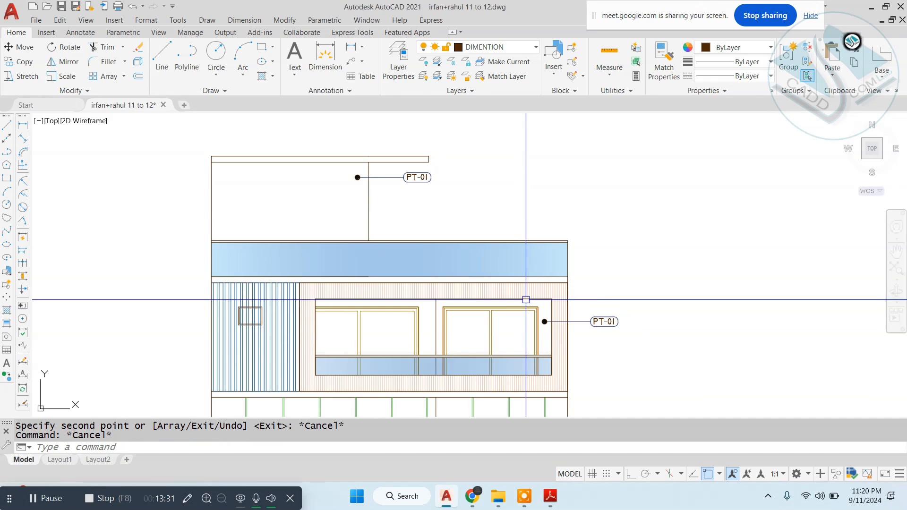
- Copy the upper-floor PT-01 tag with its leader and dot onto the ground-floor grid-patterned wall near the entrance door
scroll(581, 312, up, 2)
scroll(582, 303, down, 2)
scroll(582, 302, down, 2)
key(Escape)
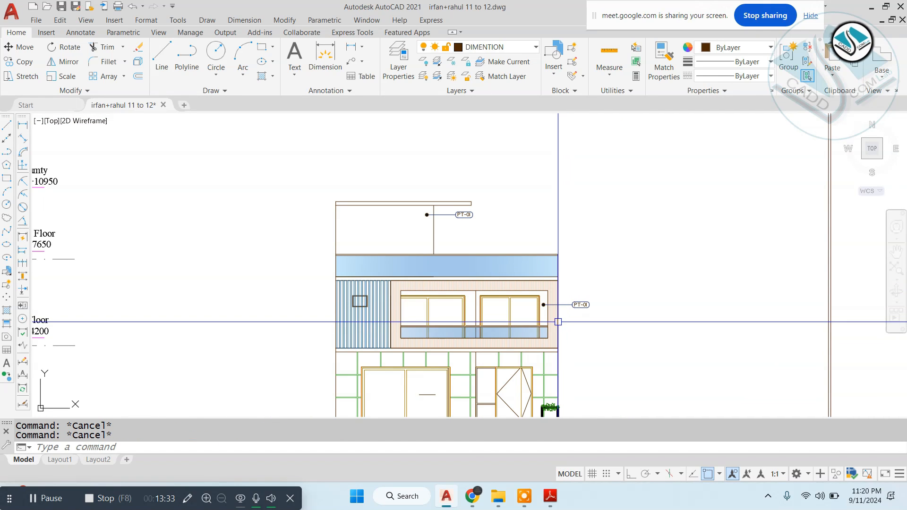
scroll(556, 323, up, 5)
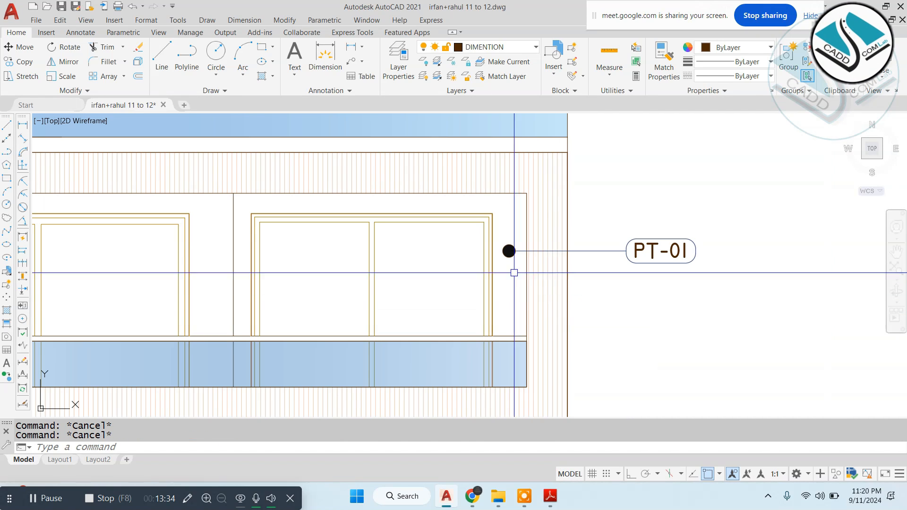
click(496, 228)
click(709, 281)
text(CO)
key(Return)
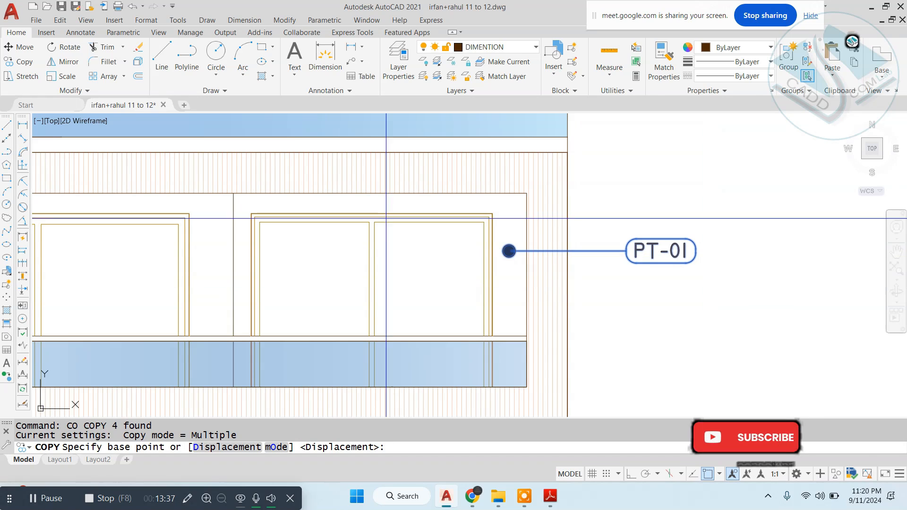
click(481, 253)
scroll(492, 308, down, 4)
scroll(507, 177, up, 4)
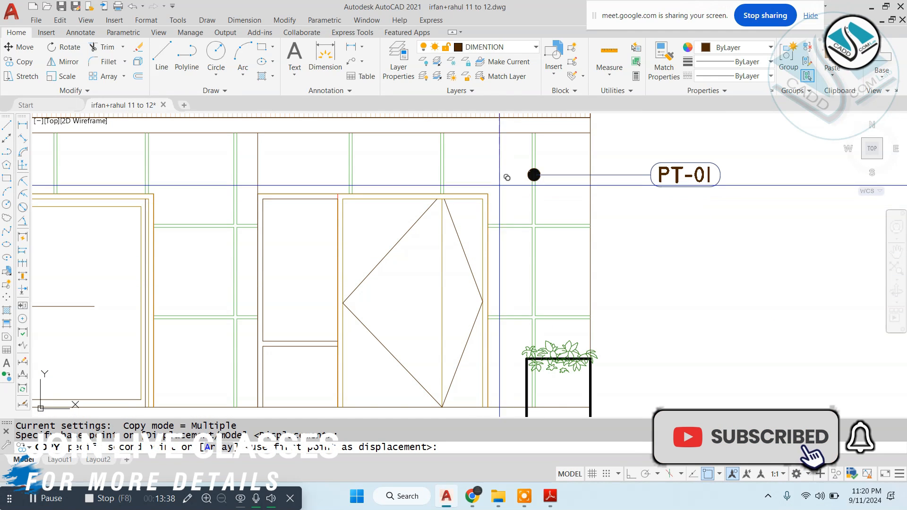
click(478, 173)
scroll(479, 173, up, 3)
key(Escape)
- Change the ground-floor tag's text to PT-02
scroll(643, 213, up, 2)
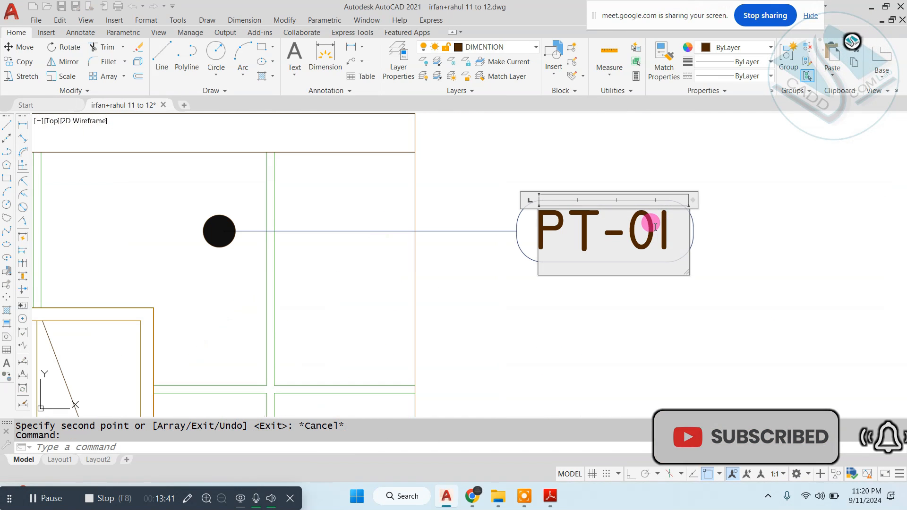
double_click(657, 228)
text(2)
click(741, 215)
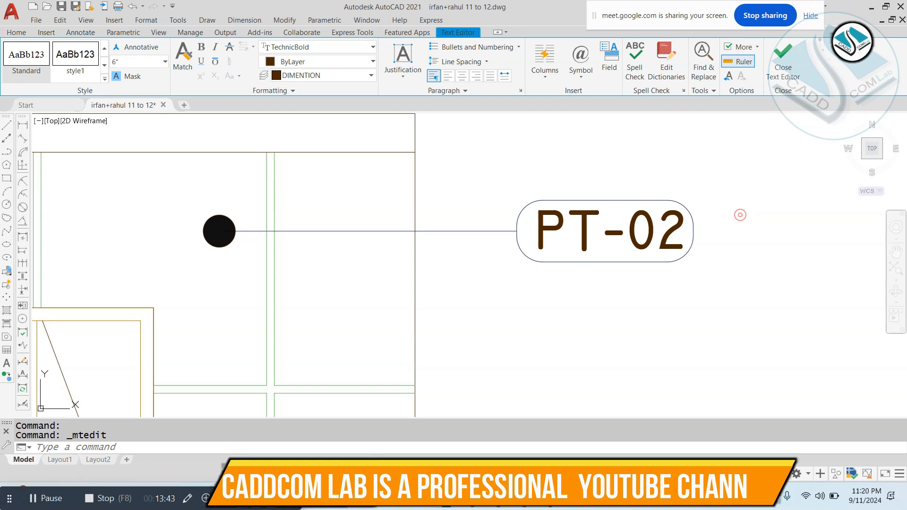
key(Escape)
scroll(581, 290, down, 6)
middle_drag(649, 240, 577, 300)
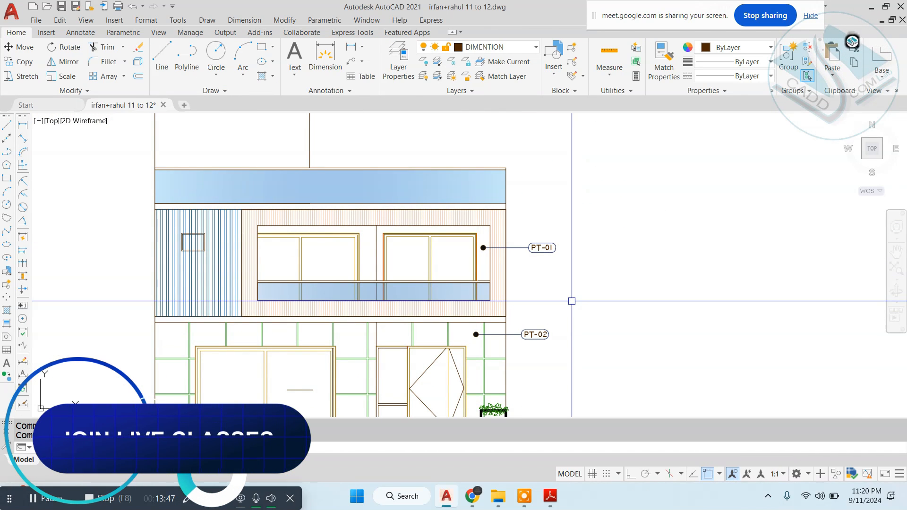
- Copy the upper-floor PT-01 tag with its leader and dot onto the vertically hatched frame at the facade's right edge
middle_drag(551, 281, 553, 316)
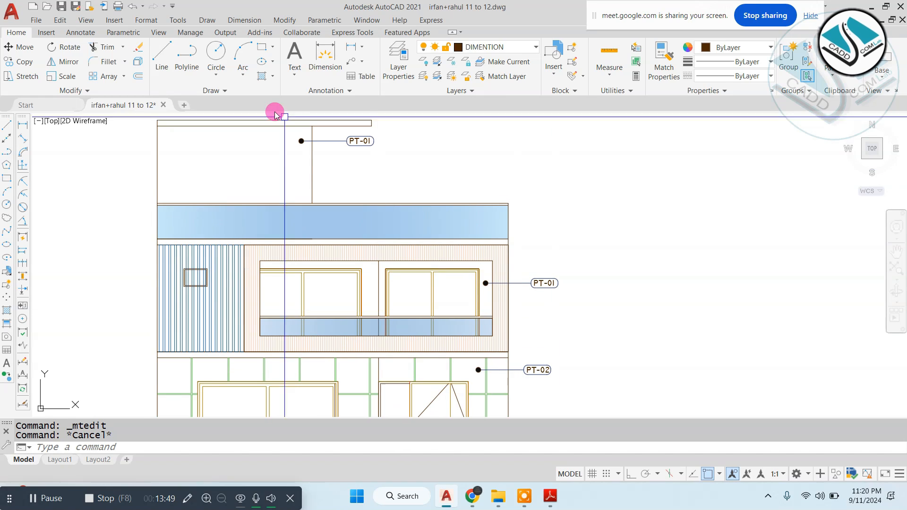
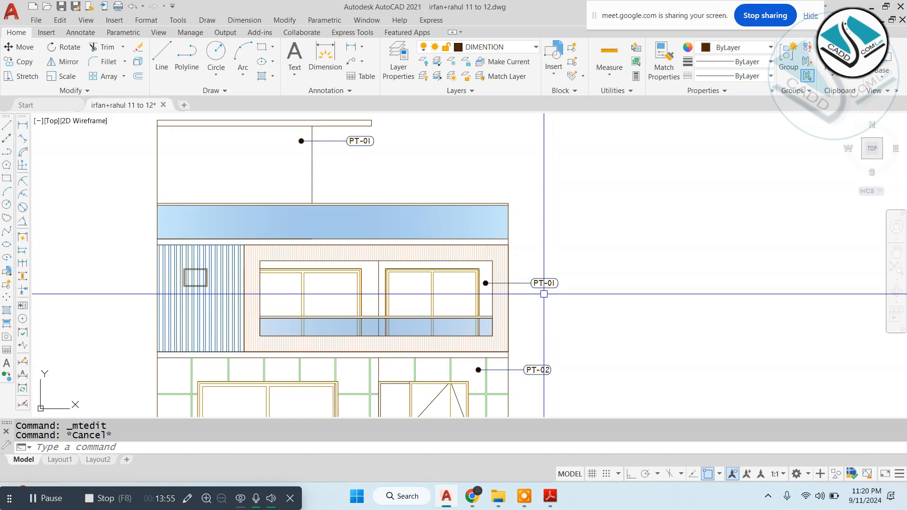
key(Escape)
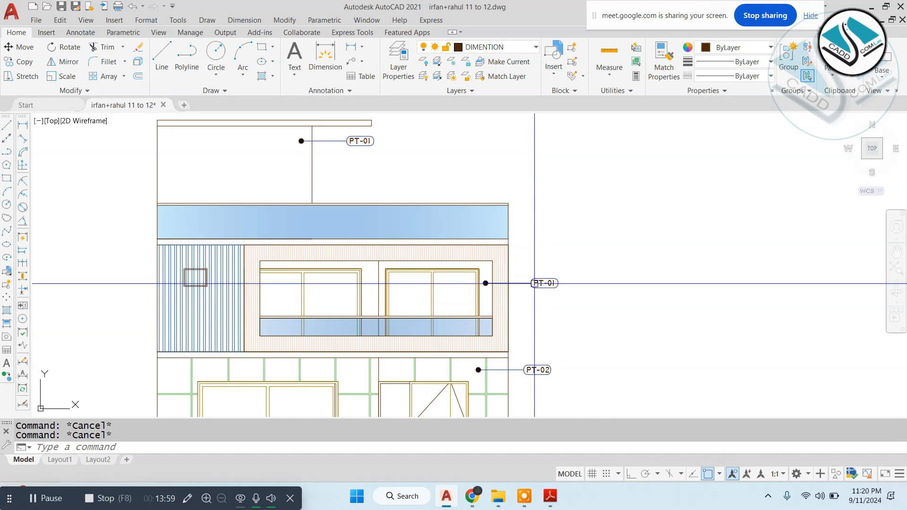
scroll(532, 283, up, 4)
scroll(400, 281, up, 2)
click(410, 283)
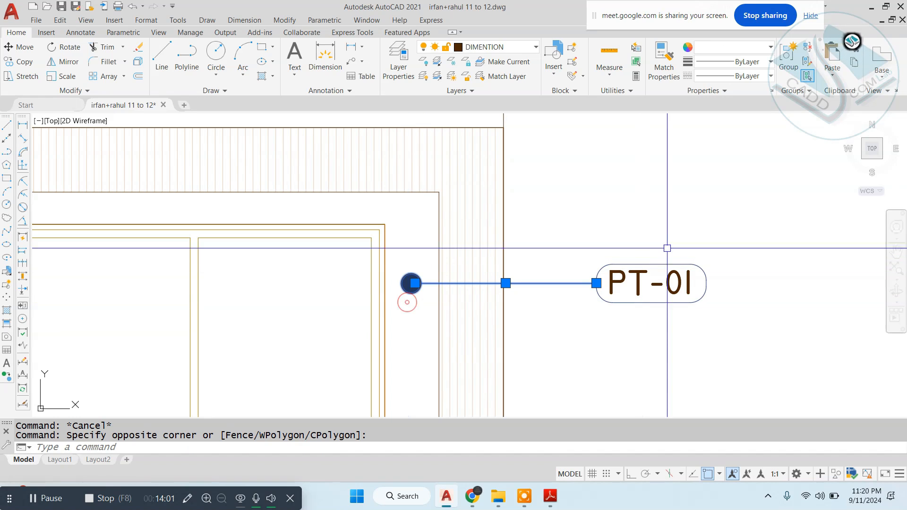
click(715, 324)
text(co)
key(Return)
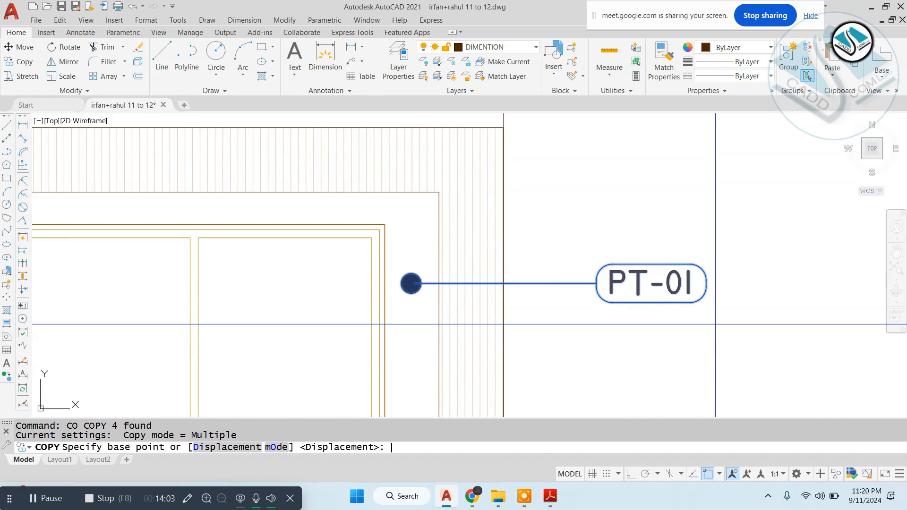
click(515, 277)
middle_drag(536, 331, 533, 165)
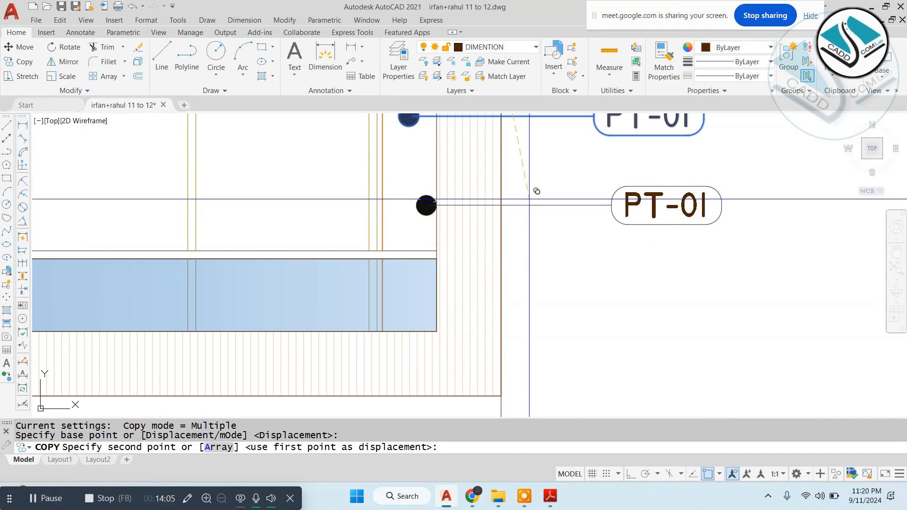
click(541, 255)
key(Escape)
scroll(545, 287, down, 3)
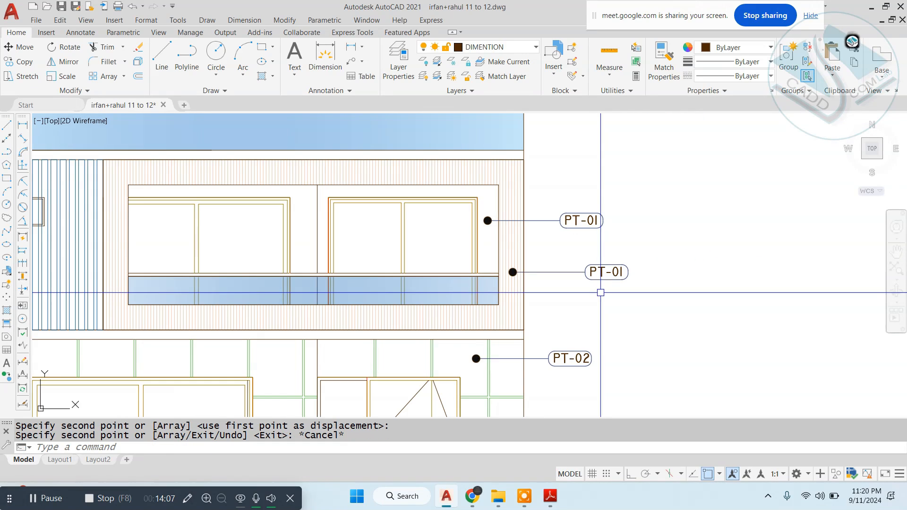
scroll(603, 264, up, 5)
key(Escape)
key(Escape)
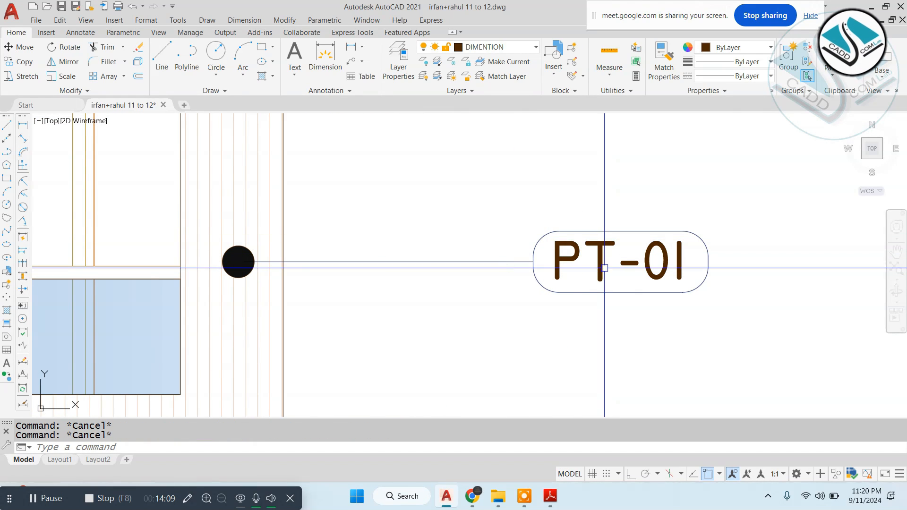
- Change the text of the tag on the vertically hatched frame at the facade's right edge to WD-01
double_click(602, 239)
key(ctrl+a)
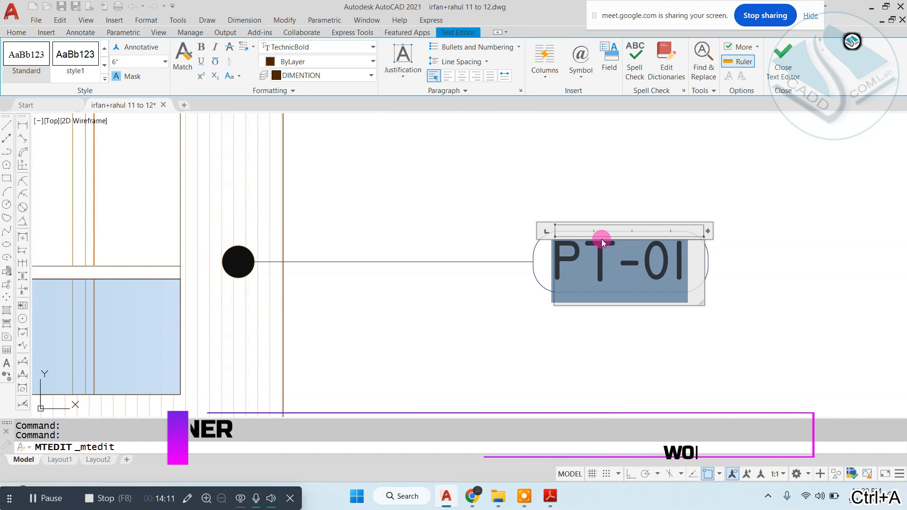
text(WD-)
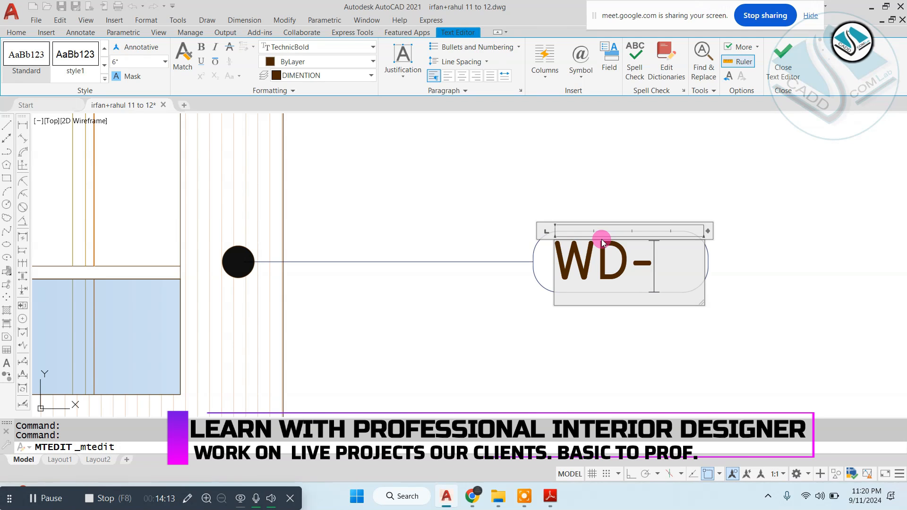
text(01)
key(Escape)
scroll(568, 273, down, 5)
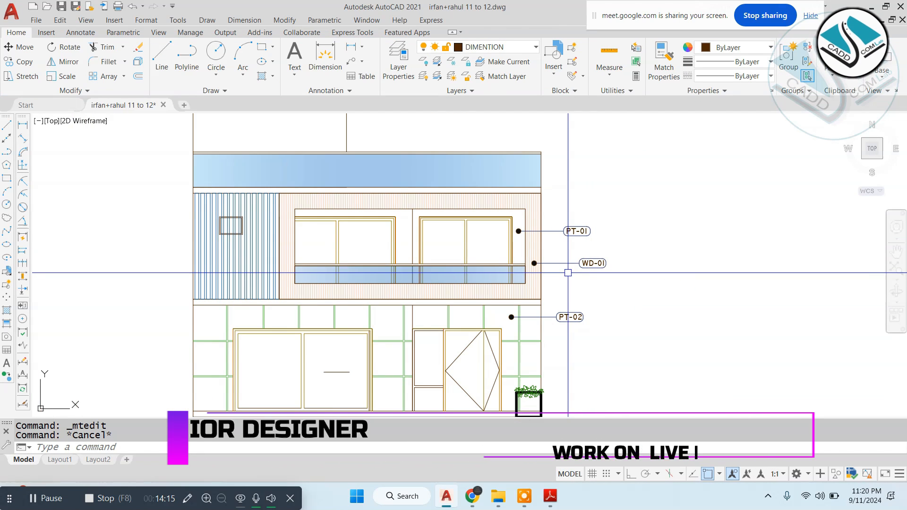
key(Escape)
- Scale down the WD-01 tag with its leader and dot about a point on the leader, to a text height of about 4 3/4"
scroll(568, 272, up, 4)
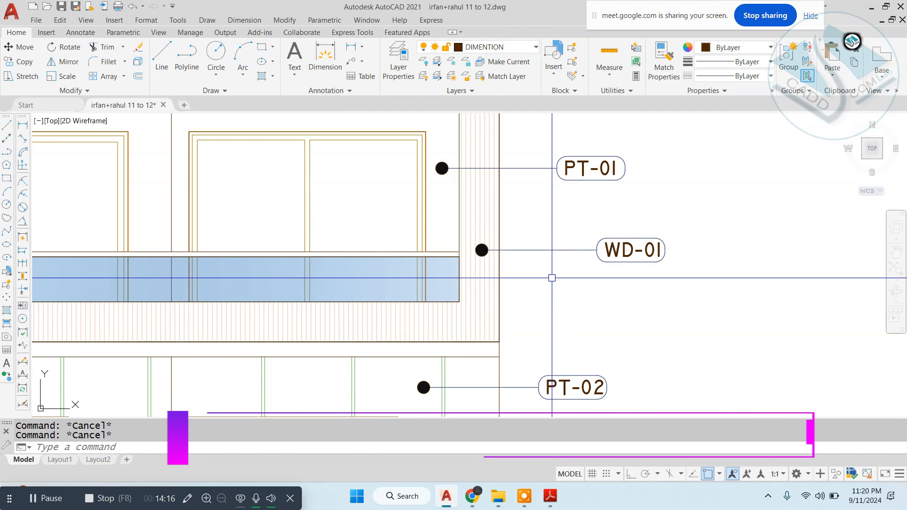
click(482, 231)
click(697, 280)
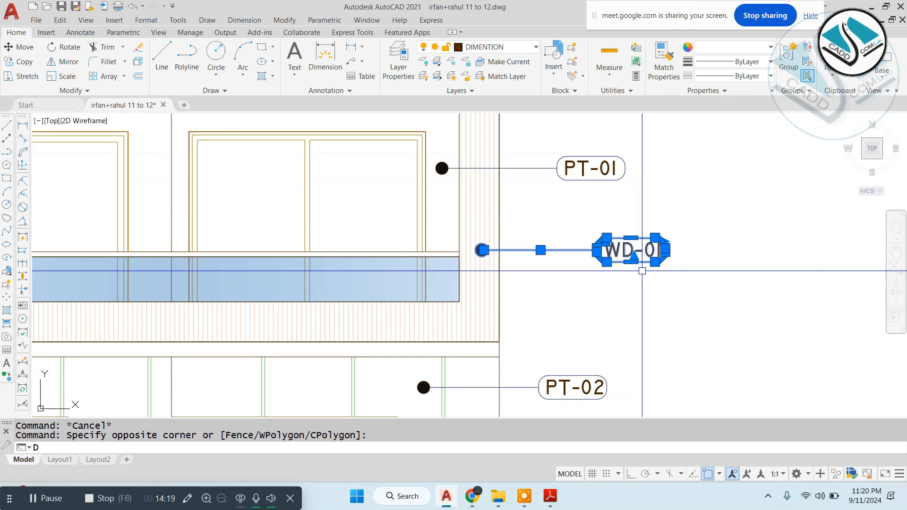
key(Return)
scroll(595, 266, up, 2)
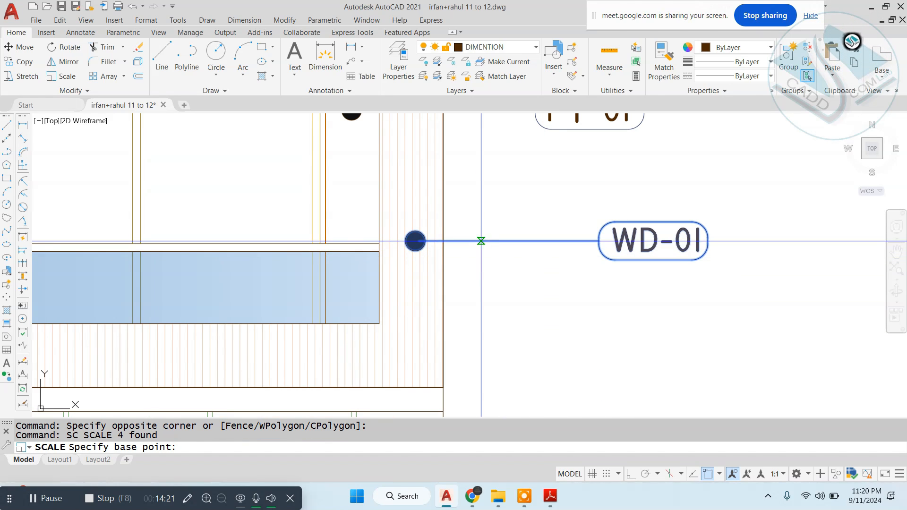
click(480, 241)
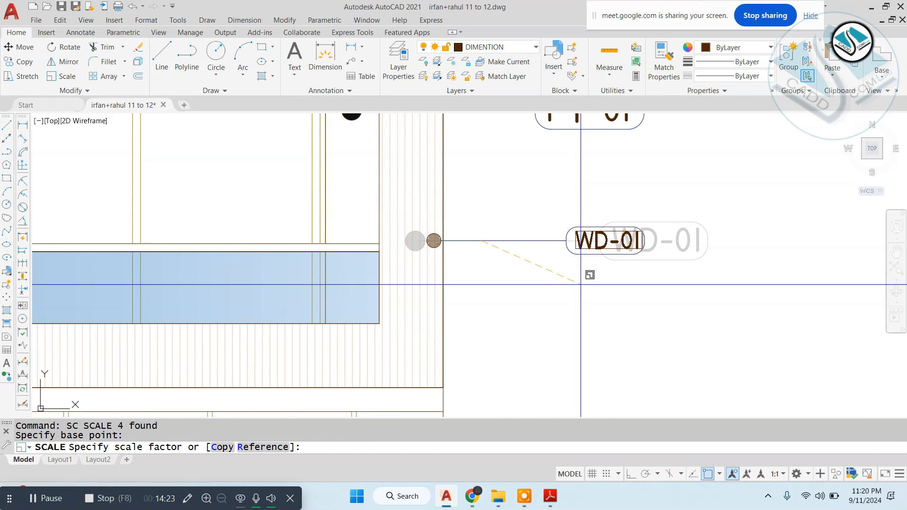
click(591, 287)
scroll(575, 291, down, 4)
key(Escape)
- Move the WD-01 text slightly so it sits centred inside its rounded capsule
scroll(582, 255, up, 5)
click(561, 241)
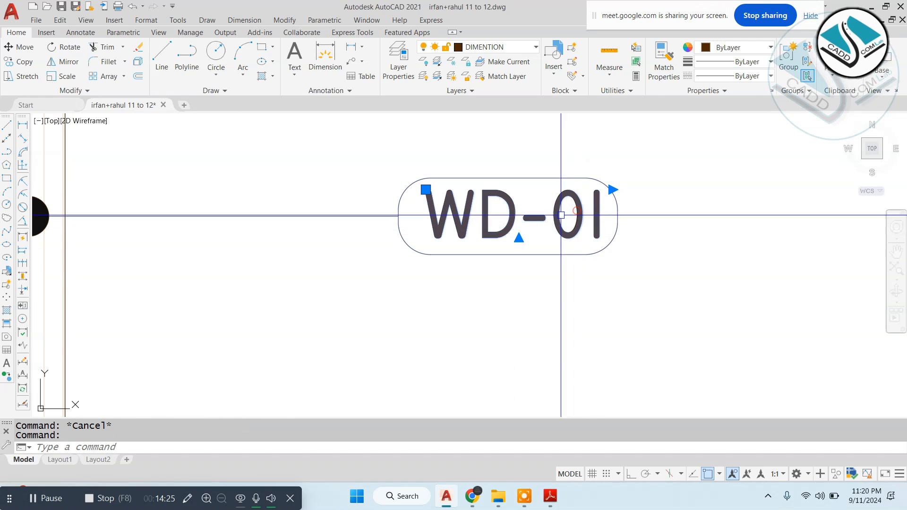
text(M)
key(Return)
click(689, 209)
key(Escape)
scroll(556, 312, down, 5)
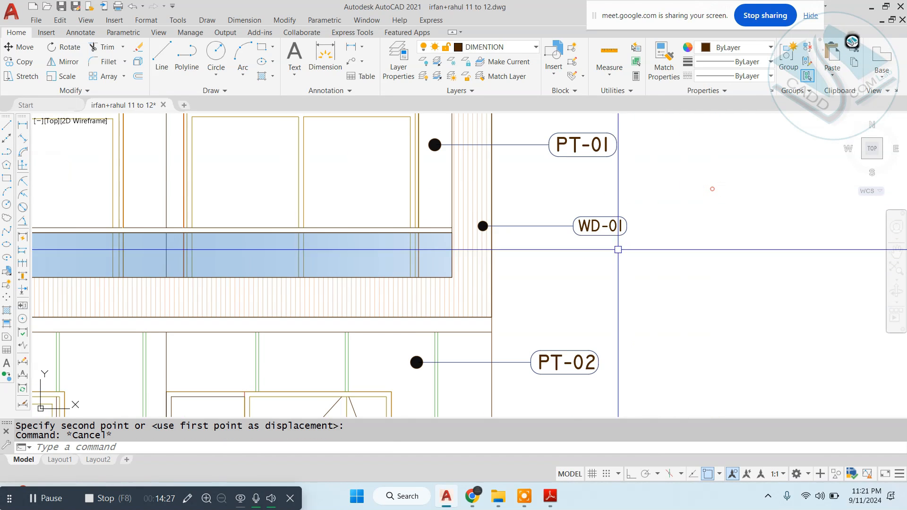
key(Escape)
- Copy the WD-01 tag with its leader and dot onto the ground-floor grid-patterned wall beside the entrance door, below the PT-02 tag
scroll(555, 312, down, 3)
middle_drag(504, 326, 512, 304)
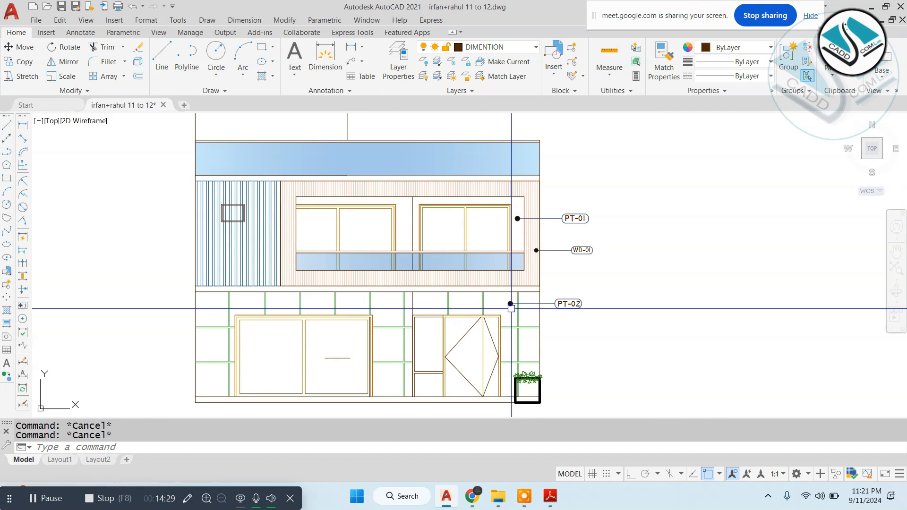
scroll(610, 255, up, 5)
scroll(302, 218, up, 2)
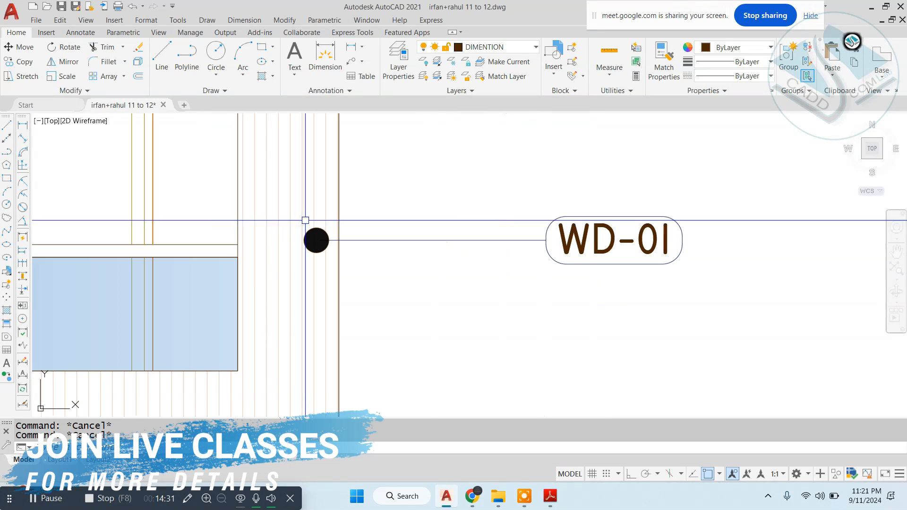
click(197, 188)
click(775, 340)
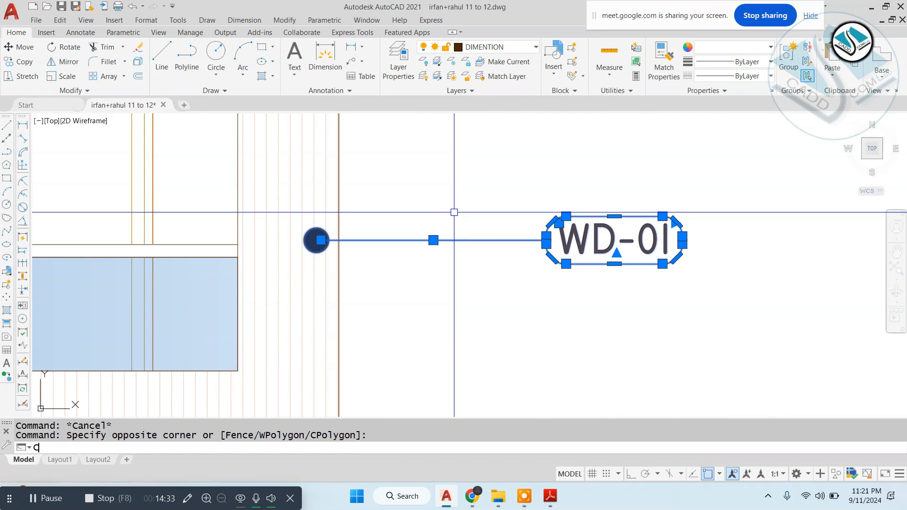
text(CO)
key(Return)
click(454, 212)
scroll(454, 212, down, 5)
scroll(474, 361, up, 4)
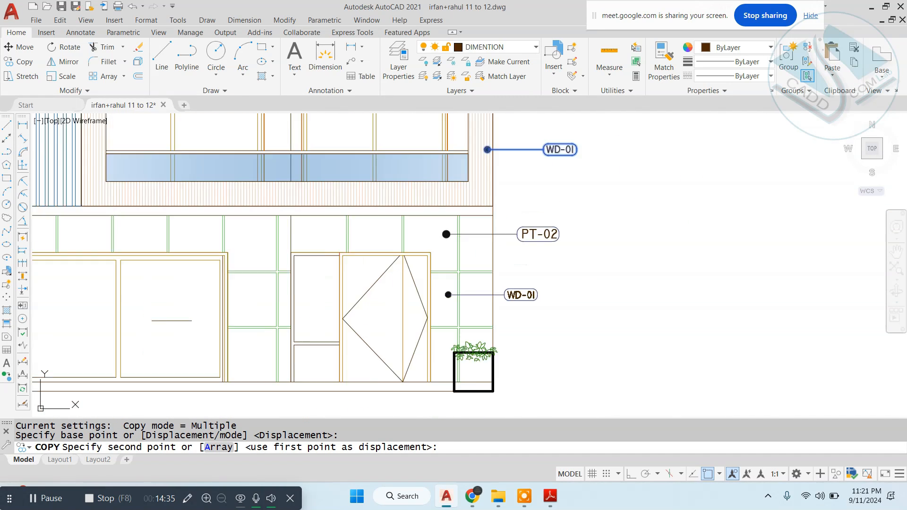
click(530, 313)
key(Escape)
- Change the text of the copied tag beside the entrance door to ST-01
scroll(633, 299, up, 3)
double_click(630, 283)
key(ctrl+a)
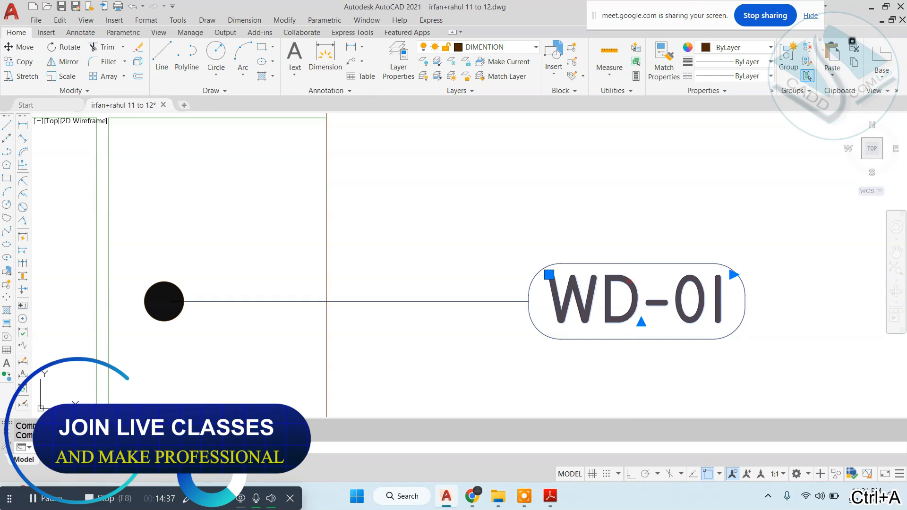
text(ST-01)
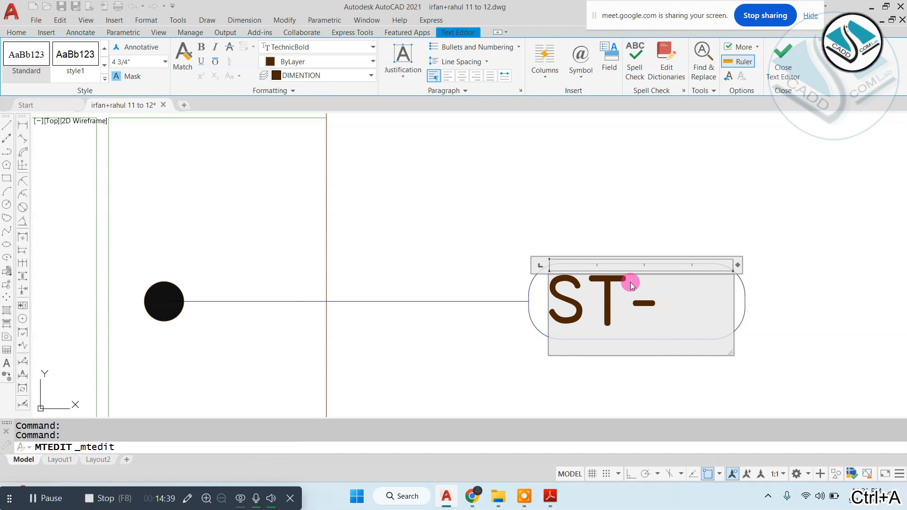
click(617, 211)
key(Escape)
key(Escape)
scroll(607, 297, down, 4)
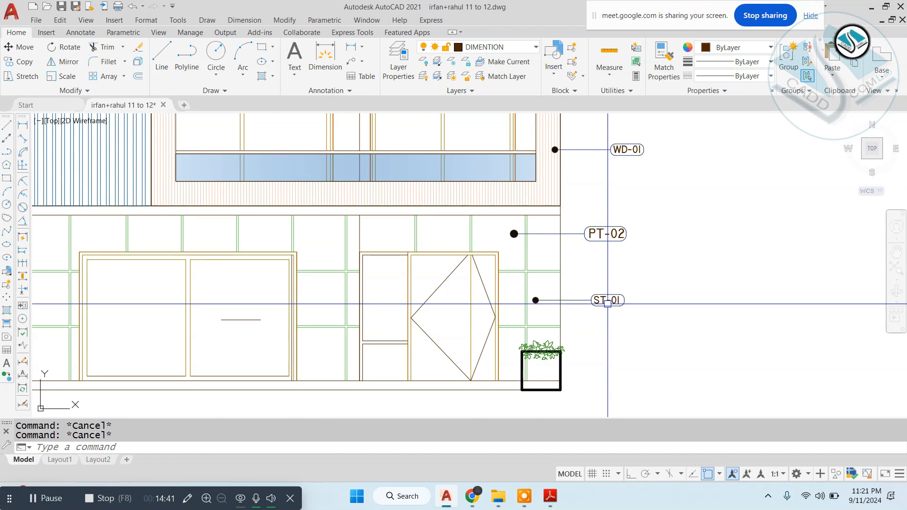
- Erase the ST-01 tag together with its leader and dot from the ground-floor wall
scroll(608, 296, up, 4)
click(654, 275)
click(563, 336)
text(E)
key(Return)
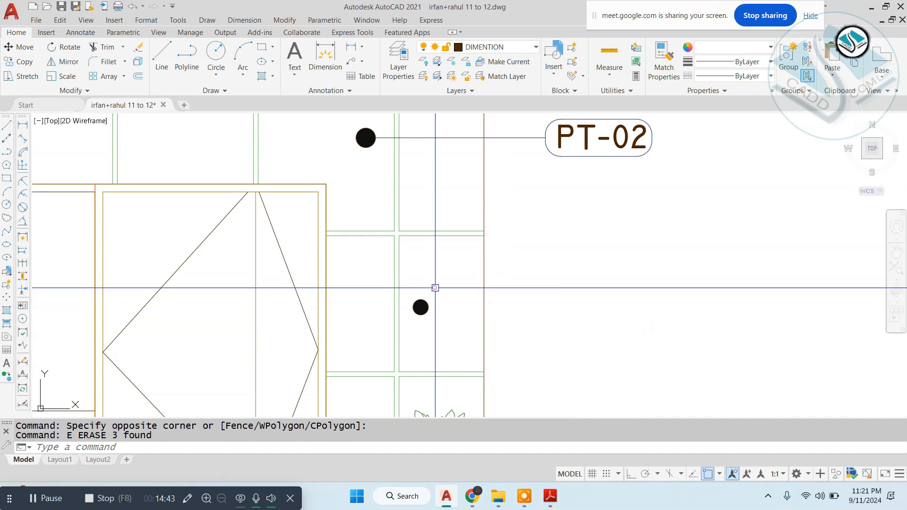
click(410, 330)
scroll(498, 296, down, 4)
text(E)
key(Return)
- Erase the WD-01 tag together with its leader and dot from the vertically hatched frame
middle_drag(497, 296, 441, 388)
scroll(434, 229, up, 4)
click(679, 239)
click(430, 314)
text(E)
key(Return)
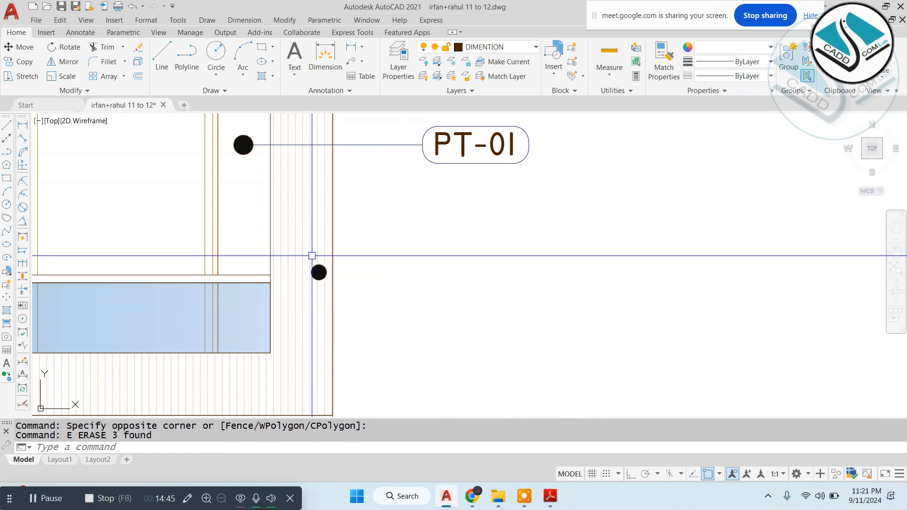
key(Escape)
scroll(480, 300, down, 6)
key(Escape)
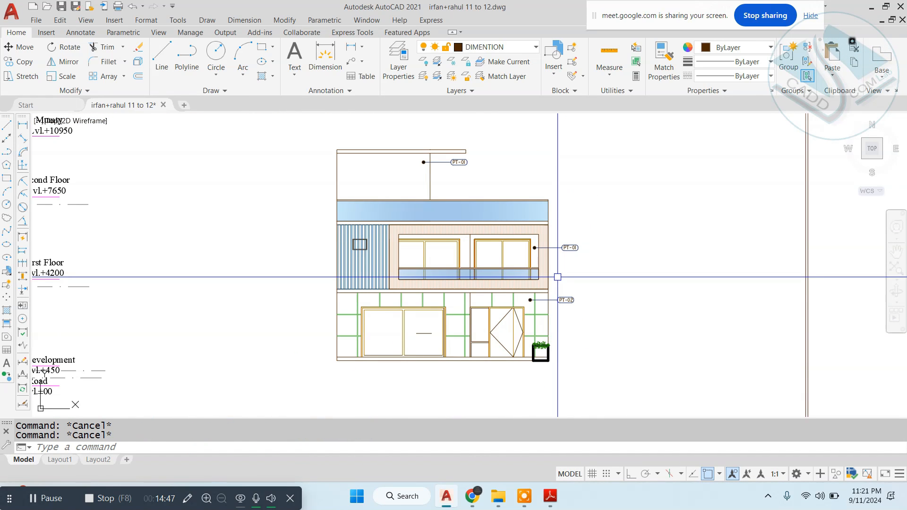
- Examine the Materials Specifications table, reading its reference, legend, thickness, company and area columns
middle_drag(557, 272, 640, 293)
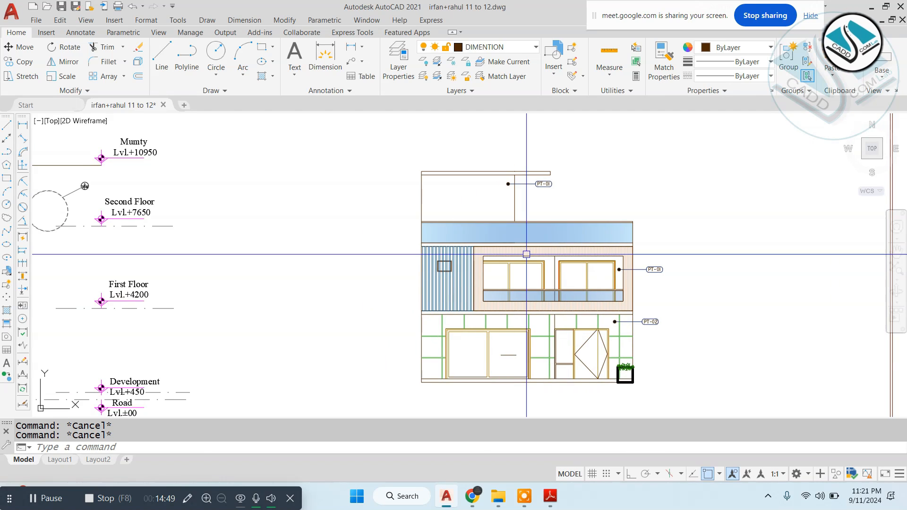
scroll(574, 239, up, 4)
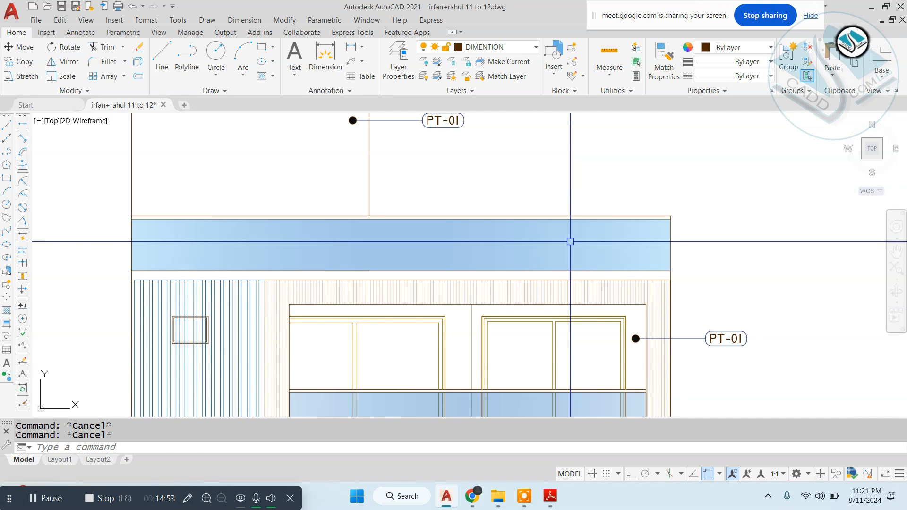
scroll(543, 260, down, 8)
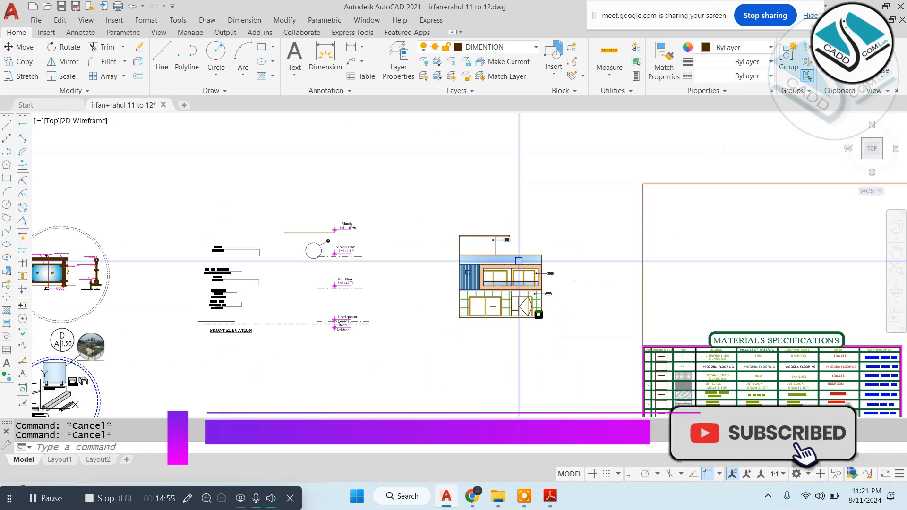
scroll(774, 378, up, 4)
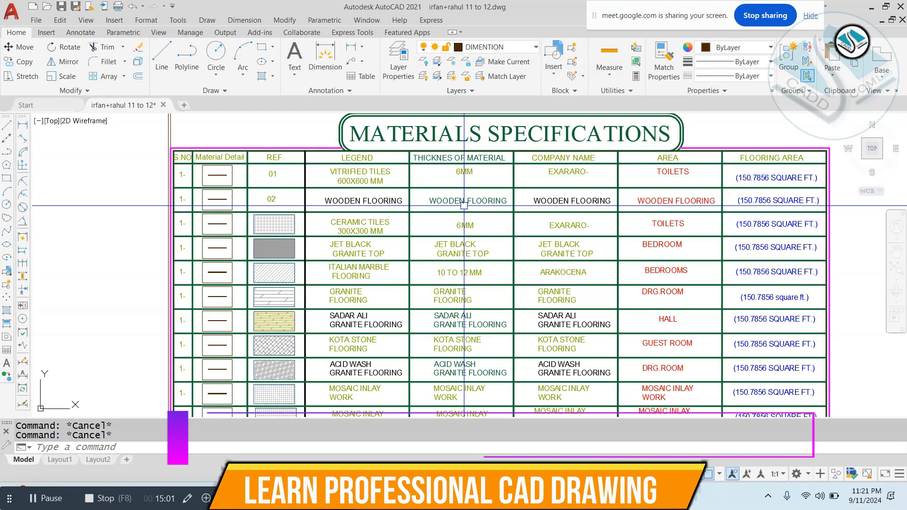
scroll(278, 161, up, 2)
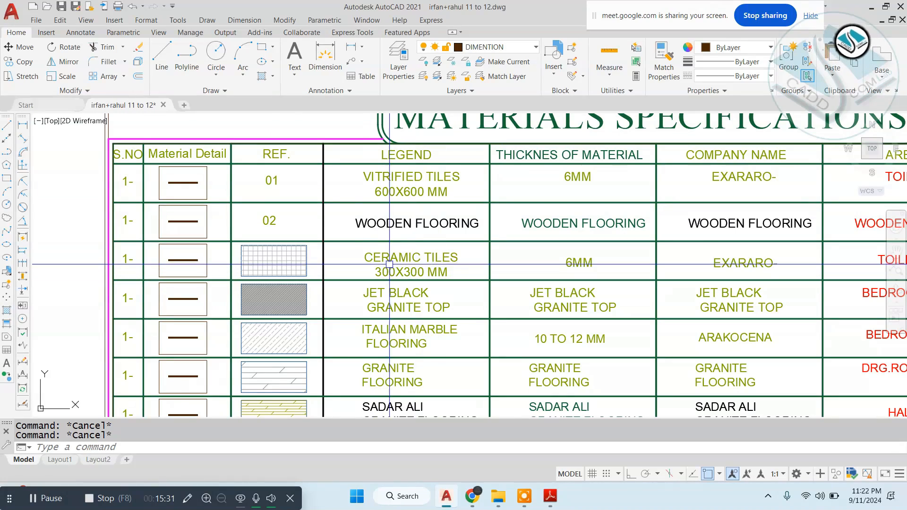
scroll(400, 264, down, 2)
scroll(328, 174, up, 4)
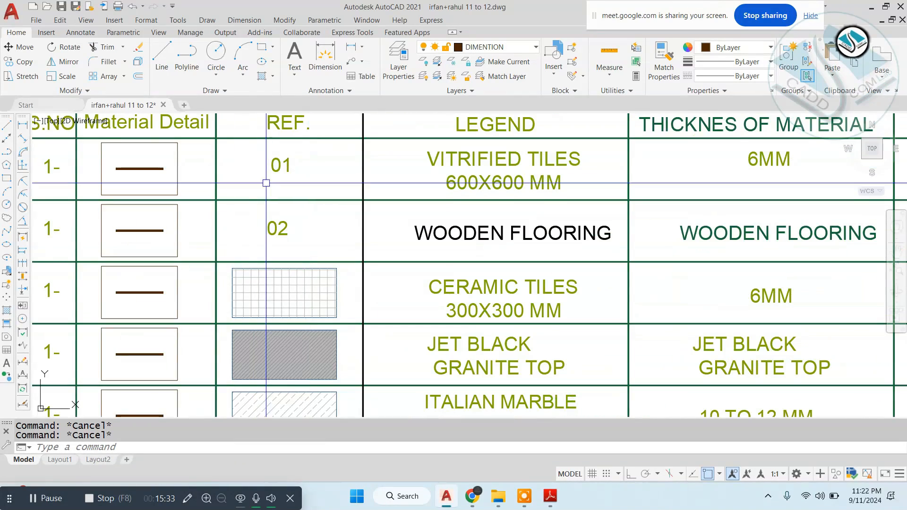
scroll(238, 219, down, 2)
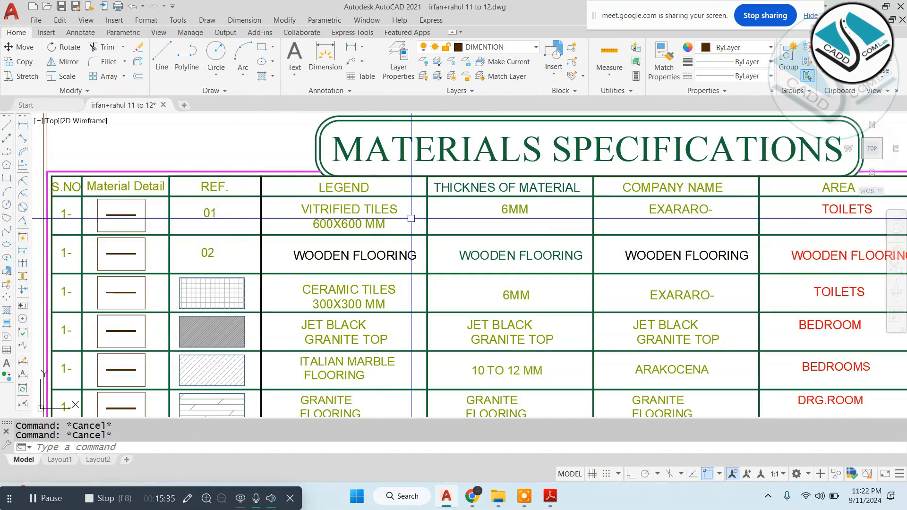
middle_drag(223, 242, 241, 209)
scroll(450, 216, down, 5)
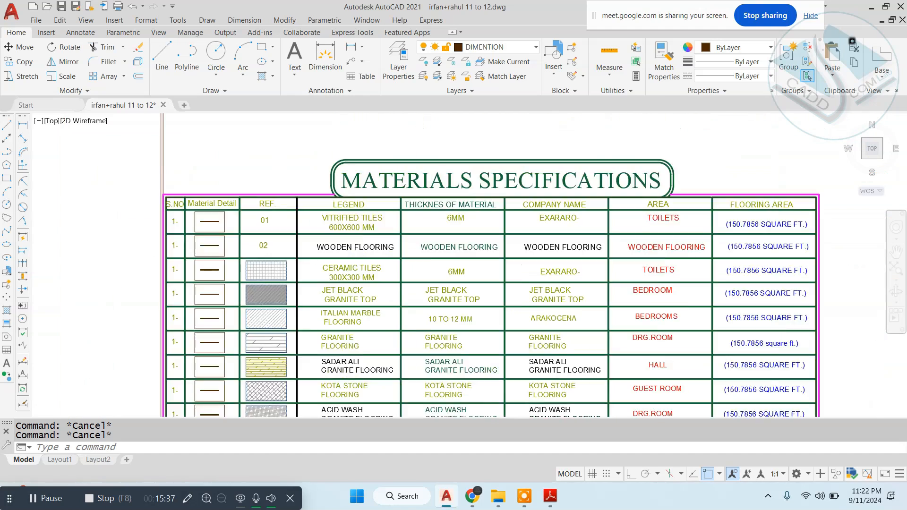
scroll(237, 274, up, 5)
middle_drag(237, 274, 313, 275)
- Compare the elevation's PT-01 and PT-02 tags with the reference numbers and hatch samples in the Materials Specifications table
scroll(567, 223, down, 4)
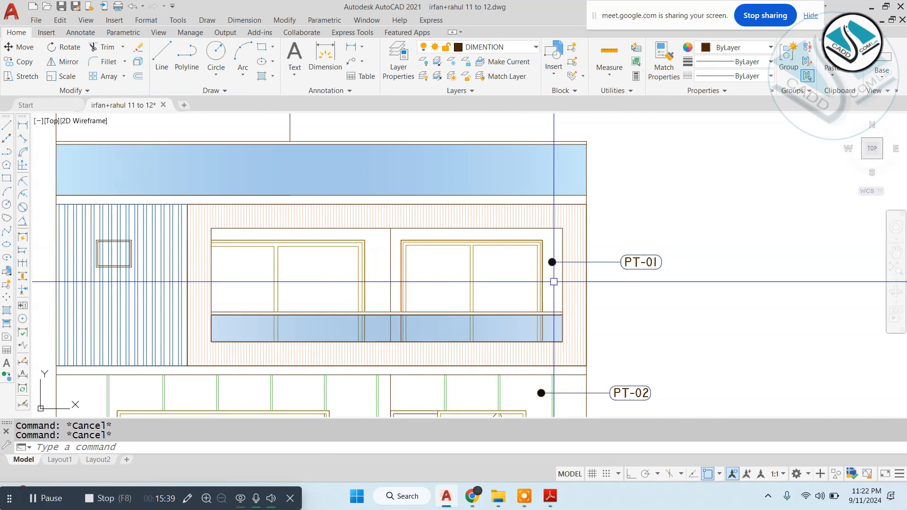
middle_drag(567, 223, 605, 325)
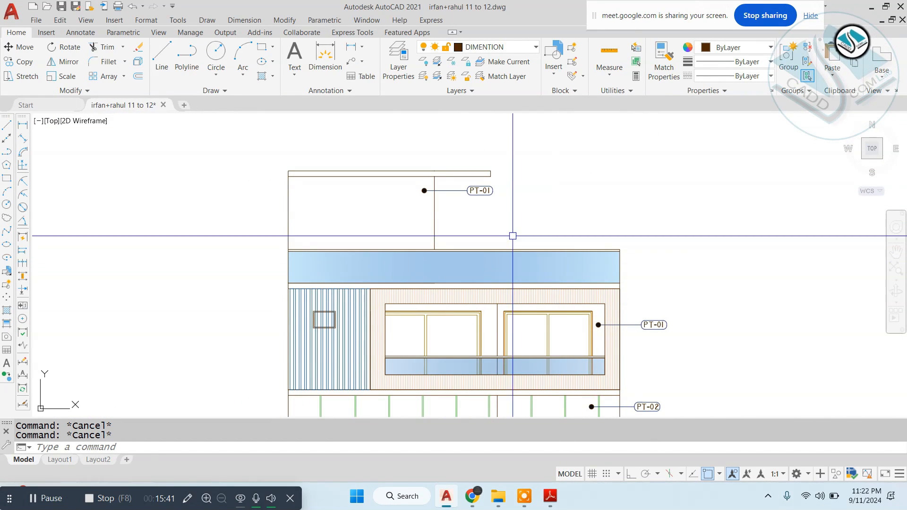
scroll(618, 328, up, 2)
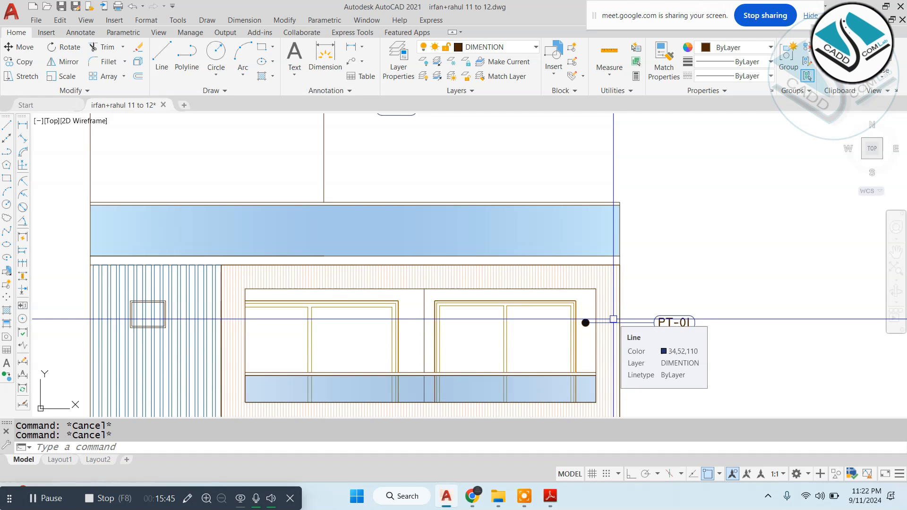
scroll(613, 319, down, 5)
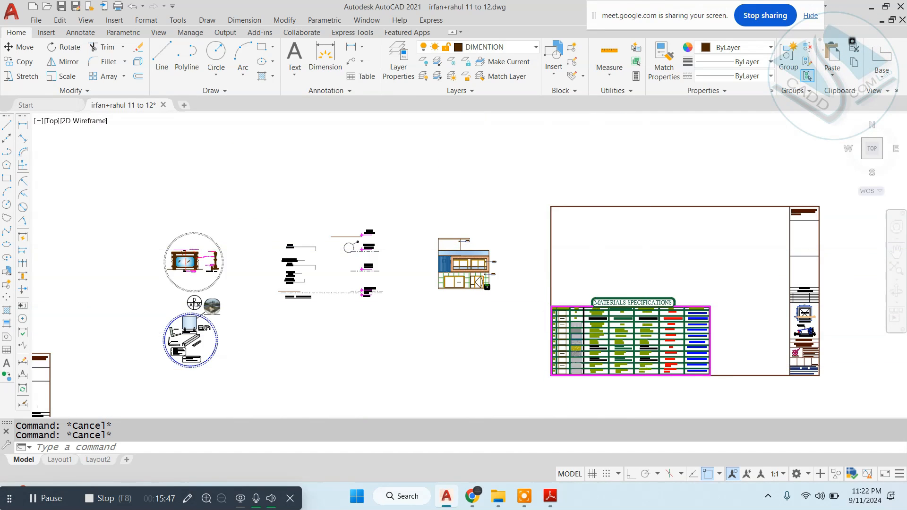
scroll(472, 308, up, 5)
scroll(409, 319, up, 3)
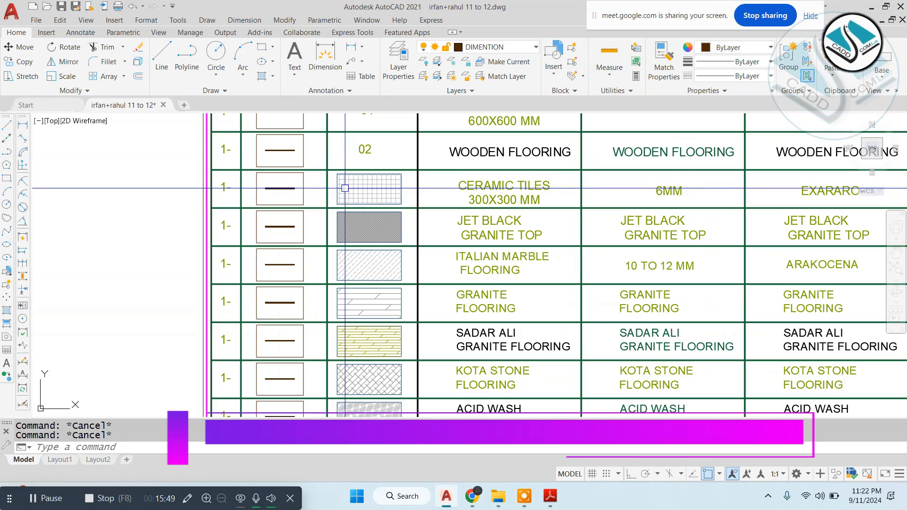
scroll(414, 261, down, 1)
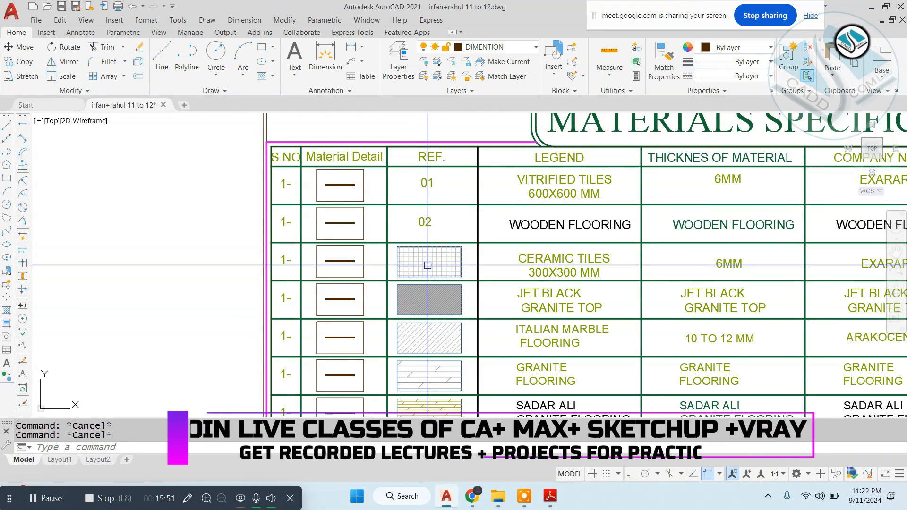
middle_drag(420, 231, 406, 226)
scroll(405, 226, up, 2)
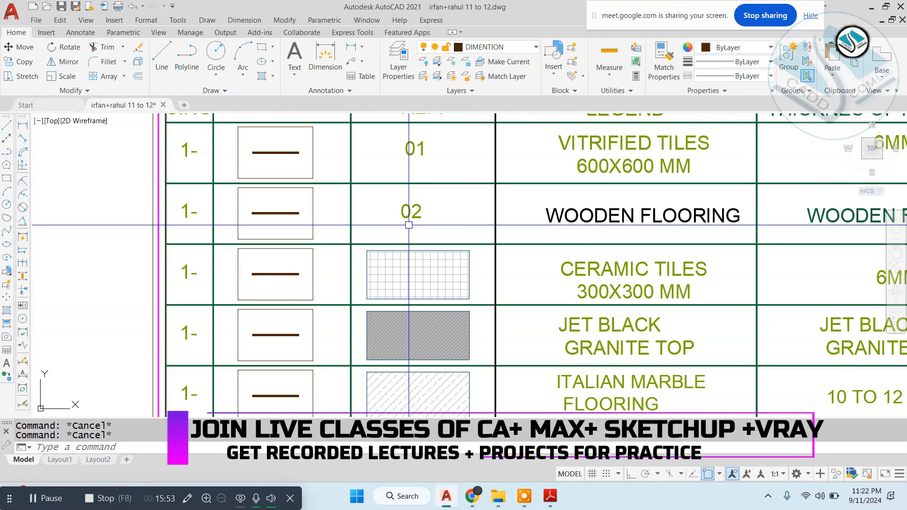
scroll(409, 226, down, 2)
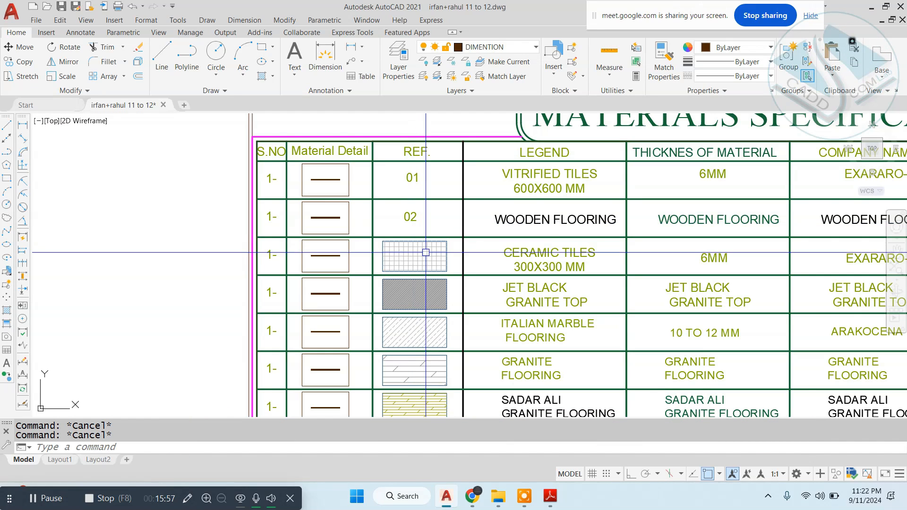
- Examine the Materials Specifications table's REF. column, matching its numbers and hatch samples with the flooring legends, thicknesses and companies
scroll(427, 258, up, 4)
scroll(430, 268, down, 2)
scroll(430, 268, down, 2)
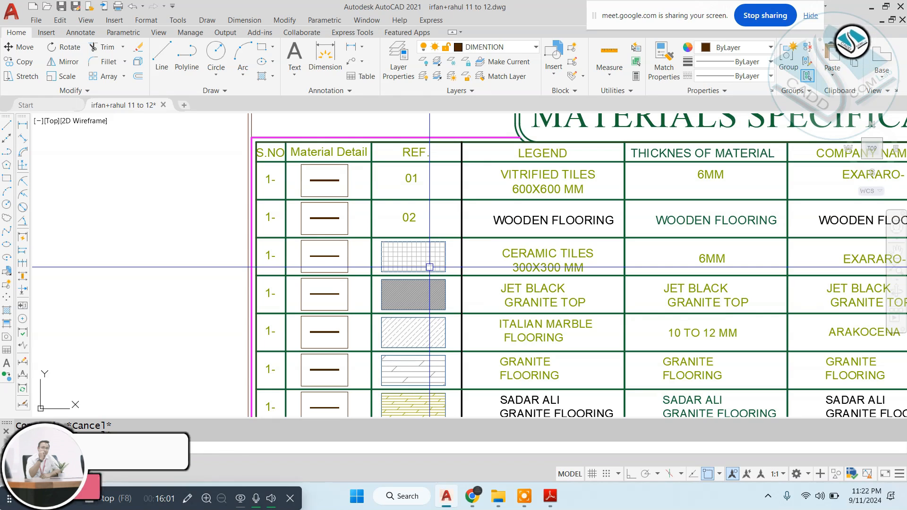
scroll(430, 267, down, 4)
scroll(470, 258, up, 2)
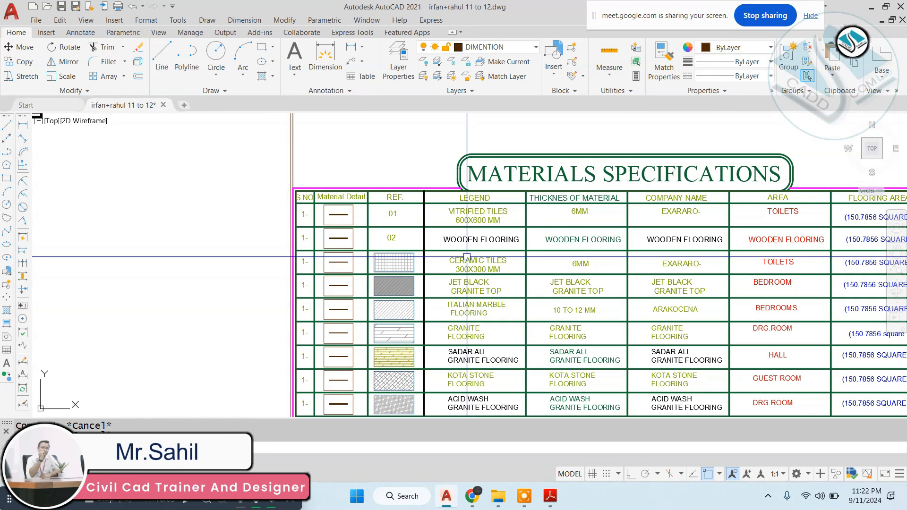
scroll(350, 247, up, 2)
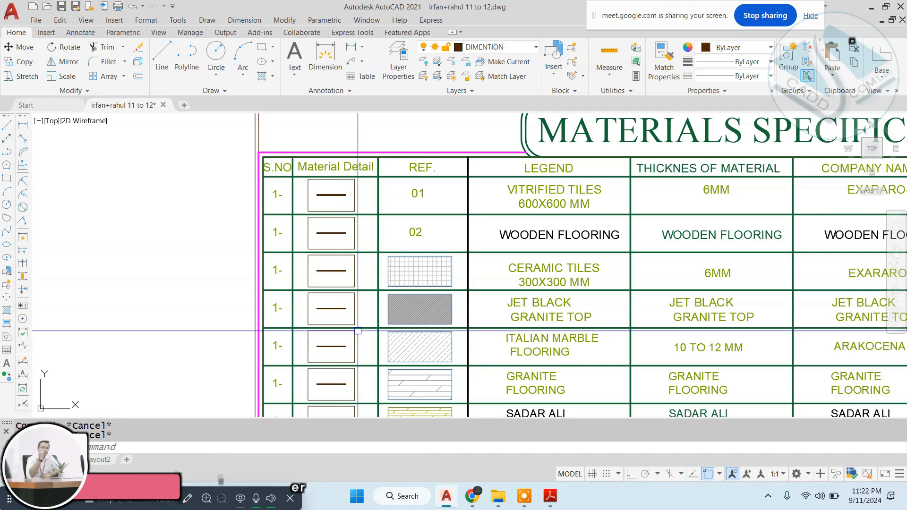
scroll(340, 192, down, 2)
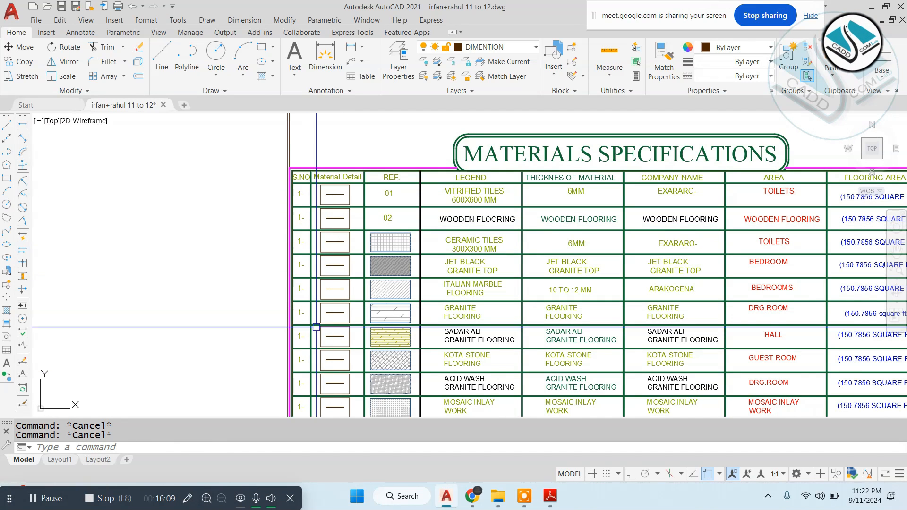
scroll(399, 212, up, 2)
scroll(387, 159, up, 2)
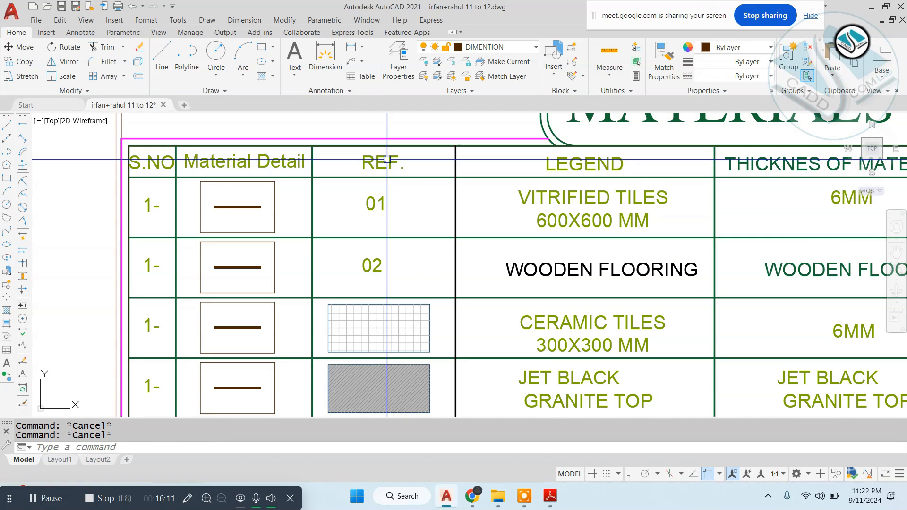
scroll(387, 160, down, 2)
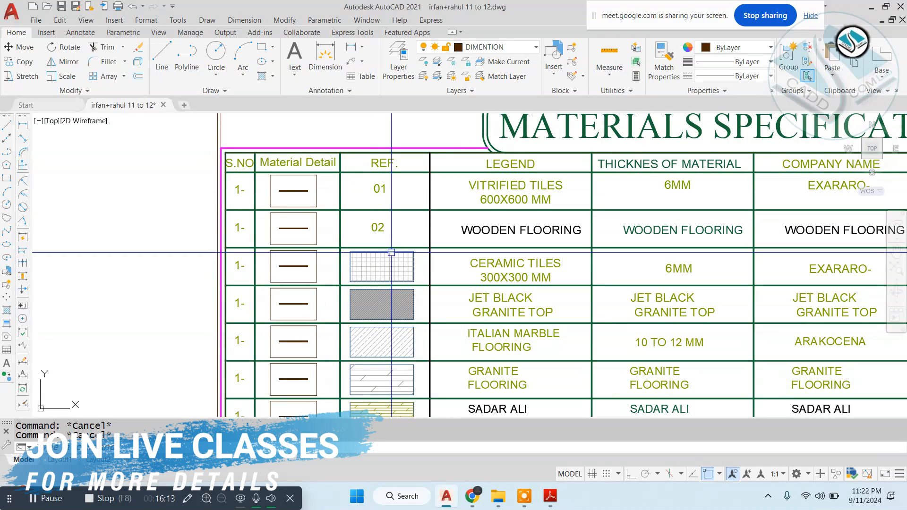
middle_drag(400, 279, 389, 196)
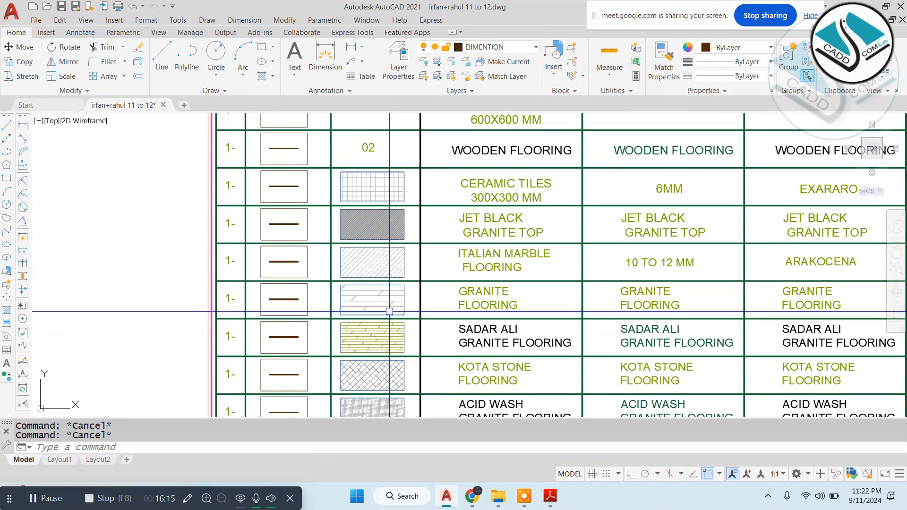
scroll(405, 258, down, 2)
middle_drag(410, 242, 393, 261)
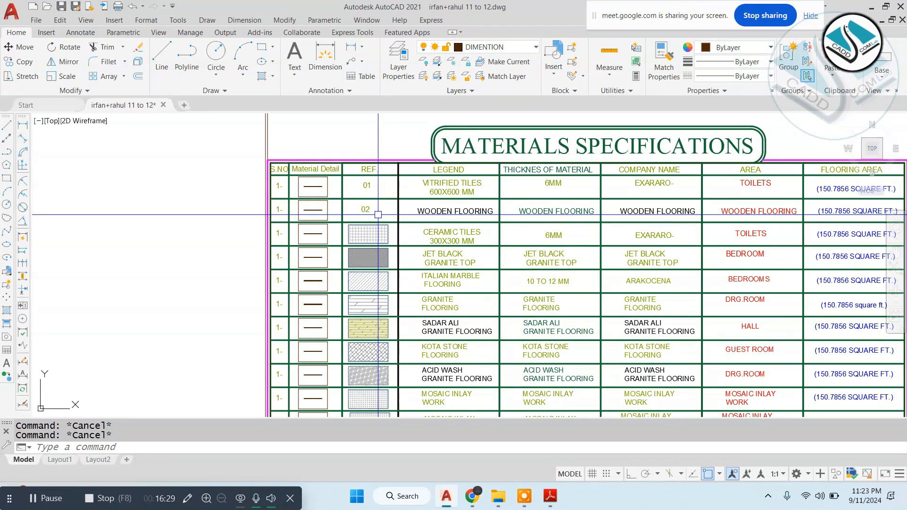
scroll(425, 212, up, 2)
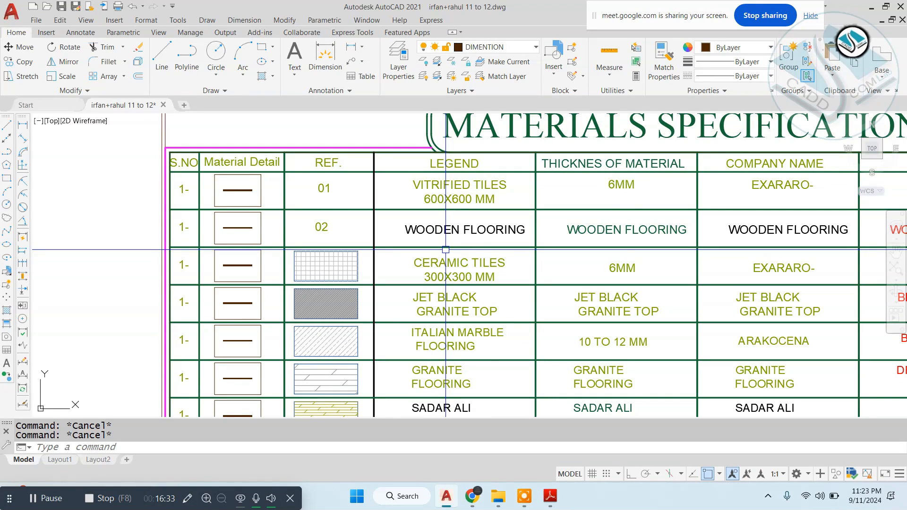
scroll(446, 249, down, 6)
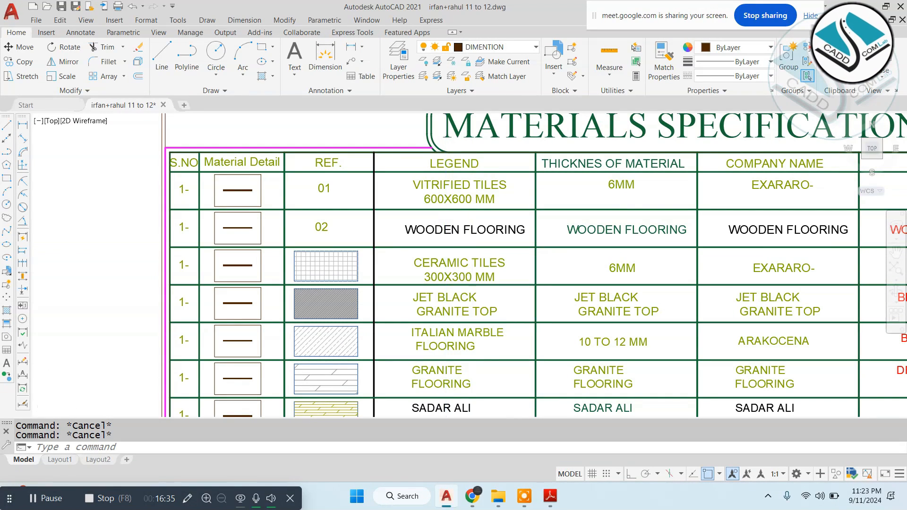
scroll(468, 286, up, 7)
middle_drag(289, 176, 455, 296)
key(Escape)
key(Escape)
text(L)
key(space)
scroll(507, 280, up, 4)
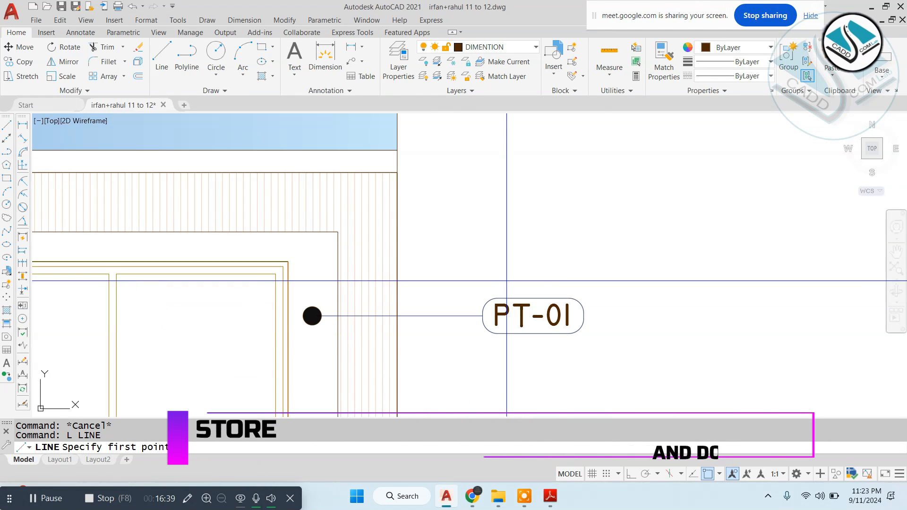
key(Escape)
- Copy the first-floor PT-01 tag with its leader and dot up onto the blue glass band above
click(648, 257)
click(472, 345)
click(323, 288)
click(315, 324)
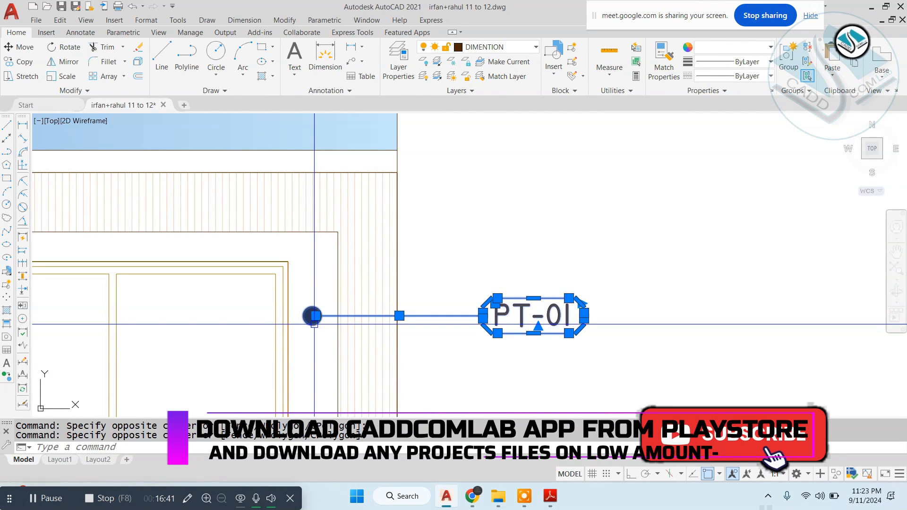
text(CO)
key(space)
click(304, 324)
middle_drag(337, 161, 331, 281)
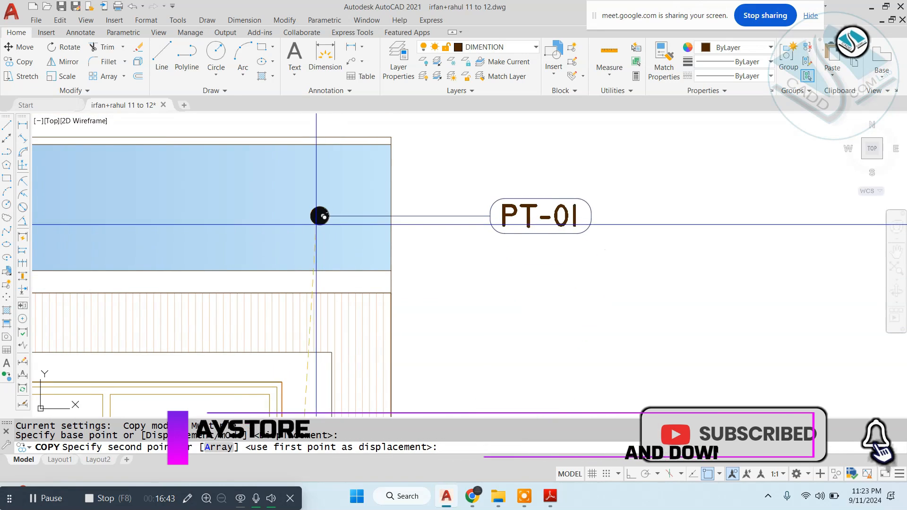
click(288, 222)
key(Escape)
- Change the text of the copied tag beside the blue glass band to GL-01
double_click(498, 201)
key(ctrl+a)
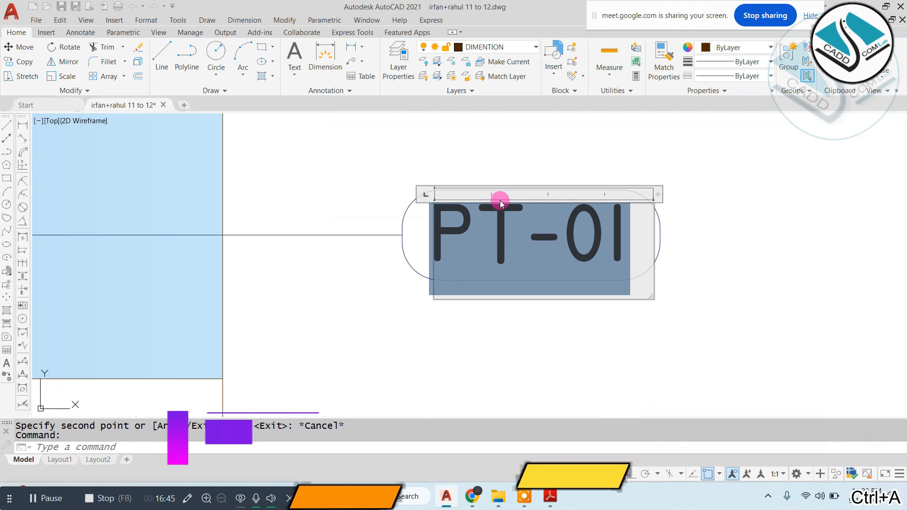
text(G)
text(-01)
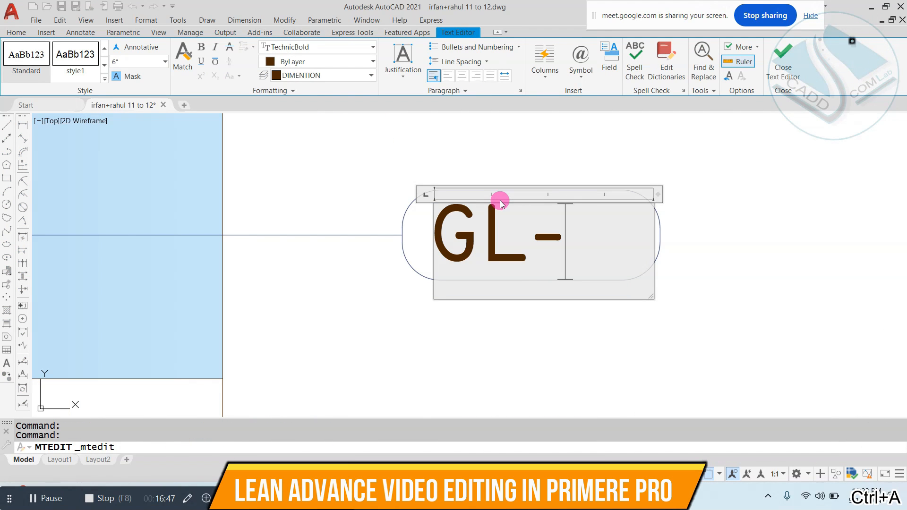
click(707, 264)
key(Escape)
key(Escape)
scroll(707, 264, down, 10)
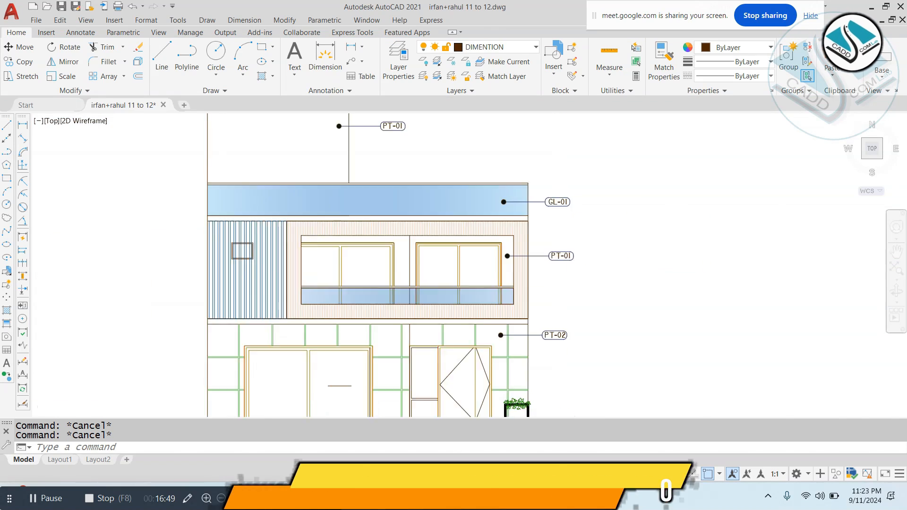
scroll(520, 222, up, 2)
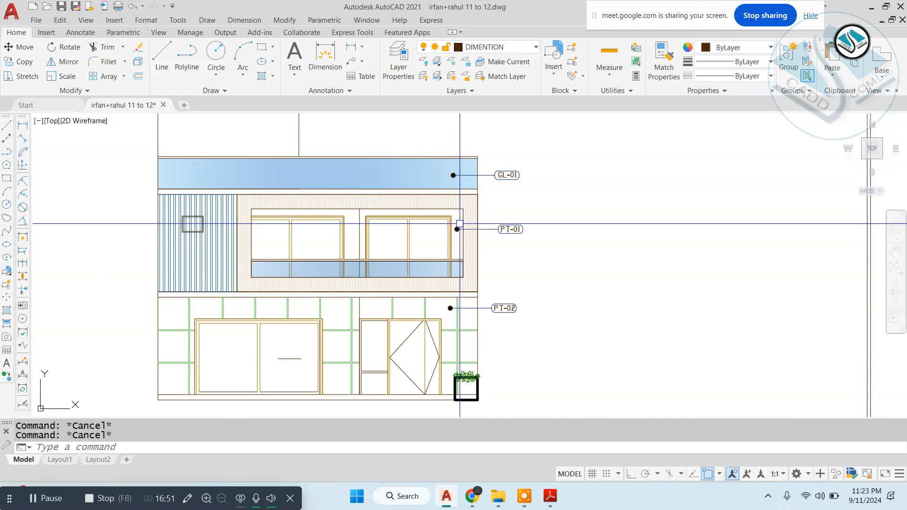
scroll(460, 223, up, 1)
scroll(431, 203, down, 1)
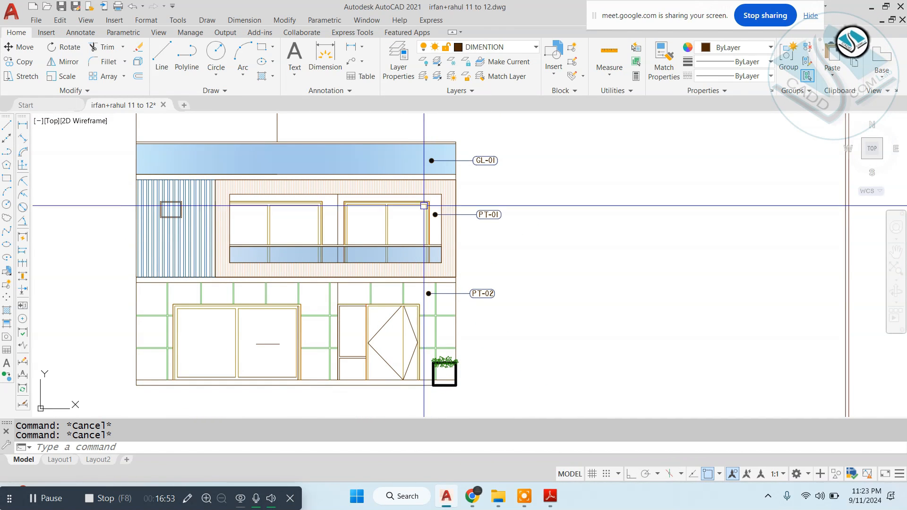
middle_drag(457, 305, 541, 347)
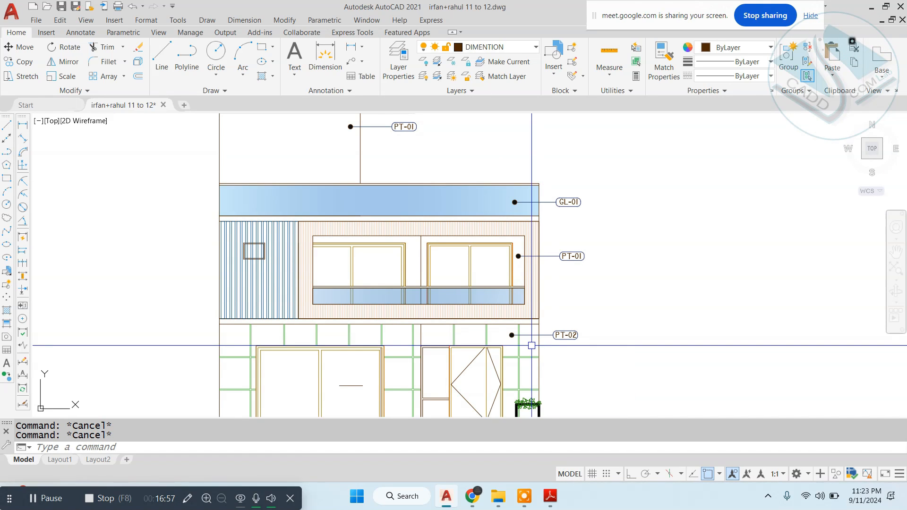
- Copy the GL-01 material tag from the upper glass band onto the balcony's glass railing
scroll(550, 208, up, 4)
click(589, 189)
click(608, 204)
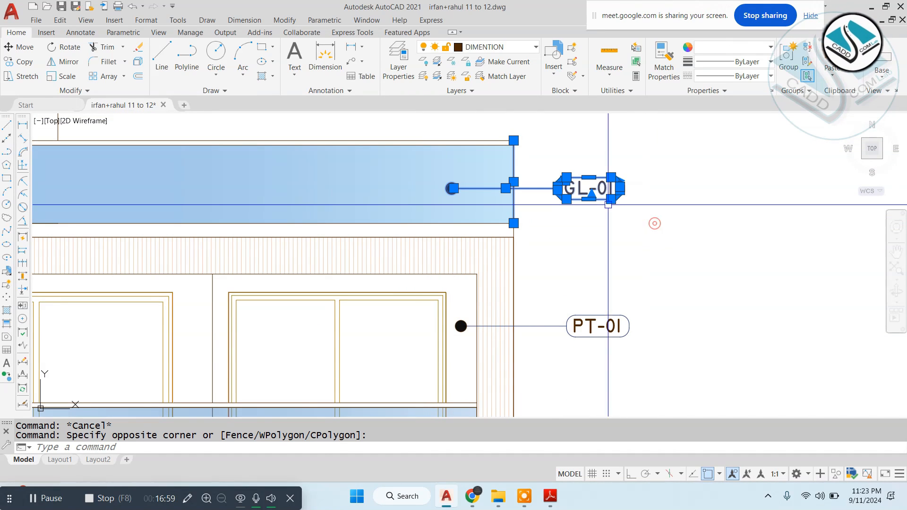
text(co)
key(Return)
click(452, 189)
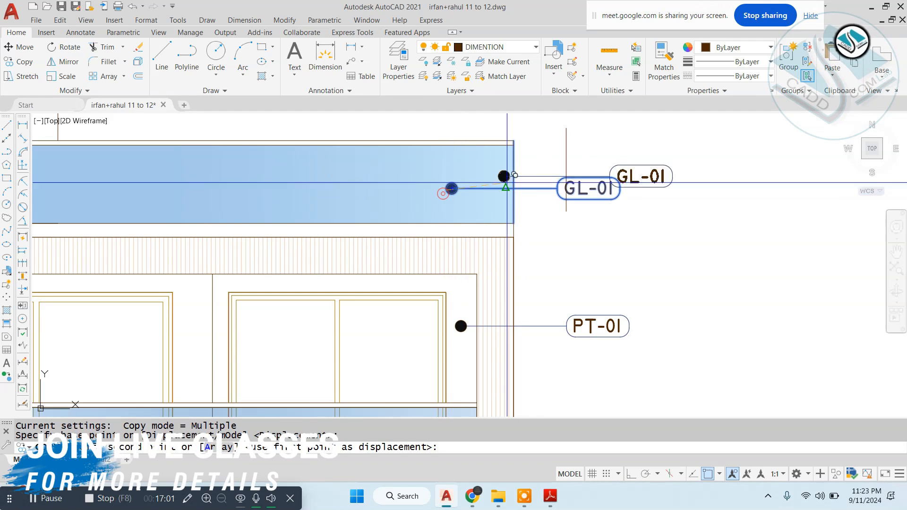
middle_drag(512, 333, 502, 149)
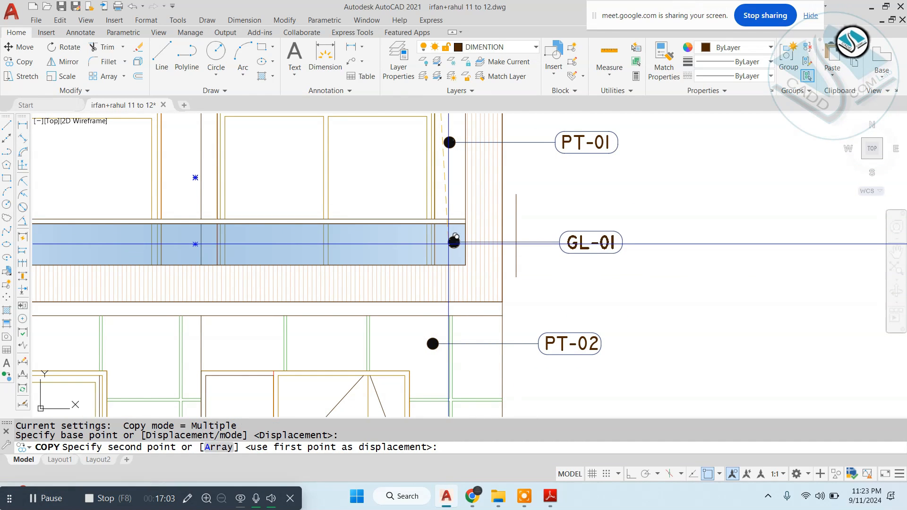
click(444, 245)
key(Escape)
- Erase the stray vertical line copied along with the GL-01 tag at the balcony railing
scroll(516, 205, up, 3)
click(539, 246)
text(e)
key(Return)
scroll(586, 268, down, 4)
key(Escape)
middle_drag(596, 223, 580, 282)
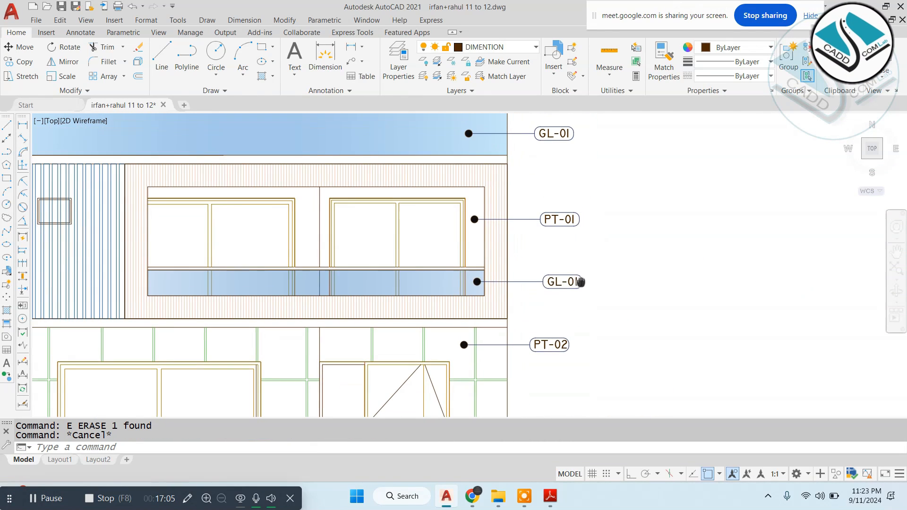
- Mirror the PT-02 tag about a vertical line beyond the elevation's right side with Ortho on, keeping the source objects
scroll(599, 280, down, 2)
mouse_move(652, 318)
middle_down()
mouse_move(620, 287)
mouse_move(569, 283)
mouse_move(618, 269)
middle_up()
scroll(531, 292, up, 6)
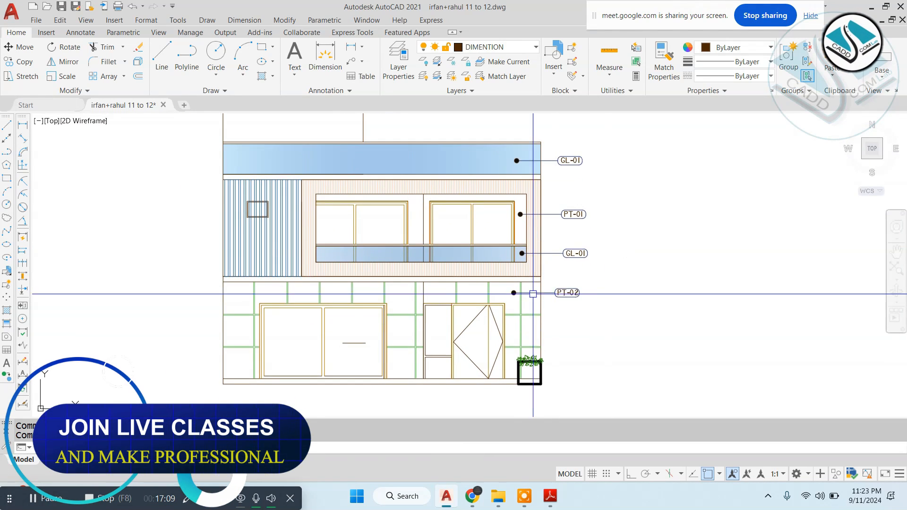
drag(469, 271, 641, 336)
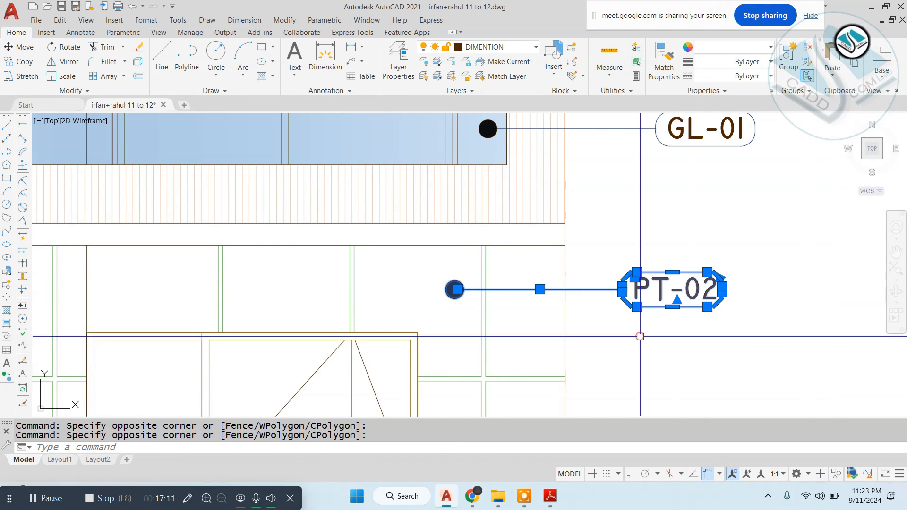
scroll(515, 216, down, 4)
text(MI)
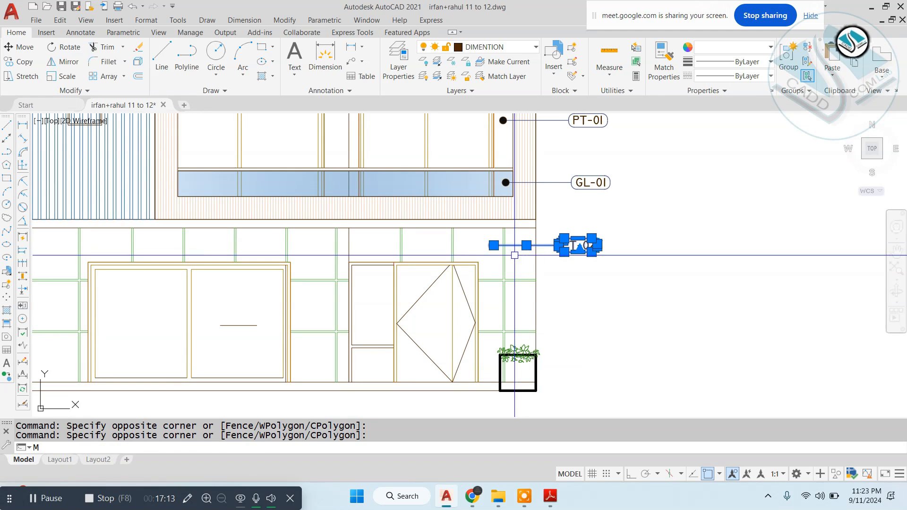
key(Return)
click(645, 230)
click(632, 474)
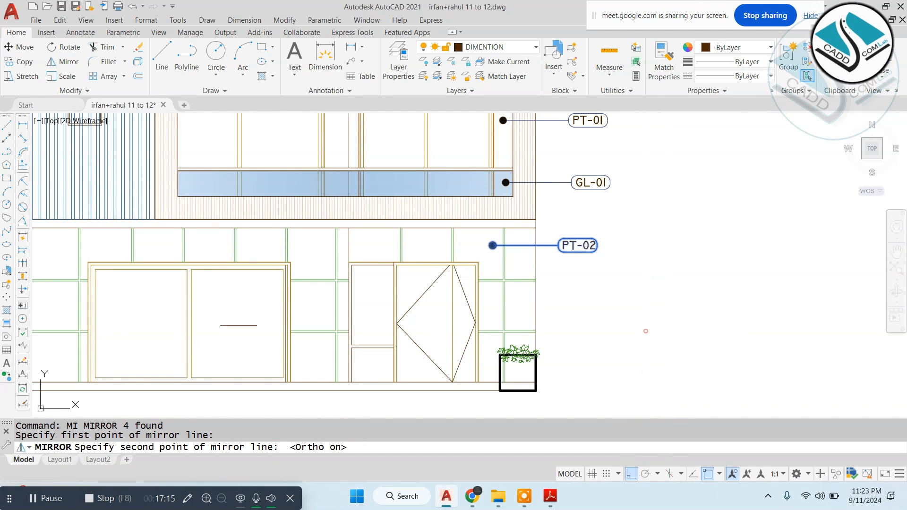
click(645, 331)
scroll(582, 239, up, 4)
key(Return)
- Erase the original PT-02 tag, including its leader and dot, from the right end of the ground-floor wall
drag(644, 213, 501, 300)
text(E)
key(Return)
drag(368, 232, 359, 255)
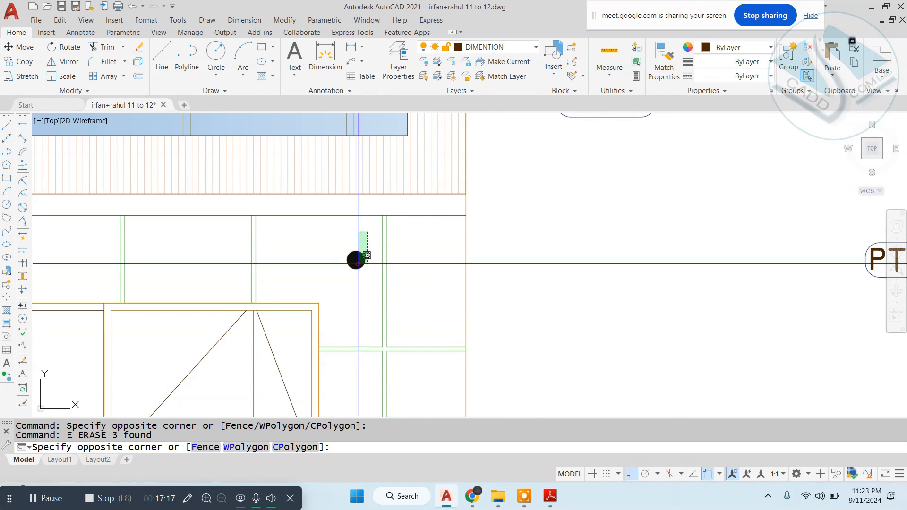
key(Escape)
scroll(359, 260, down, 4)
- Move the mirrored PT-02 tag by its dot to the left end of the ground-floor tiled wall, with Ortho off
drag(723, 224, 524, 296)
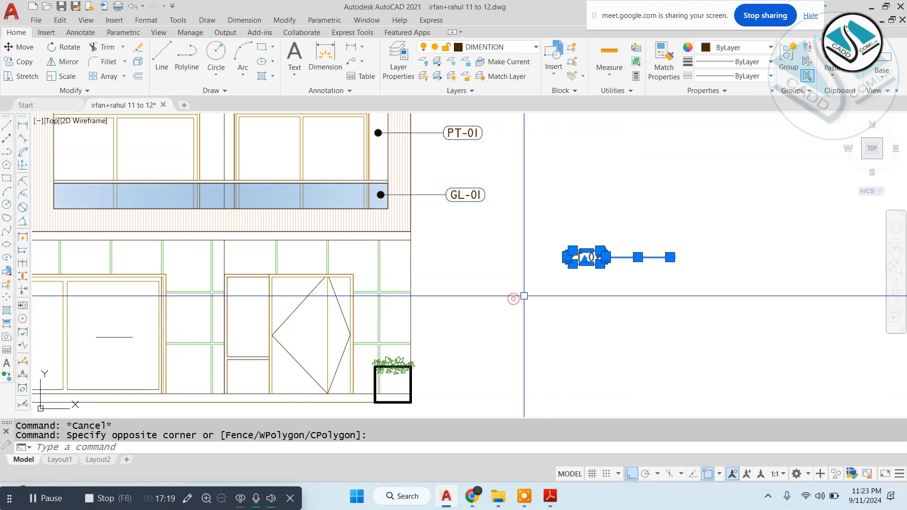
text(M)
key(Return)
click(671, 258)
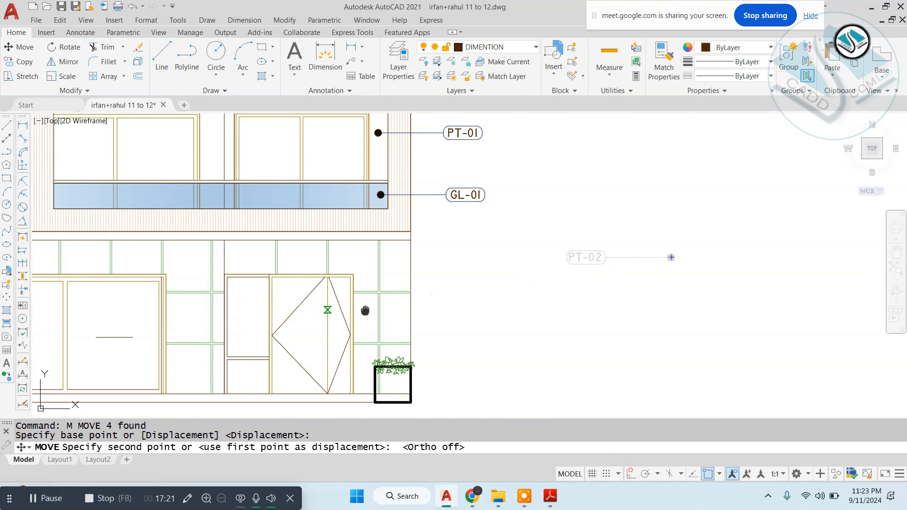
scroll(366, 310, up, 4)
click(359, 266)
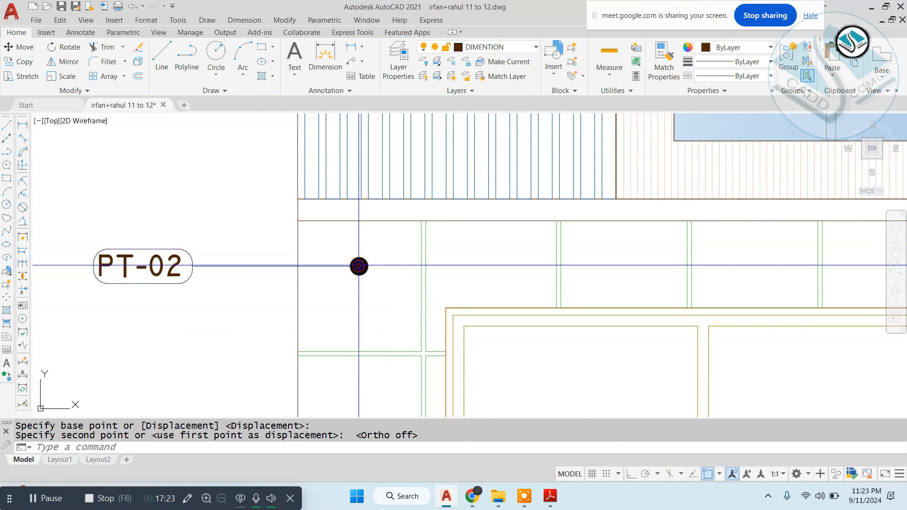
key(Escape)
scroll(359, 266, down, 4)
key(Escape)
middle_drag(571, 269, 560, 261)
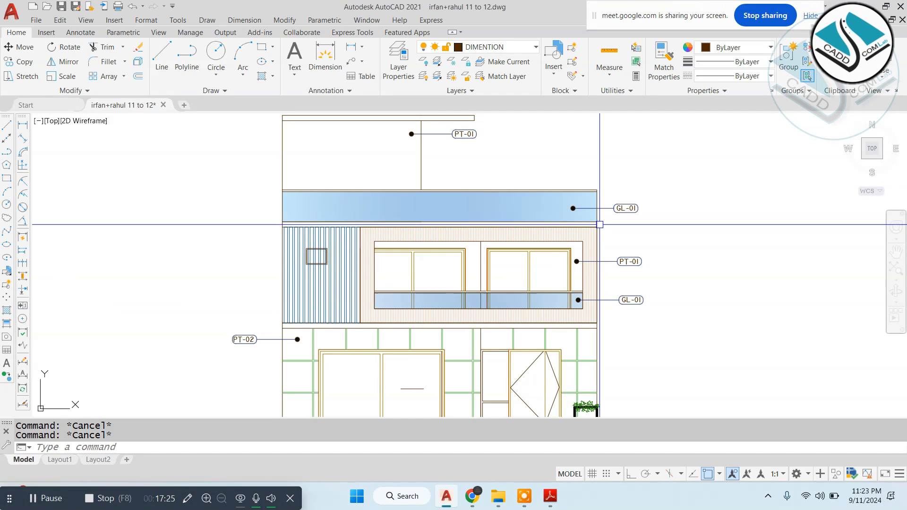
- Mirror the upper glass band's GL-01 tag about a vertical line to its right with Ortho on, keeping the source objects
scroll(610, 206, up, 5)
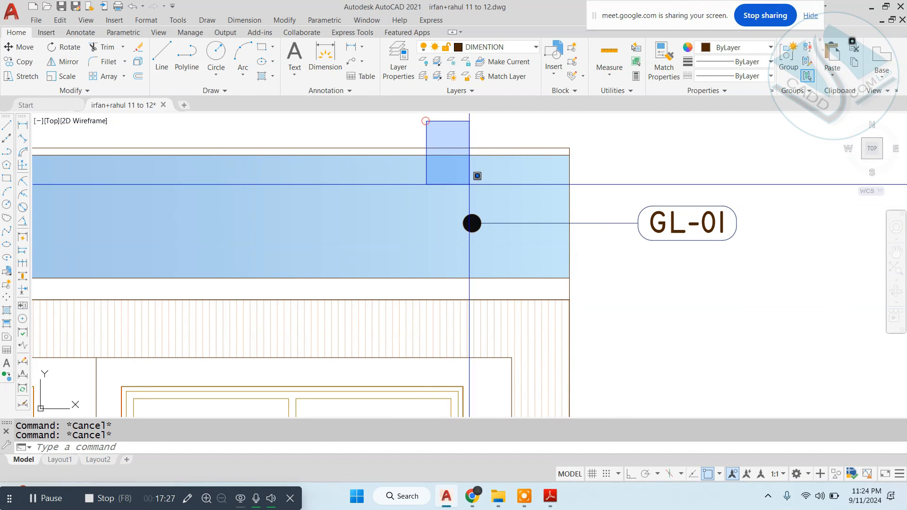
click(765, 181)
click(599, 255)
scroll(641, 239, down, 3)
scroll(600, 244, up, 1)
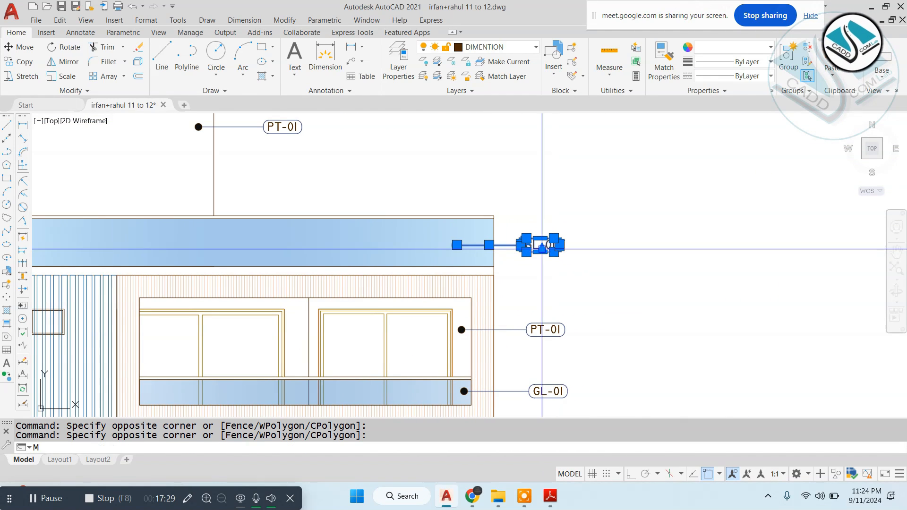
text(mi)
key(Return)
click(660, 188)
scroll(405, 337, down, 2)
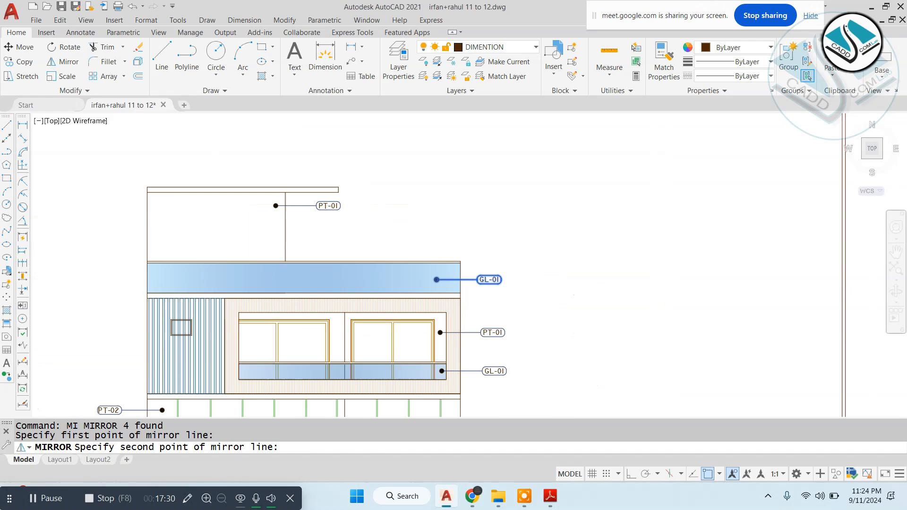
click(628, 474)
click(579, 359)
key(Return)
- Erase the original GL-01 tag at the right end of the upper glass band
scroll(502, 243, up, 3)
click(415, 235)
click(575, 304)
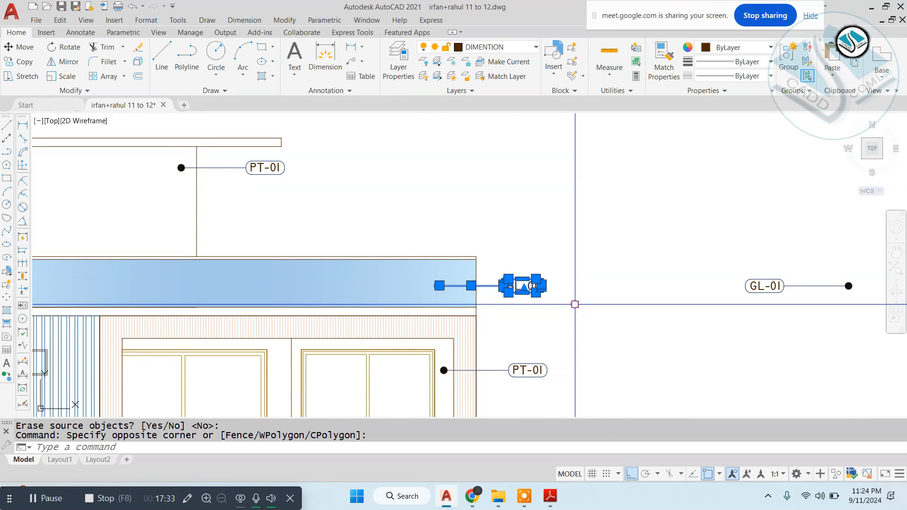
text(e)
key(Return)
- Move the mirrored GL-01 tag by its dot onto the left end of the upper glass band, with Ortho off
middle_drag(575, 304, 493, 290)
click(618, 258)
click(778, 288)
text(m)
key(Return)
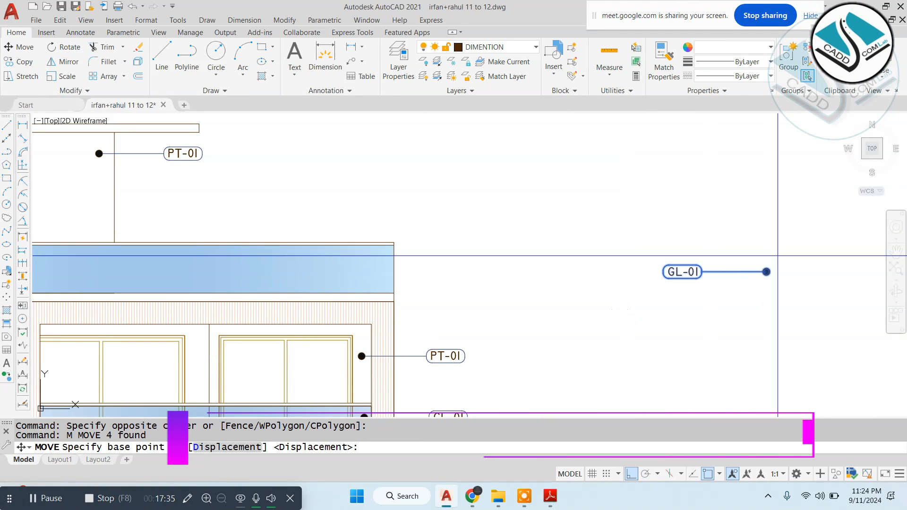
click(767, 271)
middle_drag(354, 266, 708, 239)
click(632, 474)
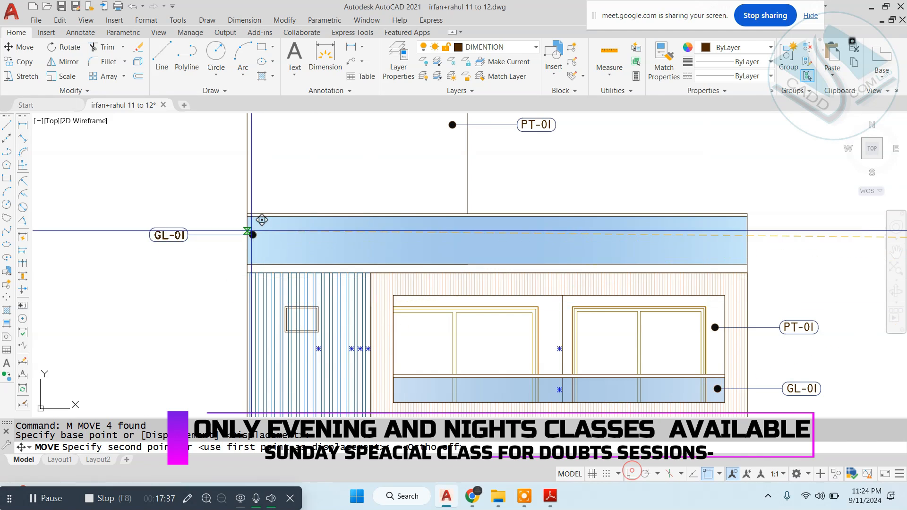
scroll(380, 161, down, 4)
key(Escape)
scroll(450, 199, up, 2)
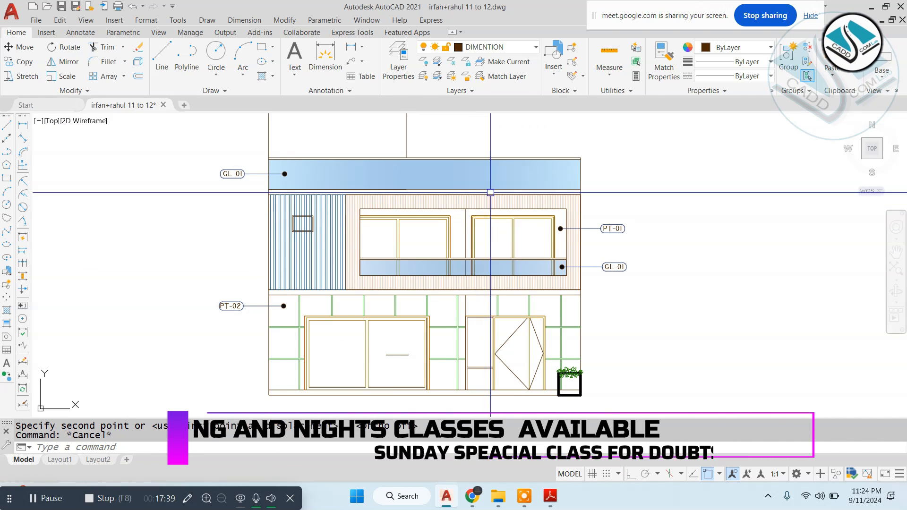
- Move the PT-01 tag beside the first-floor window up to near the top of the recessed wall
scroll(550, 257, up, 5)
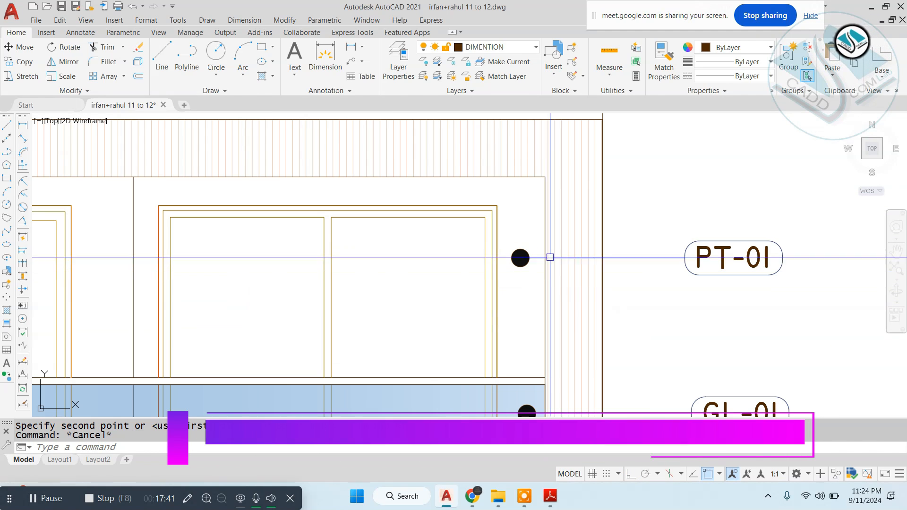
key(Escape)
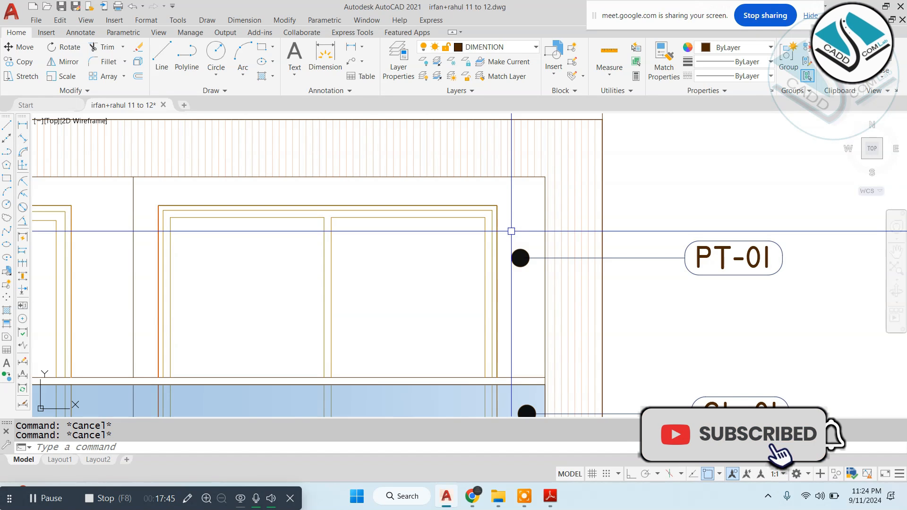
scroll(513, 236, up, 4)
drag(585, 241, 487, 339)
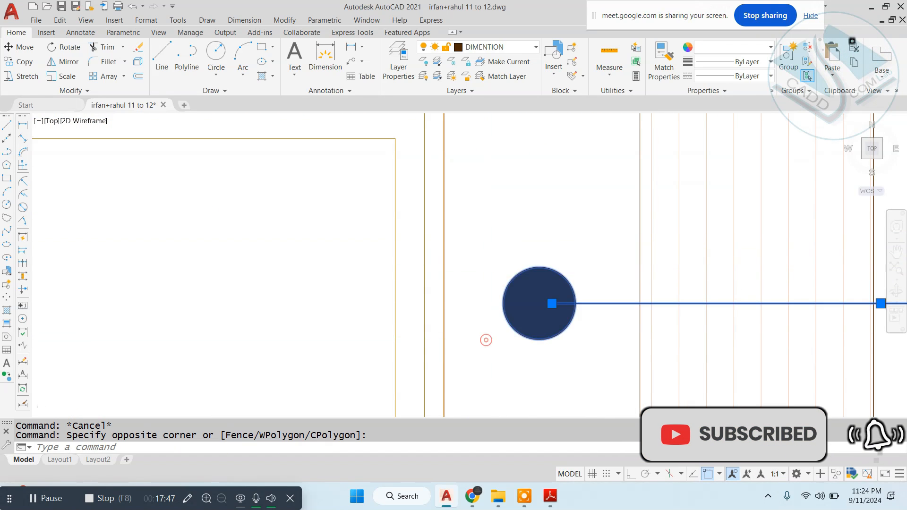
scroll(486, 338, down, 4)
click(767, 202)
click(659, 316)
text(m)
key(Return)
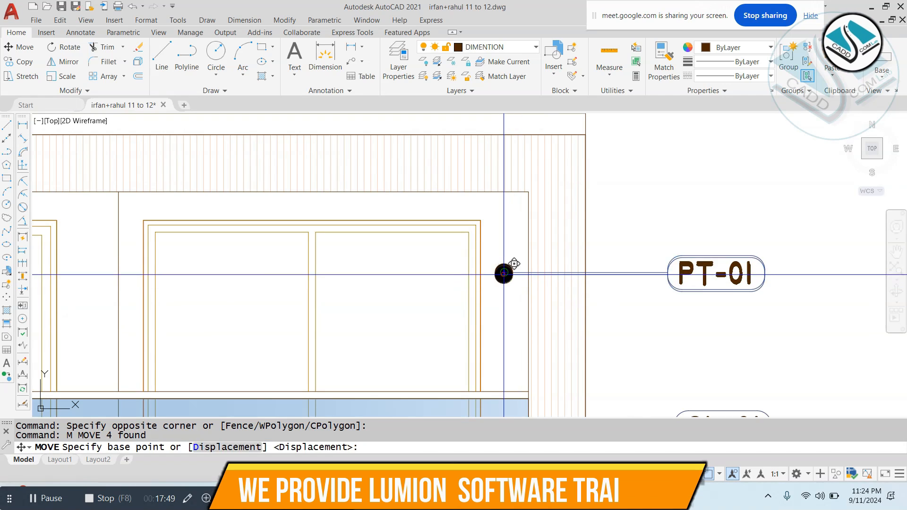
click(504, 272)
scroll(506, 222, down, 8)
key(Escape)
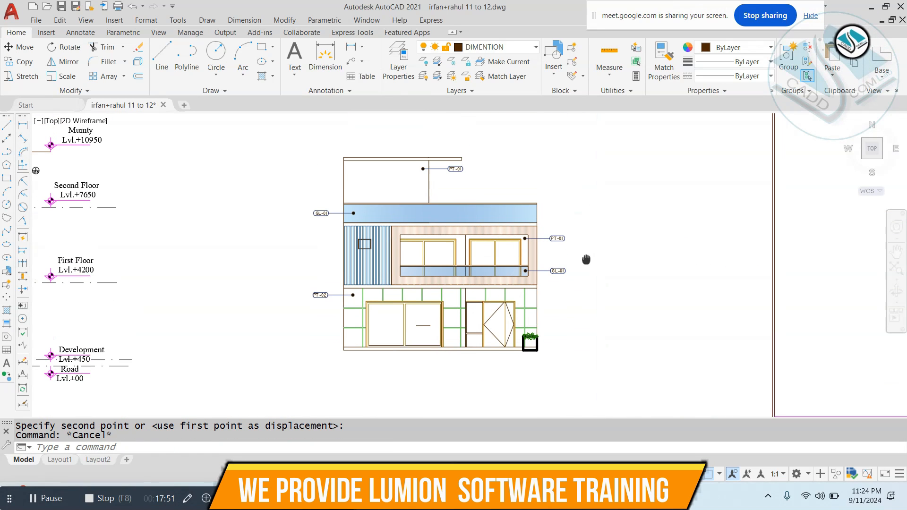
- Examine the placement of the GL-01, PT-01 and PT-02 tags across the front elevation
scroll(350, 223, up, 8)
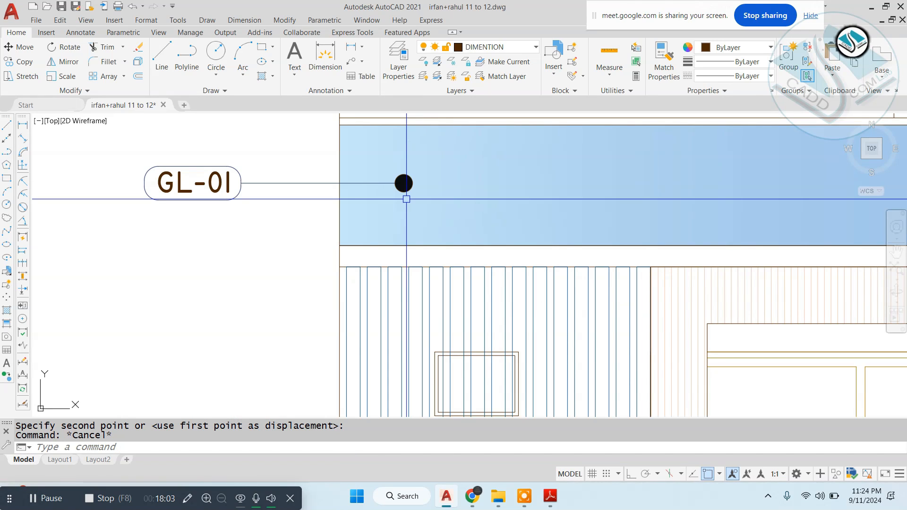
scroll(406, 199, down, 6)
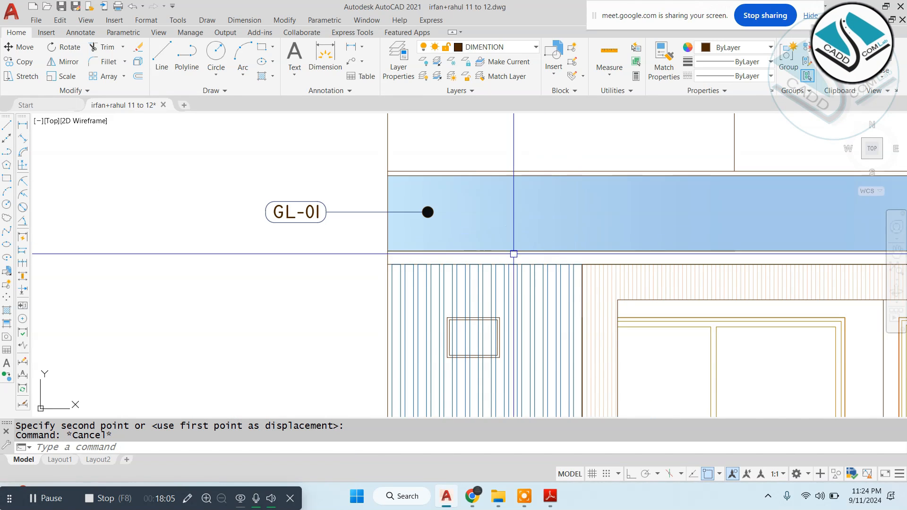
scroll(377, 243, up, 2)
scroll(395, 245, down, 3)
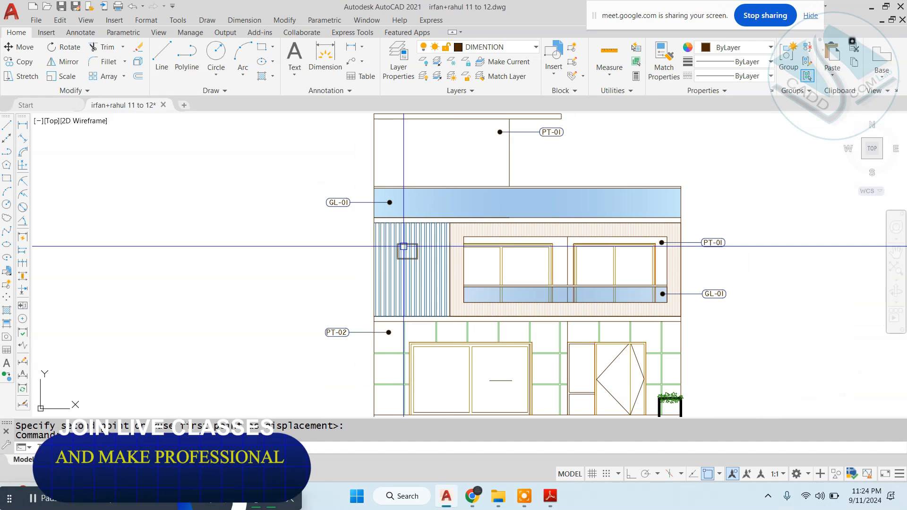
scroll(488, 230, down, 2)
key(Escape)
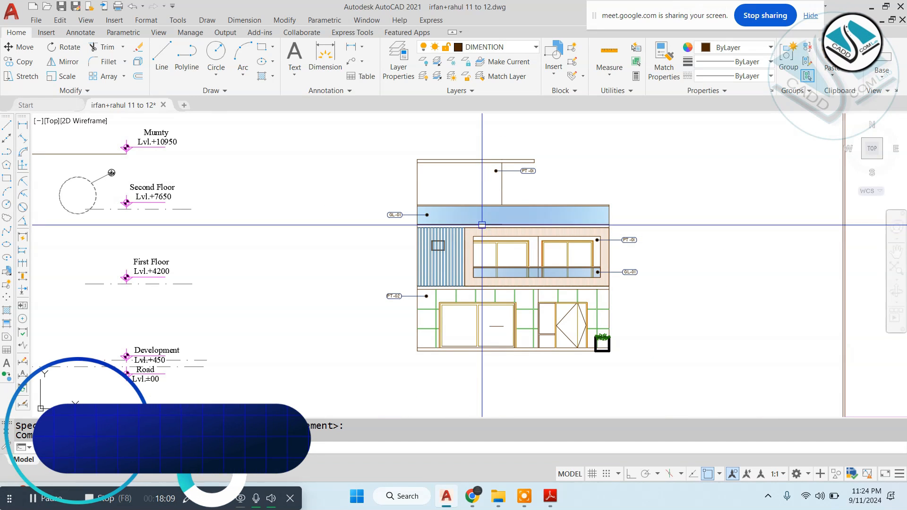
scroll(502, 170, up, 6)
key(Escape)
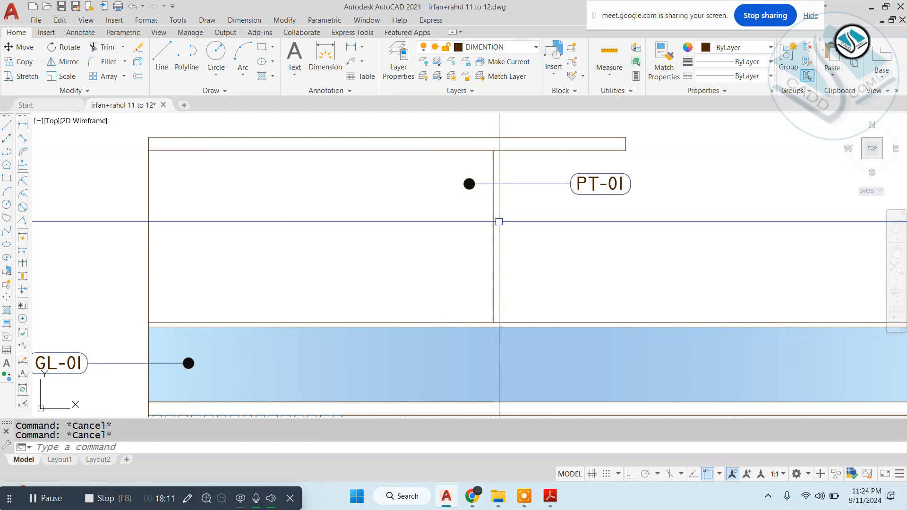
scroll(499, 221, down, 2)
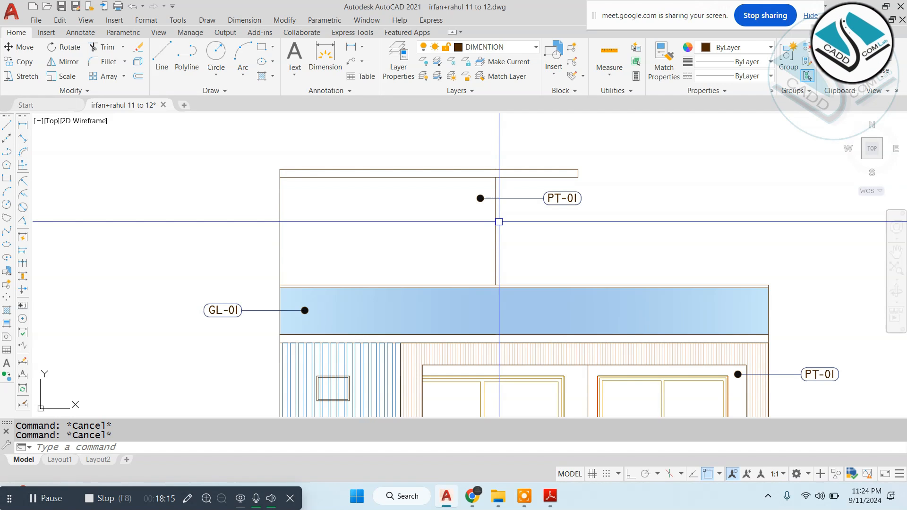
- Switch to the Asian Paints Apex Ultima PDF in Adobe Reader and view the painted house example on page 15
click(548, 496)
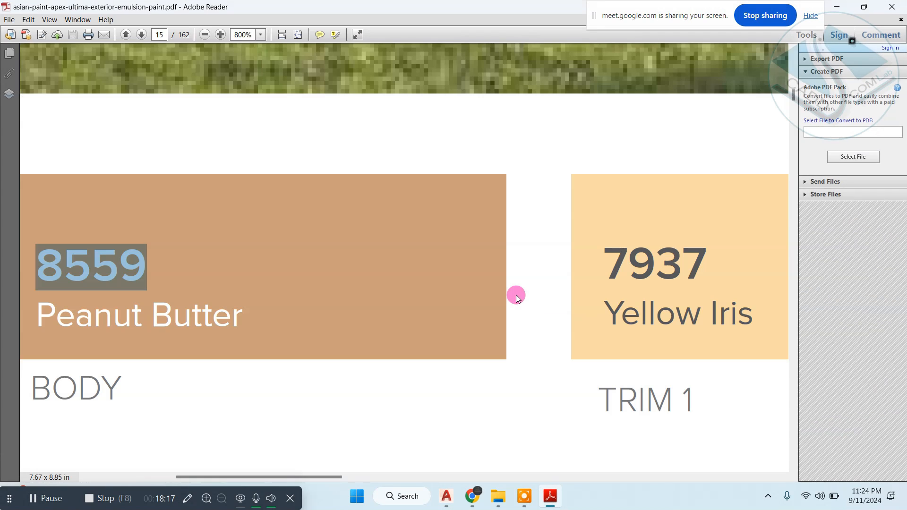
scroll(480, 413, down, 1)
ctrl+scroll(474, 404, down, 4)
scroll(381, 146, up, 6)
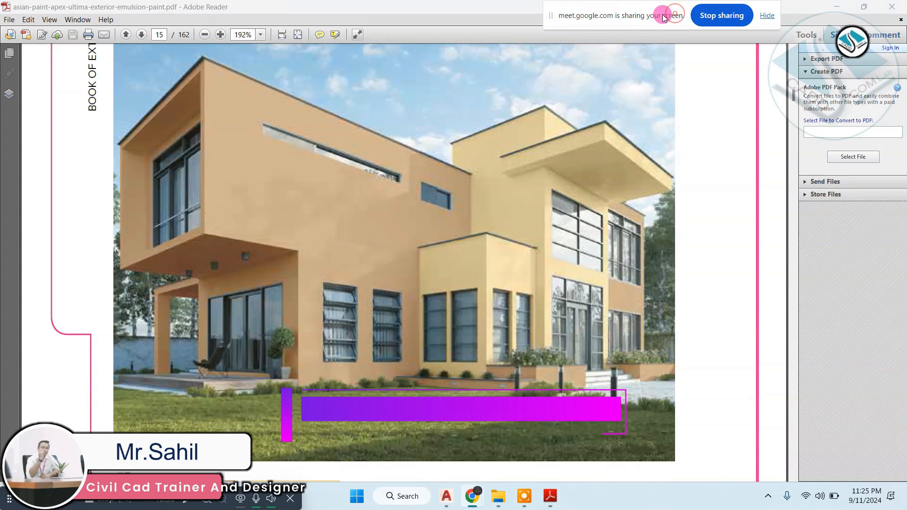
- Switch back to AutoCAD and inspect the Materials Specifications table beside the elevation
key(alt+Tab)
scroll(549, 193, up, 2)
scroll(517, 190, down, 5)
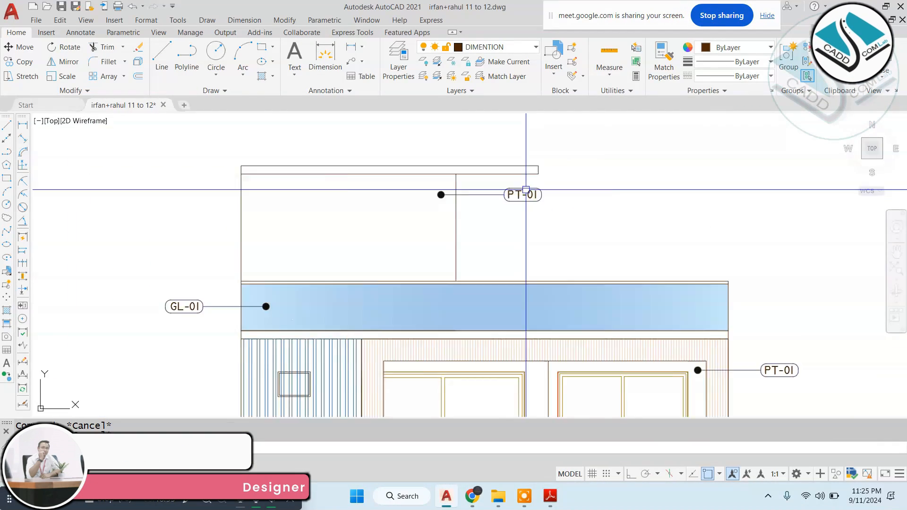
scroll(431, 165, down, 5)
scroll(411, 222, up, 8)
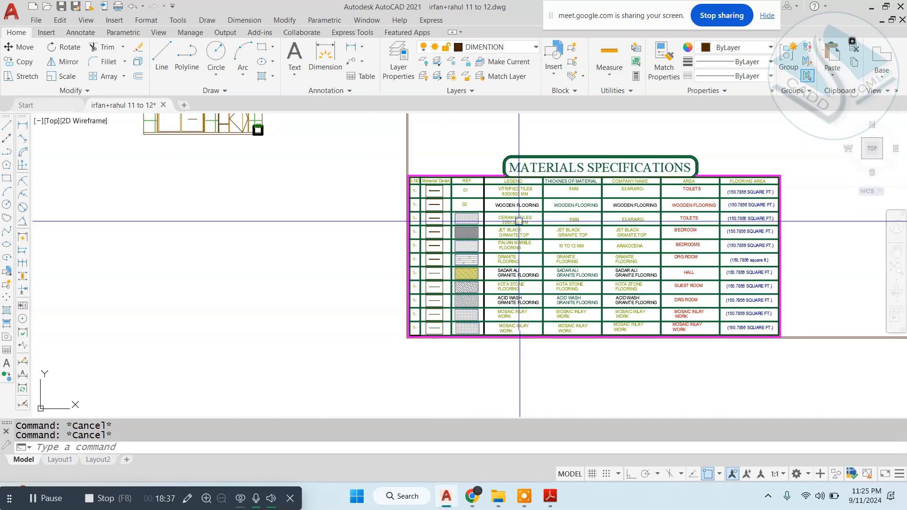
- Compare the Materials Specifications table's rows with the material tags placed on the front elevation
scroll(376, 185, up, 2)
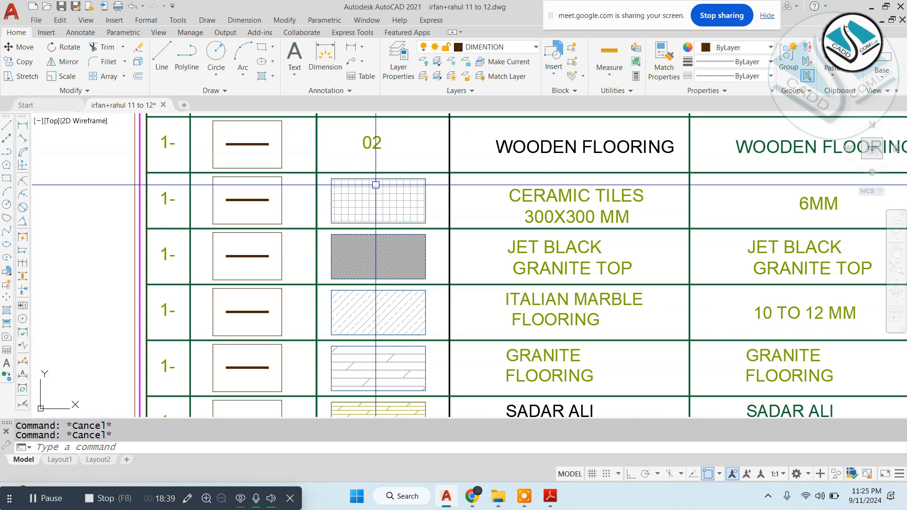
scroll(424, 245, down, 8)
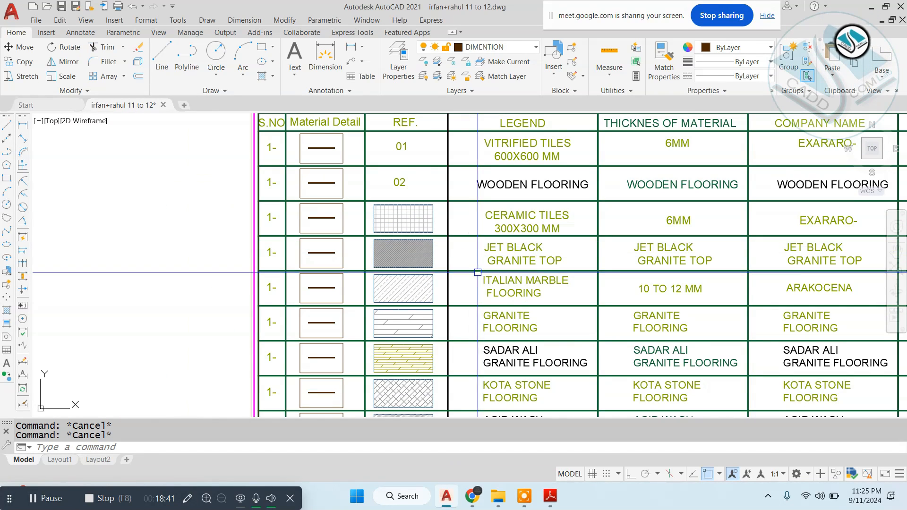
scroll(418, 241, up, 3)
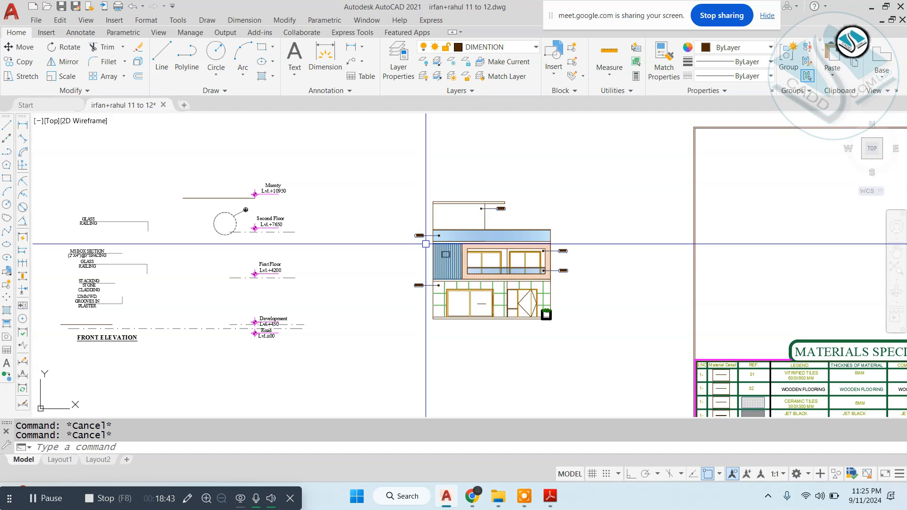
scroll(548, 222, up, 4)
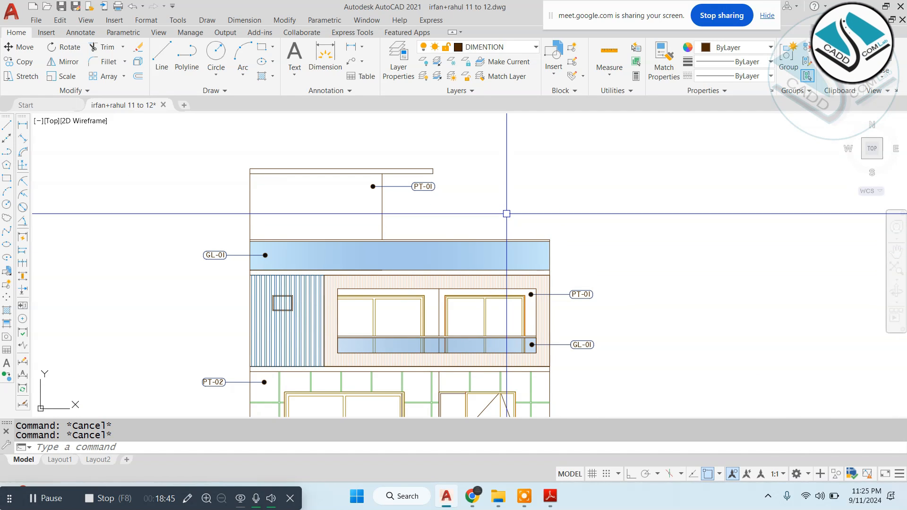
scroll(507, 214, down, 2)
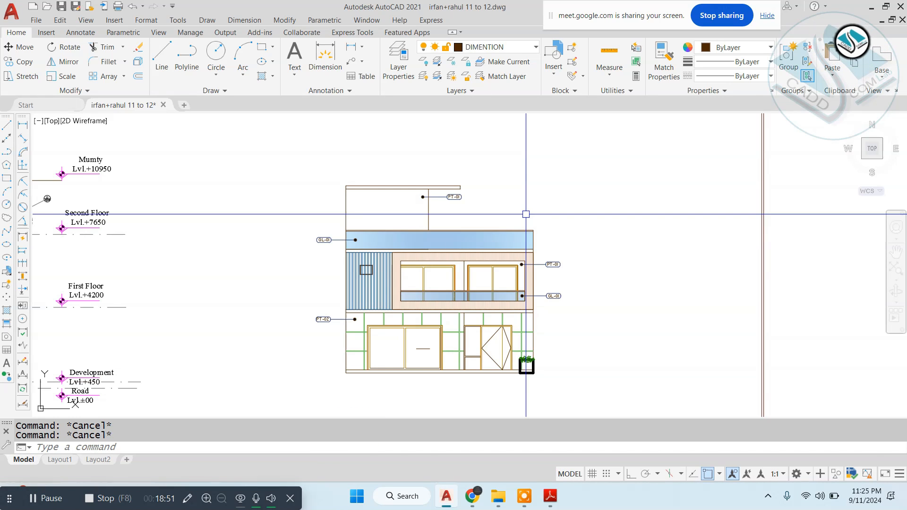
scroll(526, 219, down, 2)
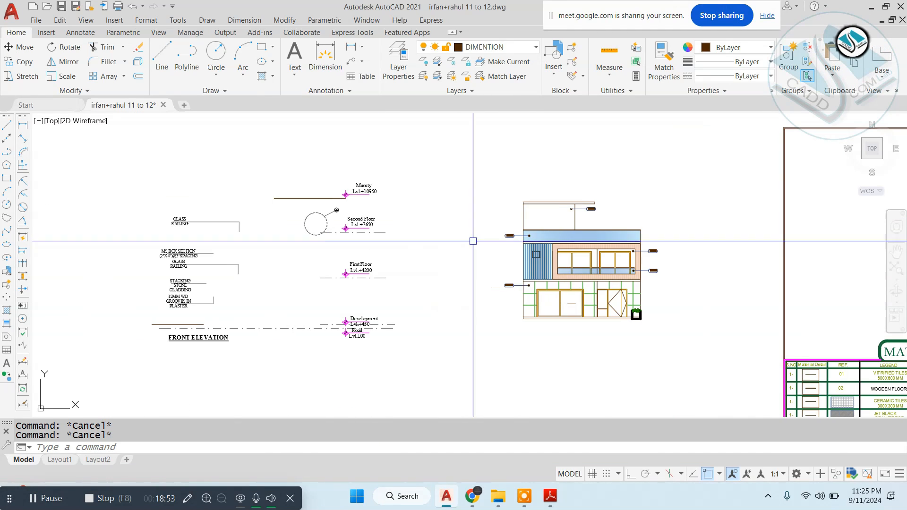
- Move the upper GLASS RAILING note and its leader so the leader ends on the elevation's top glass railing
scroll(536, 210, up, 7)
drag(536, 209, 179, 264)
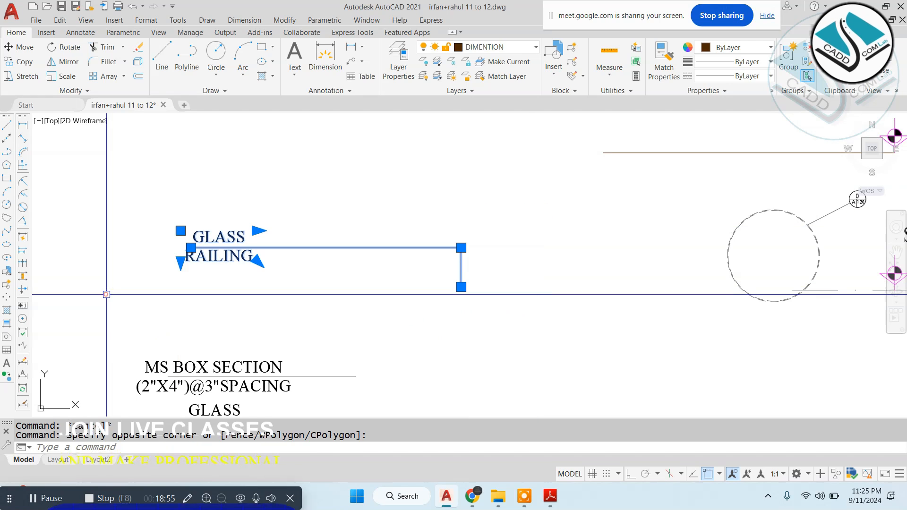
text(m)
key(Return)
scroll(351, 248, down, 2)
scroll(351, 248, down, 3)
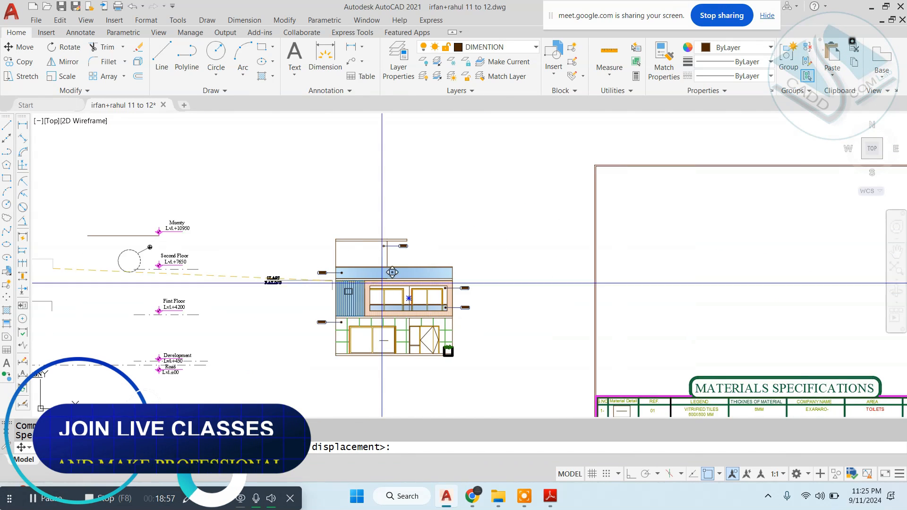
scroll(392, 255, up, 5)
key(Escape)
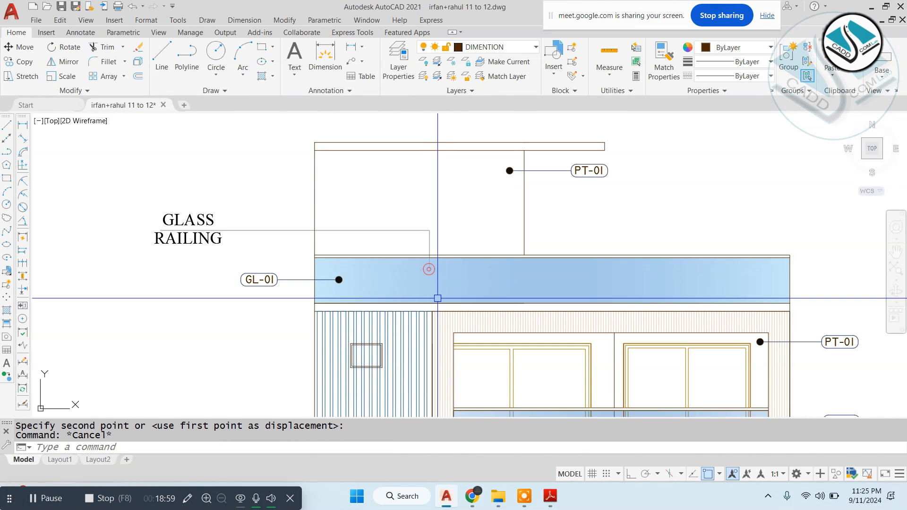
- Draw a small circle at the end of the GLASS RAILING leader and fill it with a black gradient
text(c)
key(Return)
scroll(428, 277, up, 5)
click(438, 249)
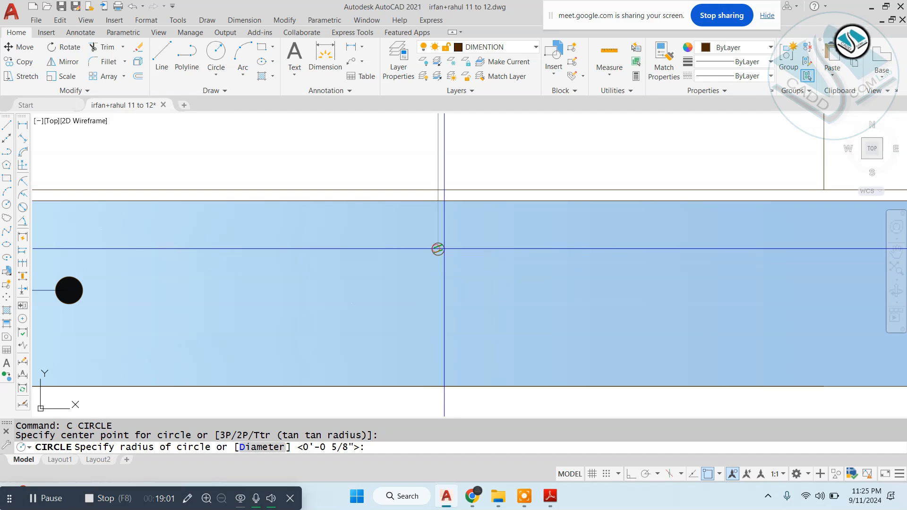
click(455, 257)
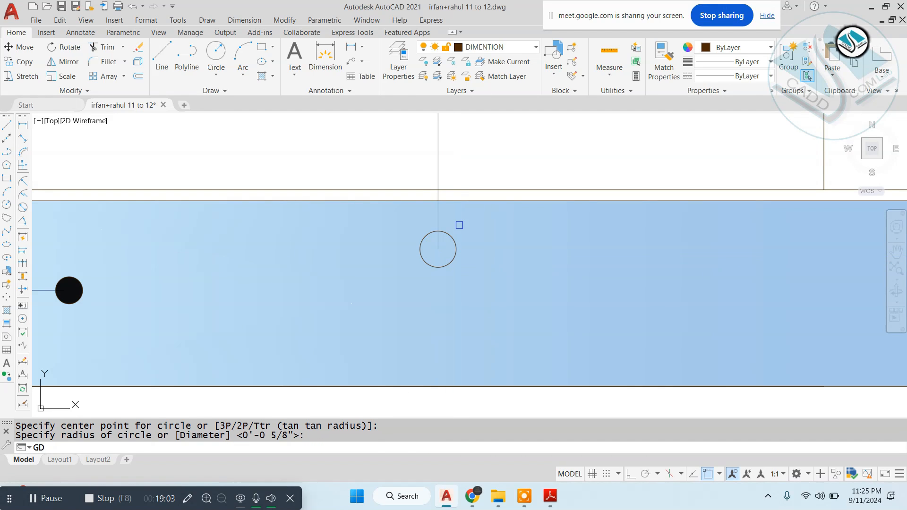
text(GD)
key(Return)
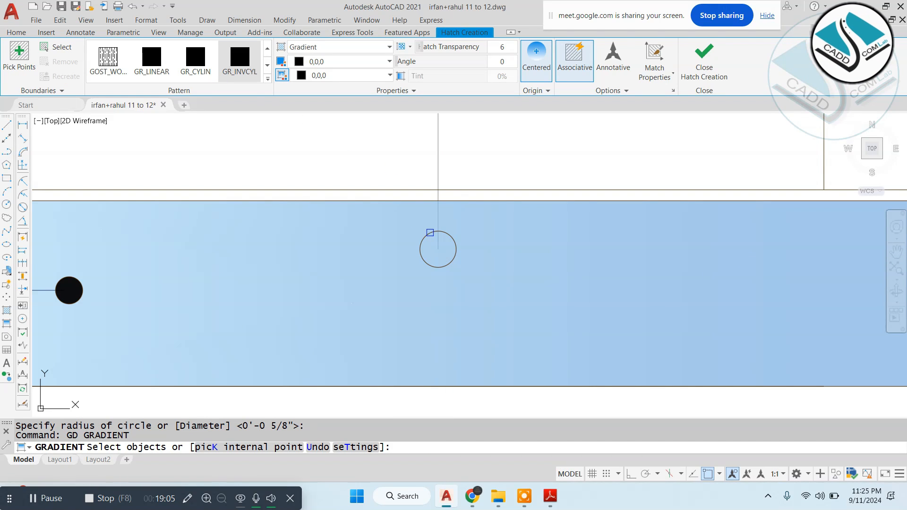
key(Return)
scroll(455, 265, down, 2)
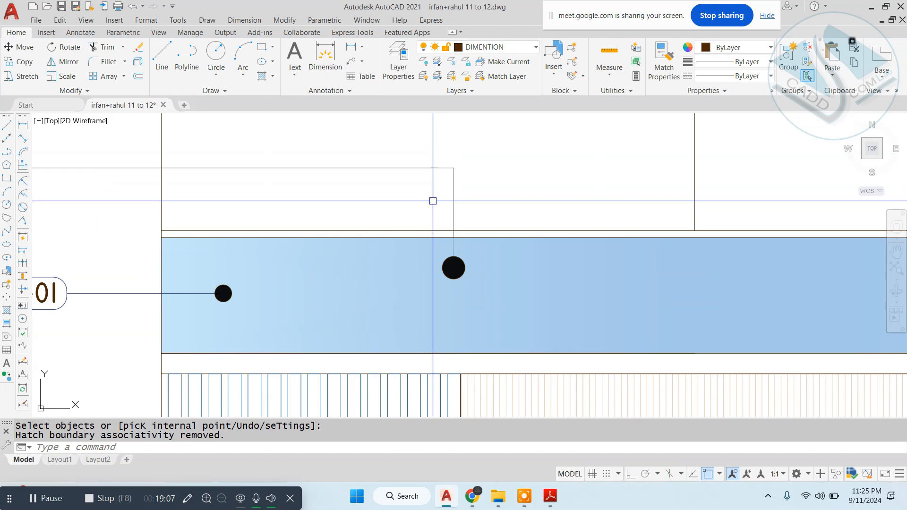
- Turn the filled dot into a block named SDFSDFSF with its base point at the circle's centre, redefining the existing block
click(432, 198)
click(487, 284)
text(B)
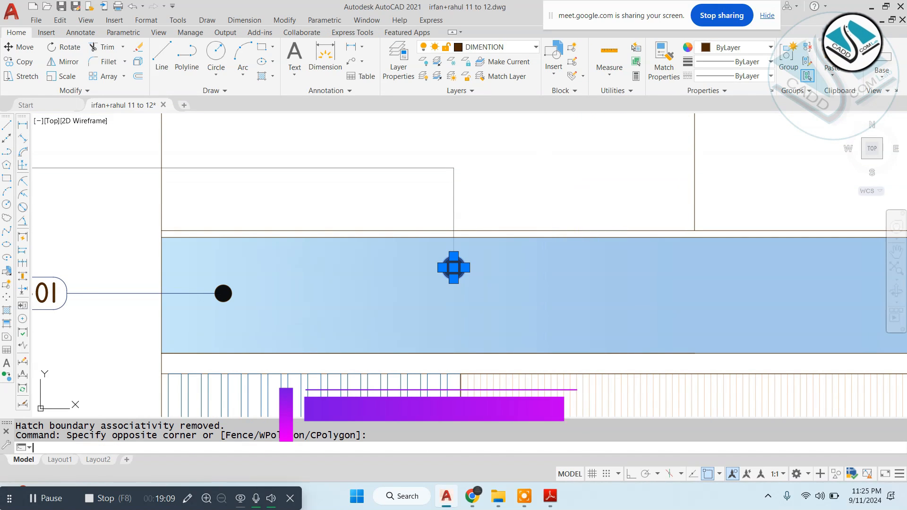
key(Return)
text(SDFSDFSF)
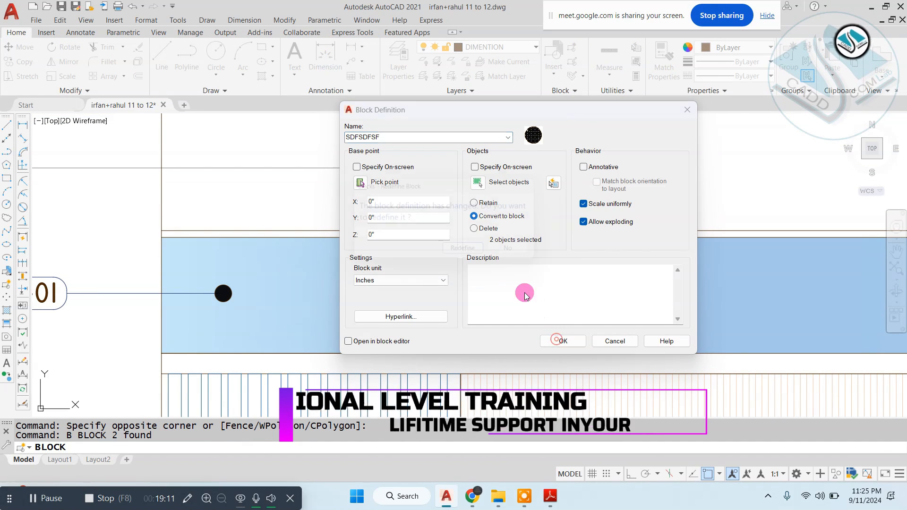
key(Return)
click(518, 255)
click(361, 183)
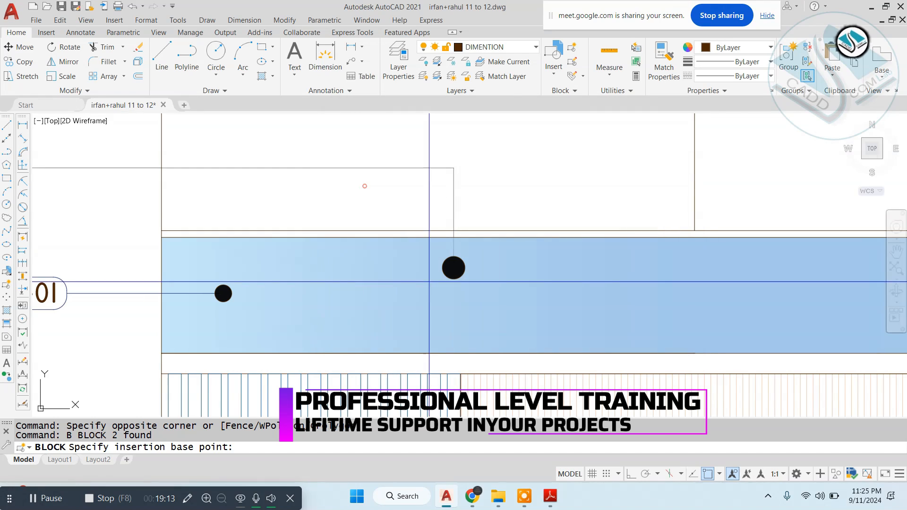
click(454, 267)
click(558, 341)
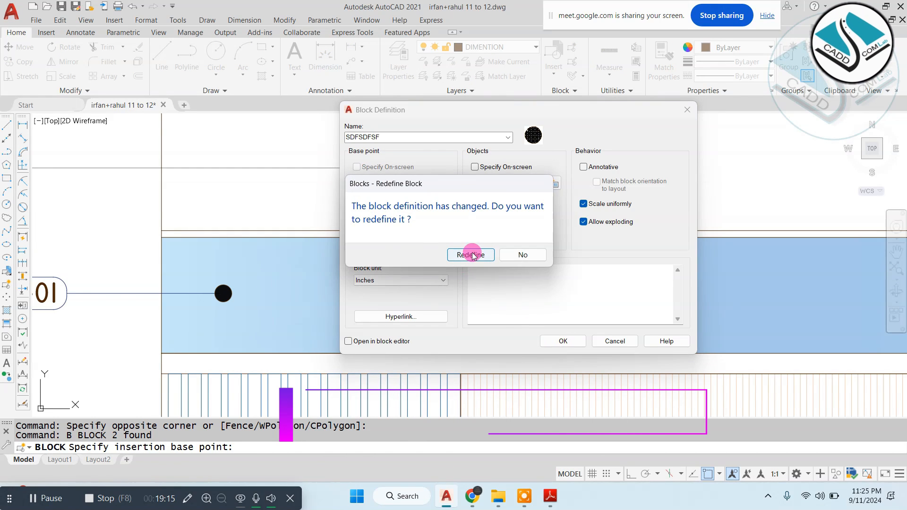
click(470, 255)
click(454, 268)
scroll(455, 257, down, 5)
key(Escape)
key(Escape)
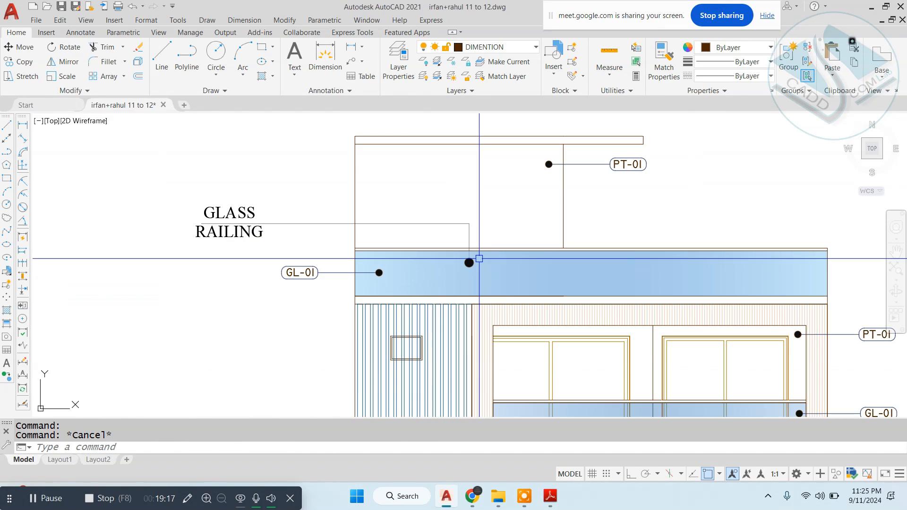
- Set the GLASS RAILING leader's colour to Red
scroll(456, 251, up, 4)
click(514, 193)
click(444, 231)
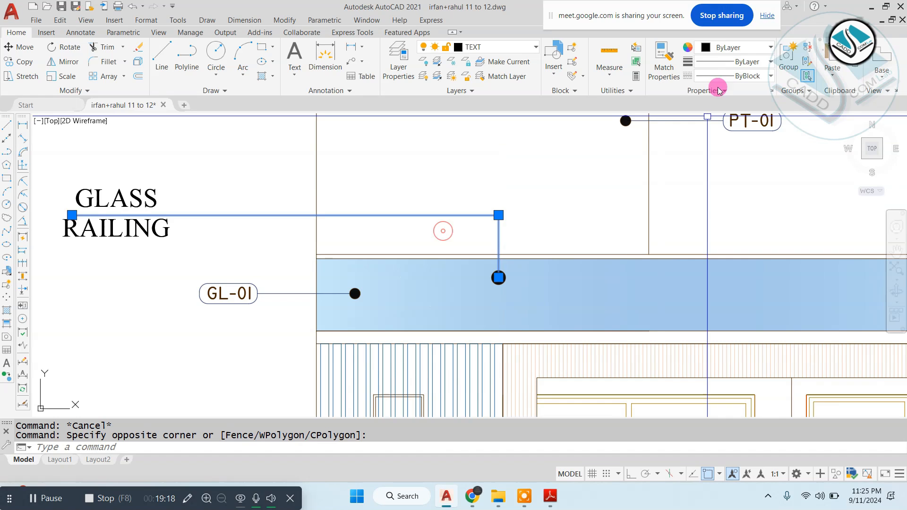
click(745, 49)
click(702, 168)
key(Escape)
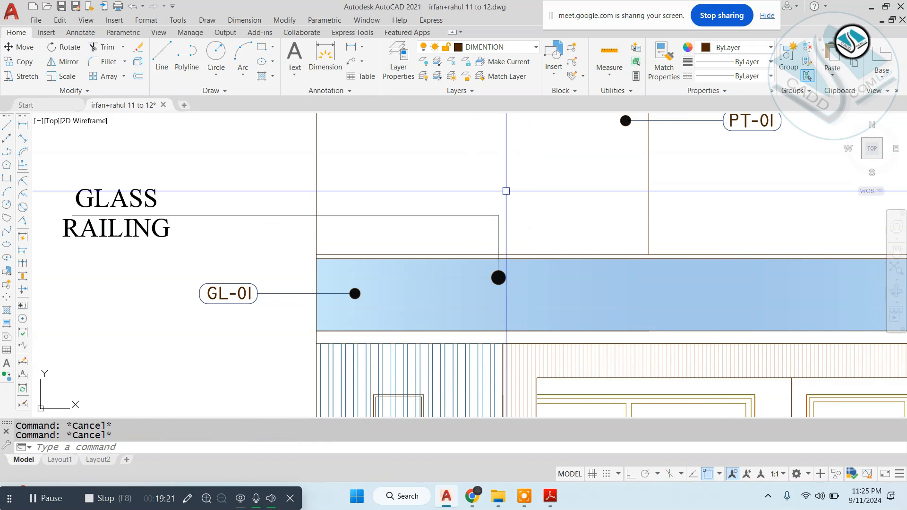
- Explode the GLASS RAILING leader and check its line's properties
click(513, 192)
click(471, 230)
text(x)
key(space)
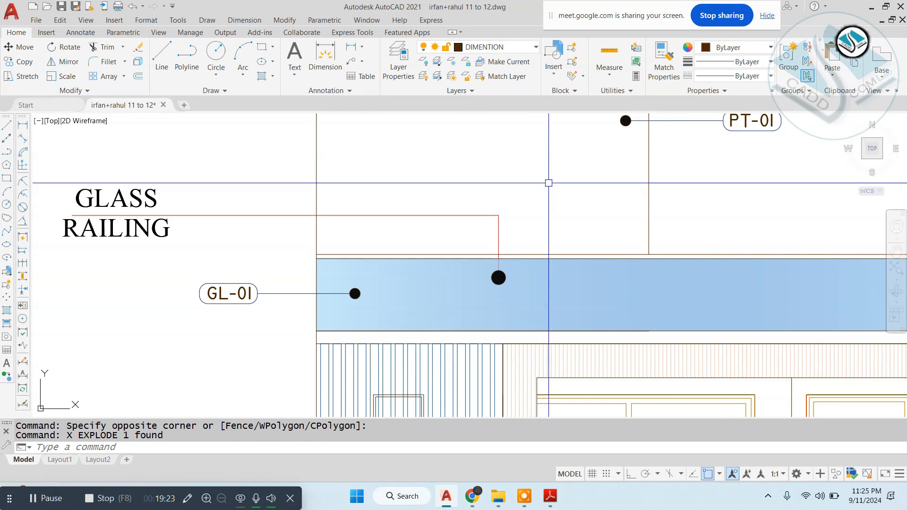
click(548, 183)
key(Escape)
key(Escape)
click(517, 197)
click(461, 223)
key(Escape)
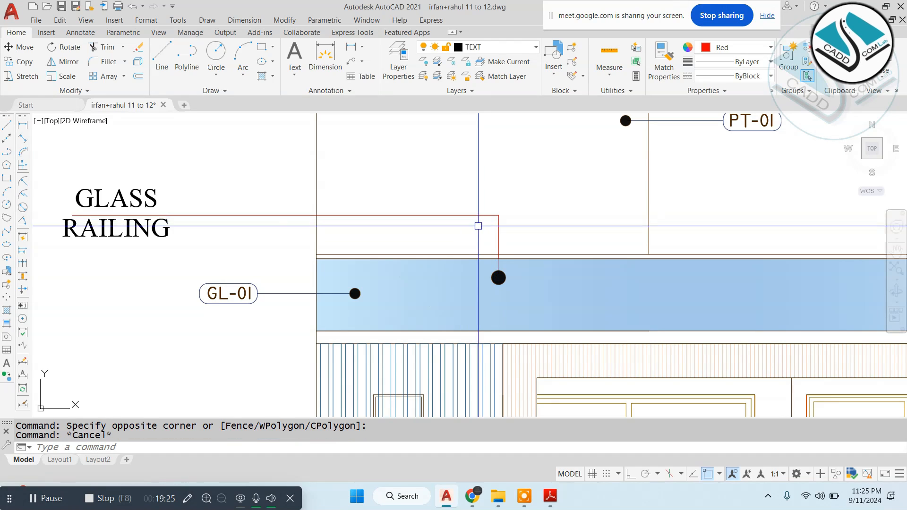
- Move the GLASS RAILING text along its leader, closer to the elevation
scroll(427, 233, down, 1)
scroll(279, 210, up, 3)
click(247, 191)
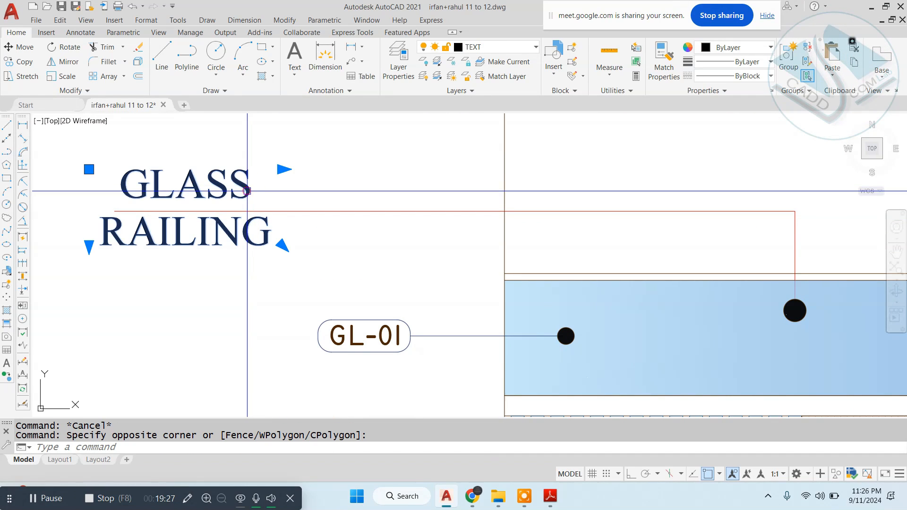
text(m)
key(space)
click(336, 154)
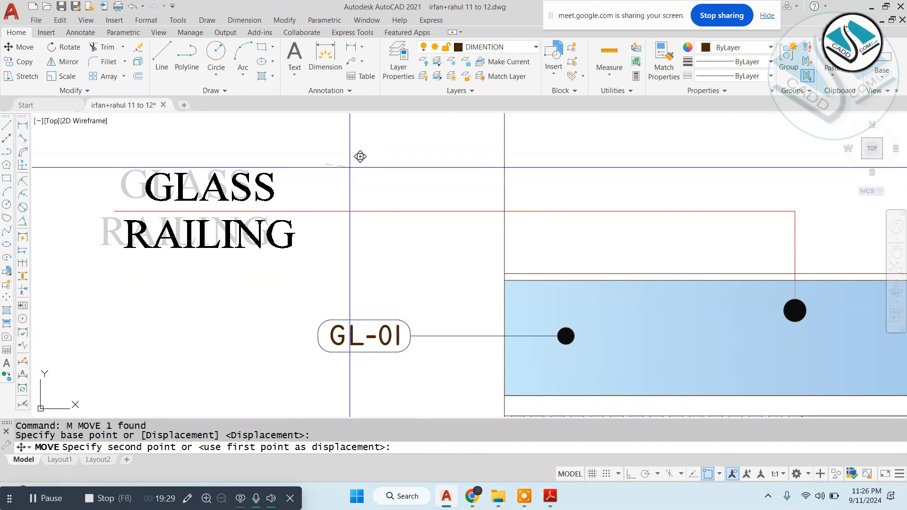
scroll(354, 167, down, 8)
key(Escape)
key(Escape)
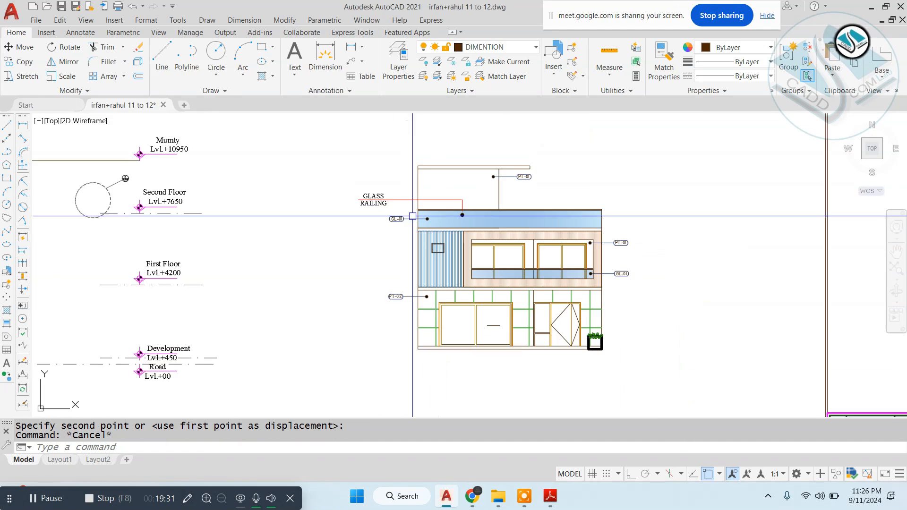
- Move the MS BOX SECTION note and its leader line beside the vertically louvred first-floor panel of the elevation
scroll(404, 233, up, 2)
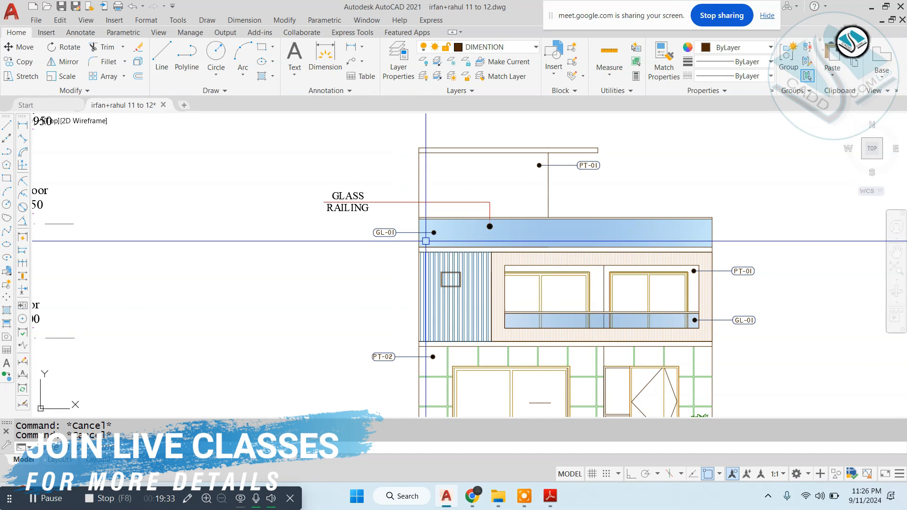
scroll(423, 240, down, 2)
middle_drag(176, 207, 508, 221)
middle_drag(237, 312, 343, 249)
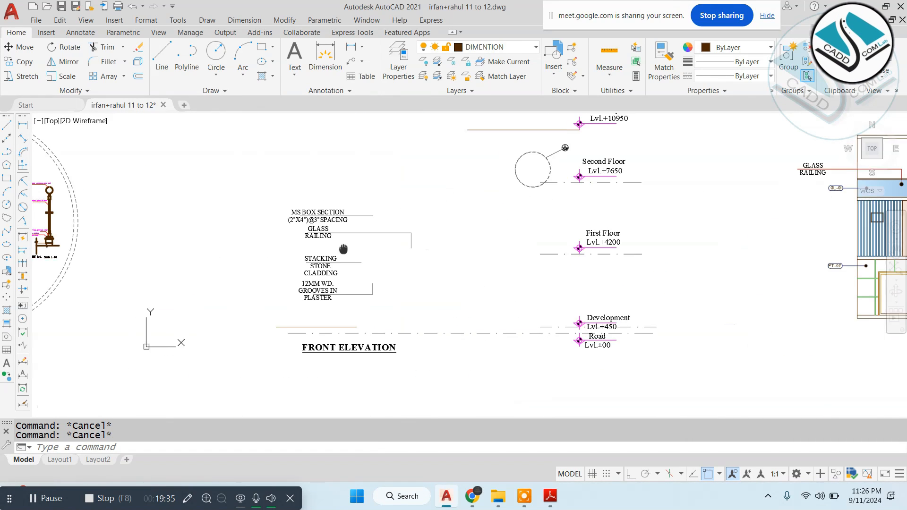
scroll(341, 227, up, 4)
click(429, 145)
click(230, 215)
text(m)
key(Return)
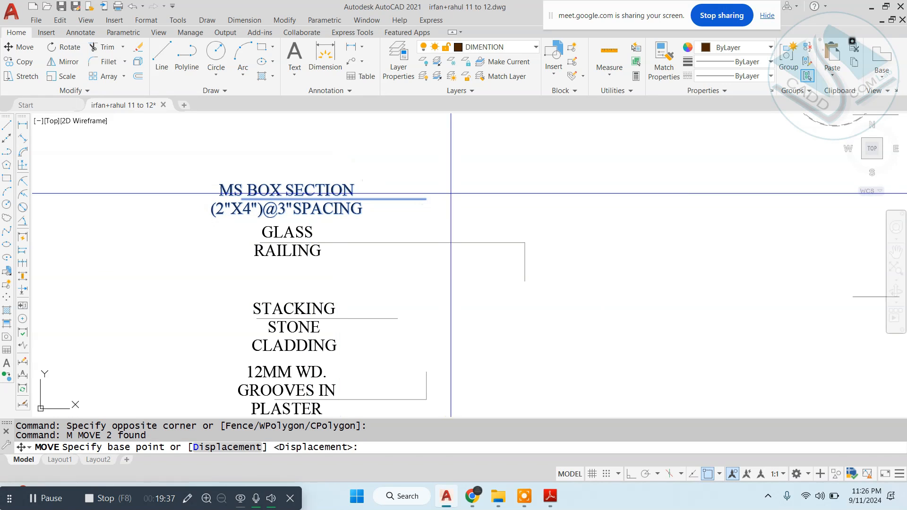
click(427, 198)
scroll(427, 199, down, 2)
middle_drag(570, 287, 485, 274)
middle_drag(674, 242, 171, 274)
scroll(171, 273, down, 2)
scroll(442, 229, up, 4)
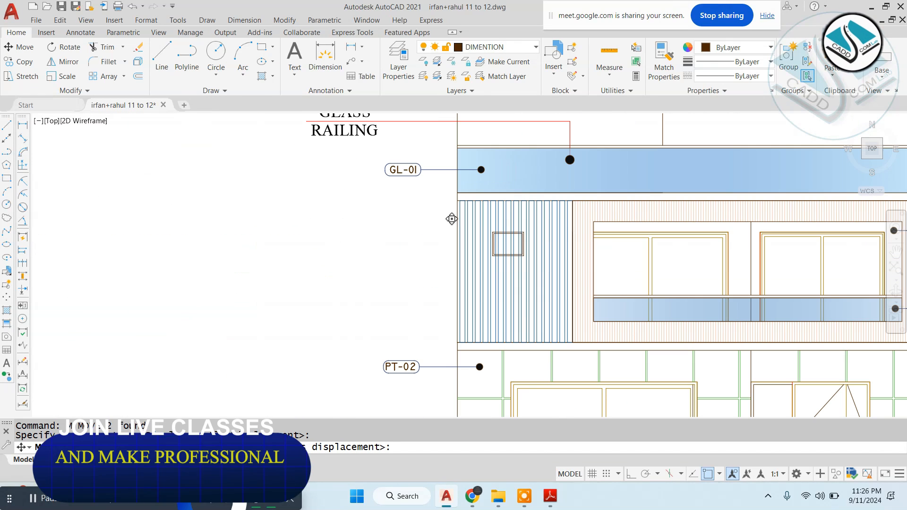
scroll(548, 142, up, 4)
key(Escape)
- Copy the black dot from the GLASS RAILING leader to the end of the MS BOX SECTION leader
click(619, 243)
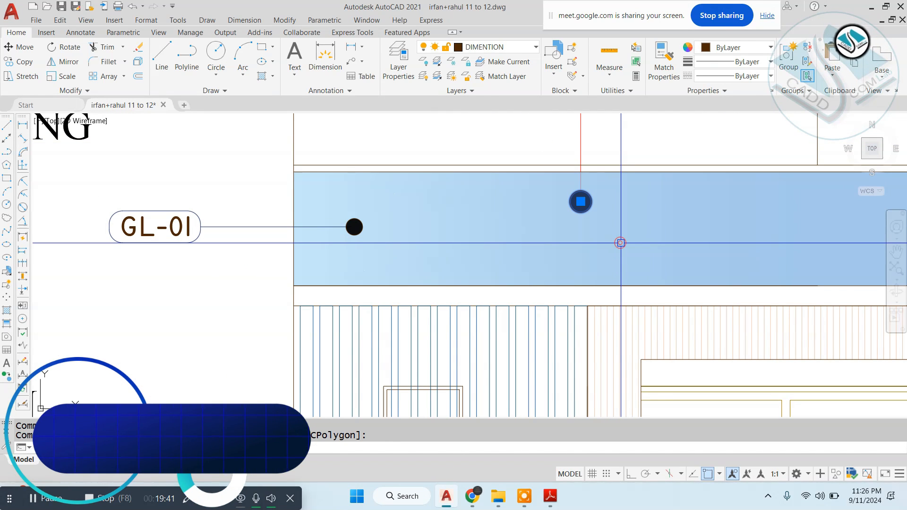
click(565, 215)
scroll(565, 215, down, 3)
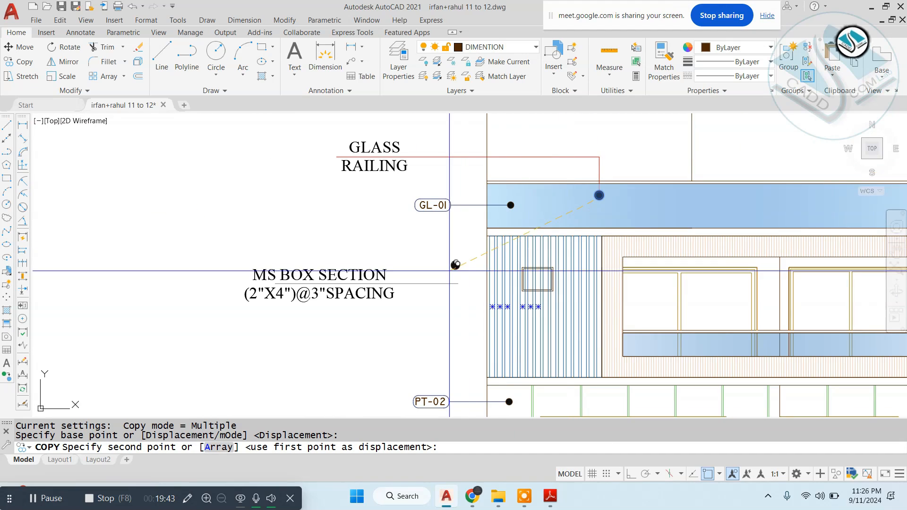
scroll(455, 263, up, 5)
key(Escape)
scroll(491, 279, down, 3)
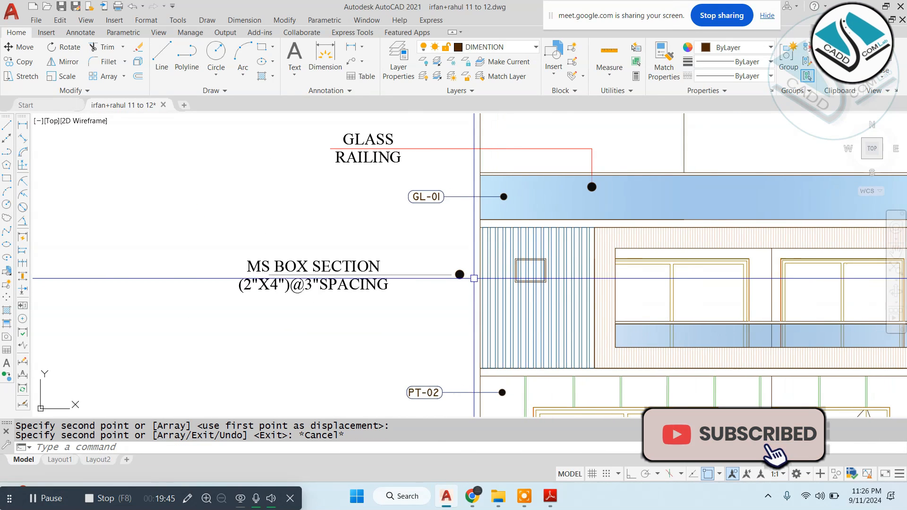
- Move the copied dot by its quadrant point so that it touches the end of the MS BOX SECTION leader
scroll(553, 274, up, 3)
key(Escape)
key(Escape)
click(455, 235)
click(424, 292)
text(m)
key(Return)
scroll(408, 256, up, 2)
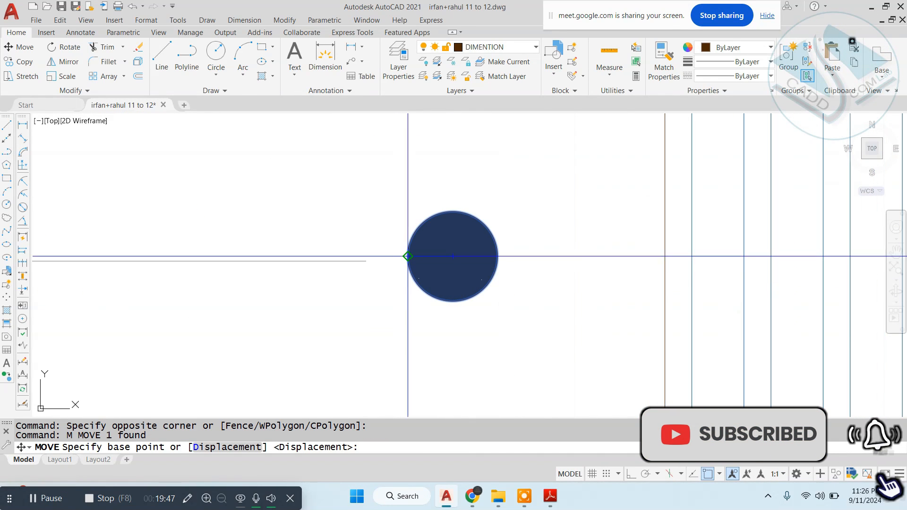
click(408, 256)
scroll(520, 257, down, 5)
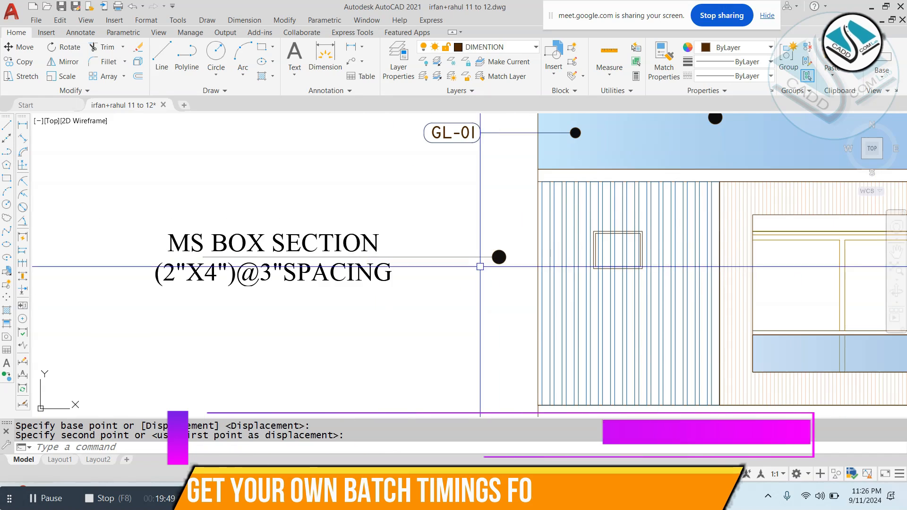
- Move the MS BOX SECTION note with its leader and dot so that the dot sits on the vertically louvred panel
scroll(513, 247, up, 2)
key(Escape)
click(543, 198)
click(300, 268)
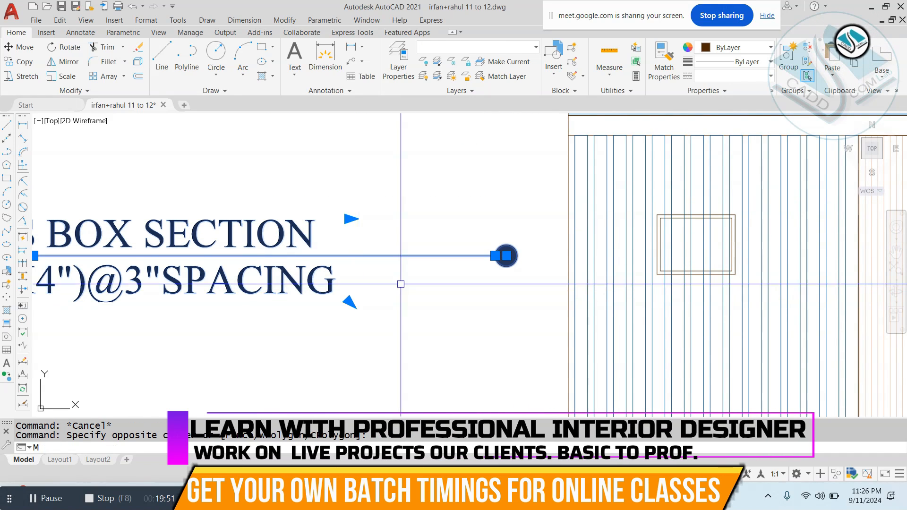
text(m)
key(Return)
click(527, 249)
scroll(529, 249, down, 4)
scroll(582, 249, up, 5)
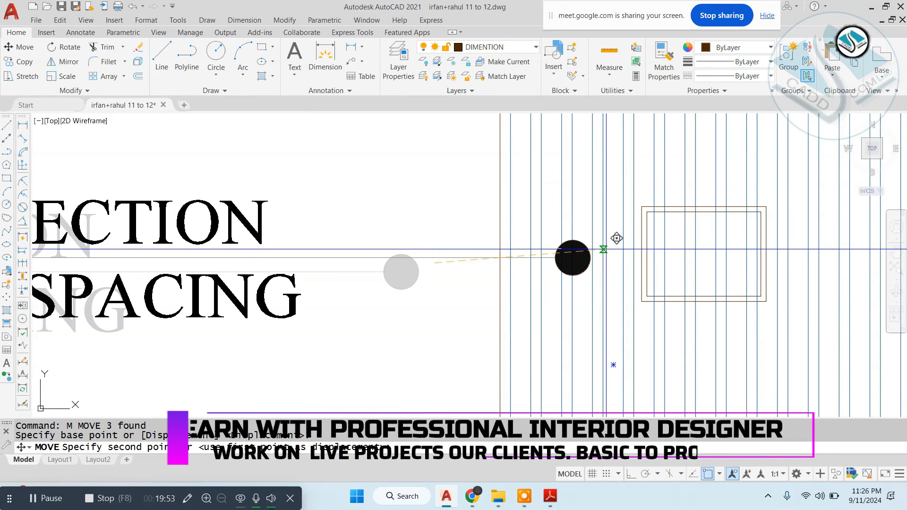
scroll(510, 217, down, 5)
key(Escape)
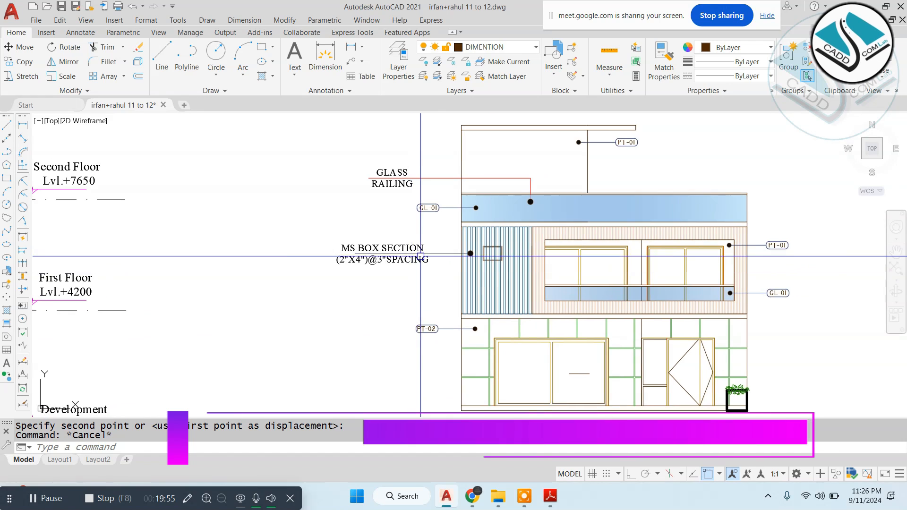
scroll(421, 256, up, 3)
key(Escape)
scroll(421, 257, down, 3)
scroll(331, 218, up, 3)
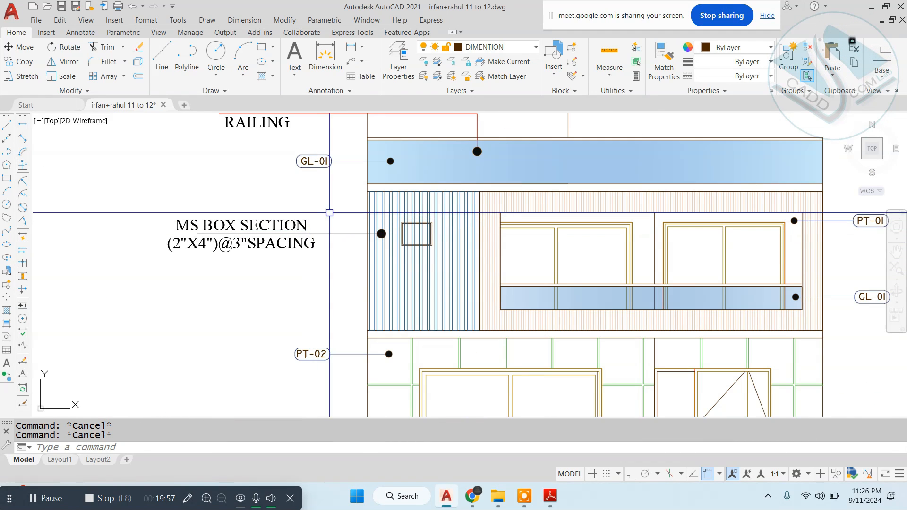
click(343, 206)
click(278, 237)
scroll(362, 226, up, 4)
click(347, 198)
click(440, 279)
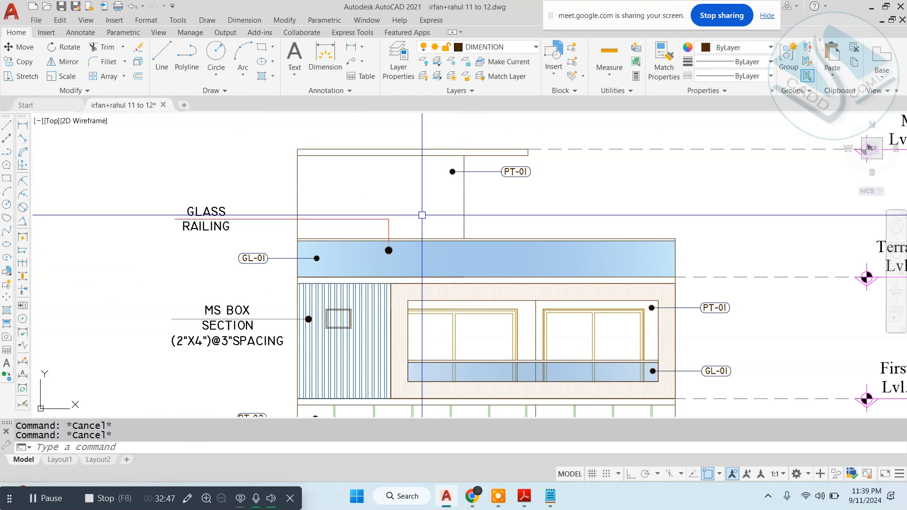
- Move the dashed detail circle with its D / A 1.20 bubble from below the drawing to the far end of the terrace glass railing
scroll(345, 286, down, 5)
scroll(361, 254, up, 5)
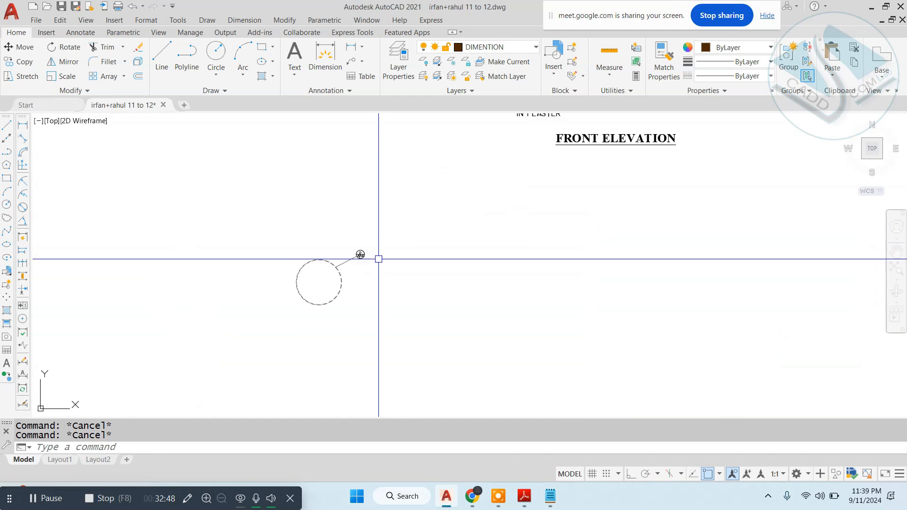
click(464, 211)
click(178, 354)
text(m)
key(Return)
click(330, 276)
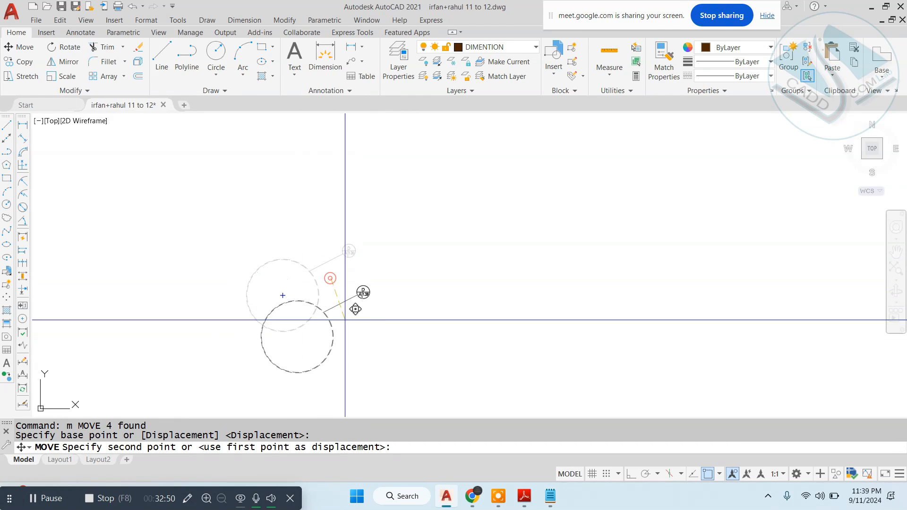
scroll(473, 329, down, 5)
scroll(474, 330, up, 5)
key(Escape)
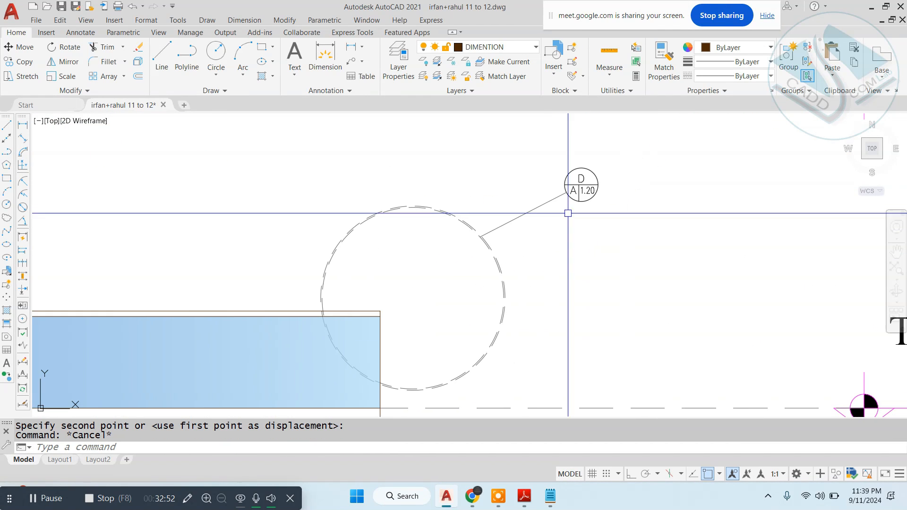
- Erase the inner of the two dashed circles in the detail callout
scroll(499, 244, up, 3)
key(Escape)
click(466, 243)
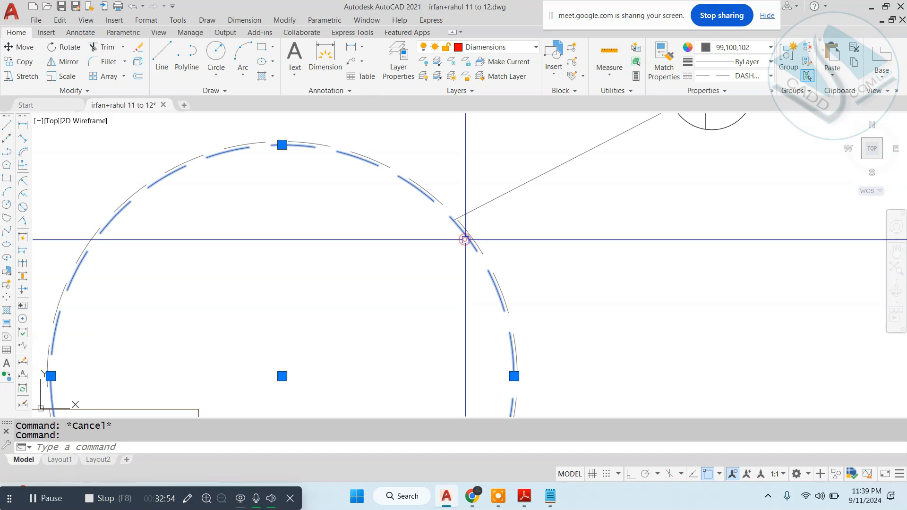
text(e)
key(Return)
key(Escape)
- Offset the remaining dashed callout circle inward by a distance of 1
text(o)
key(Return)
text(1)
key(Return)
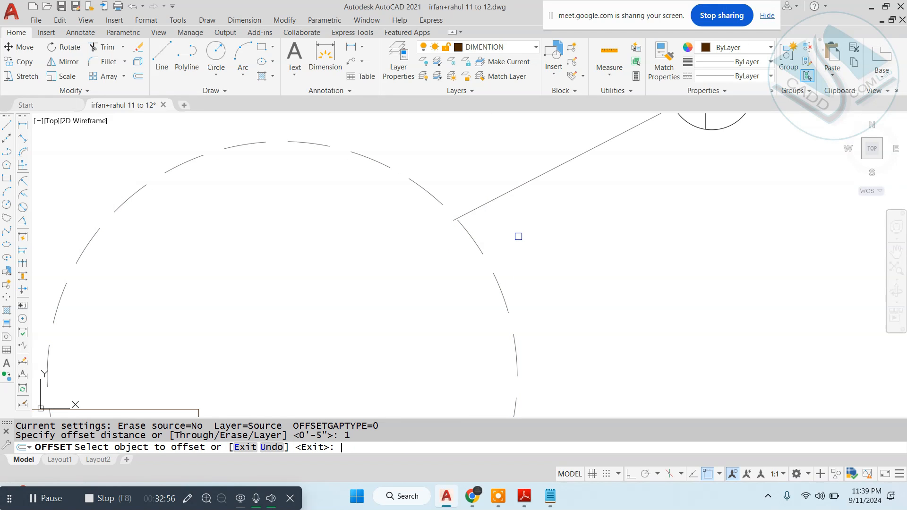
click(470, 241)
click(427, 280)
key(Escape)
- Set the lineweight of both dashed callout circles to 0.012"
scroll(558, 258, down, 3)
click(558, 258)
click(435, 304)
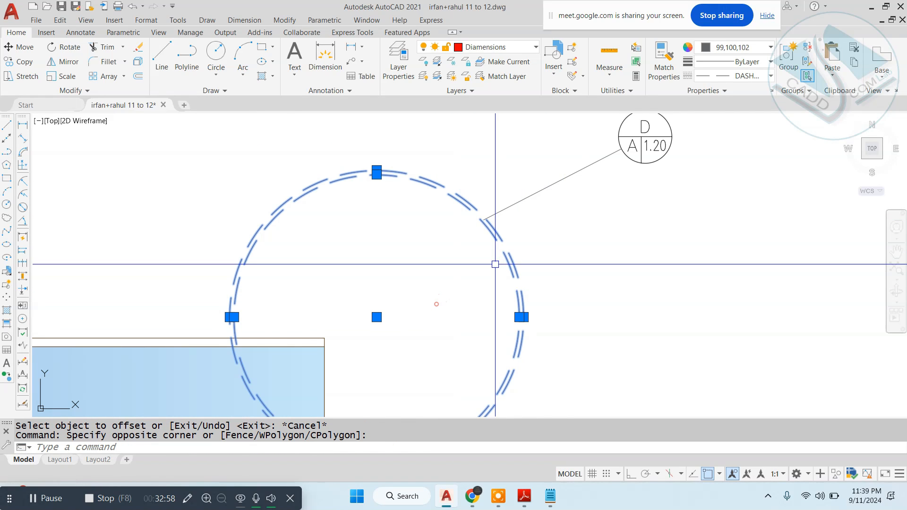
click(747, 62)
click(718, 148)
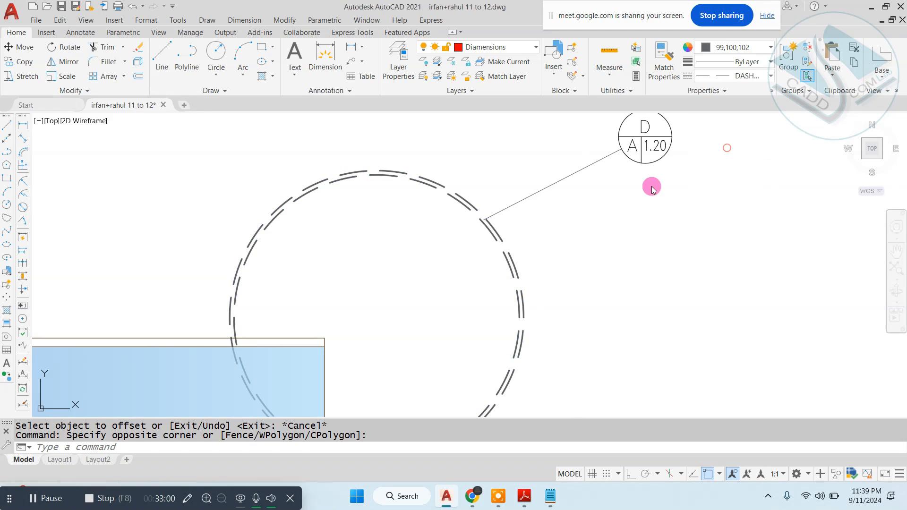
key(Escape)
- Match the properties of the dashed callout circle onto the leader line running to the D / A 1.20 bubble
text(MA)
key(Return)
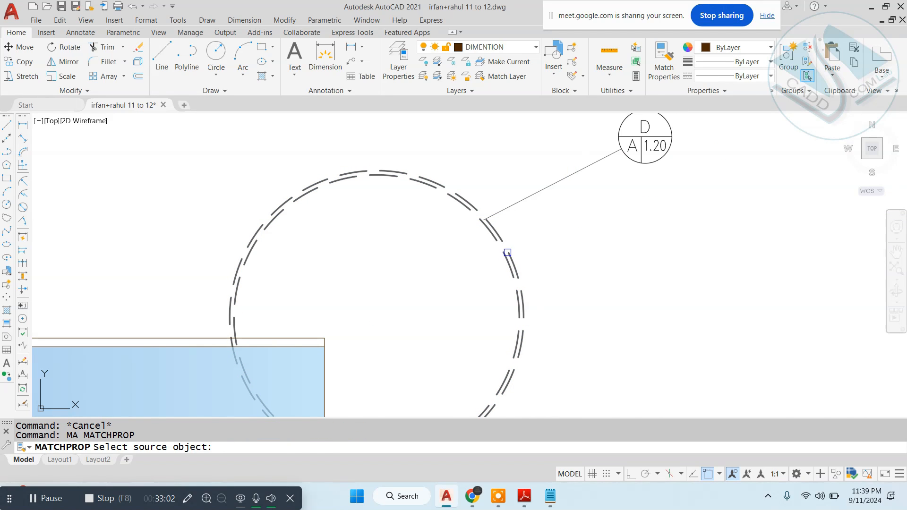
click(507, 253)
click(603, 247)
click(506, 228)
scroll(534, 198, down, 2)
key(Escape)
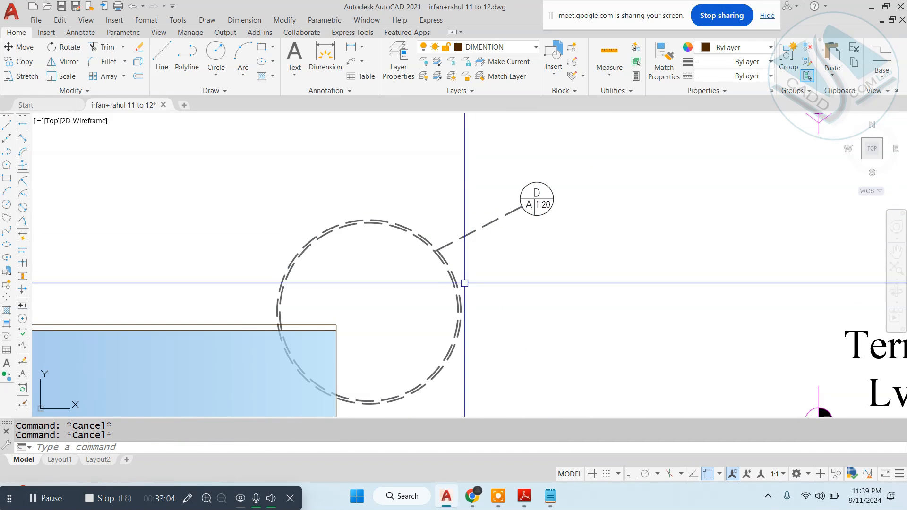
- Change the color of both callout circles and their leader line to blue
click(464, 283)
click(429, 310)
click(470, 183)
click(480, 228)
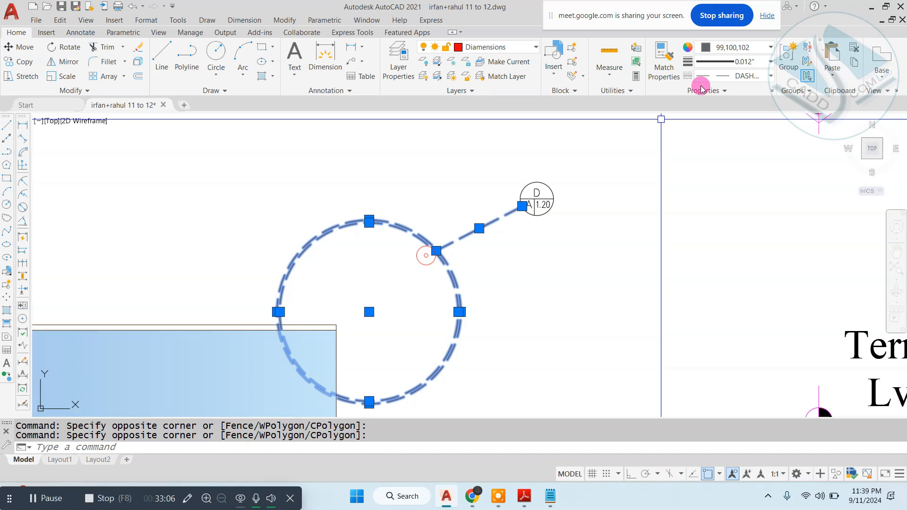
click(757, 72)
click(771, 47)
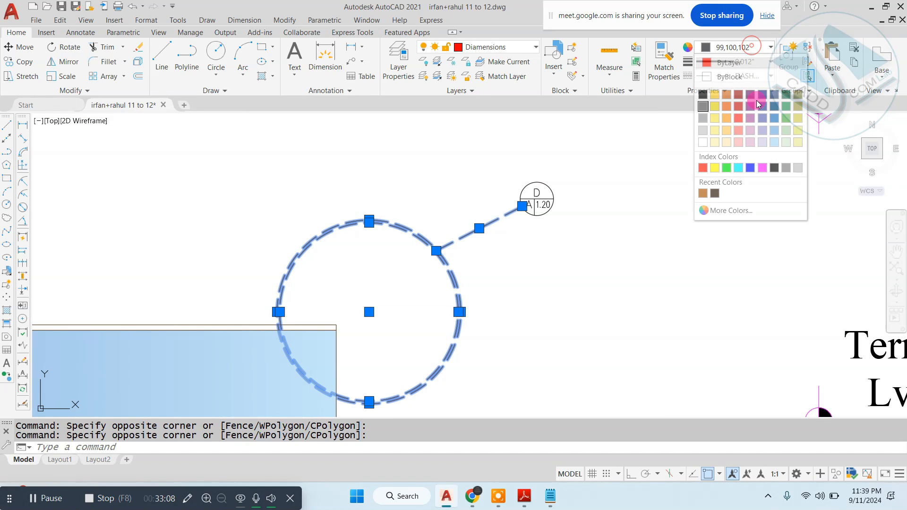
click(750, 168)
key(Escape)
key(Escape)
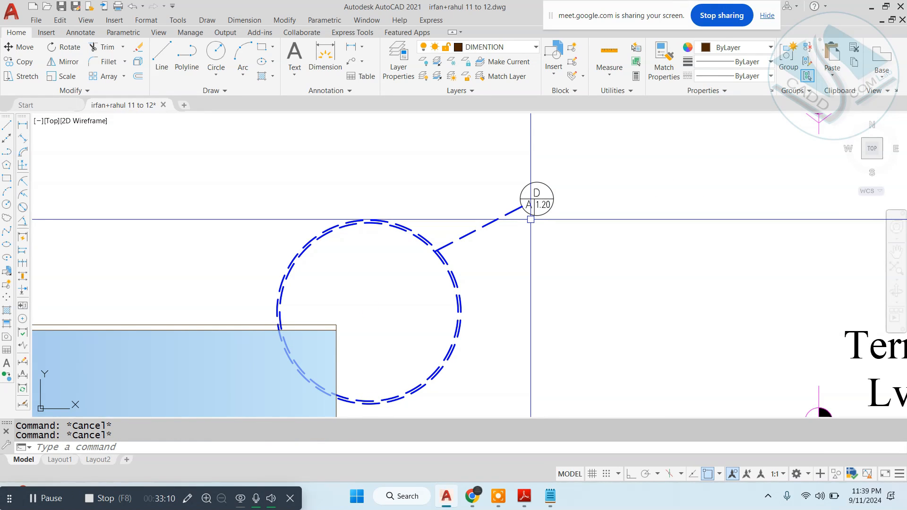
- Move the whole blue callout with its leader and bubble so that the circle encloses the end of the terrace glass railing
scroll(531, 219, up, 5)
click(415, 307)
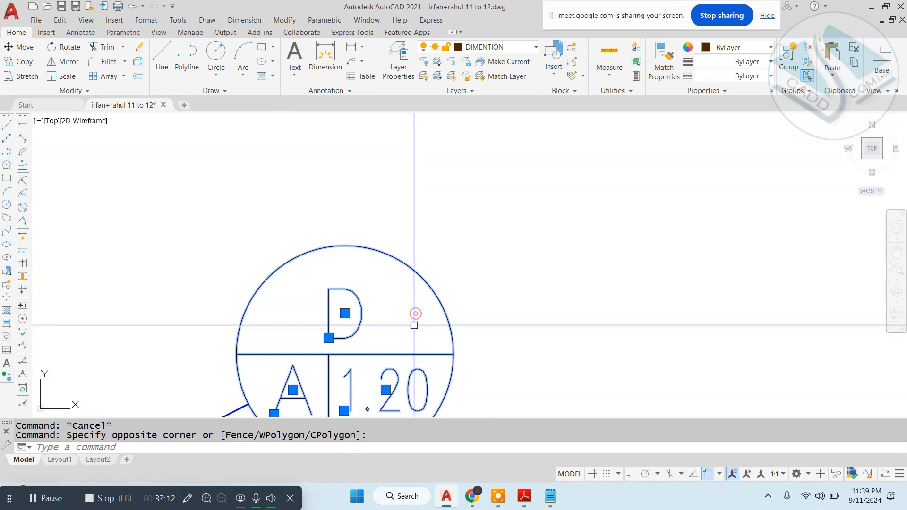
scroll(509, 230, down, 5)
click(559, 203)
click(417, 278)
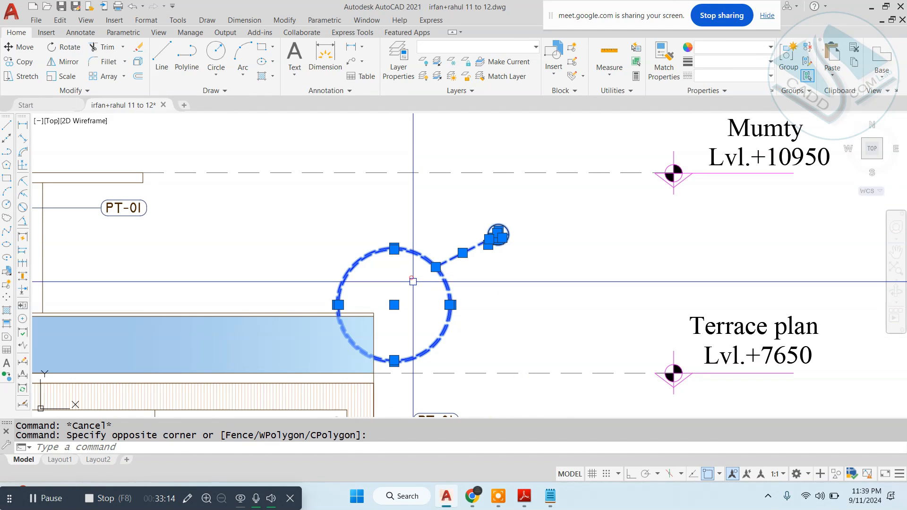
text(m)
key(Return)
click(448, 305)
key(Escape)
scroll(472, 213, down, 4)
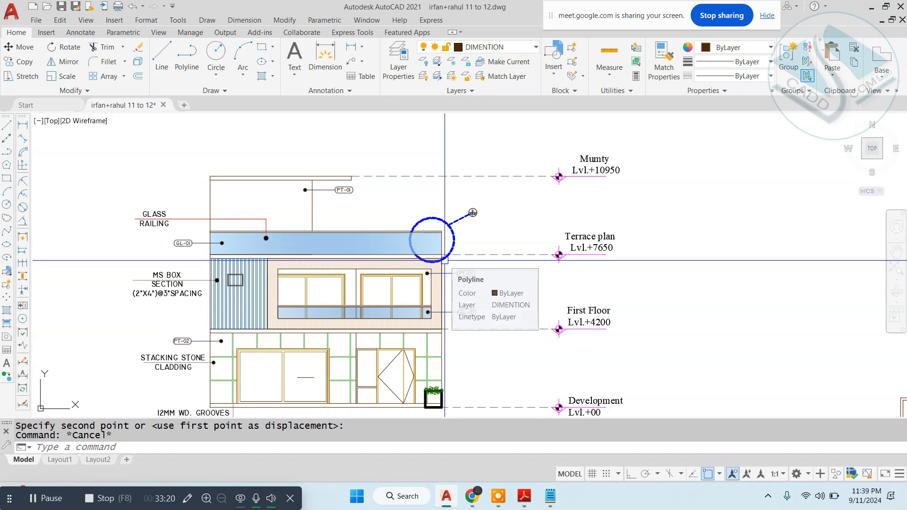
- Examine the enlarged railing detail: the glass panel with spigots, the stainless steel top-rail profile, the polished edges and the radius corners
middle_drag(438, 260, 428, 227)
key(Escape)
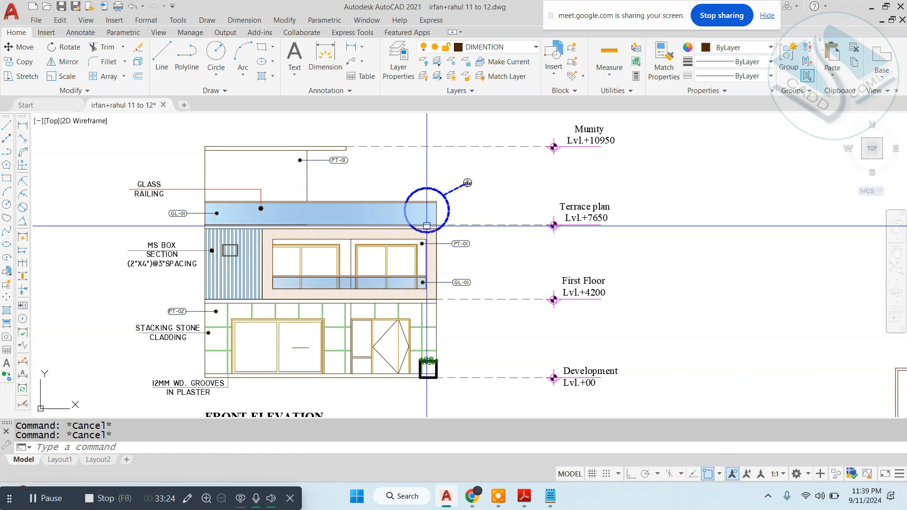
scroll(427, 226, down, 5)
scroll(237, 263, up, 8)
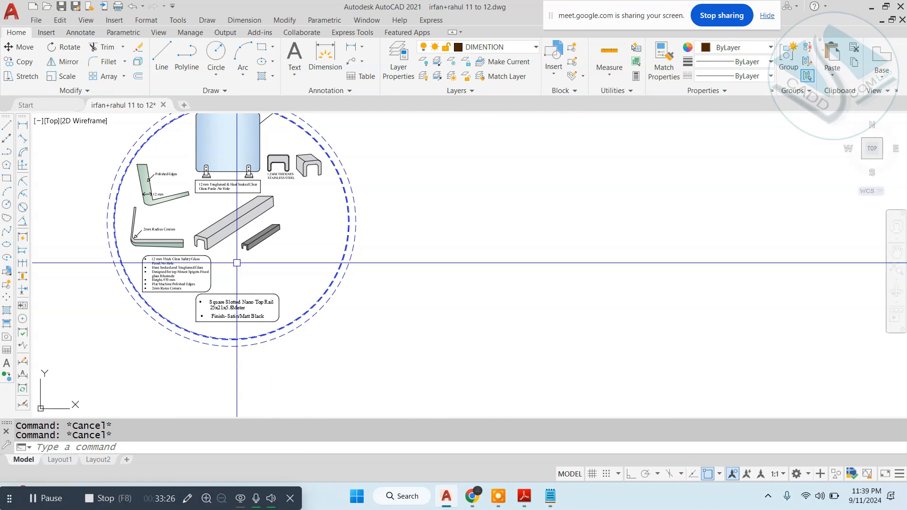
scroll(237, 263, up, 8)
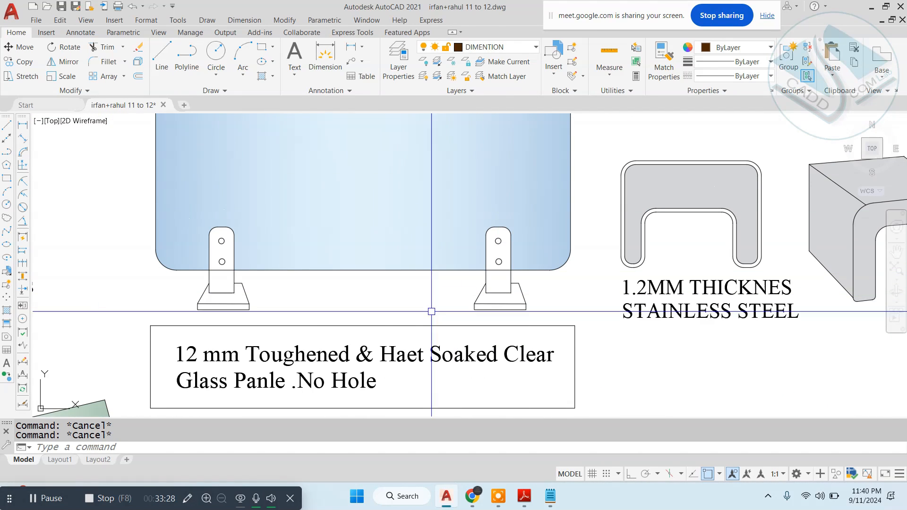
middle_drag(431, 312, 526, 235)
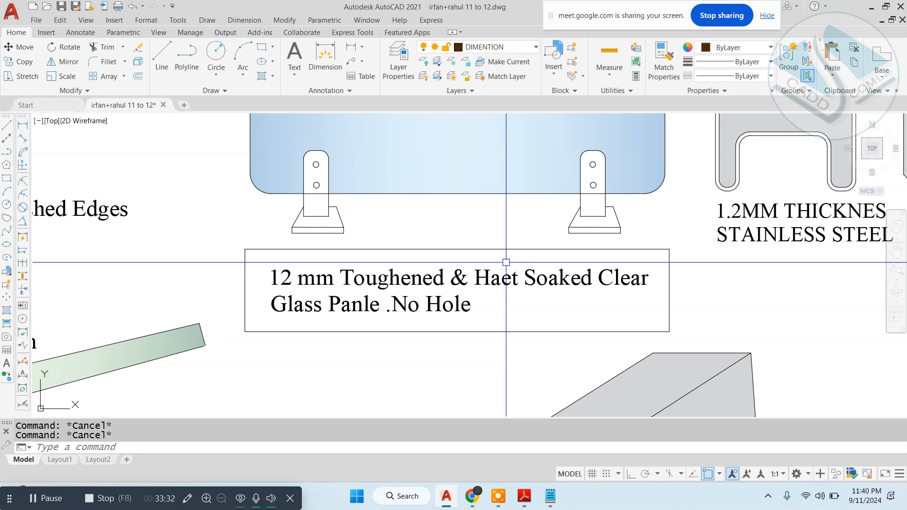
scroll(506, 262, down, 5)
scroll(706, 235, up, 5)
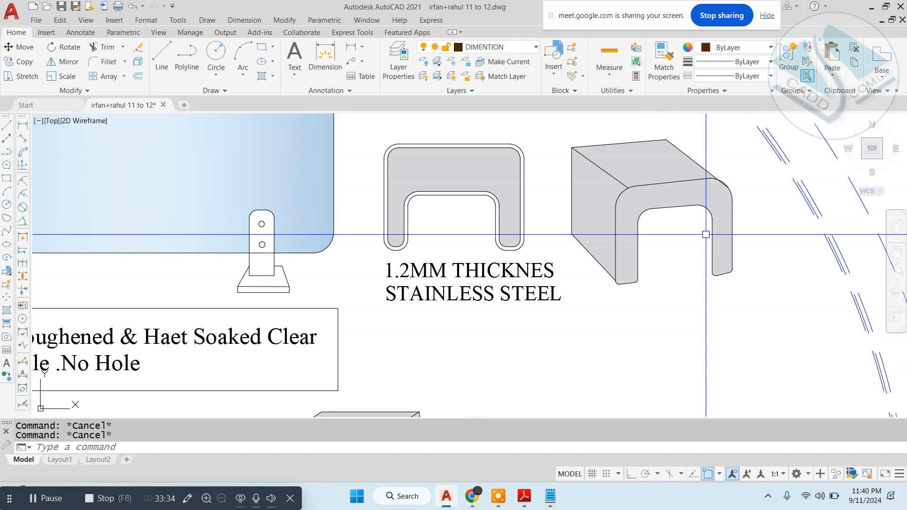
scroll(706, 235, down, 5)
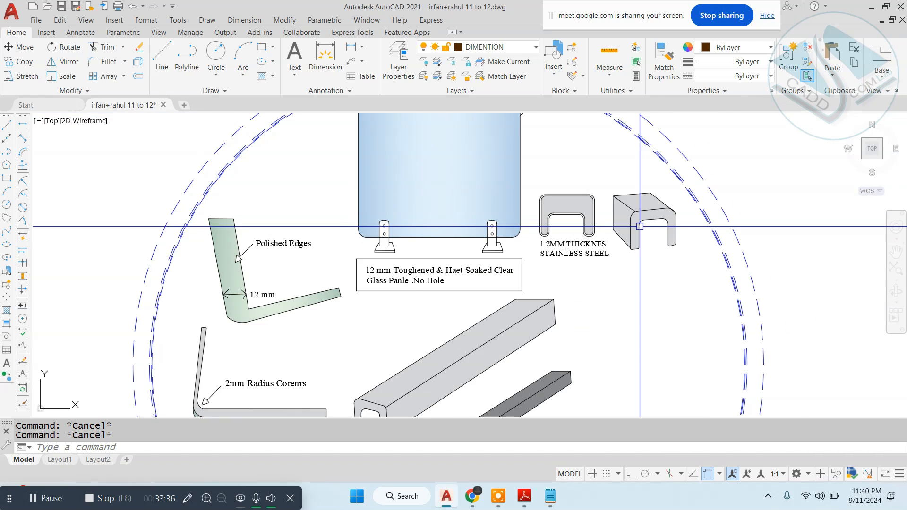
scroll(392, 281, up, 8)
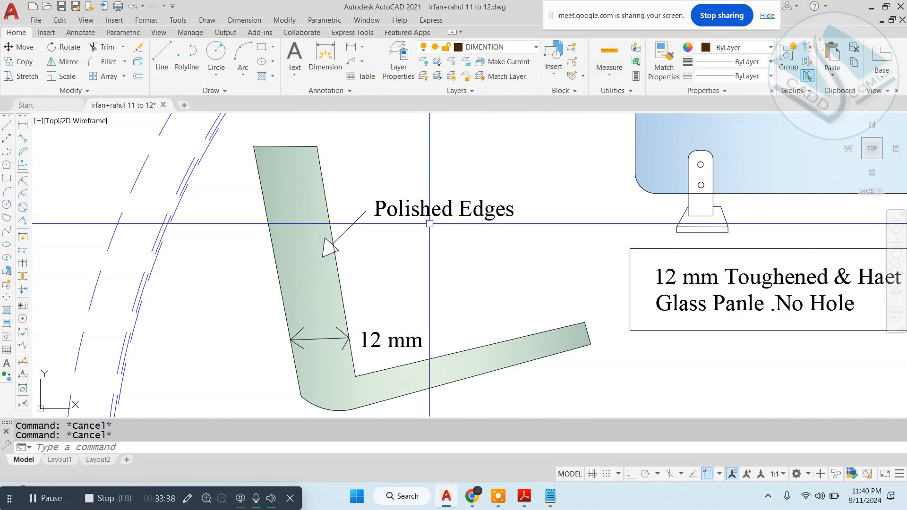
scroll(371, 316, down, 6)
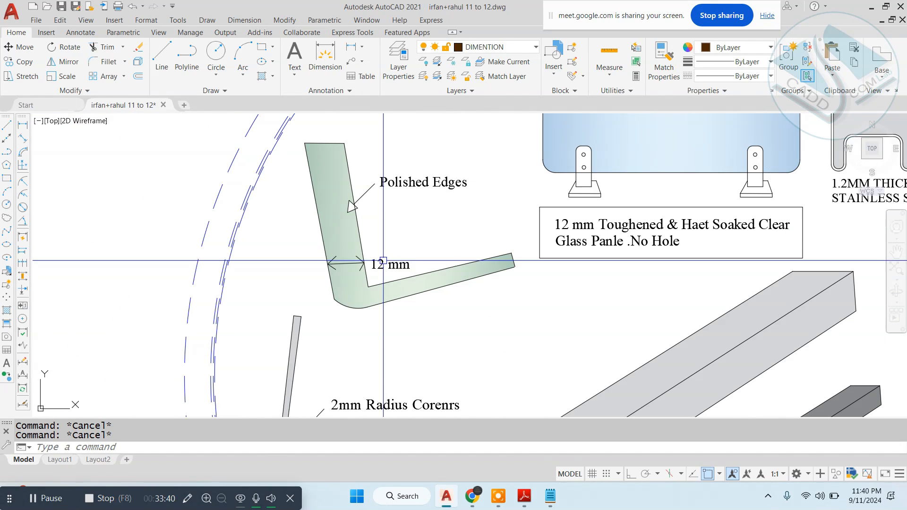
scroll(334, 296, up, 6)
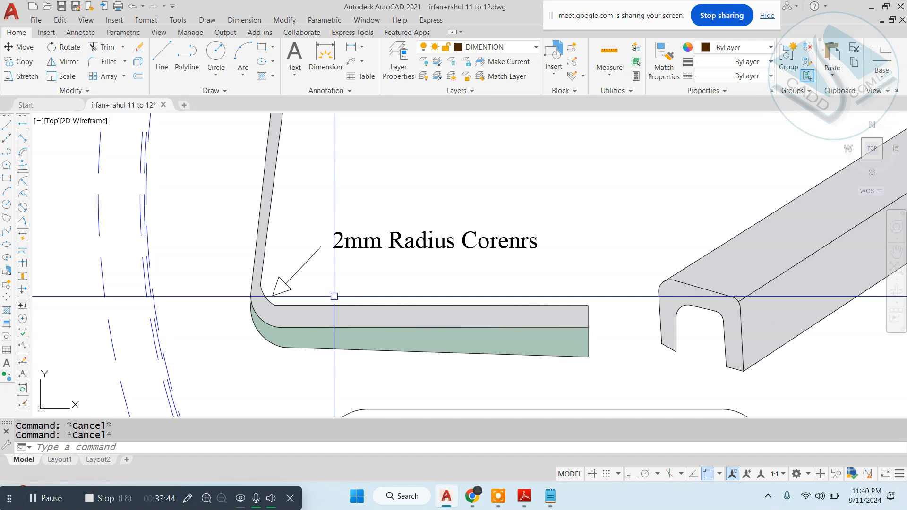
scroll(334, 297, down, 6)
scroll(203, 374, up, 6)
scroll(204, 373, down, 2)
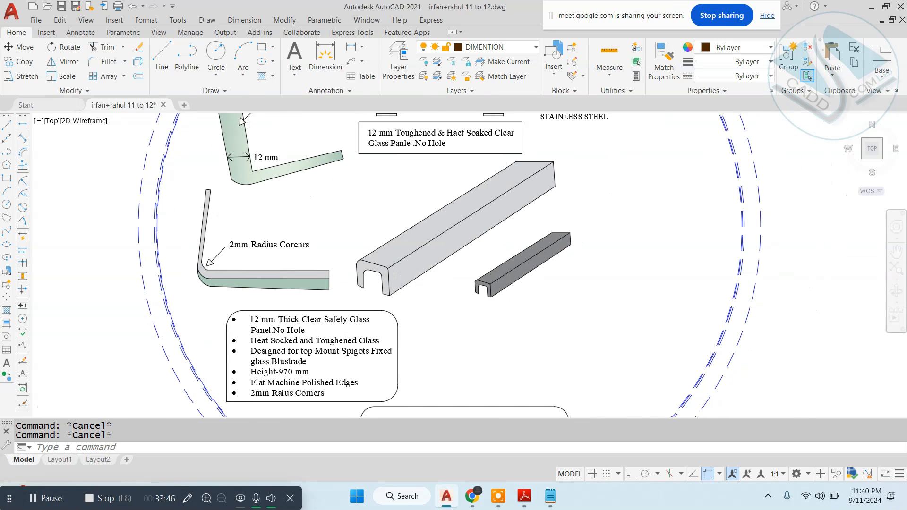
- Read the boxed specification notes for the safety glass panel and the slotted top rail in the enlarged railing detail
scroll(369, 250, up, 6)
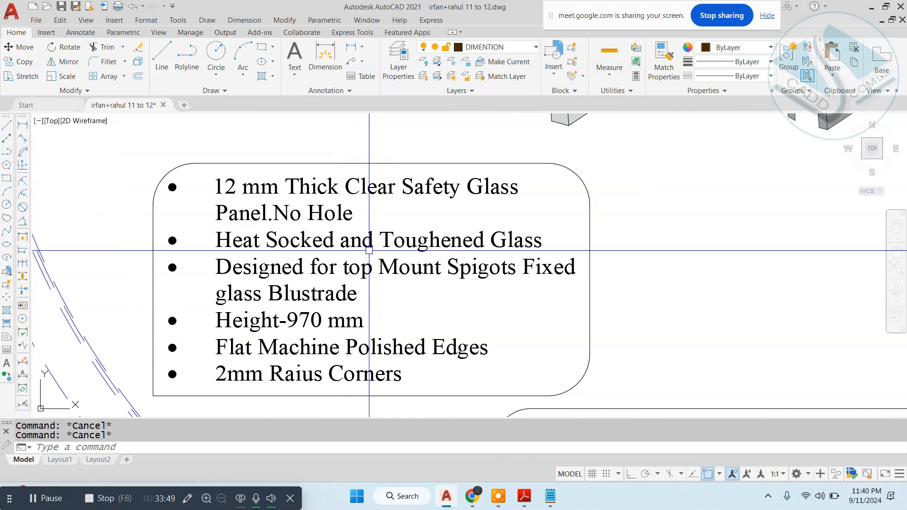
scroll(369, 250, down, 6)
middle_drag(394, 219, 383, 304)
scroll(346, 356, up, 8)
scroll(410, 339, down, 2)
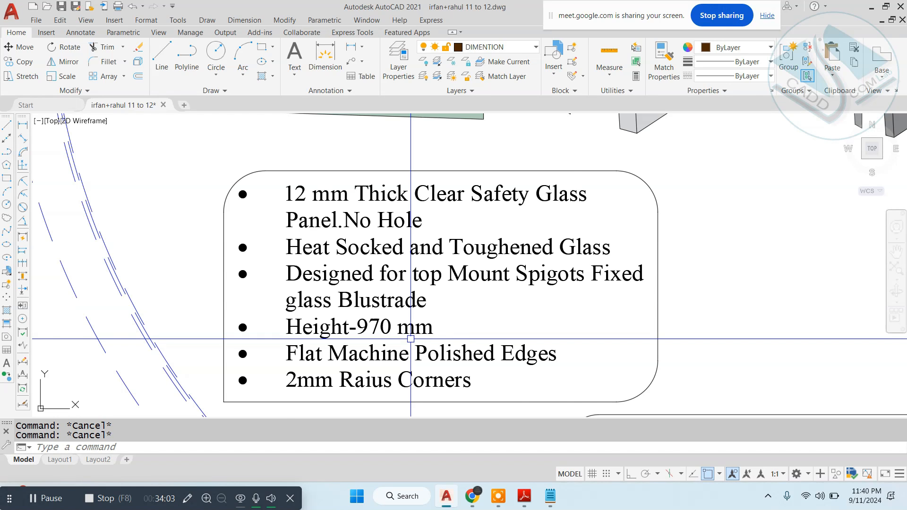
scroll(411, 339, down, 4)
scroll(567, 335, up, 5)
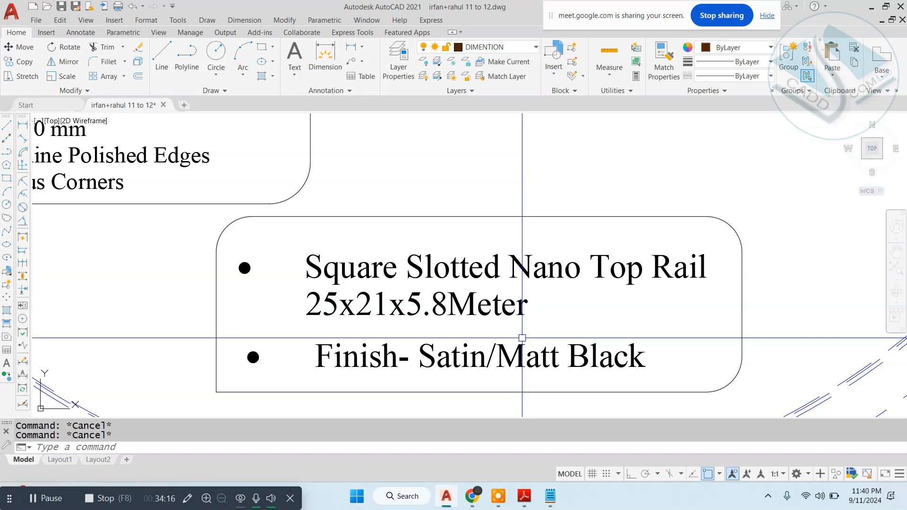
scroll(522, 337, down, 8)
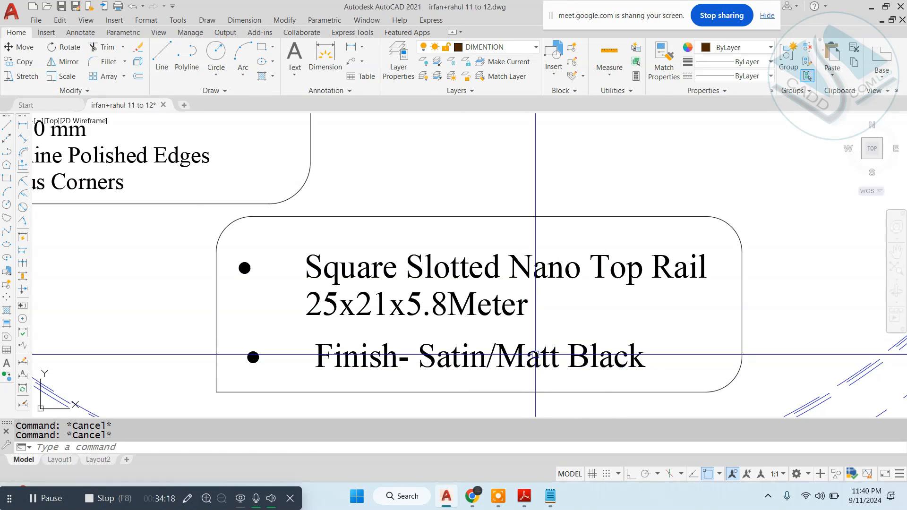
middle_drag(523, 240, 524, 255)
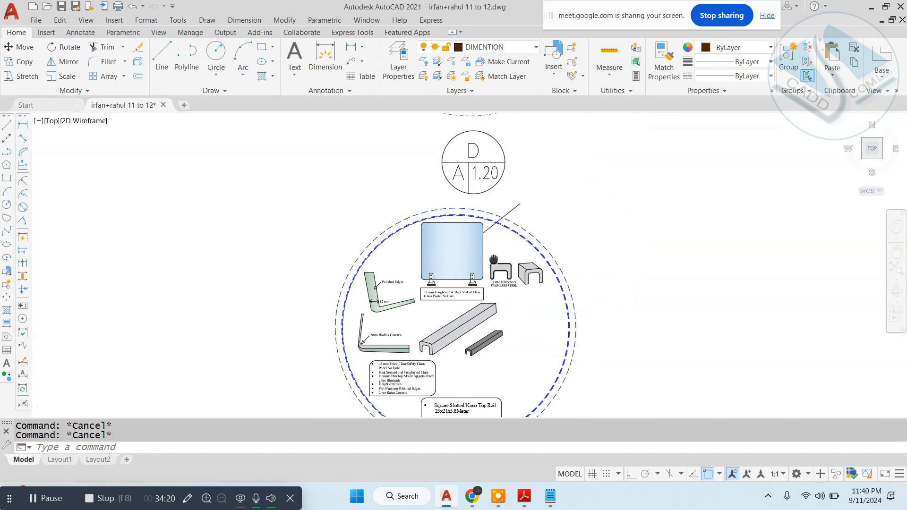
- Examine the circular railing photo: the top-rail corner joint, the glass panel edges meeting at the corner and the base spigots
scroll(527, 253, up, 6)
scroll(545, 251, up, 3)
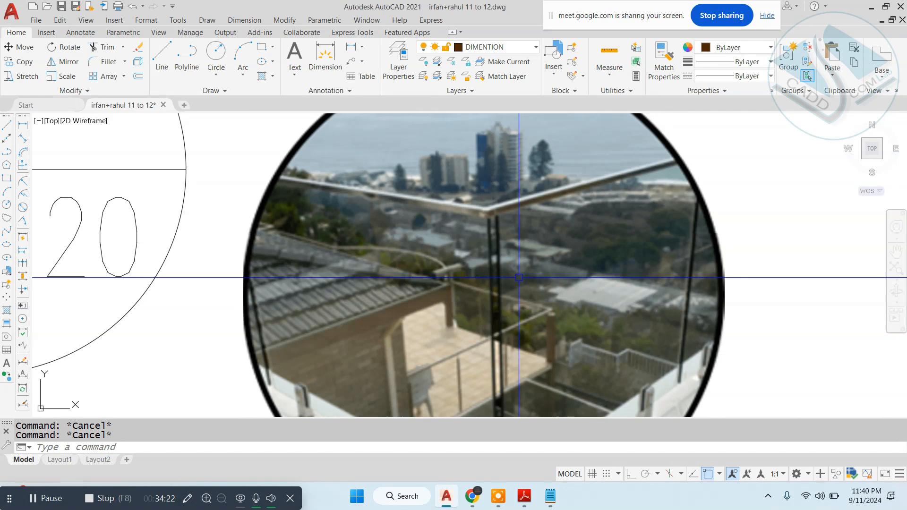
scroll(514, 225, down, 3)
scroll(513, 225, up, 2)
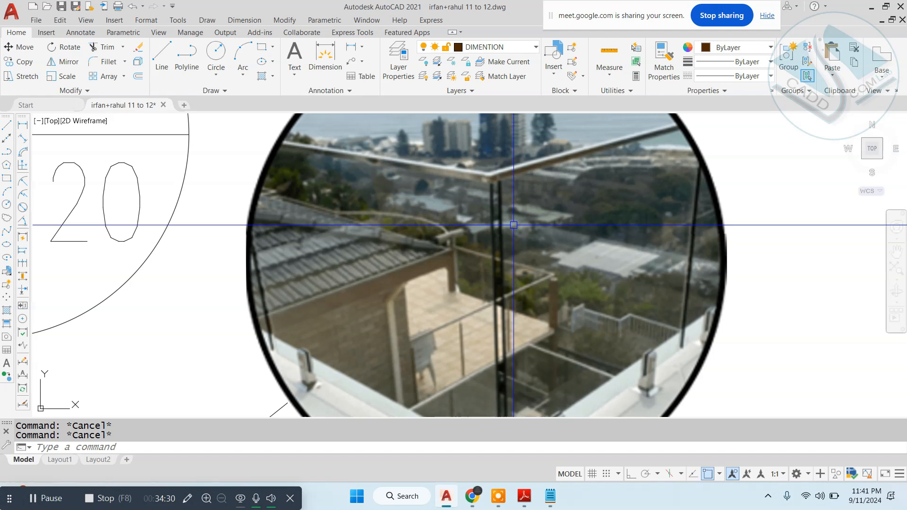
scroll(514, 208, up, 3)
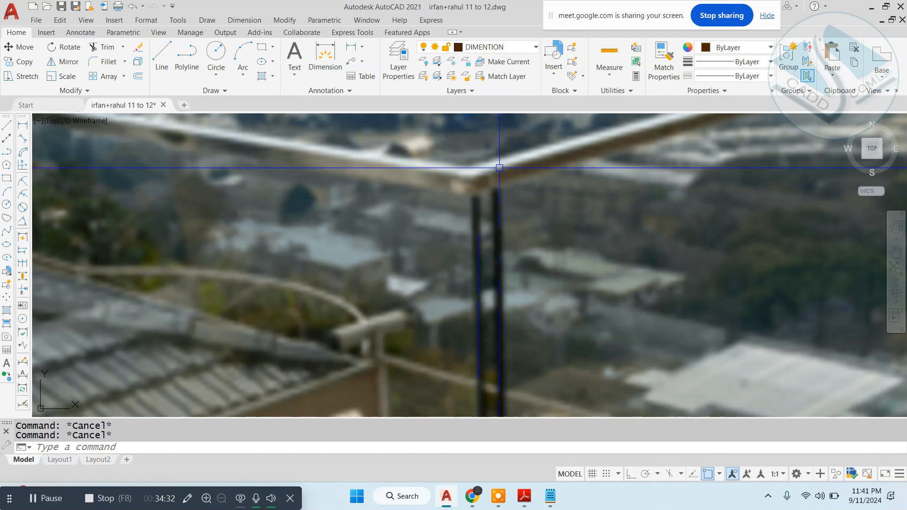
scroll(475, 161, down, 1)
scroll(475, 160, up, 4)
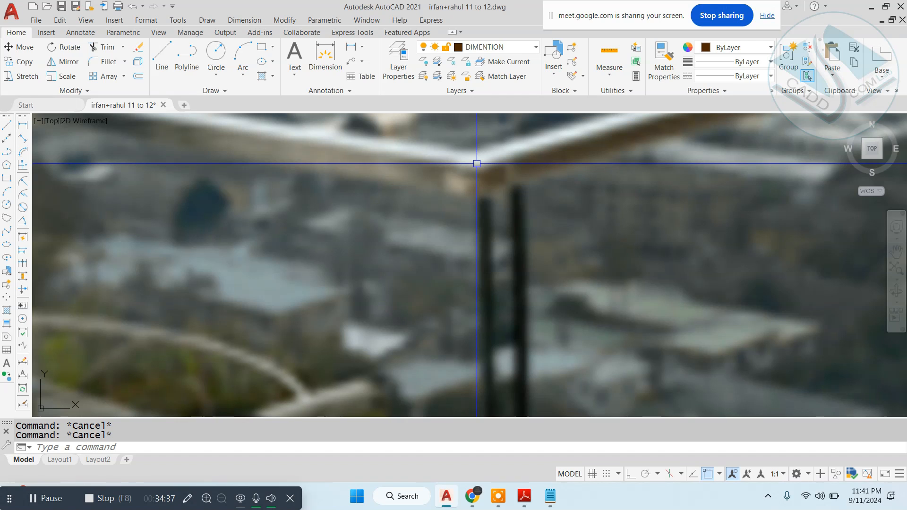
scroll(477, 163, down, 3)
middle_drag(477, 164, 480, 391)
scroll(480, 390, up, 4)
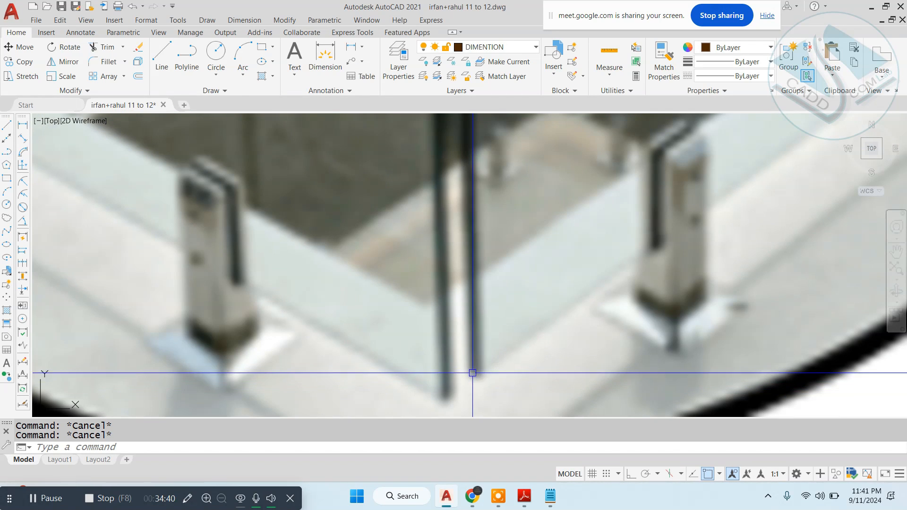
click(180, 503)
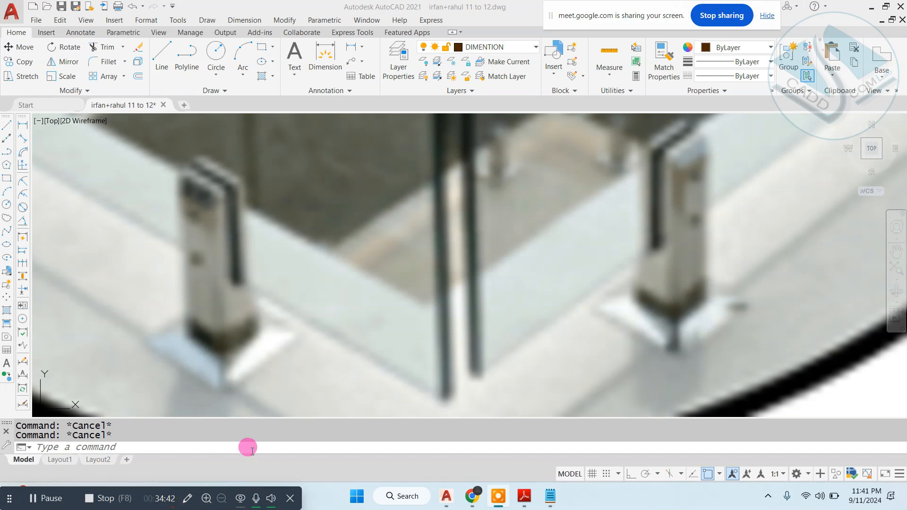
click(187, 499)
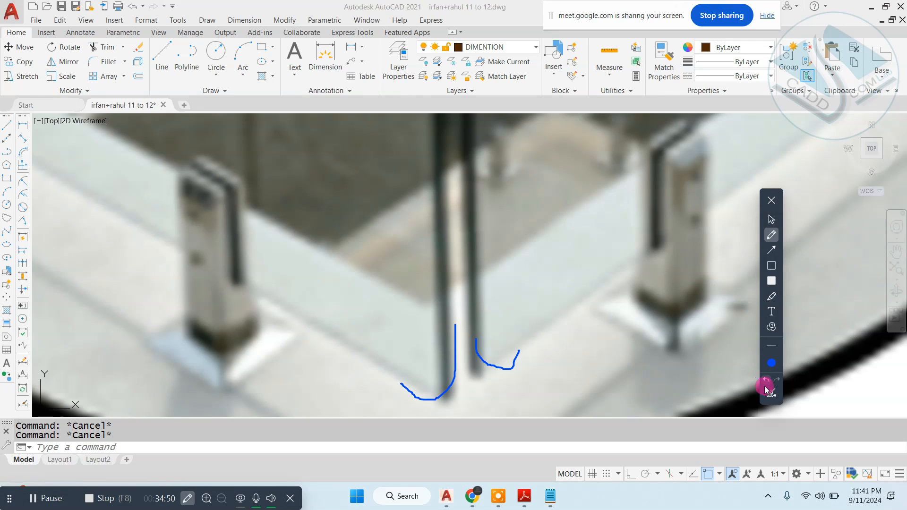
click(770, 203)
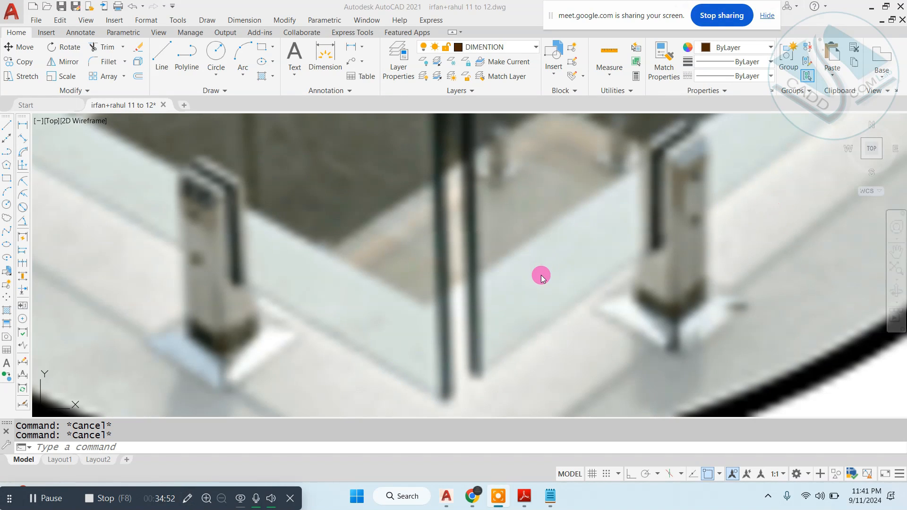
- Read the toughened glass and stainless steel handrail notes above the elevation in the framed glass railing detail
scroll(491, 288, down, 10)
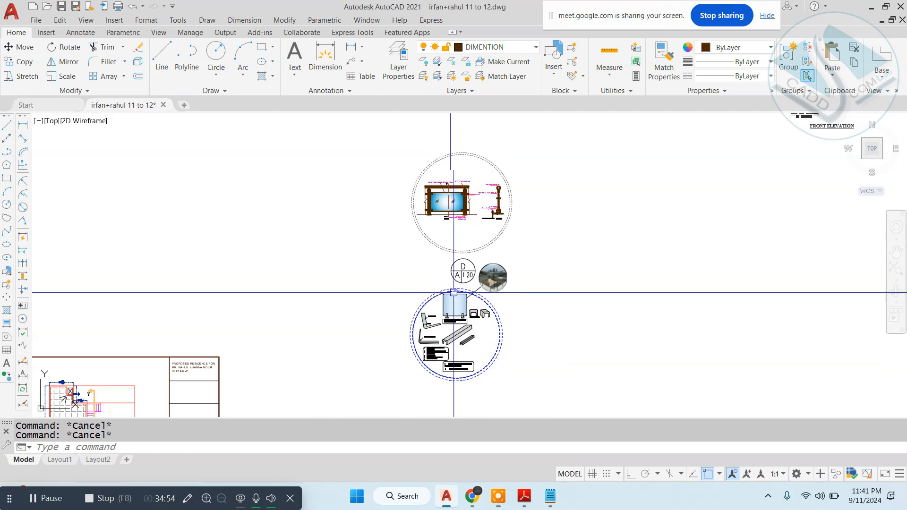
scroll(454, 293, up, 10)
scroll(501, 205, down, 8)
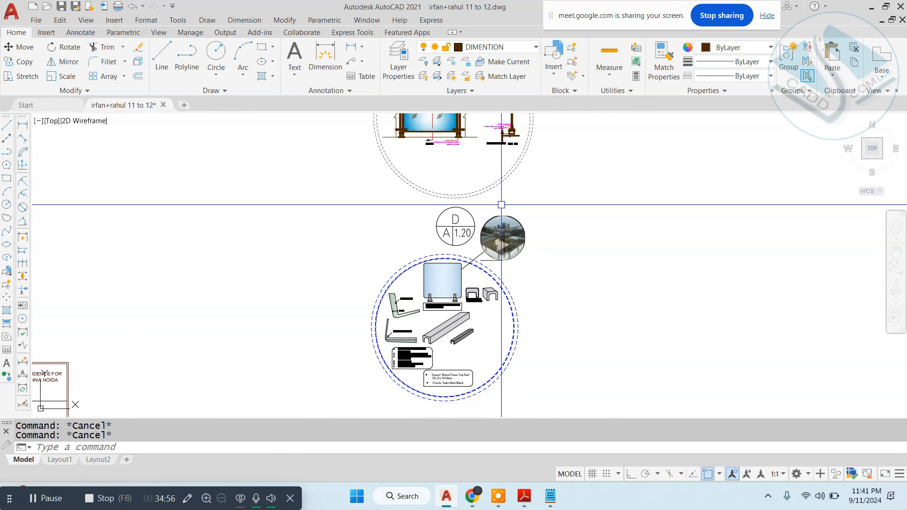
scroll(454, 189, up, 6)
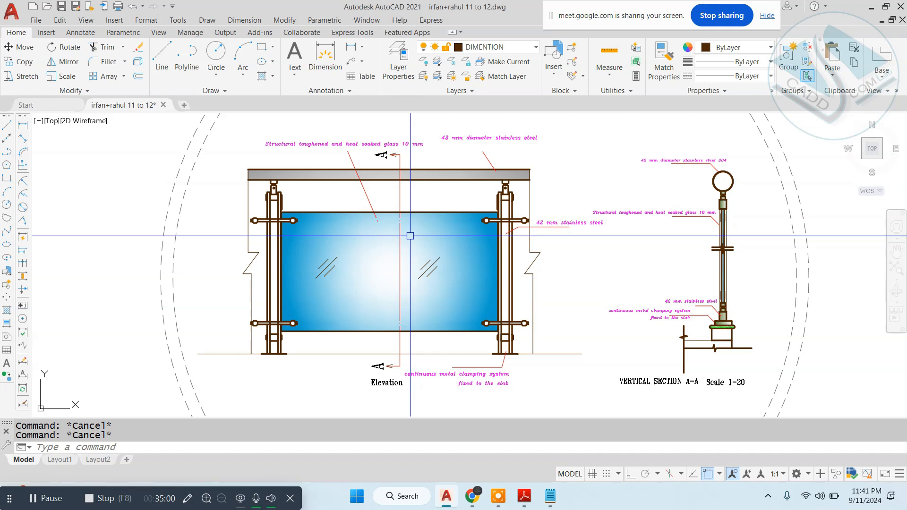
scroll(328, 137, up, 4)
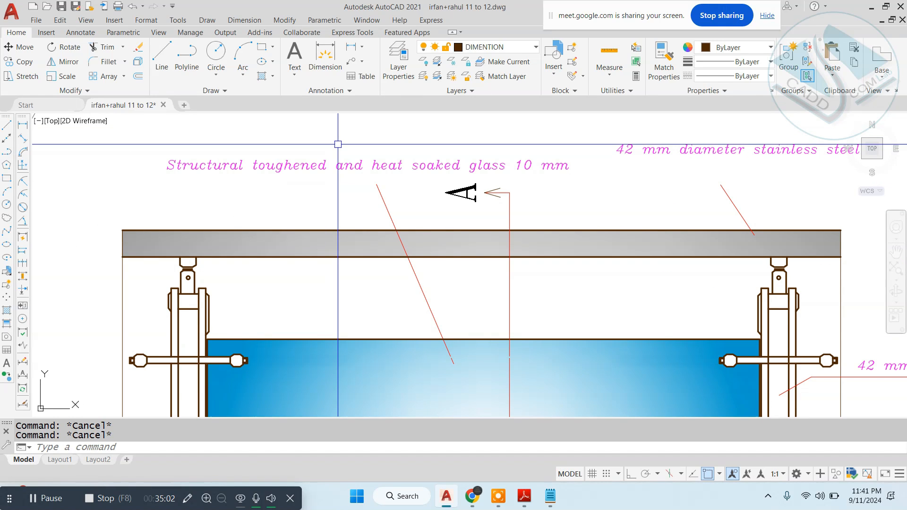
scroll(338, 145, down, 2)
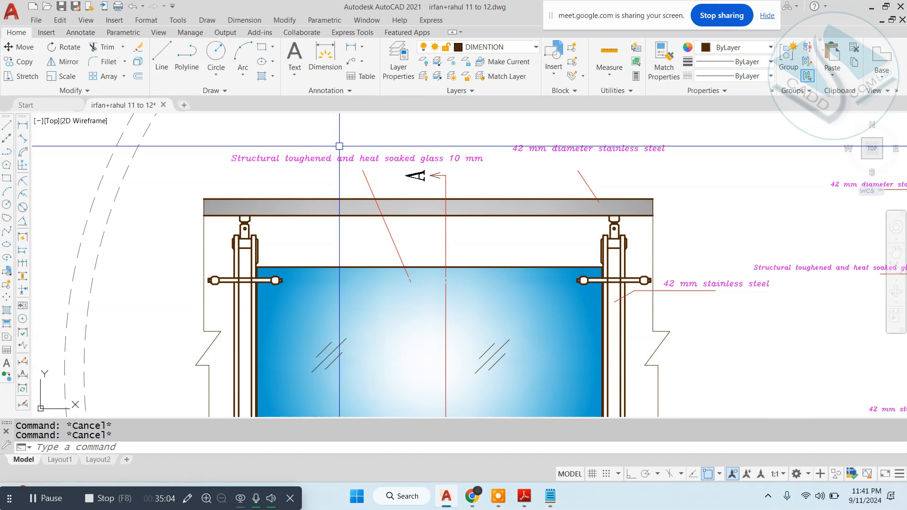
scroll(491, 156, up, 3)
scroll(504, 178, down, 3)
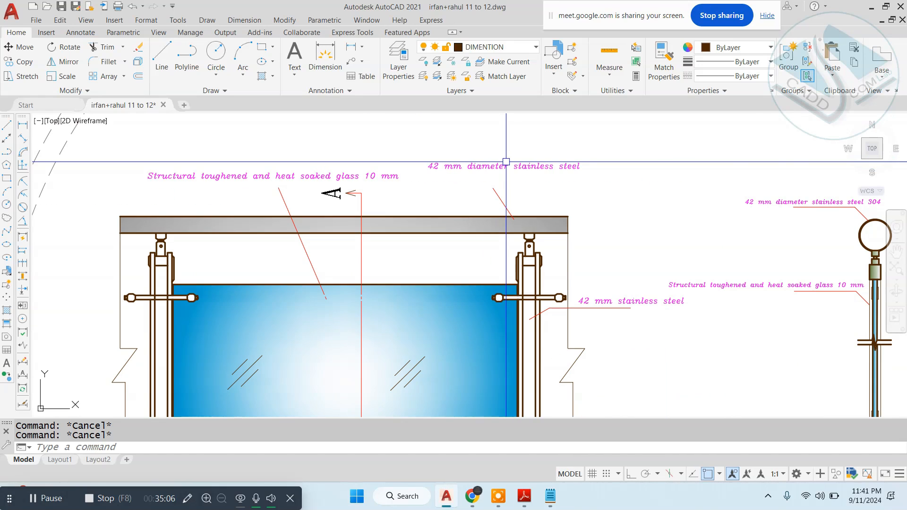
scroll(217, 154, up, 4)
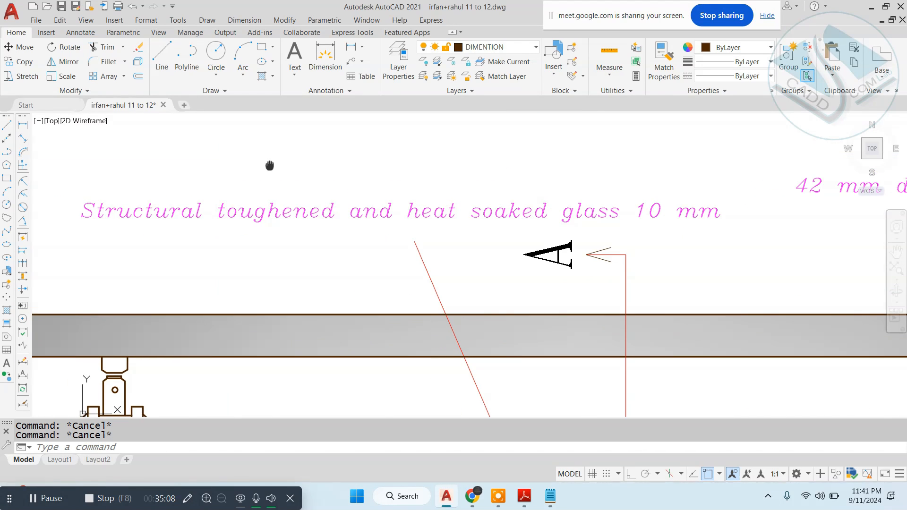
- Read the clamping system note at the post base, and review the whole elevation of the framed glass railing
scroll(270, 165, down, 2)
scroll(277, 163, down, 4)
scroll(380, 326, up, 4)
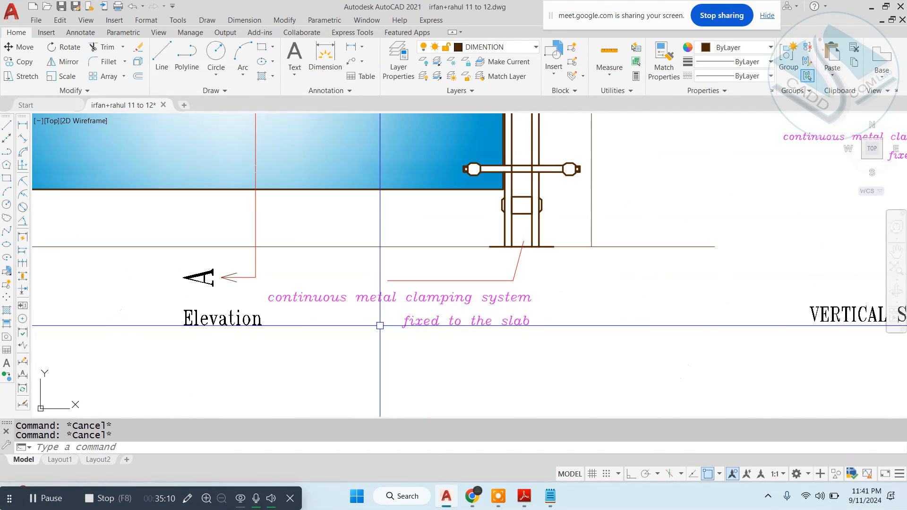
scroll(380, 325, up, 2)
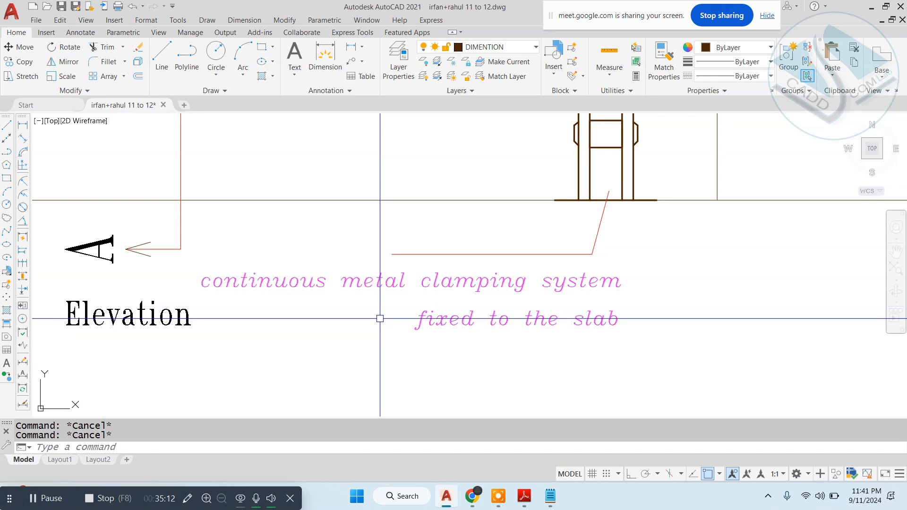
scroll(380, 318, down, 2)
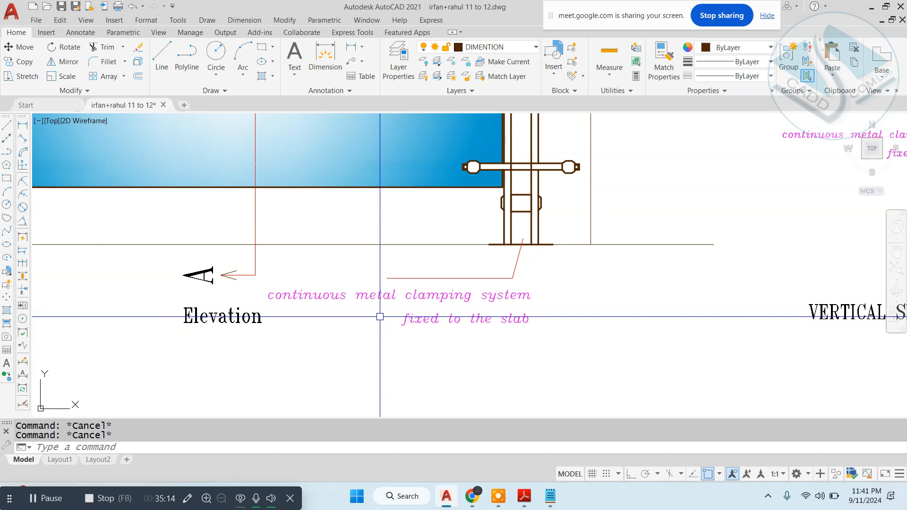
scroll(380, 317, down, 4)
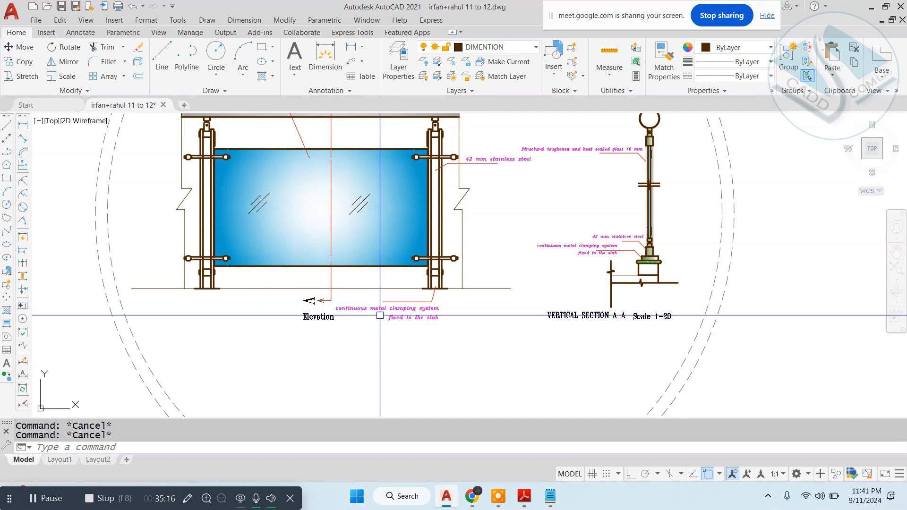
middle_drag(438, 248, 474, 284)
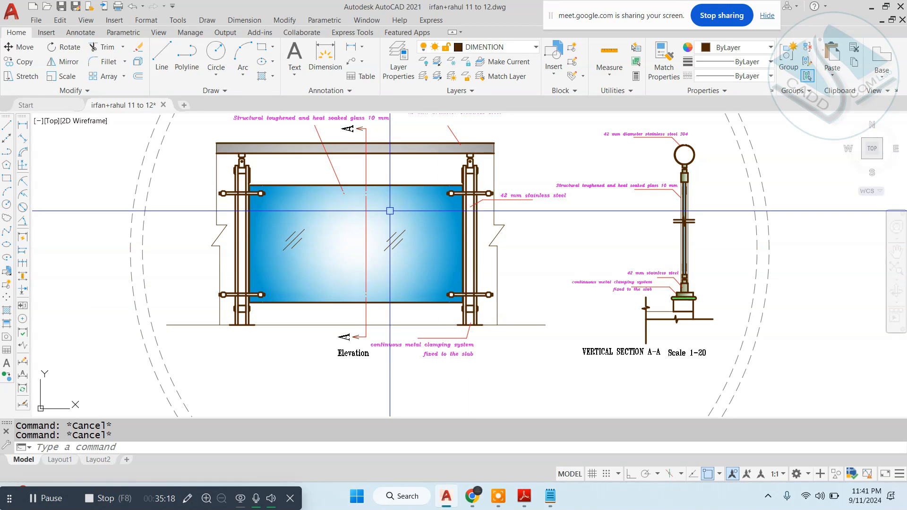
middle_drag(387, 222, 387, 238)
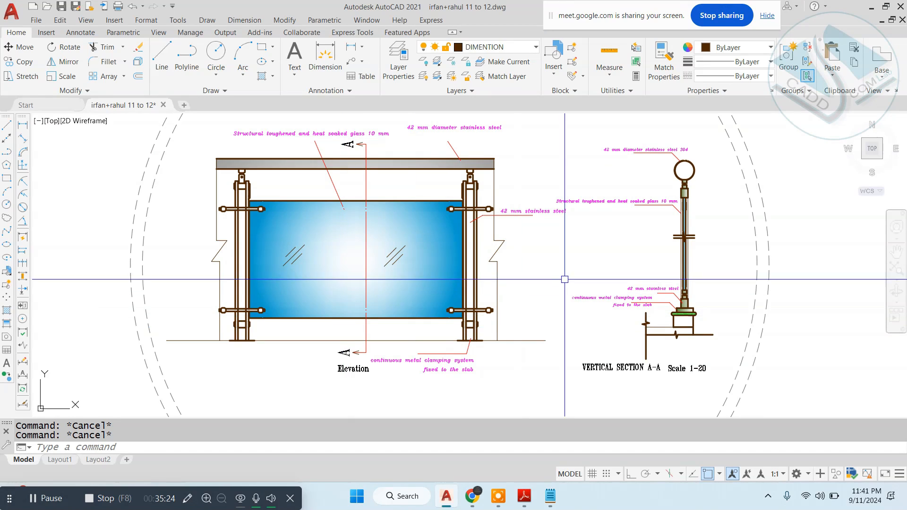
- Examine vertical section A-A of the railing: the glass, the base clamping on the slab, and the round handrail with its steel note
middle_drag(342, 328, 174, 344)
scroll(510, 190, up, 4)
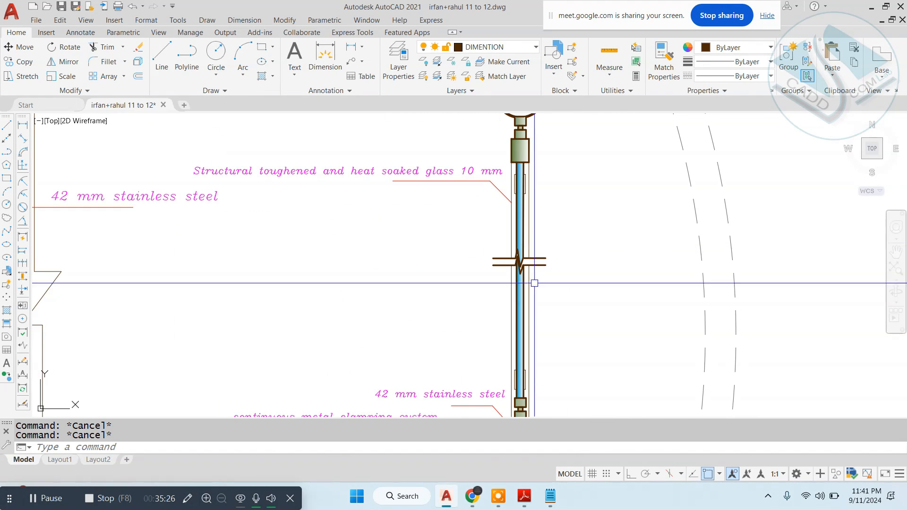
middle_drag(530, 282, 518, 216)
scroll(505, 328, up, 3)
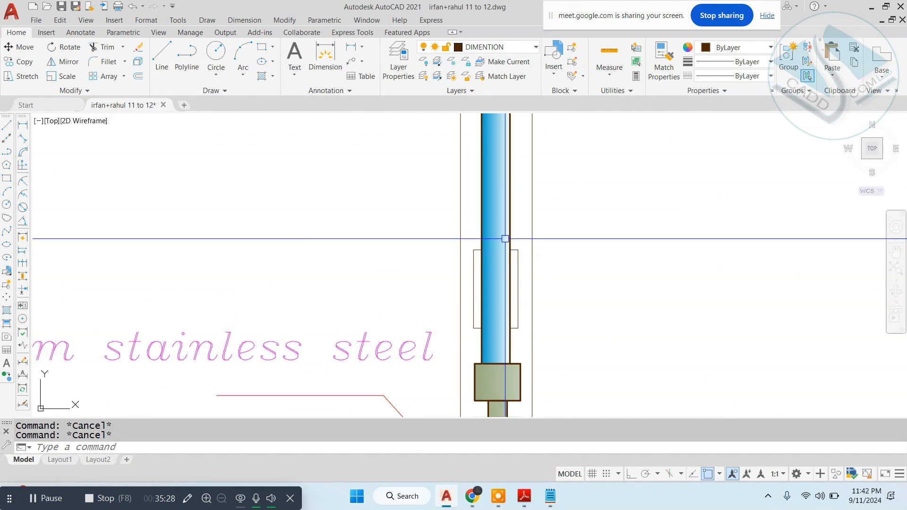
scroll(500, 252, down, 2)
middle_drag(496, 318, 623, 347)
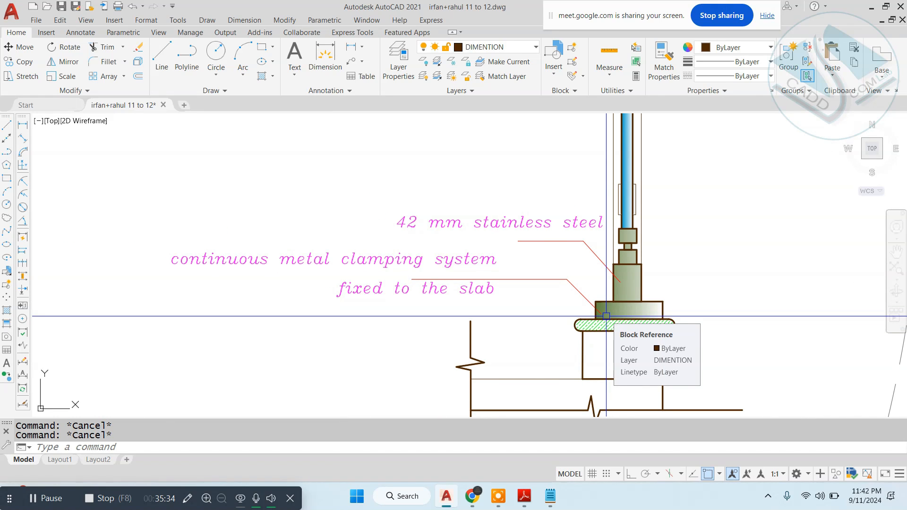
scroll(635, 367, up, 2)
scroll(599, 359, down, 4)
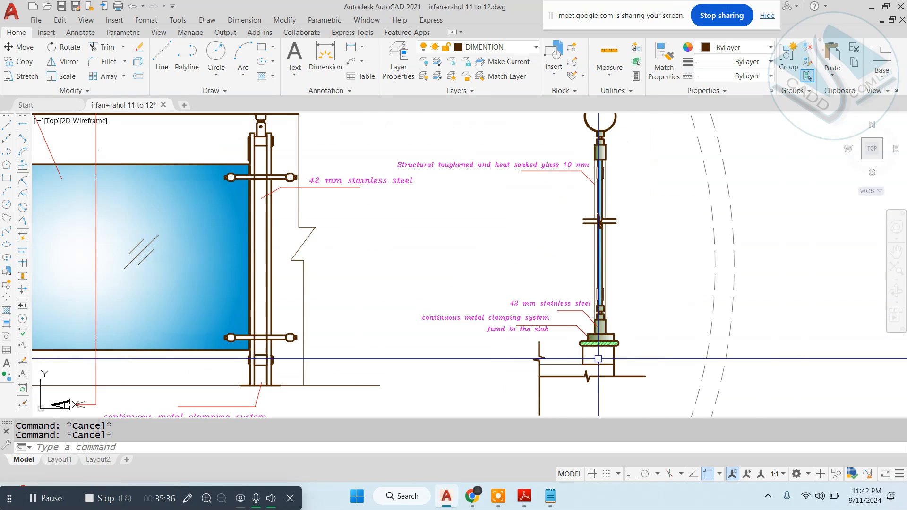
middle_drag(603, 218, 611, 303)
scroll(604, 183, up, 5)
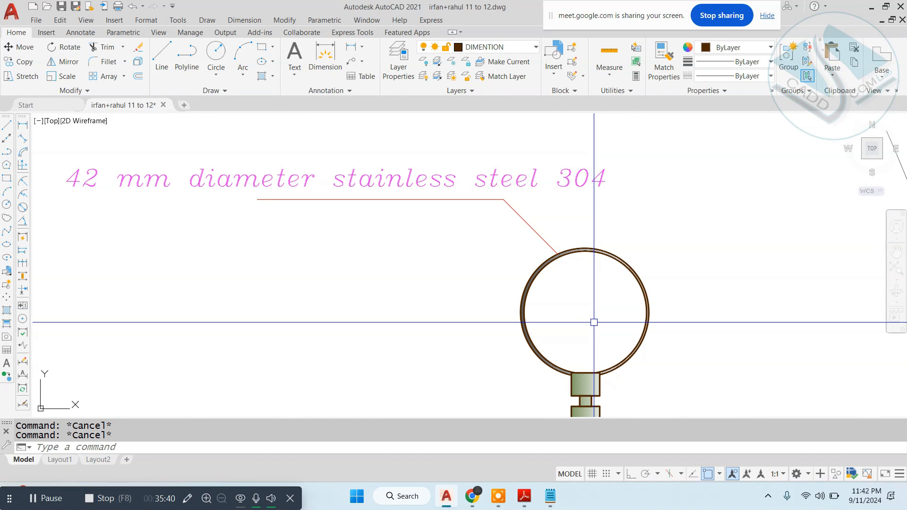
scroll(592, 168, up, 3)
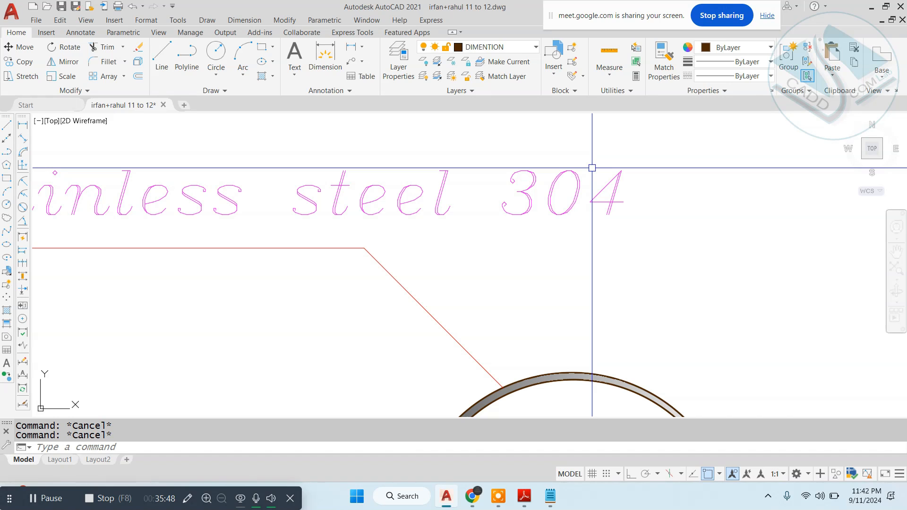
scroll(592, 168, down, 6)
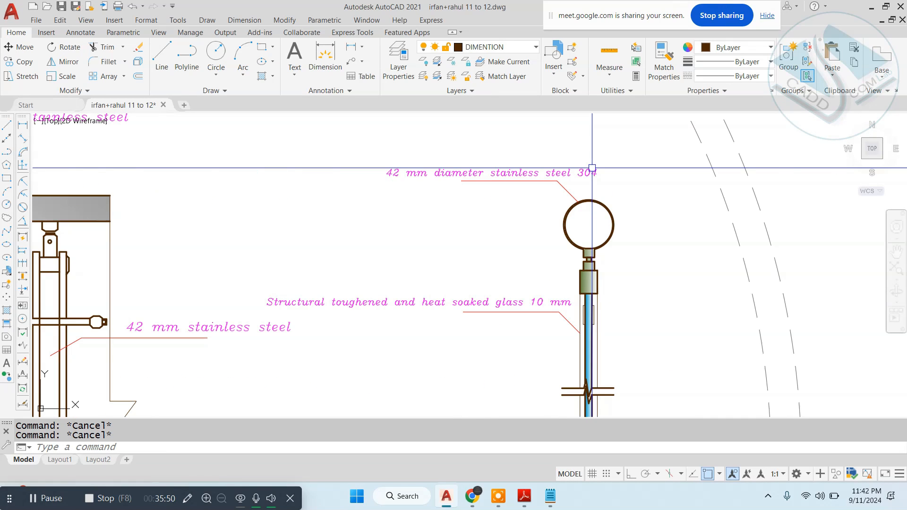
- Review the spigot-mounted glass panel detail again, with its top-rail profiles, edge details and attached photo
scroll(510, 387, up, 5)
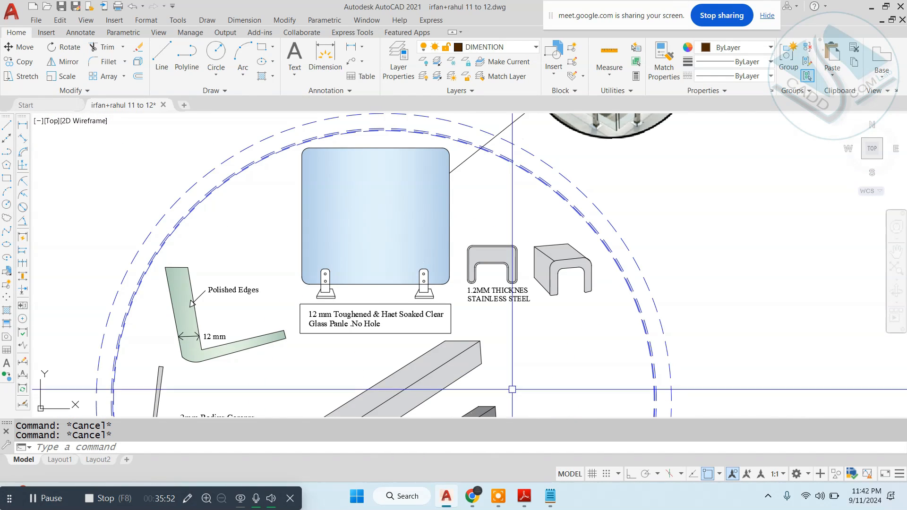
scroll(500, 313, down, 2)
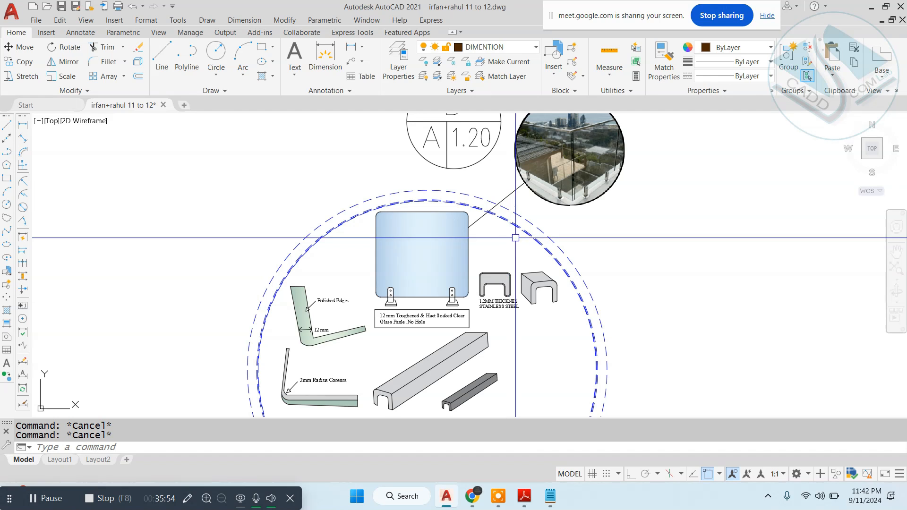
scroll(482, 274, down, 2)
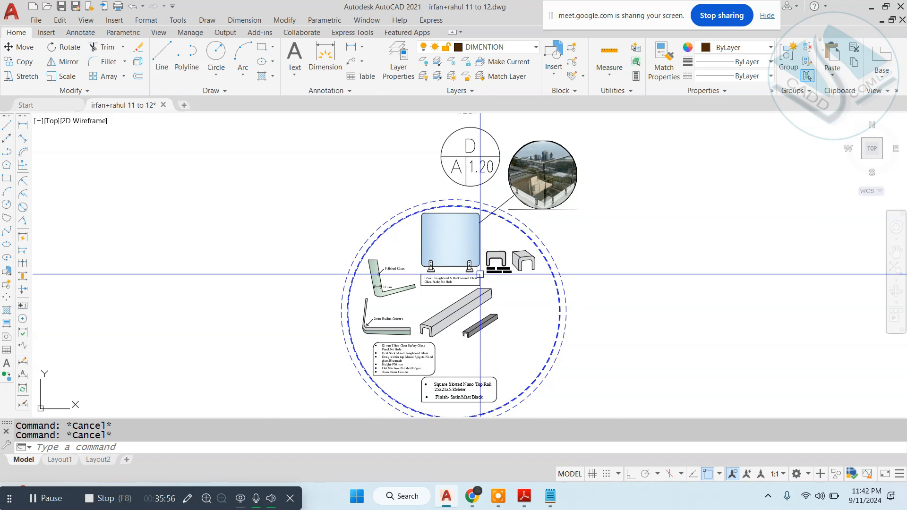
scroll(437, 282, up, 4)
scroll(453, 283, down, 6)
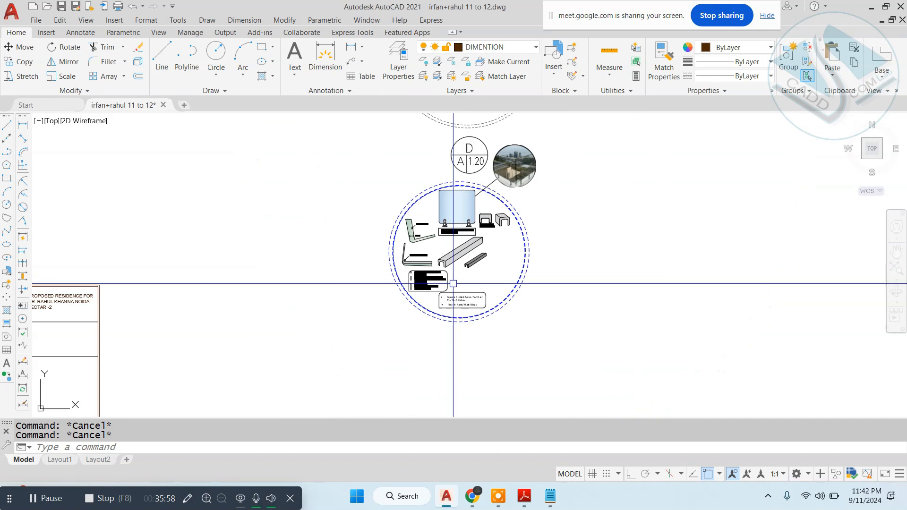
scroll(468, 222, up, 2)
scroll(460, 191, down, 4)
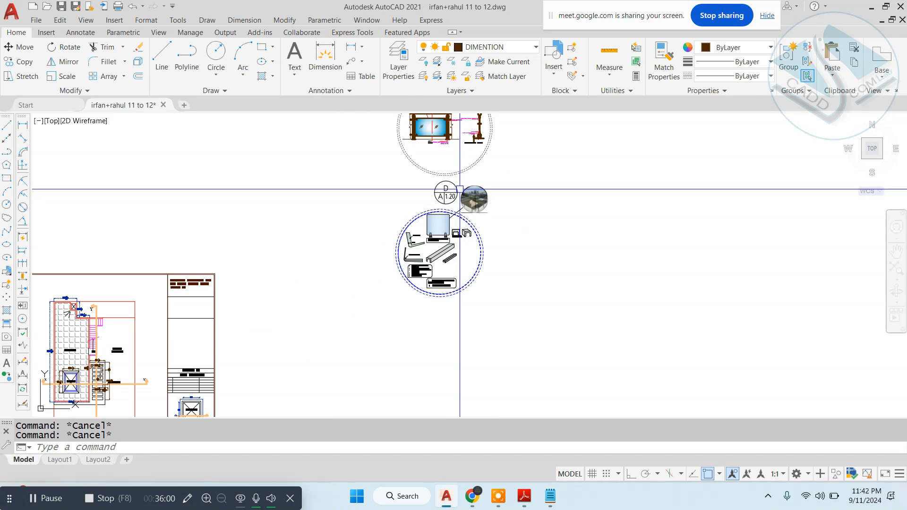
- Explode the D / A 1.20 detail tag beside the railing photo and select all of its separate parts
scroll(458, 192, up, 5)
click(384, 202)
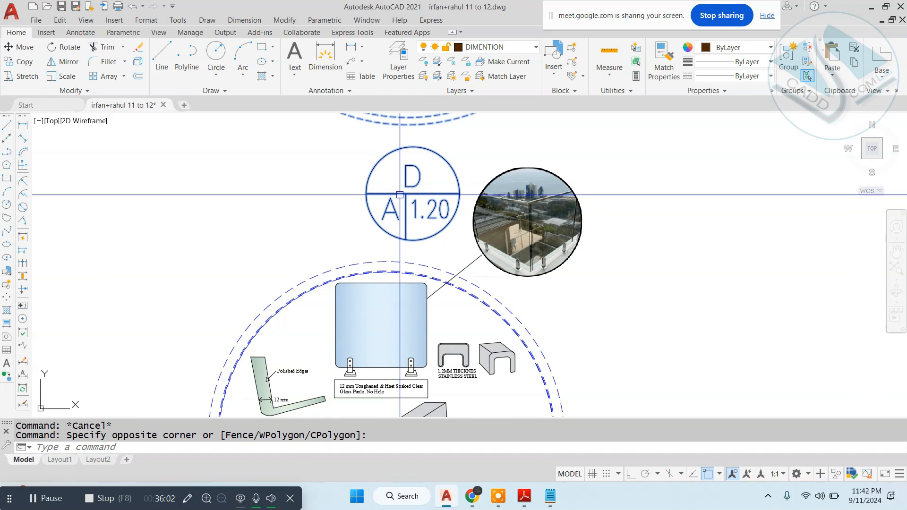
text(x)
key(space)
click(458, 141)
click(367, 239)
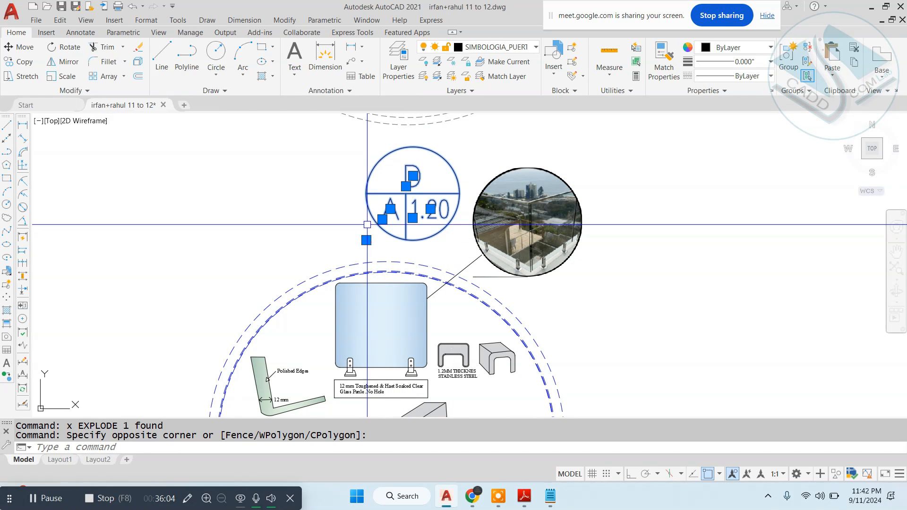
- Move the exploded D / A 1.20 detail tag directly below the dashed circle of the glass railing detail
text(m)
key(space)
click(429, 210)
scroll(427, 122, down, 4)
scroll(432, 384, up, 4)
scroll(439, 346, down, 4)
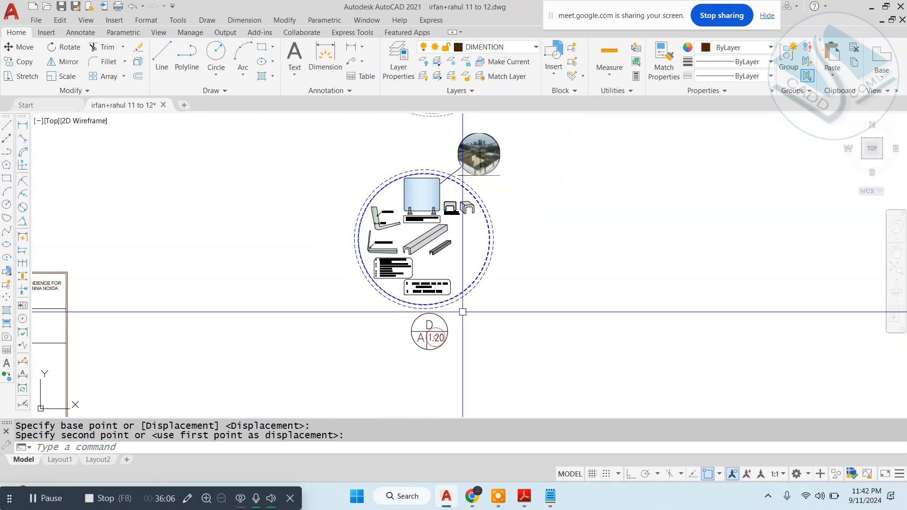
key(Escape)
- Move the whole glass railing detail, with its photo and tag, beside the level marks of the front elevation
click(567, 142)
click(300, 393)
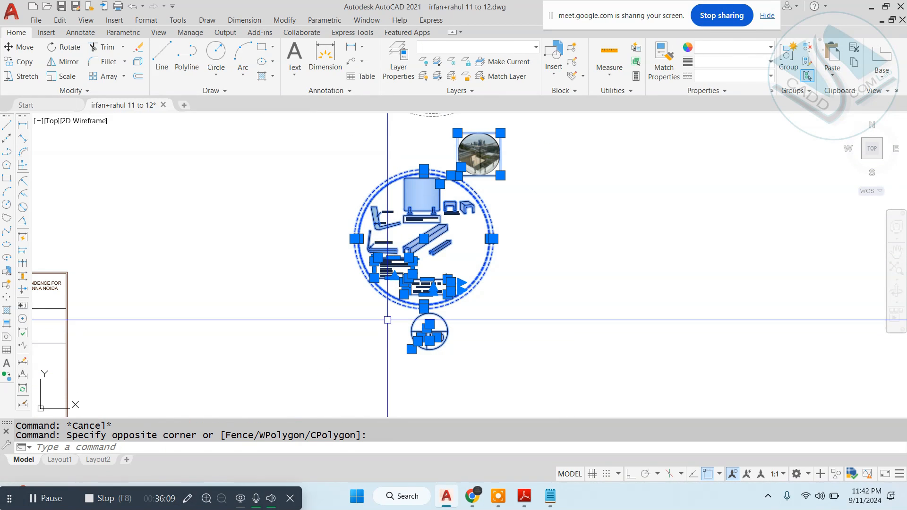
text(m)
key(space)
click(406, 241)
scroll(361, 332, down, 4)
scroll(443, 274, up, 4)
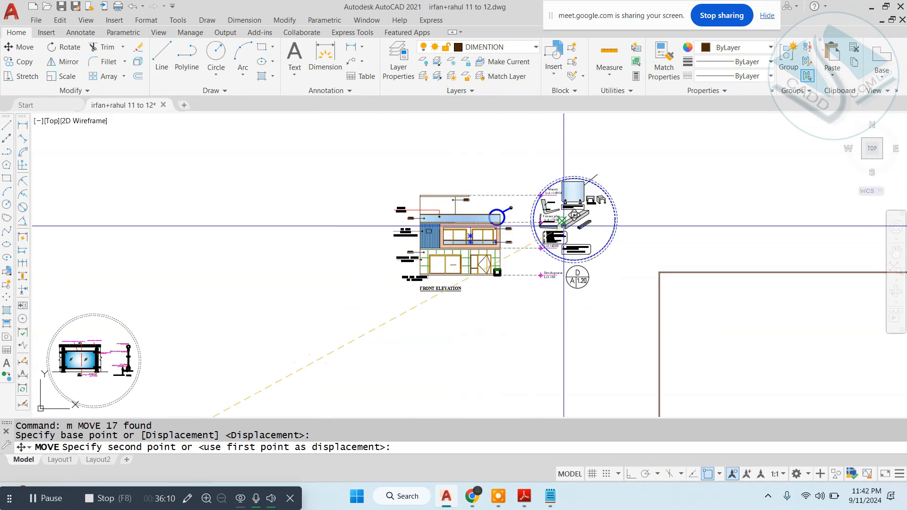
click(512, 212)
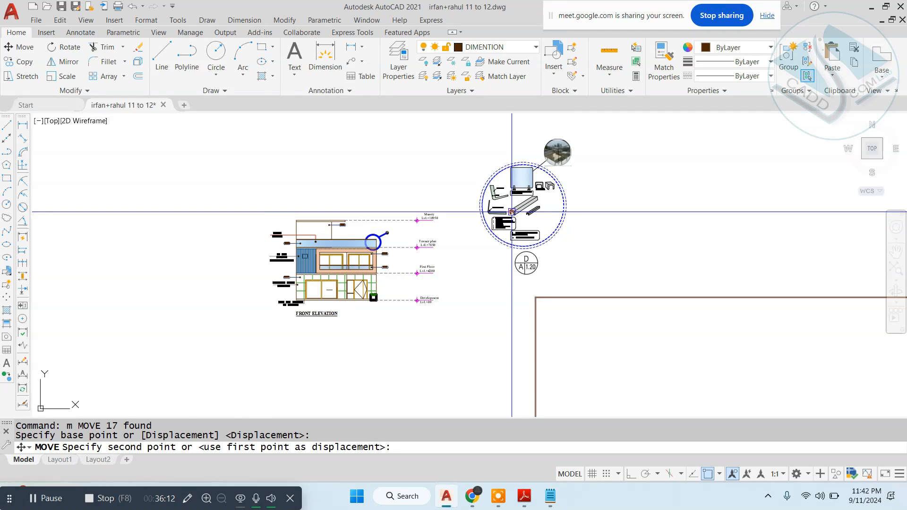
key(Escape)
- Scale down the glass railing detail together with its photo and detail tag
scroll(551, 191, up, 4)
middle_drag(553, 185, 496, 228)
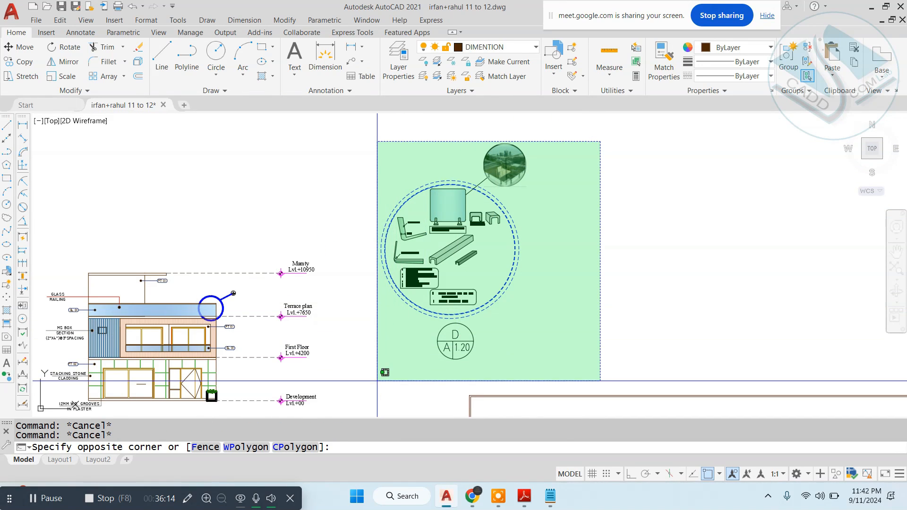
click(376, 389)
text(sc)
key(Return)
click(405, 338)
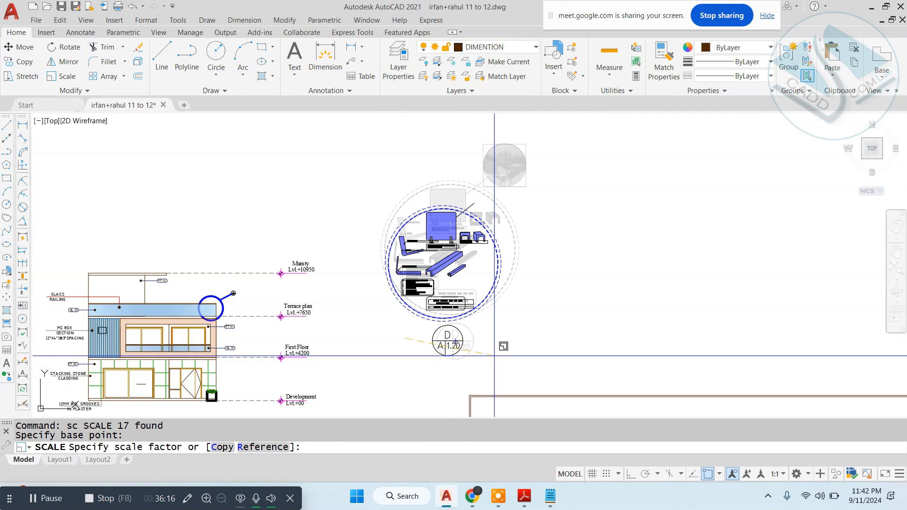
scroll(354, 276, down, 1)
- Examine the detail tag at the blue callout's leader and the glass specification note above the terrace railing
scroll(324, 253, up, 6)
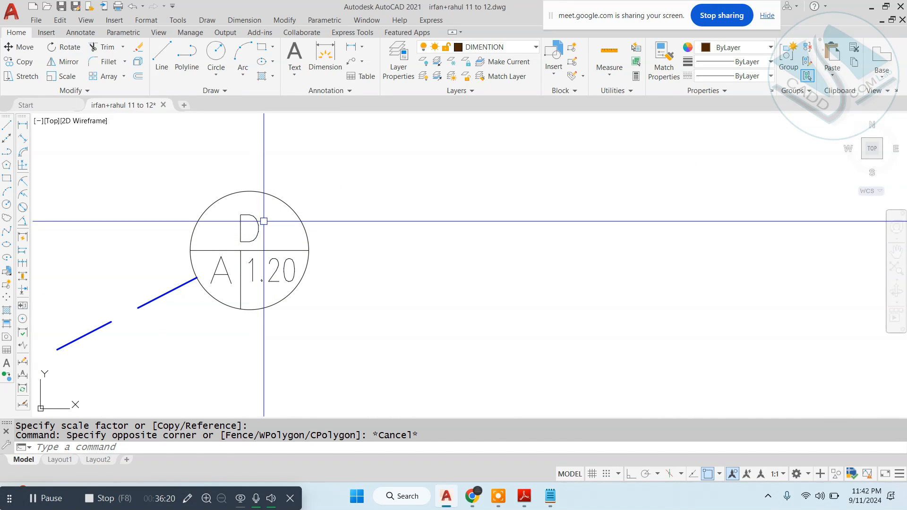
scroll(472, 265, down, 5)
scroll(543, 264, up, 3)
scroll(563, 293, down, 3)
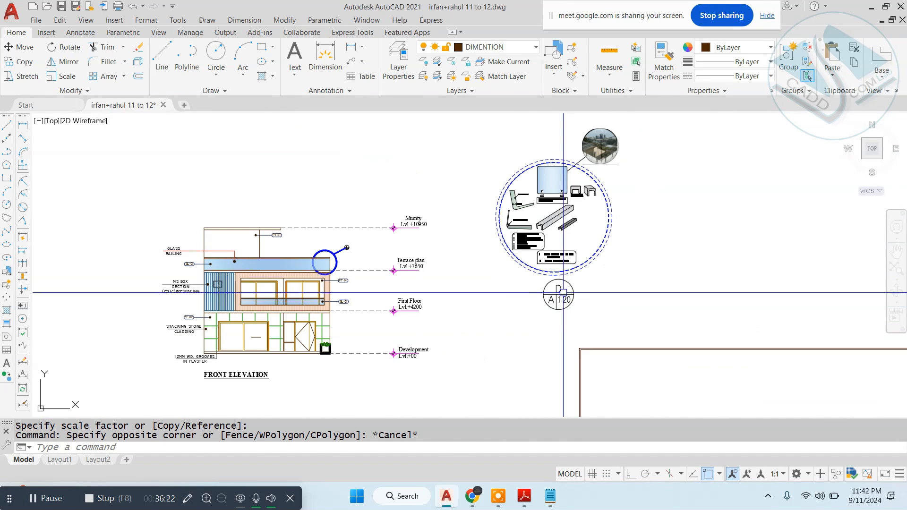
scroll(563, 293, up, 1)
scroll(256, 250, down, 1)
key(Escape)
key(Escape)
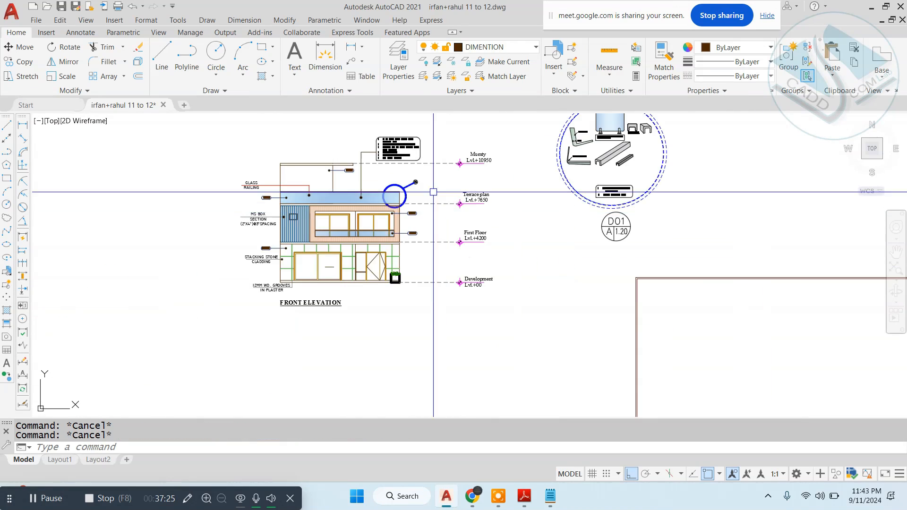
scroll(415, 167, up, 4)
scroll(433, 181, up, 3)
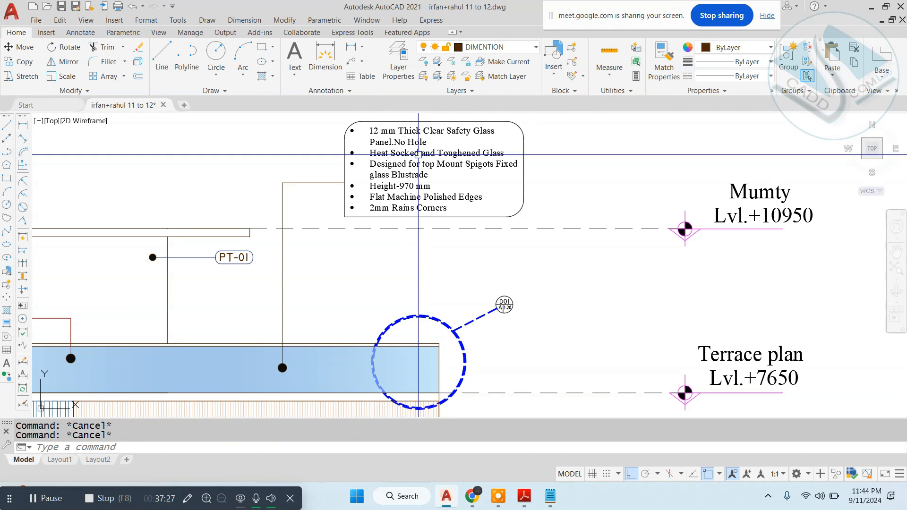
scroll(433, 181, down, 2)
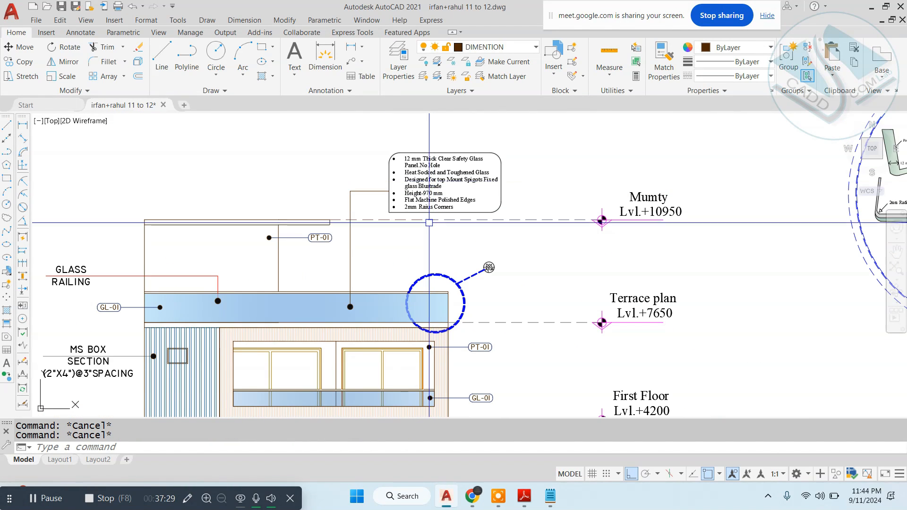
scroll(437, 154, up, 1)
scroll(428, 210, down, 3)
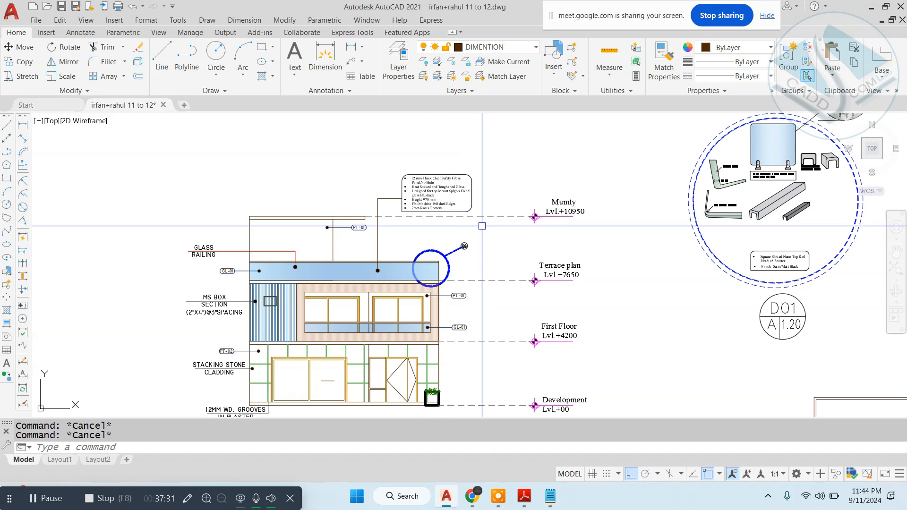
scroll(447, 199, up, 4)
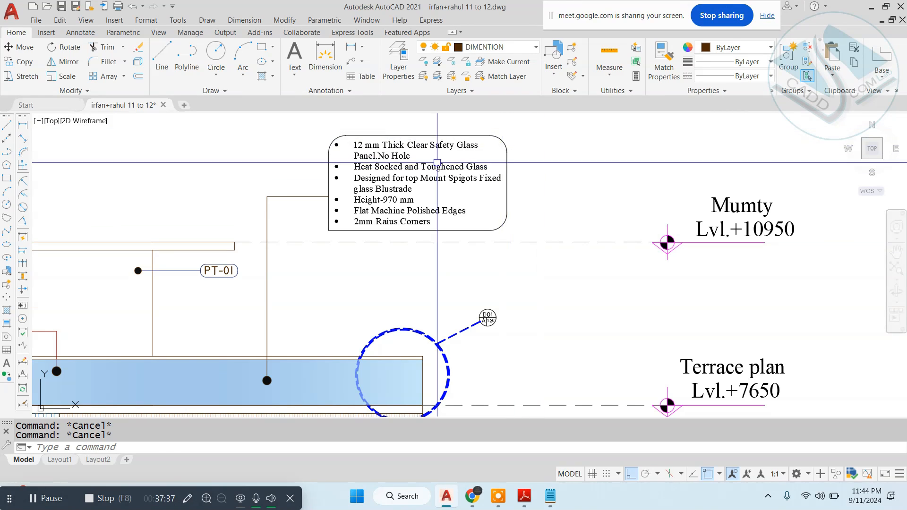
- Erase the glass specification note above the front elevation together with its leader and dot
click(536, 128)
click(197, 213)
text(e)
key(space)
middle_drag(263, 329, 307, 249)
key(Escape)
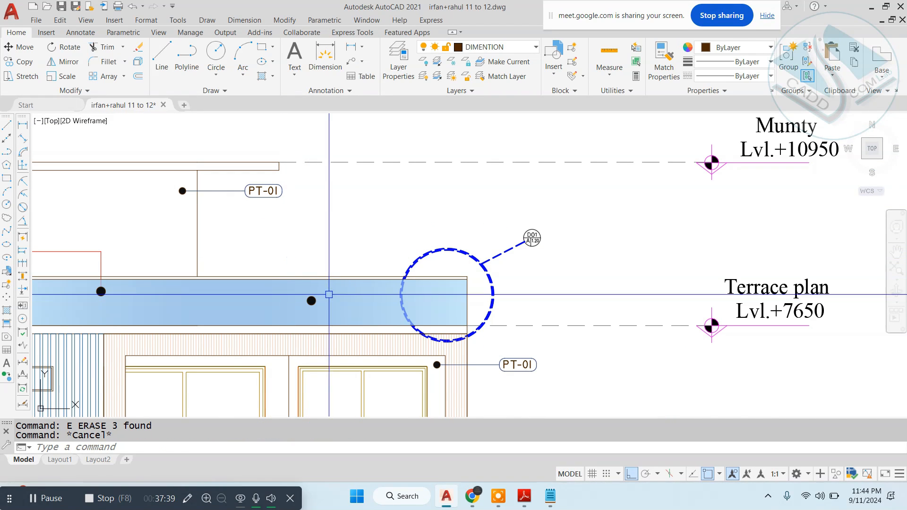
click(281, 229)
click(331, 314)
scroll(330, 315, down, 8)
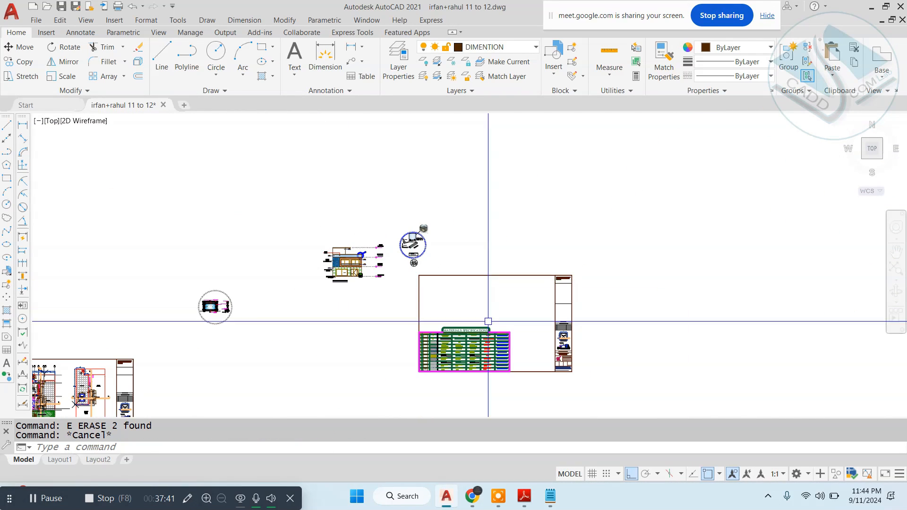
- Undo the erasures of the glass specification note and its leader
scroll(480, 315, up, 4)
scroll(480, 322, down, 2)
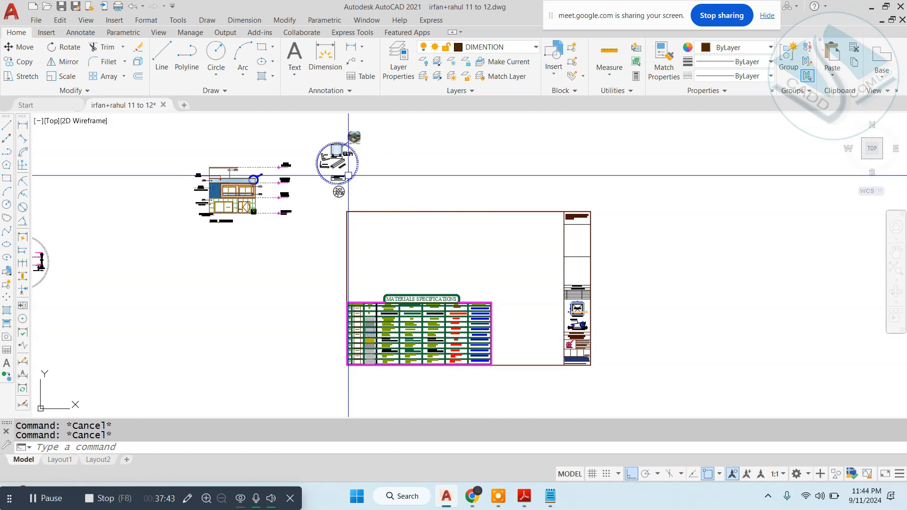
scroll(314, 182, up, 6)
key(ctrl+z)
key(ctrl+z)
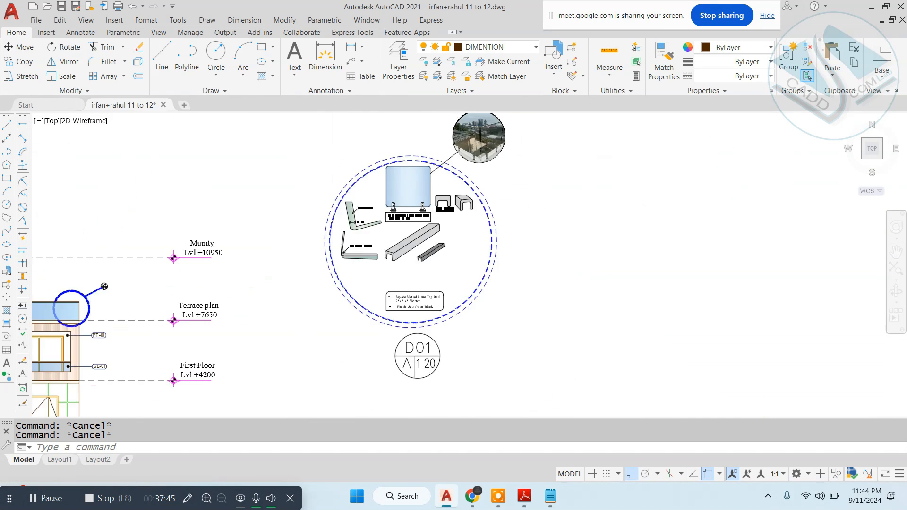
mouse_move(400, 217)
middle_down()
mouse_move(331, 244)
mouse_move(358, 297)
middle_up()
key(Escape)
click(260, 203)
key(Escape)
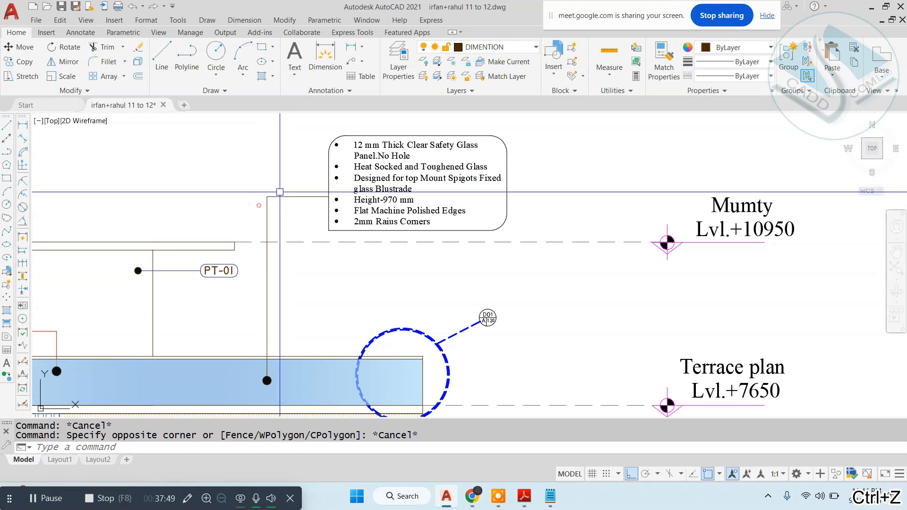
- Erase only the leader line and the dot that connect the glass specification note to the terrace railing
click(288, 168)
key(Escape)
click(288, 168)
click(249, 206)
text(e)
click(239, 317)
click(272, 385)
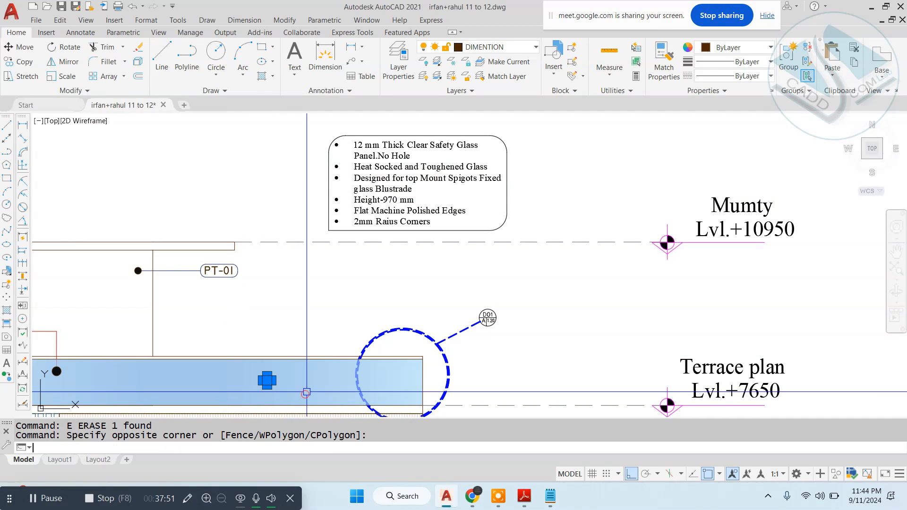
text(e)
key(Escape)
- Turn Ortho off and move the glass specification note into the title sheet, beside the Materials Specifications table
click(285, 118)
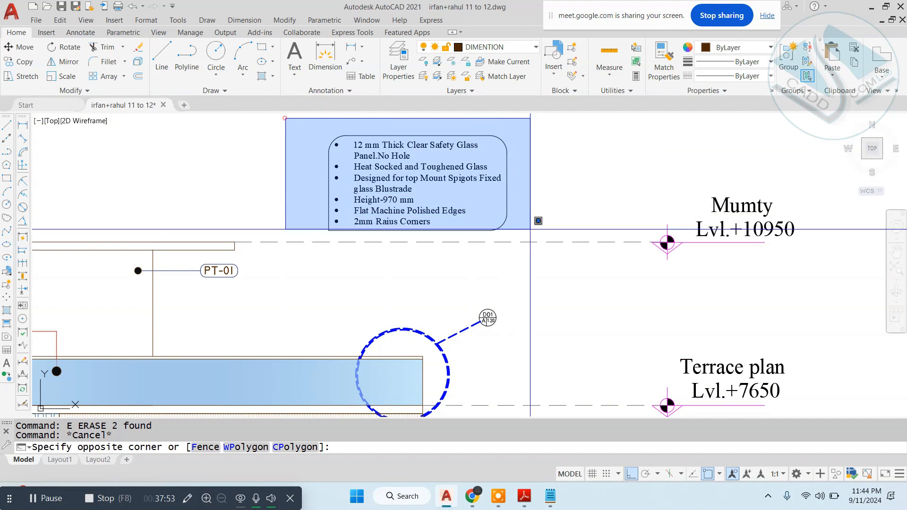
click(530, 235)
text(m)
click(333, 207)
scroll(396, 184, down, 6)
scroll(424, 225, down, 2)
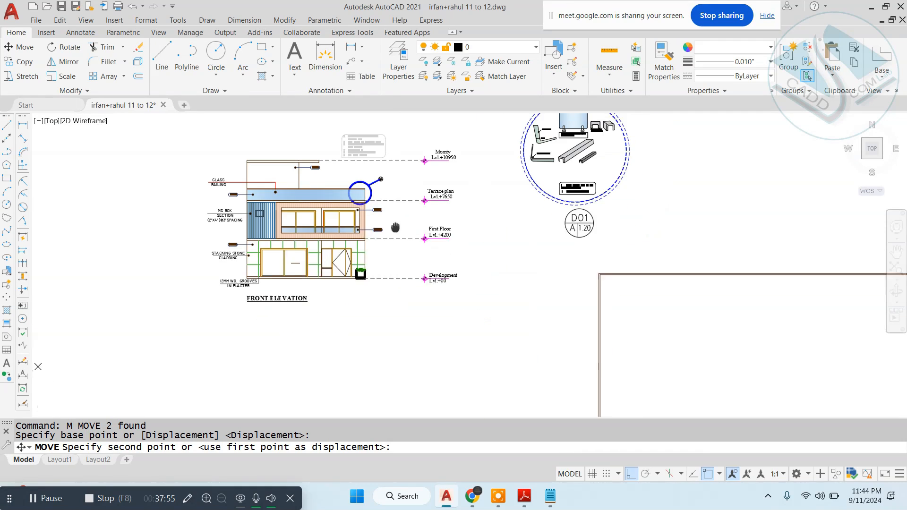
key(F8)
scroll(426, 257, down, 4)
scroll(513, 320, up, 6)
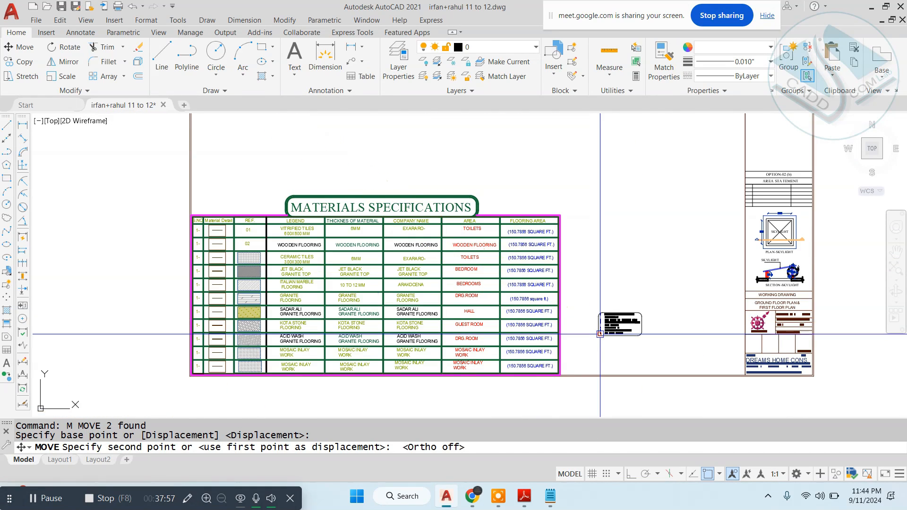
click(599, 334)
key(Escape)
- Copy the boxed Square Slotted Nano Top Rail note from the railing detail to above the glass note in the sheet
scroll(554, 338, down, 6)
scroll(450, 219, up, 8)
scroll(514, 278, up, 4)
scroll(517, 300, up, 2)
click(658, 255)
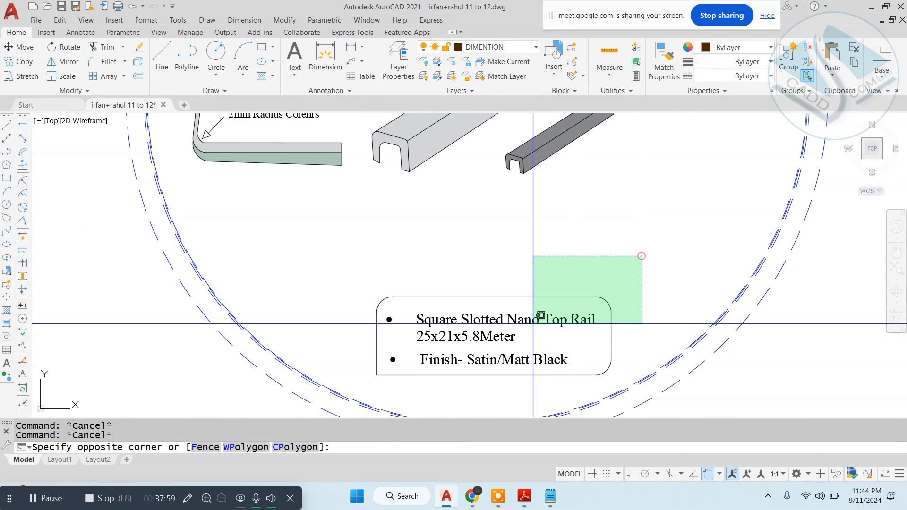
click(362, 388)
click(210, 364)
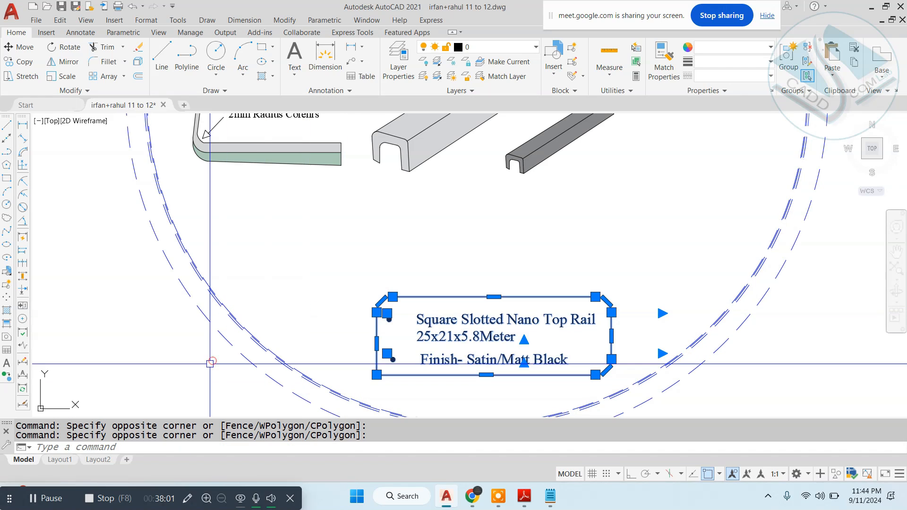
text(CO)
key(Return)
click(489, 297)
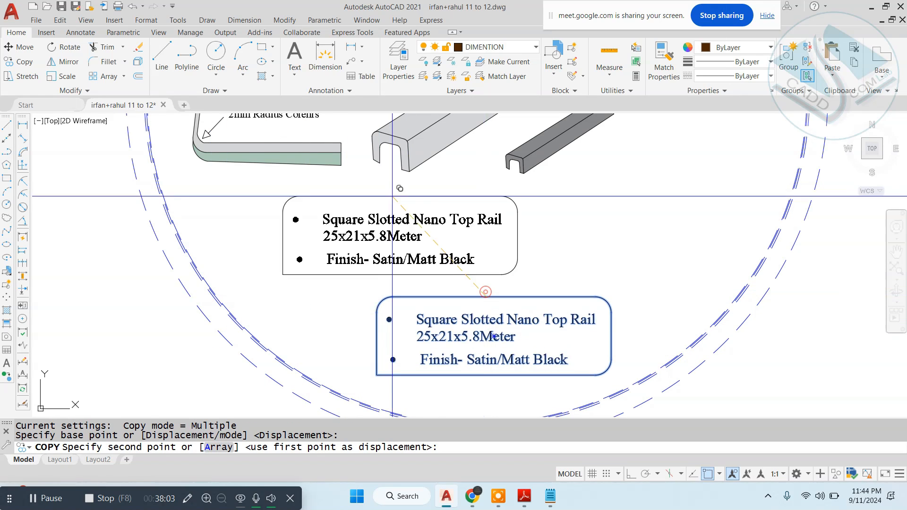
scroll(403, 213, down, 12)
scroll(534, 368, up, 2)
scroll(490, 285, up, 4)
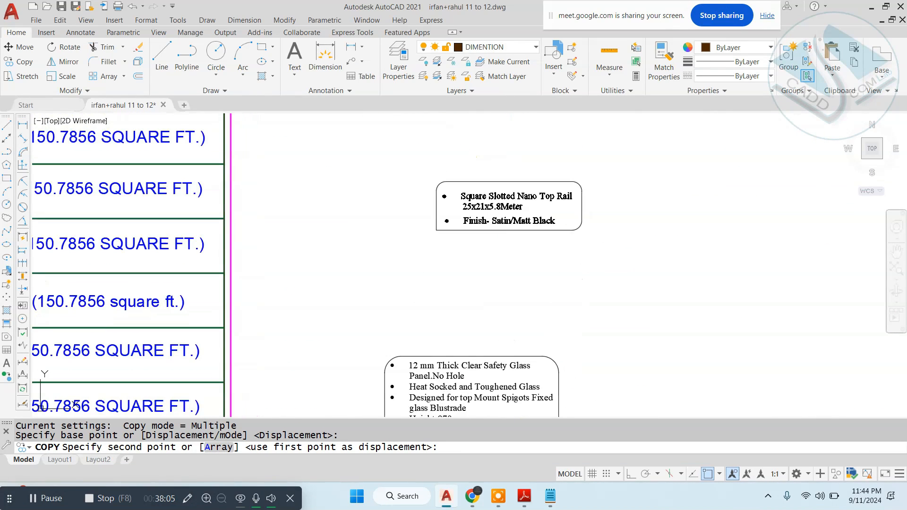
key(Escape)
middle_drag(437, 189, 522, 263)
- Move the copied top rail note higher, leaving more space above the glass specification note
click(591, 214)
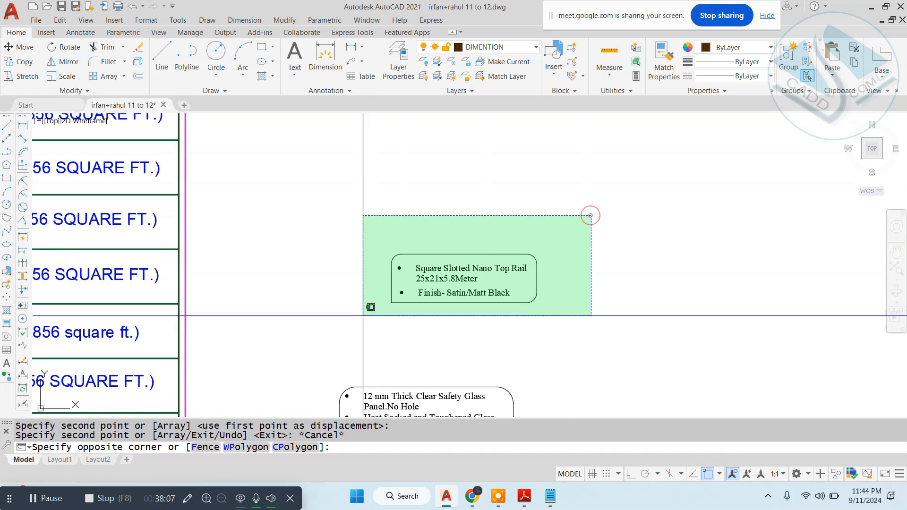
click(365, 320)
scroll(365, 320, down, 3)
text(M)
key(Return)
click(456, 297)
click(469, 210)
middle_drag(394, 341, 416, 259)
key(Escape)
- Scale up the boxed glass specification note beside the materials table
click(479, 238)
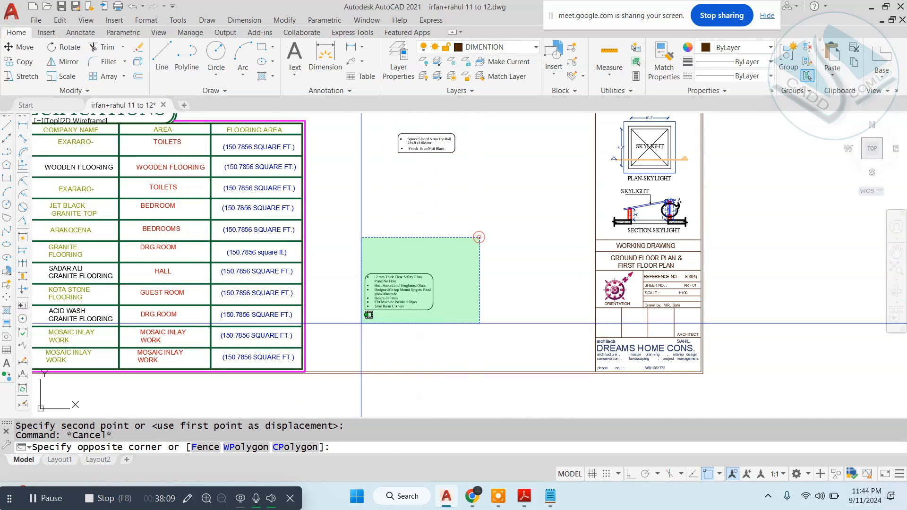
click(350, 330)
text(SC)
key(Return)
click(395, 297)
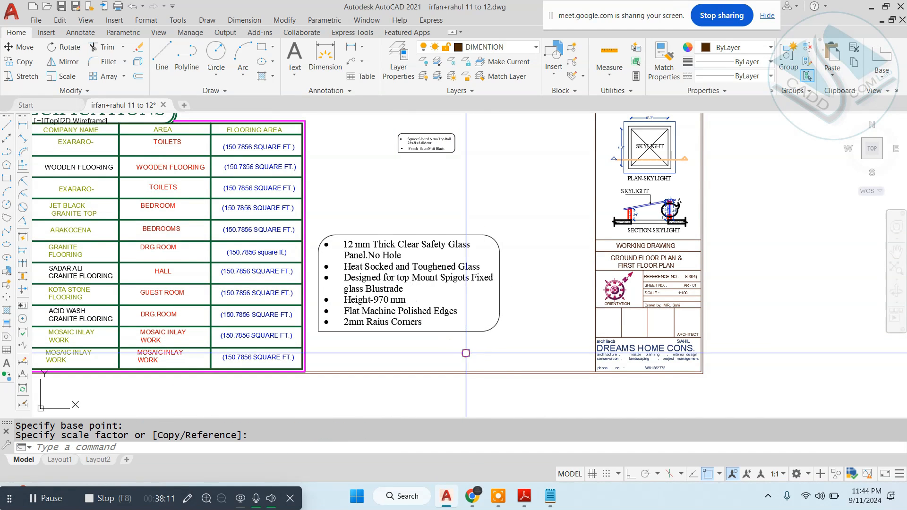
key(Escape)
- Move the enlarged glass specification note to the empty area between the materials table and the title block
click(521, 224)
scroll(368, 329, up, 2)
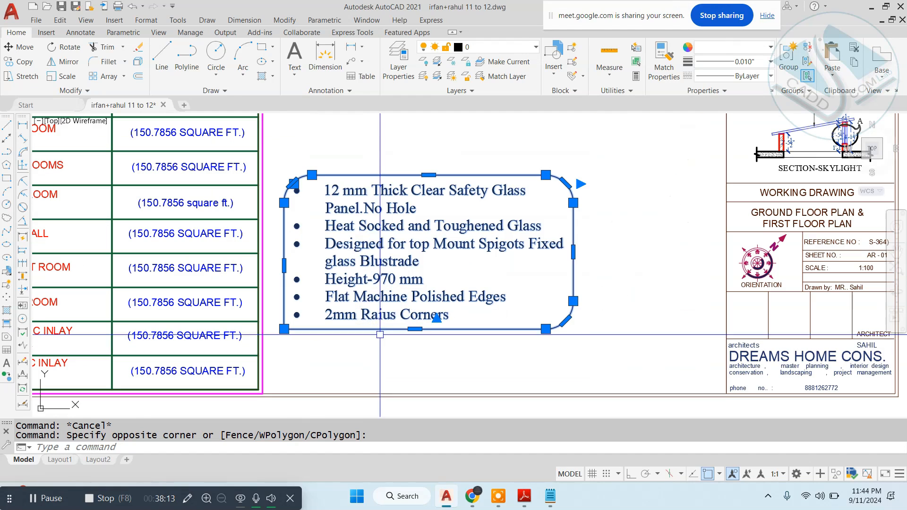
text(M)
key(Return)
click(367, 347)
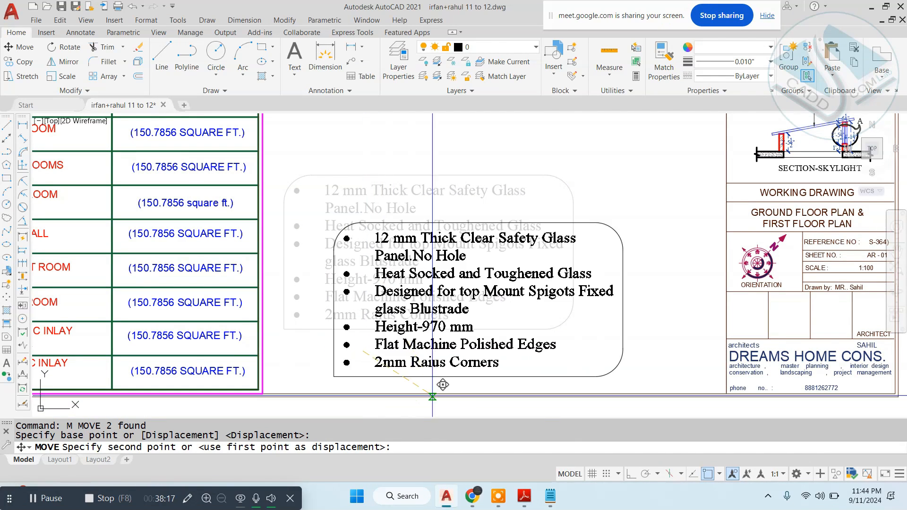
click(504, 410)
scroll(501, 409, down, 4)
key(Escape)
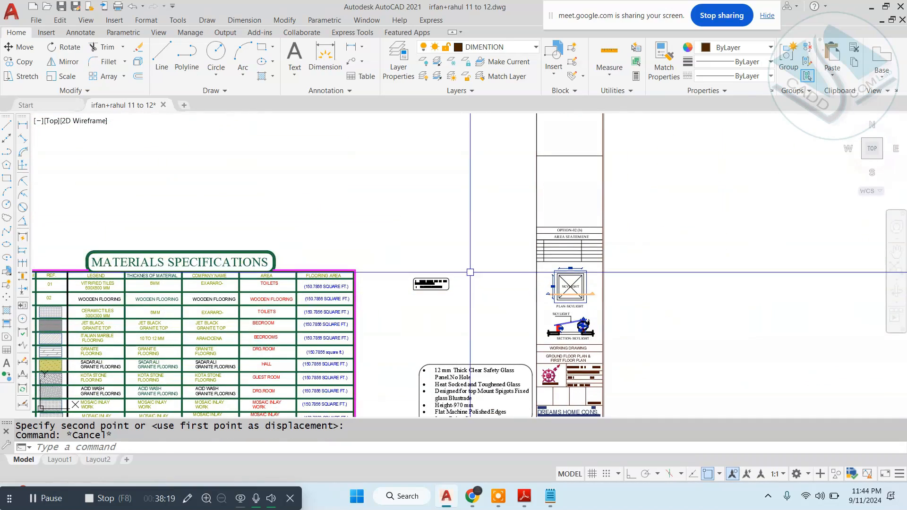
- Scale up the boxed top rail note above the glass specification note
click(470, 271)
click(393, 307)
scroll(418, 284, up, 4)
text(SC SCALE 3 found)
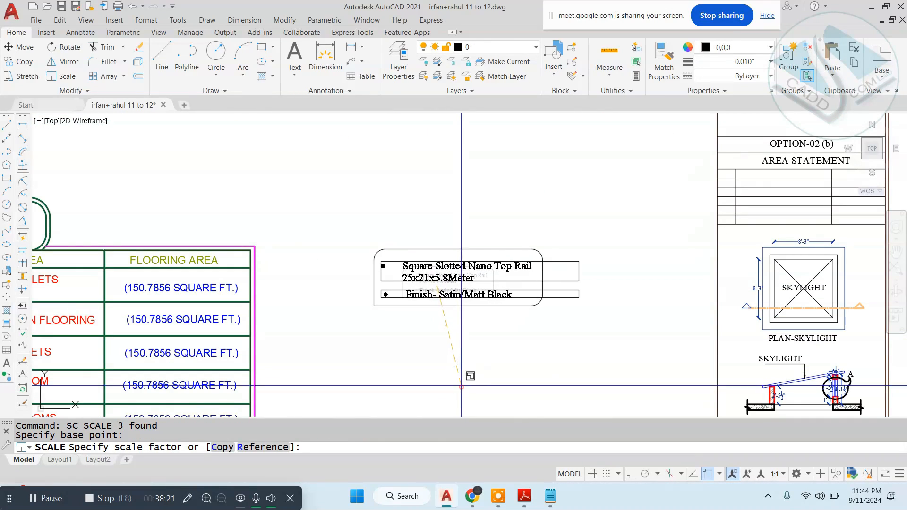
key(Escape)
- Move the enlarged top rail note to just above the glass specification note
click(583, 218)
click(348, 347)
key(Return)
click(458, 328)
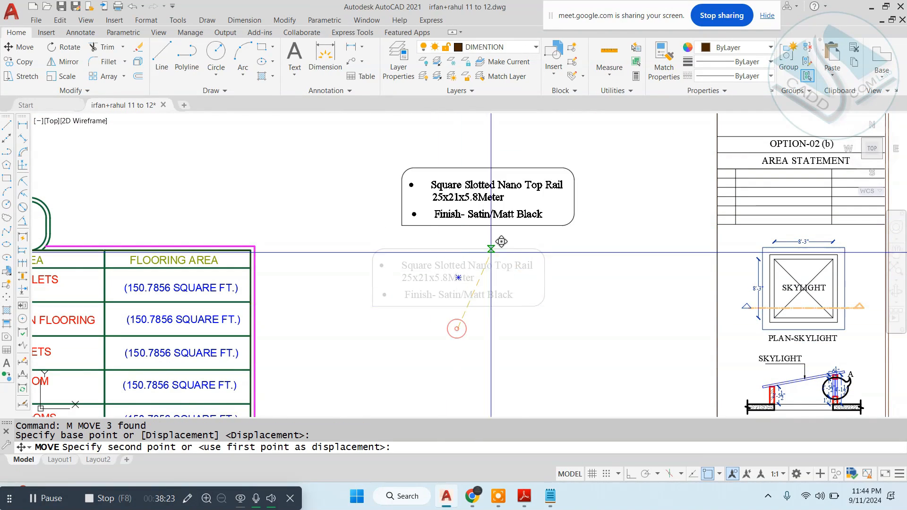
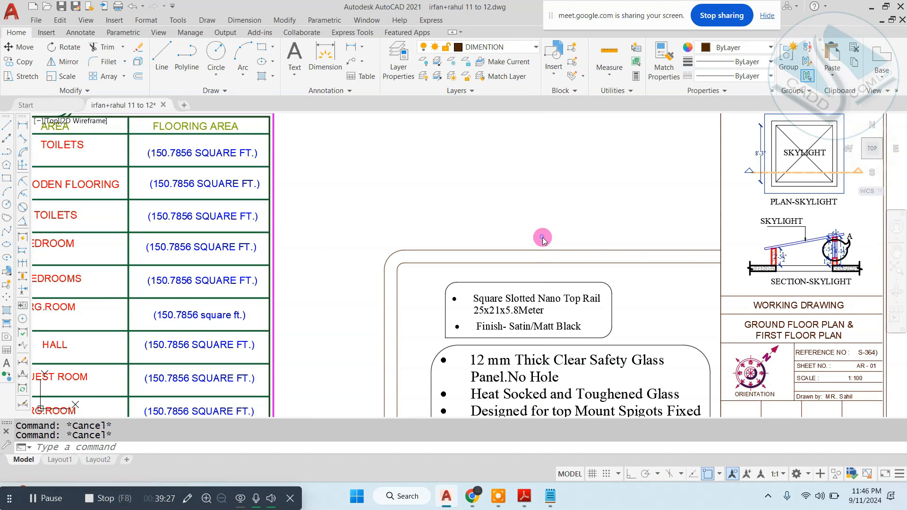
- Erase the circled railing elevation and section detail lying in the empty area outside the title sheet
click(548, 241)
key(Escape)
scroll(559, 248, down, 4)
scroll(559, 247, down, 2)
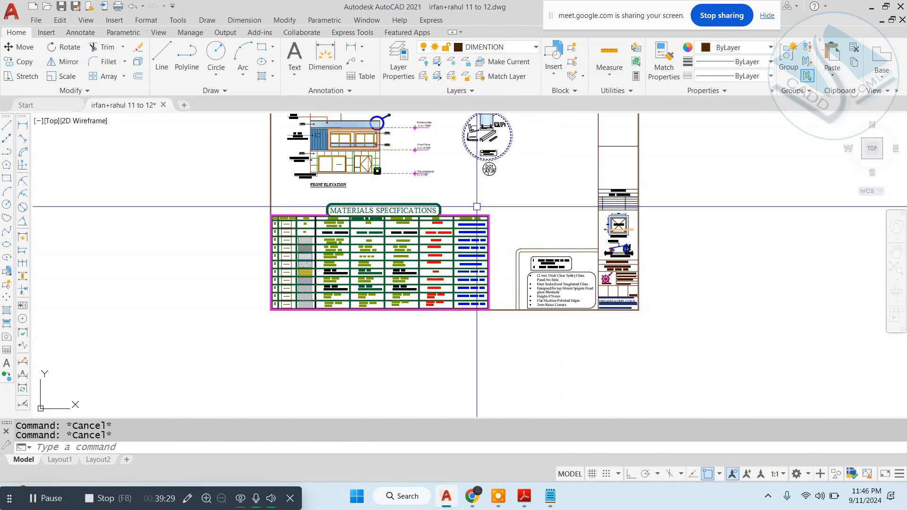
middle_drag(553, 236, 544, 281)
scroll(470, 263, down, 4)
middle_drag(235, 250, 398, 244)
scroll(369, 246, up, 3)
click(447, 194)
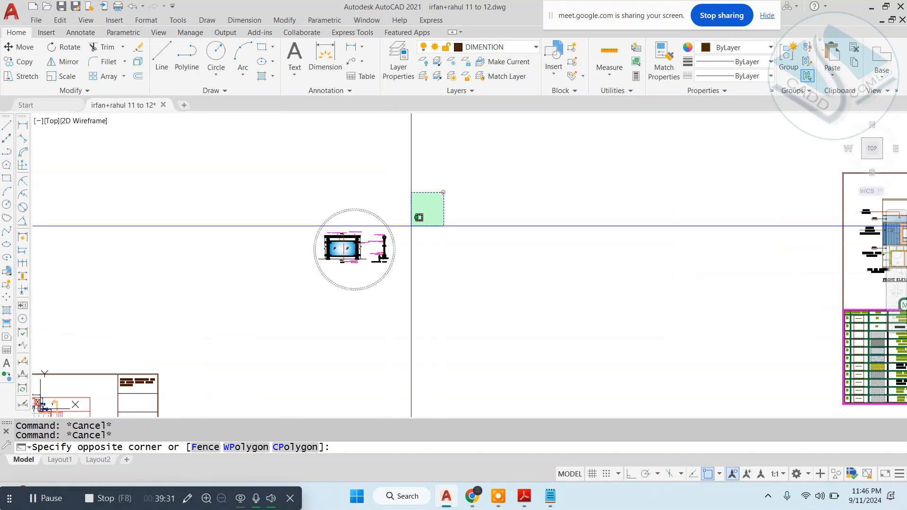
click(302, 290)
scroll(302, 291, down, 2)
text(e)
key(Return)
scroll(390, 254, down, 2)
key(Escape)
scroll(403, 286, up, 5)
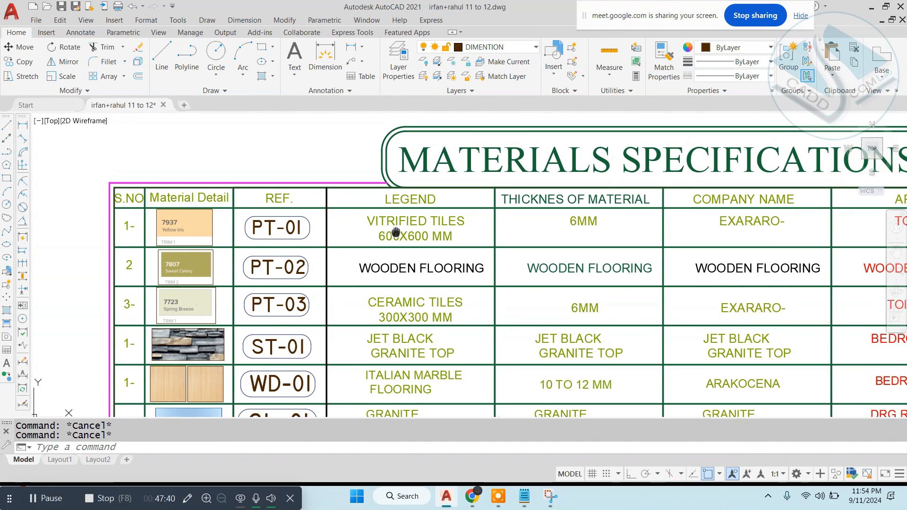
scroll(390, 245, up, 4)
middle_drag(390, 244, 451, 233)
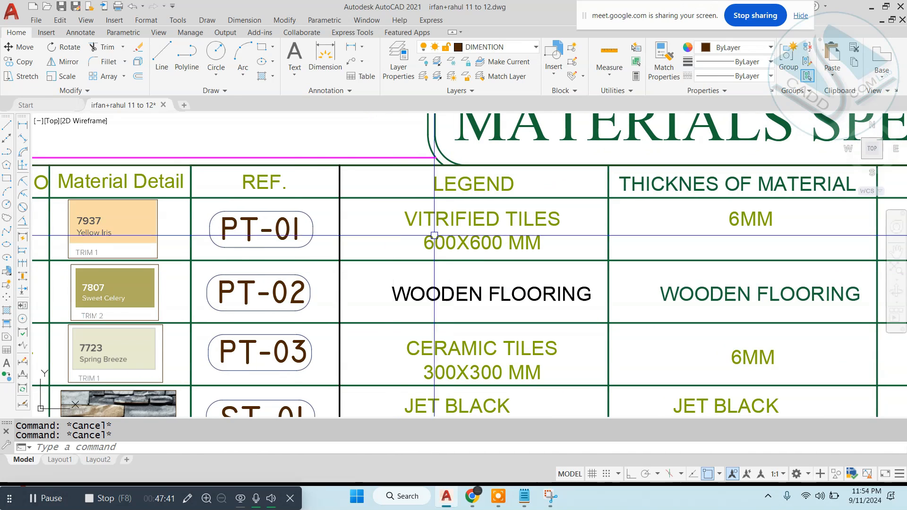
double_click(462, 217)
key(Escape)
scroll(415, 208, down, 3)
scroll(415, 208, down, 2)
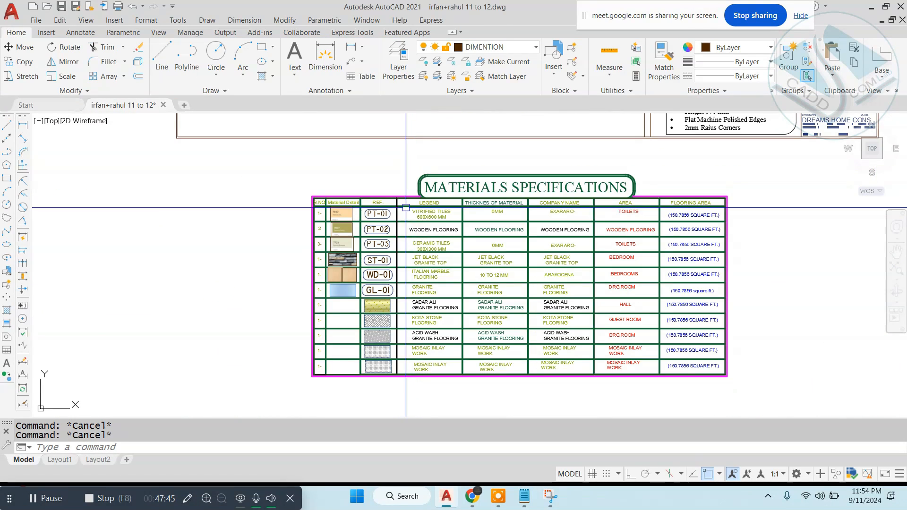
- Move the boxed MATERIALS SPECIFICATIONS title off the materials table into the empty area to its left
scroll(415, 189, up, 3)
scroll(340, 170, down, 1)
click(326, 164)
key(Escape)
click(313, 159)
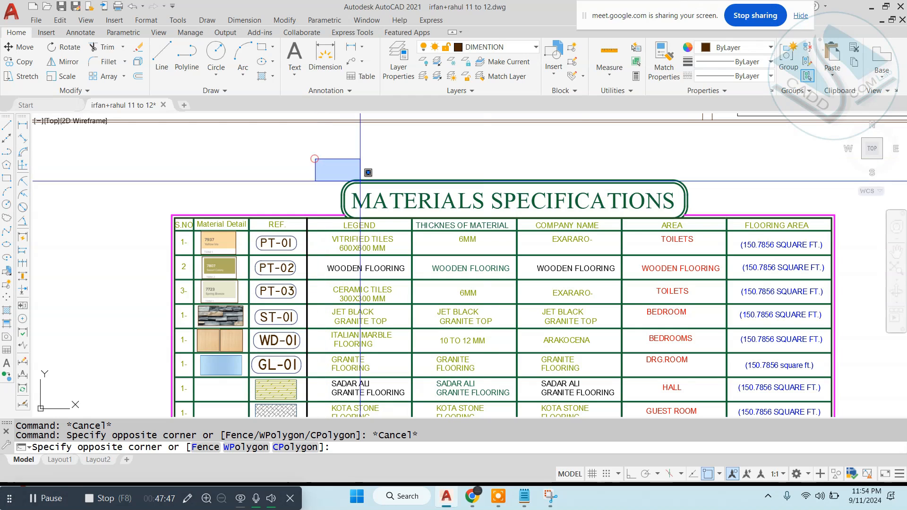
click(708, 222)
text(m)
key(Return)
click(514, 237)
scroll(586, 222, down, 4)
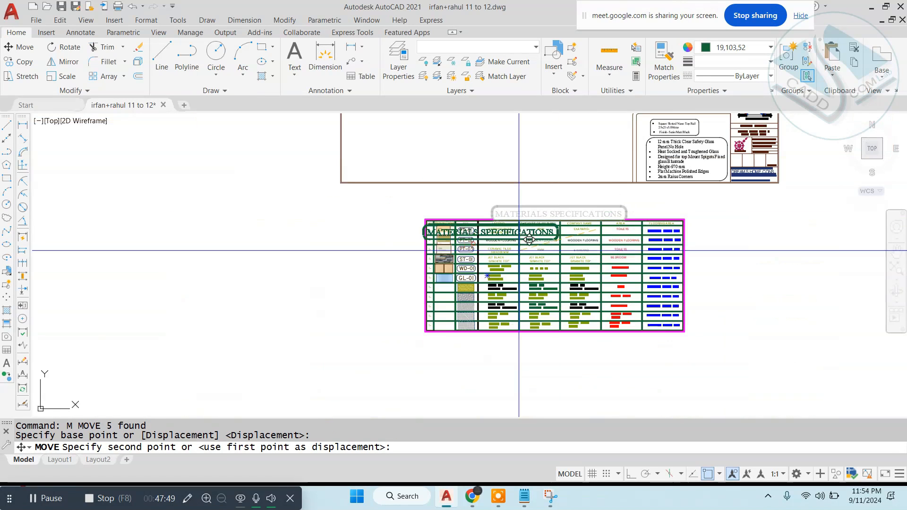
key(Escape)
scroll(550, 256, up, 4)
key(Escape)
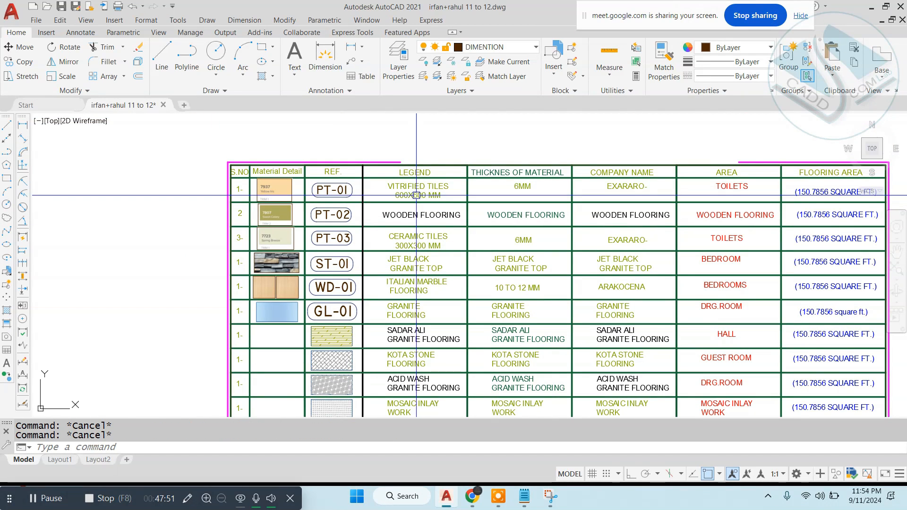
- Trim away the grid lines and border segments across the materials table's LEGEND column
scroll(412, 192, down, 2)
text(tr)
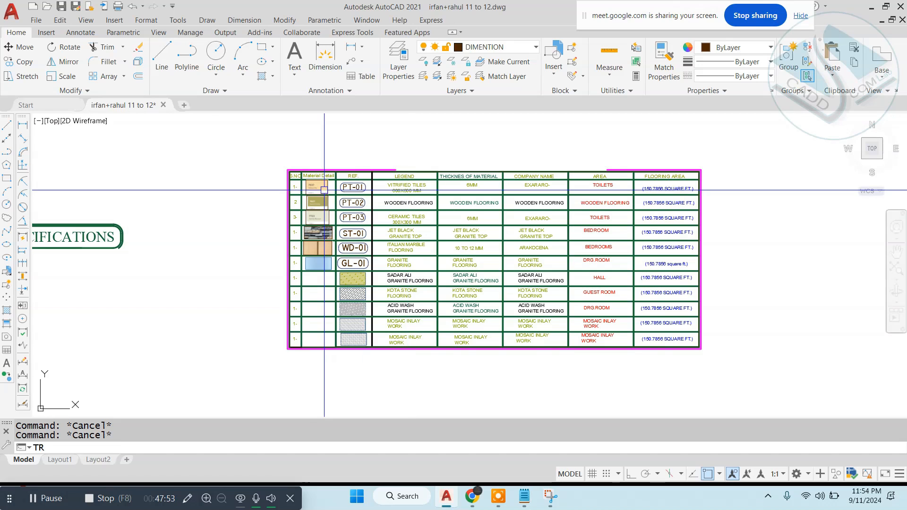
key(Escape)
scroll(315, 187, up, 3)
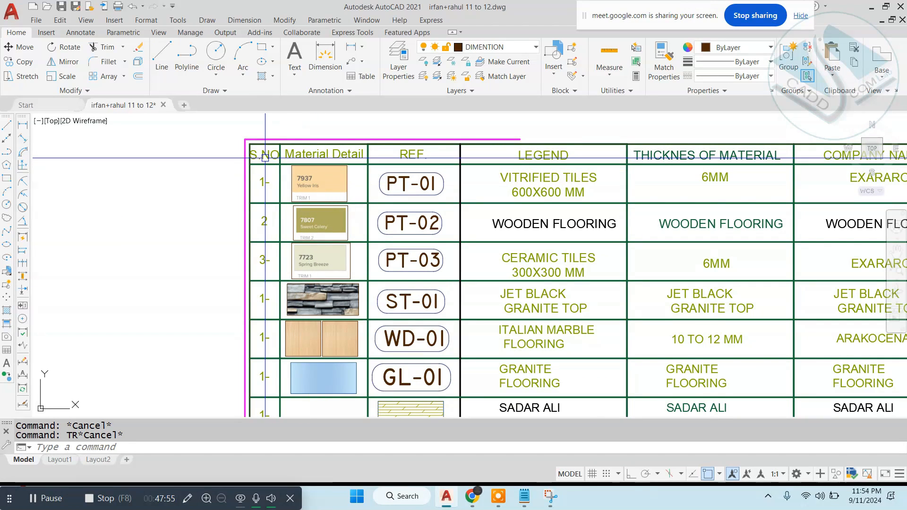
scroll(284, 218, down, 2)
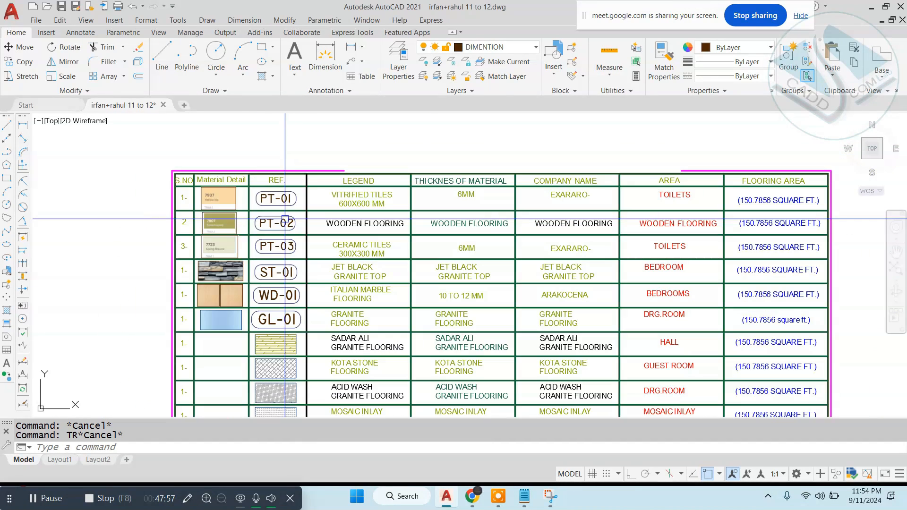
middle_drag(330, 222, 334, 205)
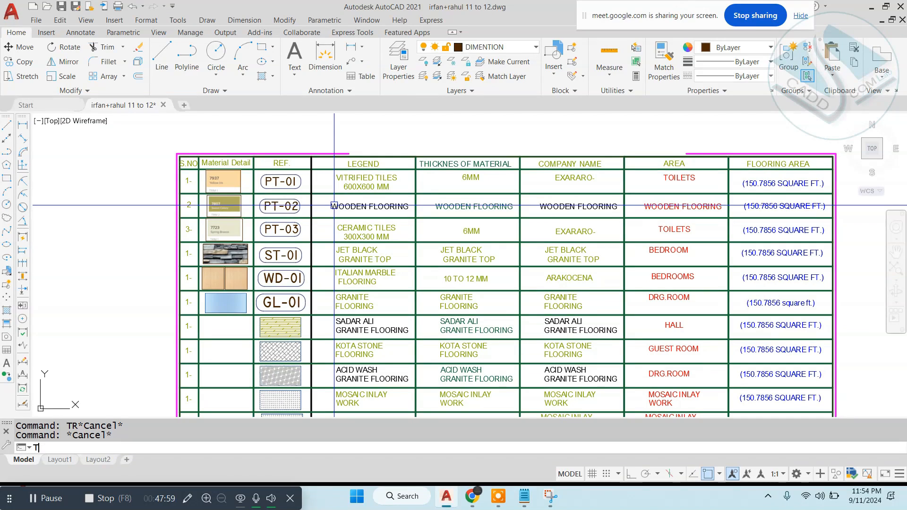
text(Rv)
key(Return)
scroll(334, 205, down, 2)
key(Escape)
text(TR)
key(Return)
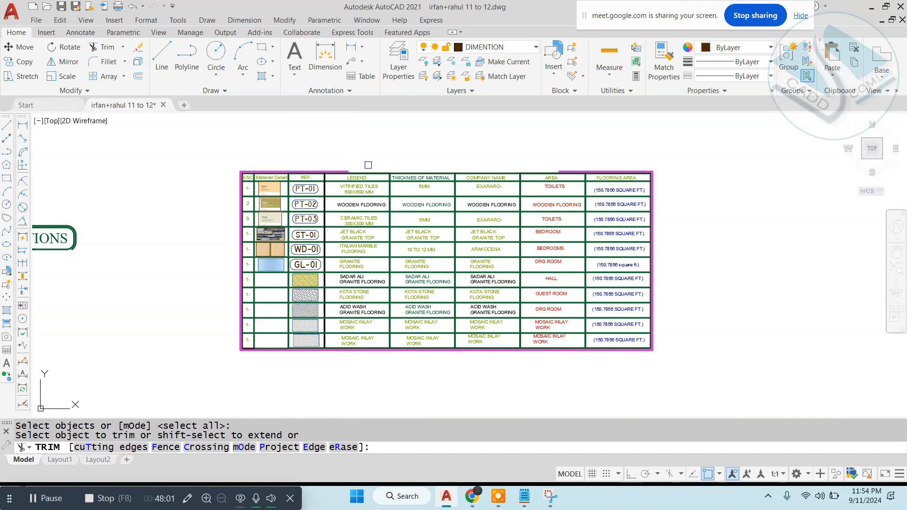
click(378, 144)
click(356, 348)
key(Escape)
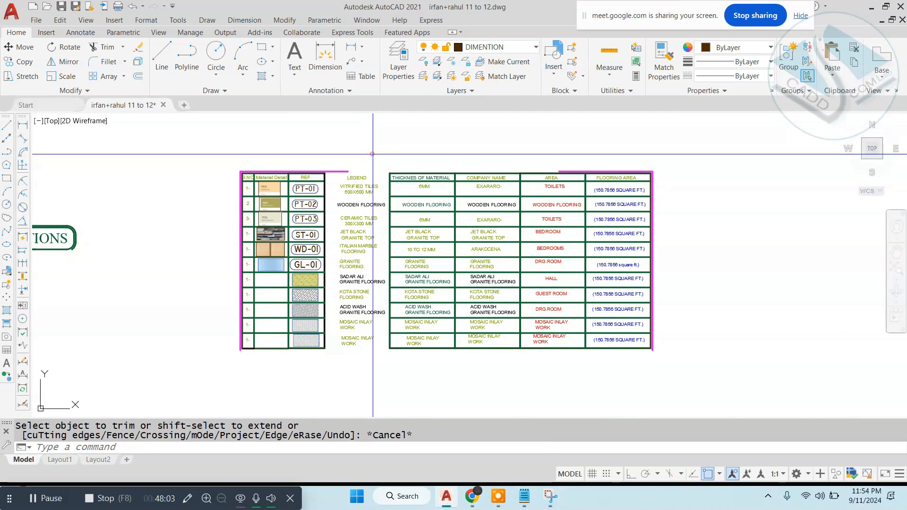
- Erase all the text entries of the LEGEND column between the REF. and THICKNES OF MATERIAL columns
click(373, 154)
click(334, 354)
text(E)
key(Return)
key(Escape)
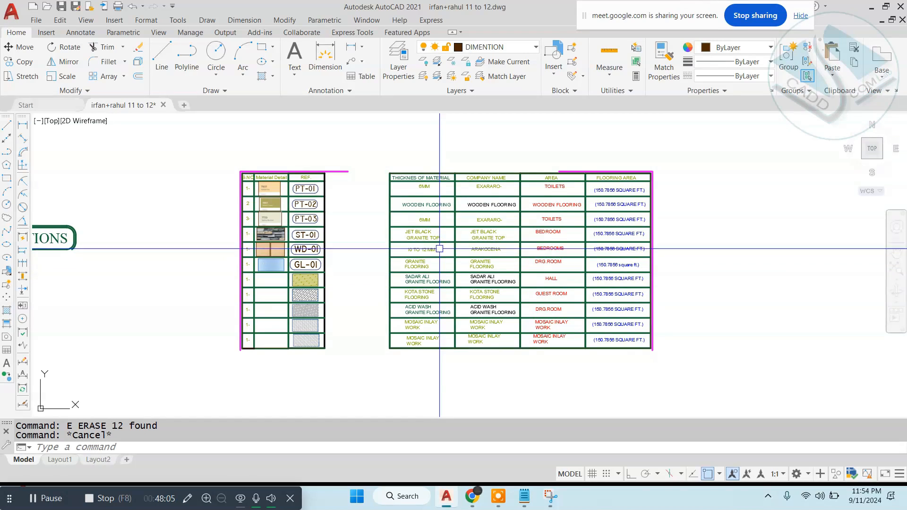
scroll(439, 248, up, 3)
key(Escape)
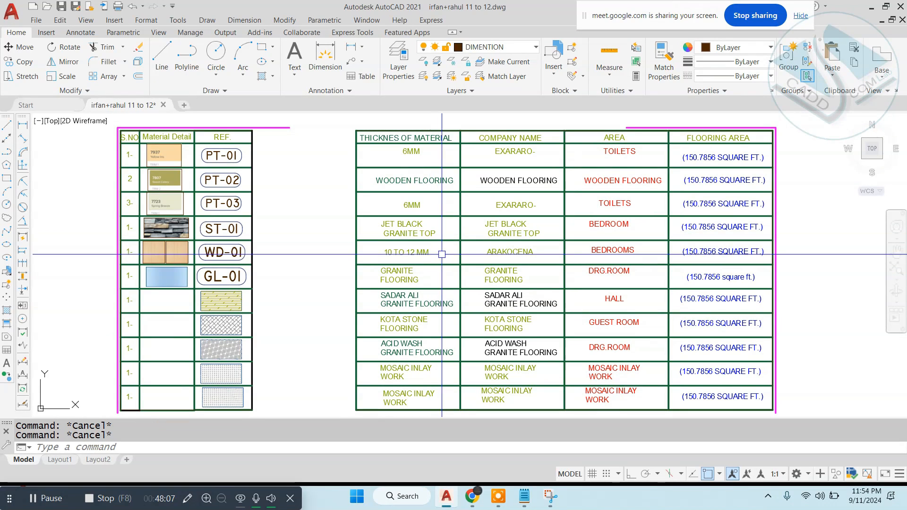
- Erase the THICKNES OF MATERIAL column with its grid lines and text entries
scroll(423, 235, down, 2)
text(T)
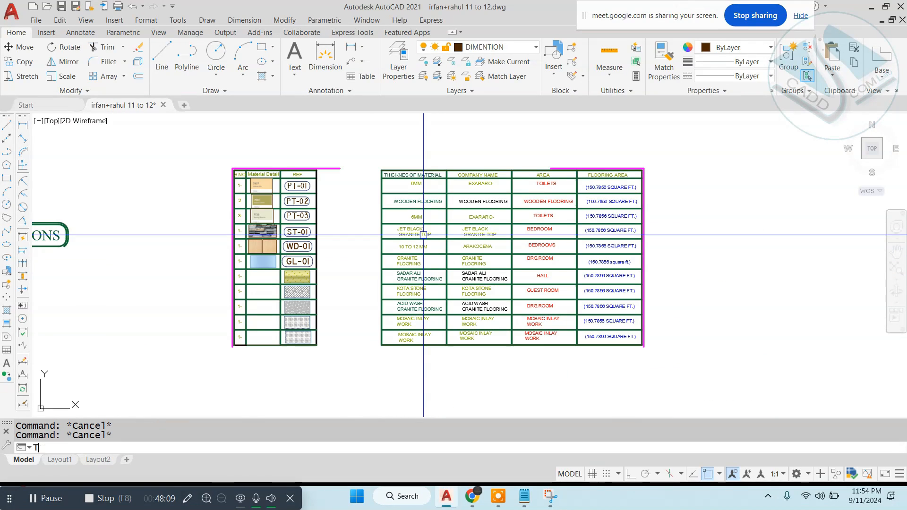
text(R)
key(Return)
click(423, 137)
key(Escape)
click(425, 146)
click(372, 365)
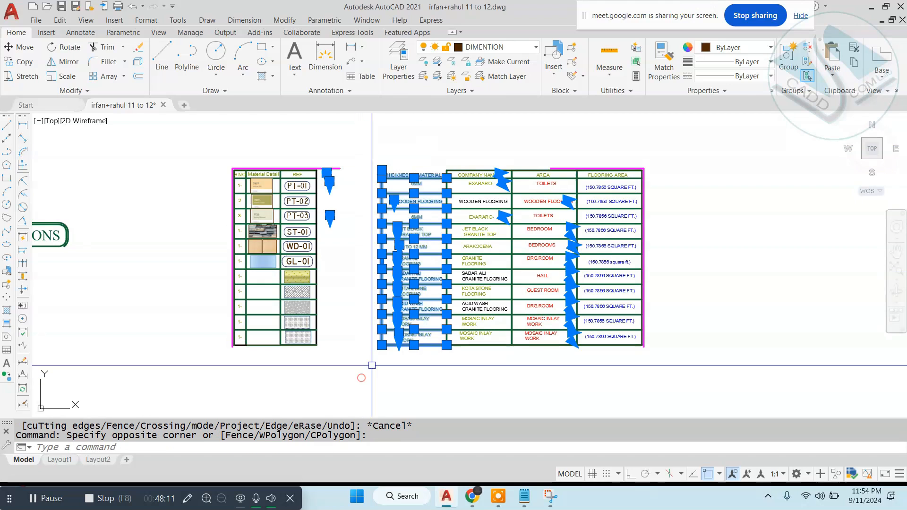
text(E)
key(Return)
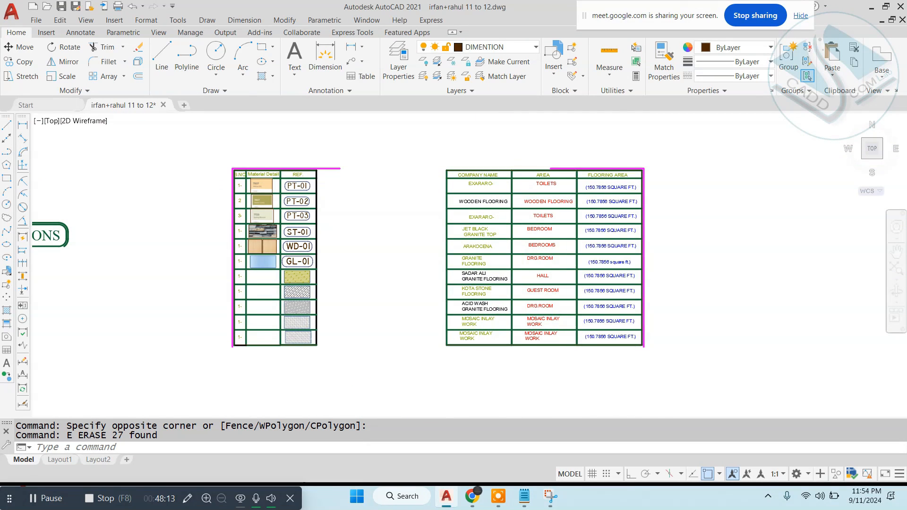
- Move the COMPANY NAME, AREA and FLOORING AREA columns against the edge of the REF. column
scroll(623, 165, up, 2)
scroll(368, 189, down, 2)
click(334, 151)
click(623, 385)
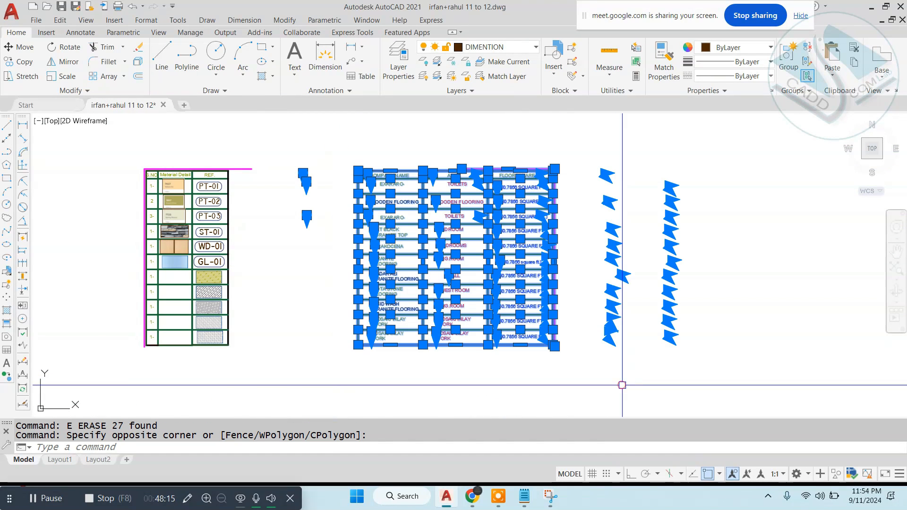
text(M)
key(Return)
scroll(488, 194, up, 6)
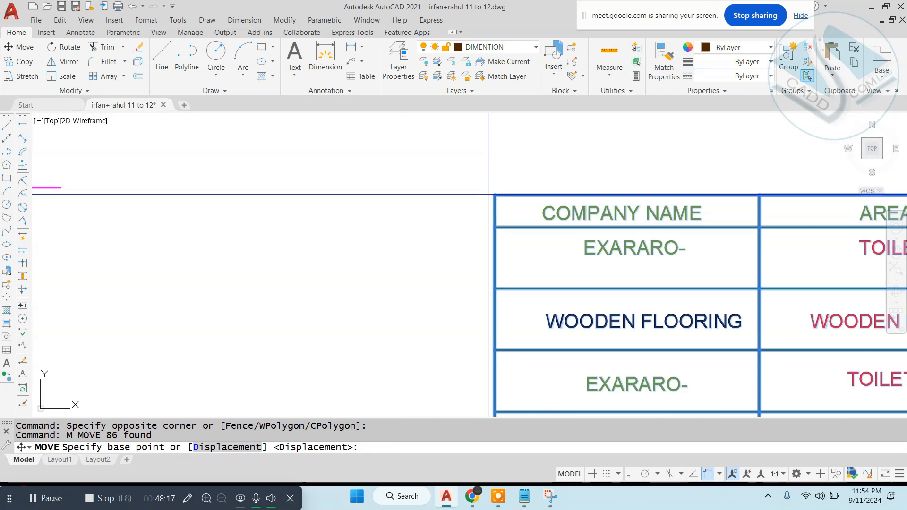
click(494, 194)
scroll(494, 194, down, 3)
scroll(483, 175, up, 4)
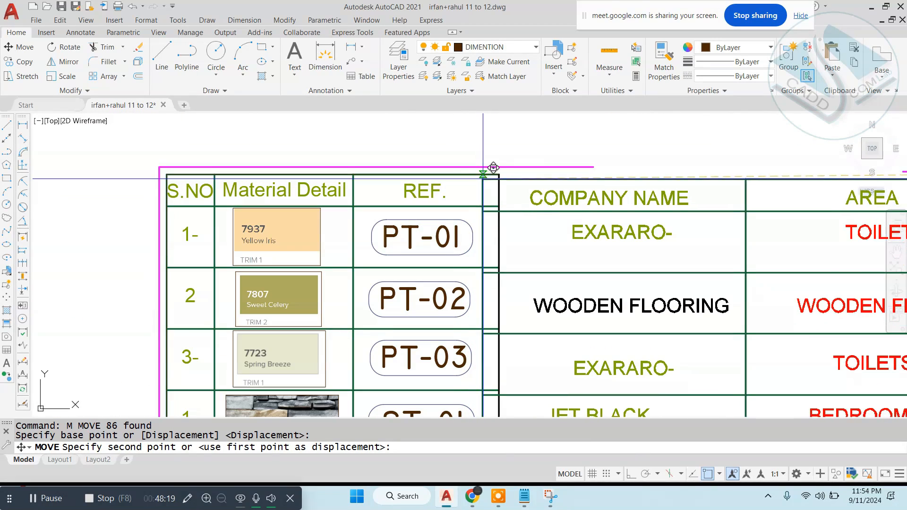
key(Escape)
scroll(501, 189, down, 6)
key(Escape)
scroll(488, 227, up, 4)
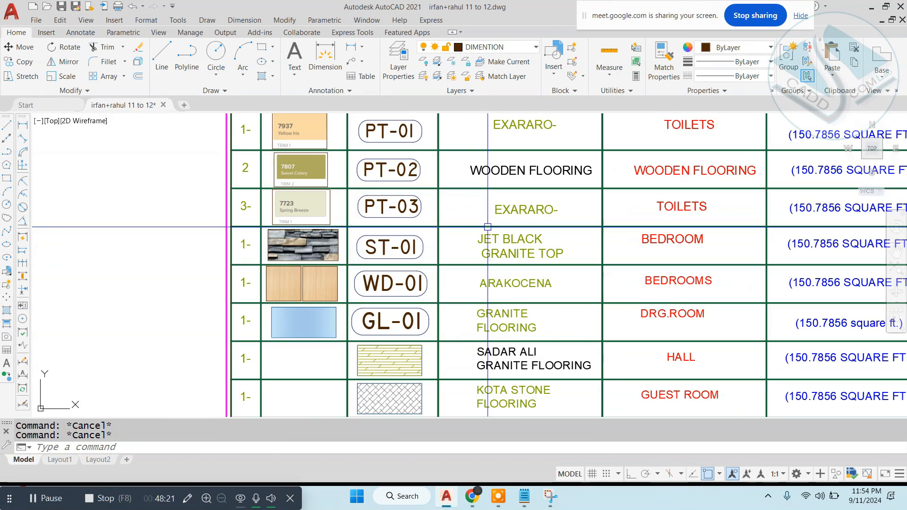
scroll(488, 227, down, 2)
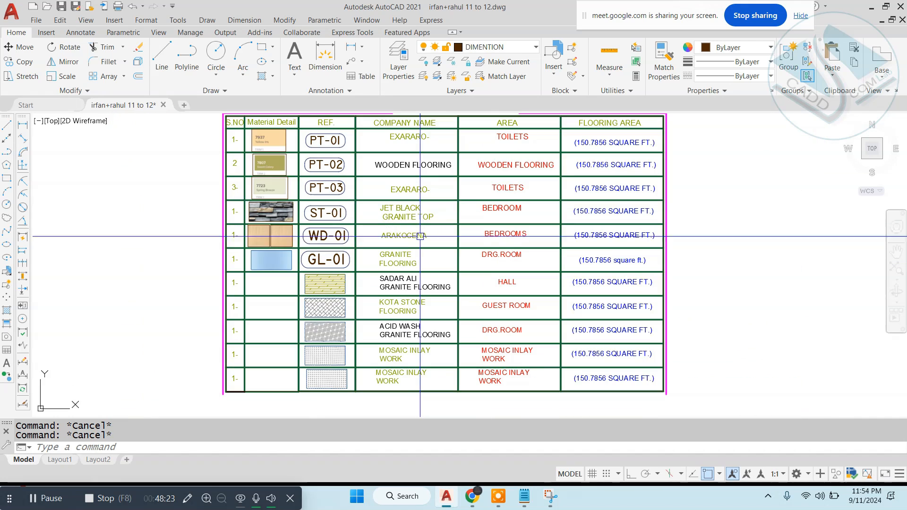
middle_drag(416, 217, 411, 258)
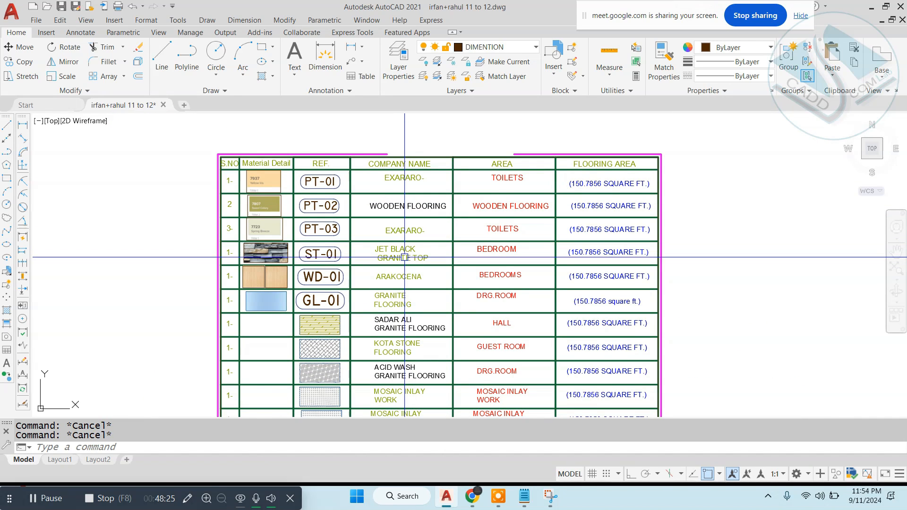
scroll(405, 257, up, 3)
middle_drag(405, 180, 480, 195)
scroll(473, 191, down, 3)
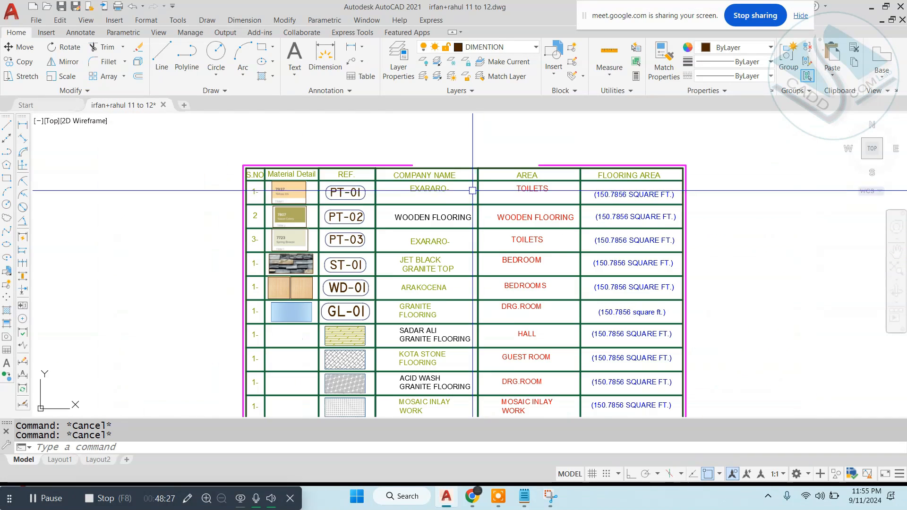
scroll(472, 190, down, 2)
key(BackSpace)
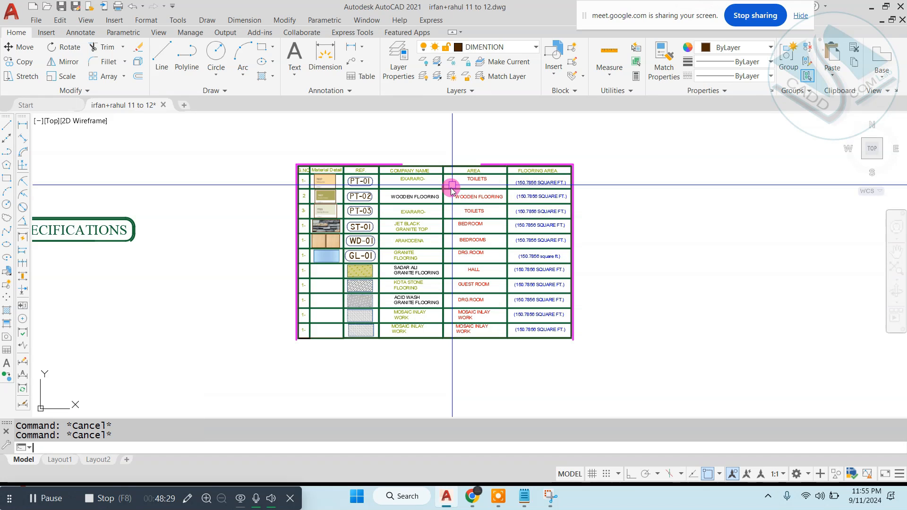
text(TRV)
key(Return)
key(Escape)
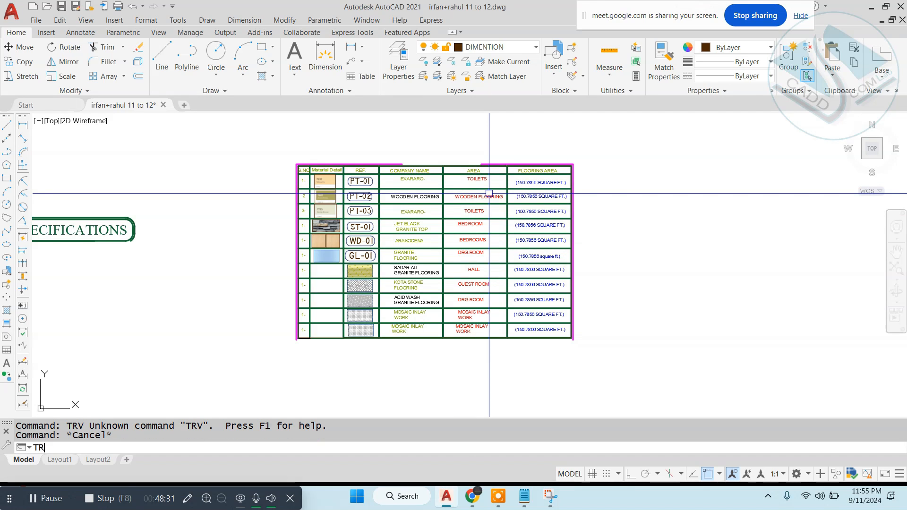
key(Return)
key(Escape)
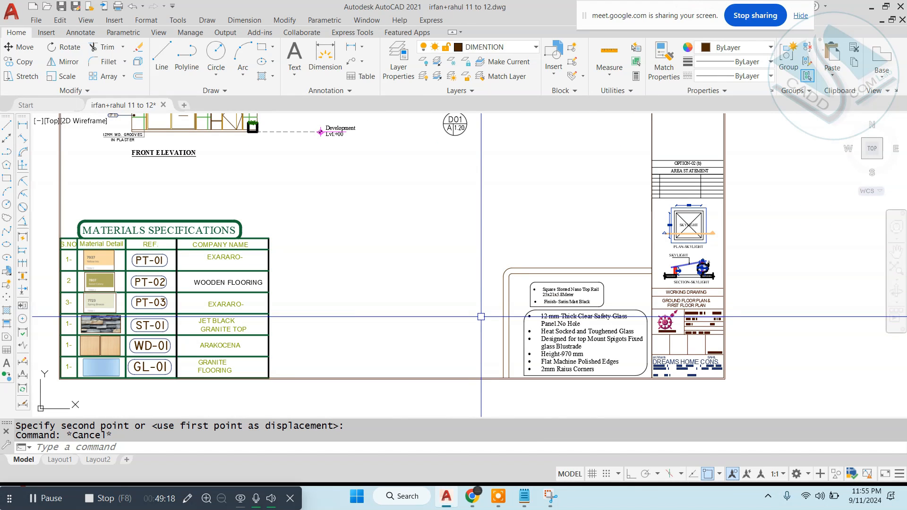
- Copy the MATERIALS SPECIFICATIONS title text from the materials table to the empty area above the railing notes frame
middle_drag(101, 246, 255, 254)
scroll(254, 251, up, 2)
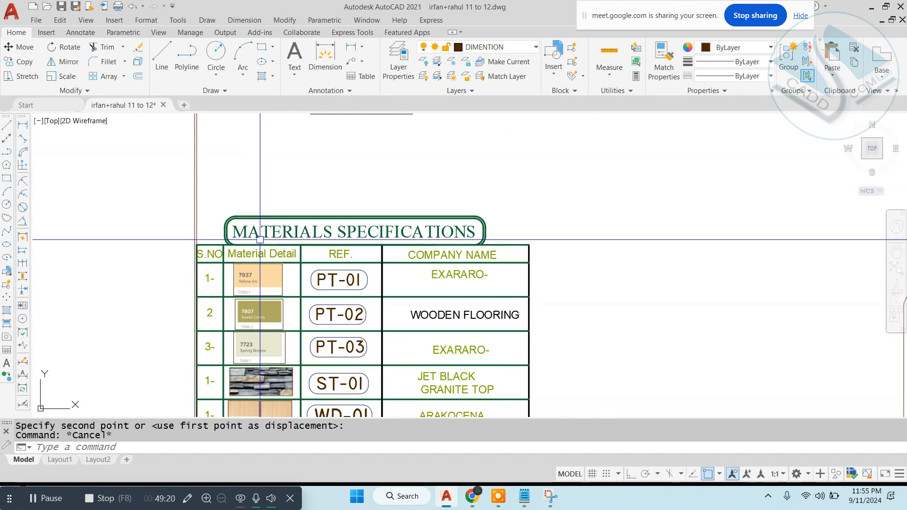
scroll(260, 240, up, 4)
click(307, 214)
text(co)
key(Return)
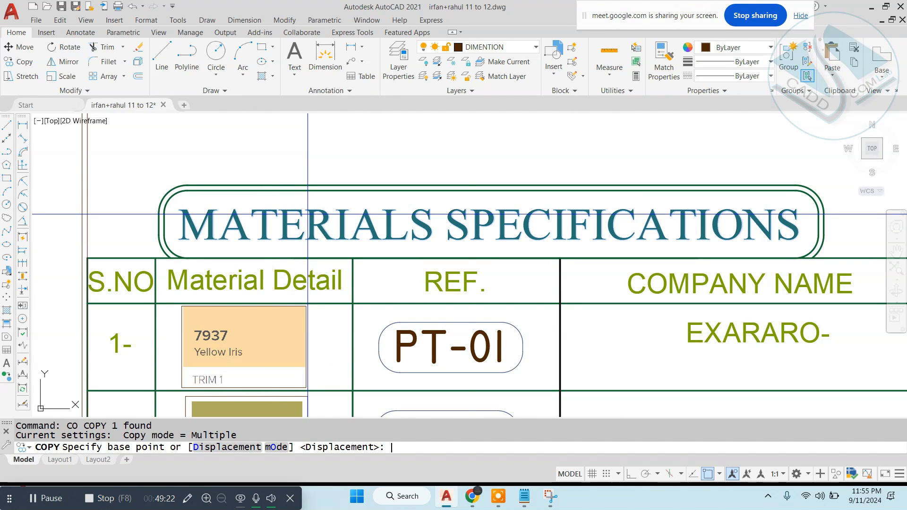
click(308, 214)
scroll(308, 214, down, 5)
scroll(437, 255, up, 4)
click(328, 241)
key(Escape)
- Scale down the copied MATERIALS SPECIFICATIONS title above the railing notes frame
click(438, 256)
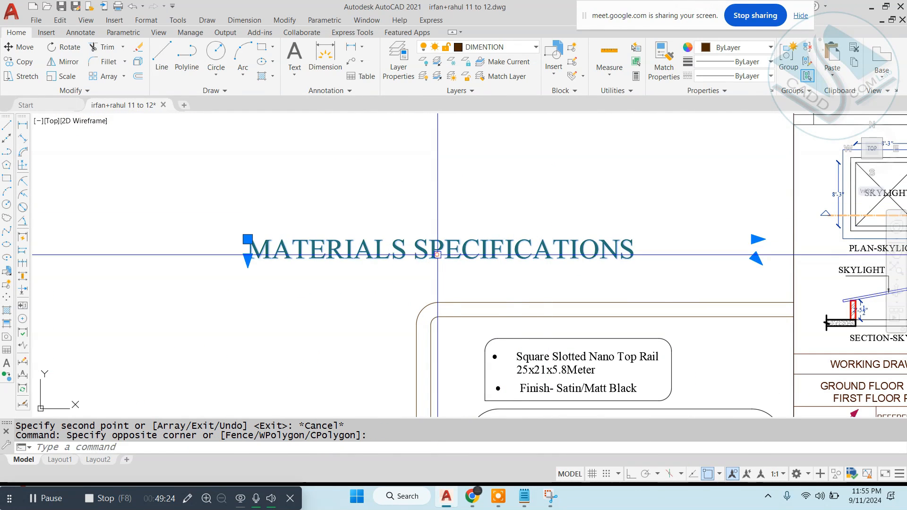
click(420, 264)
text(sc)
key(Return)
click(413, 255)
click(579, 327)
- Move the reduced MATERIALS SPECIFICATIONS title to just above the railing notes frame beside the title block
click(539, 211)
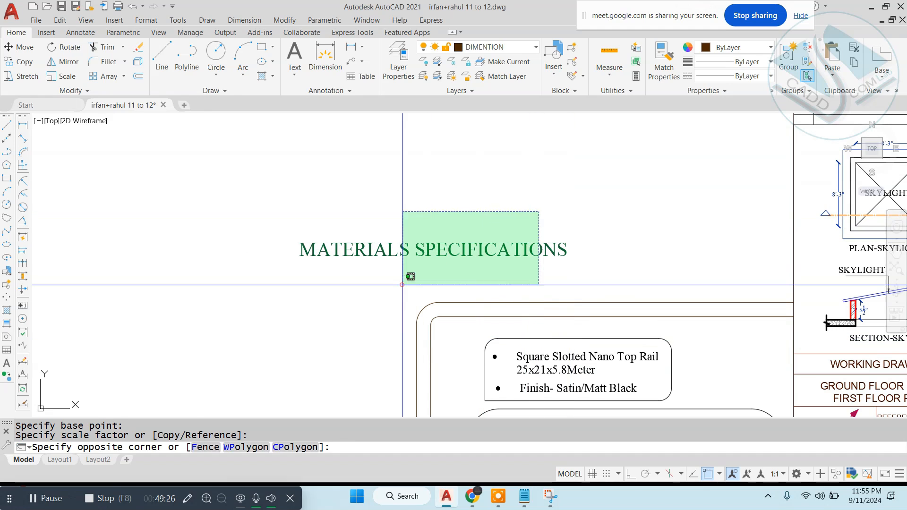
click(410, 277)
text(m)
key(Return)
click(659, 248)
middle_drag(761, 290, 632, 290)
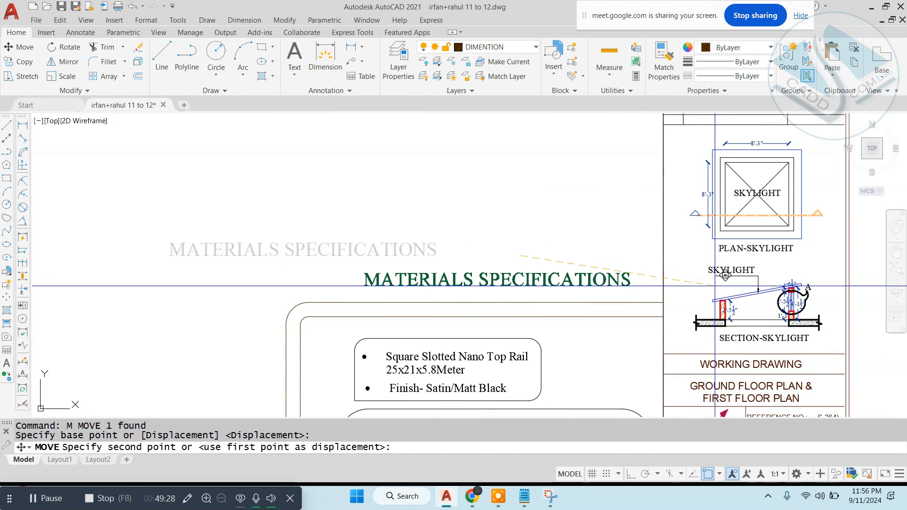
click(715, 286)
- Change the copied heading above the railing notes frame to read GLASS SPECIFICATIONS
scroll(534, 312, up, 2)
key(Escape)
double_click(401, 266)
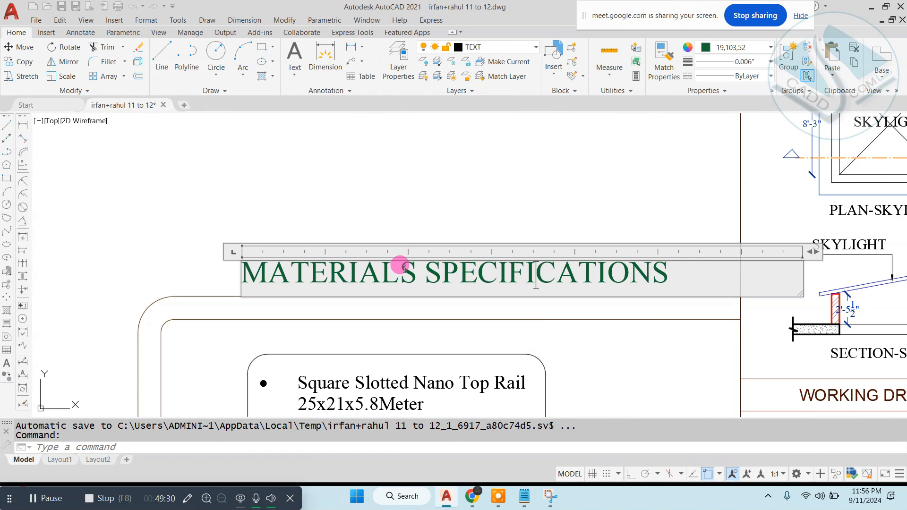
drag(415, 267, 137, 296)
text(GLASS)
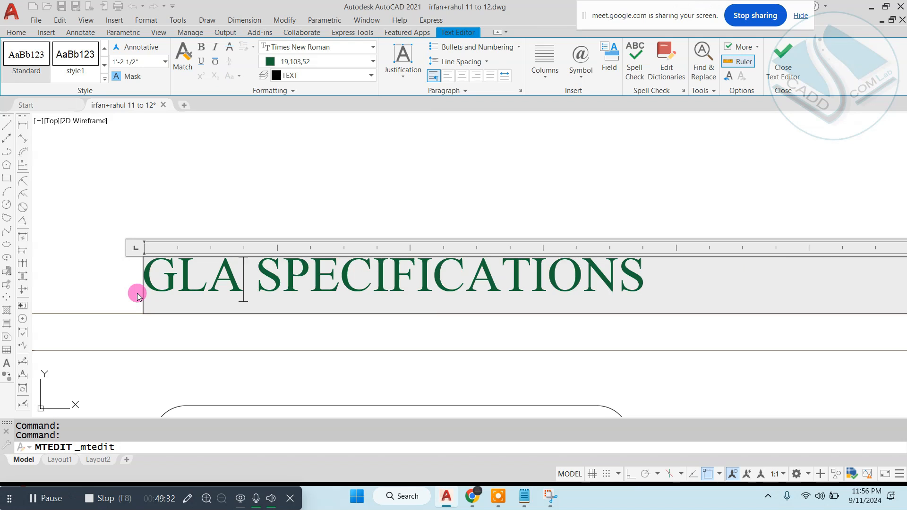
key(Escape)
- Move the GLASS SPECIFICATIONS heading slightly toward the title block, just above the notes frame's top edge
scroll(490, 225, up, 2)
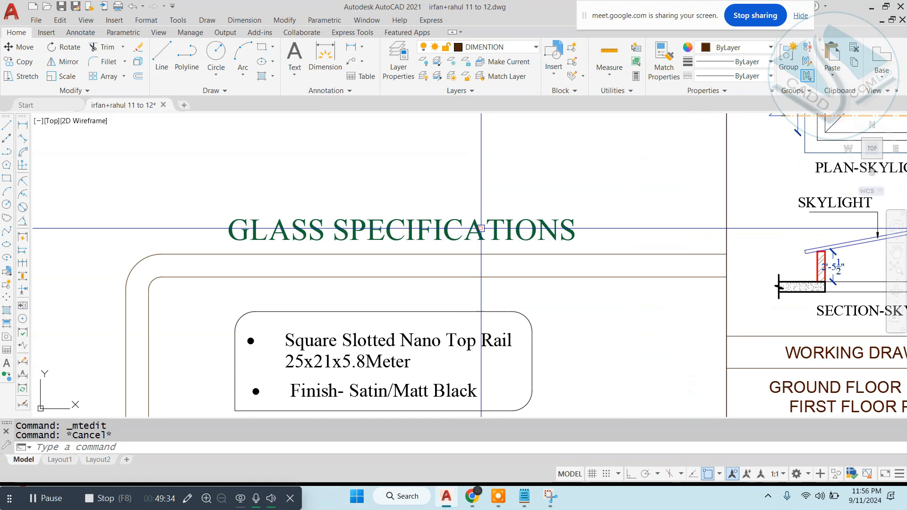
click(487, 232)
text(m)
key(Return)
click(494, 167)
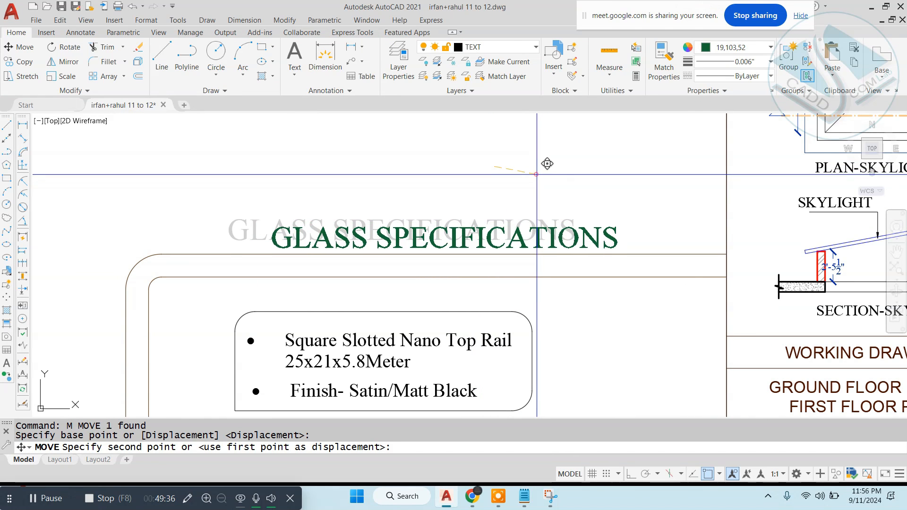
key(Escape)
- Draw a rectangle around the GLASS SPECIFICATIONS heading, resting on the notes frame's top line
scroll(514, 273, down, 6)
key(Escape)
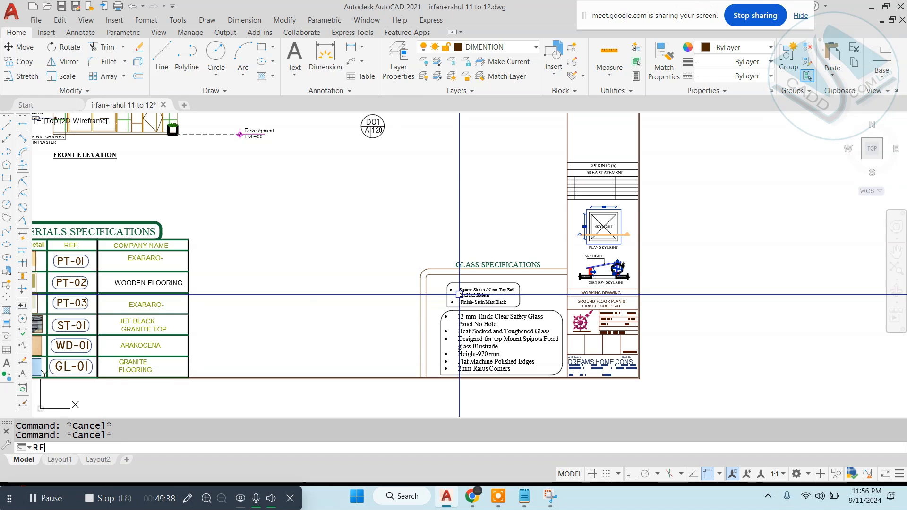
text(REC)
key(Return)
scroll(481, 270, up, 6)
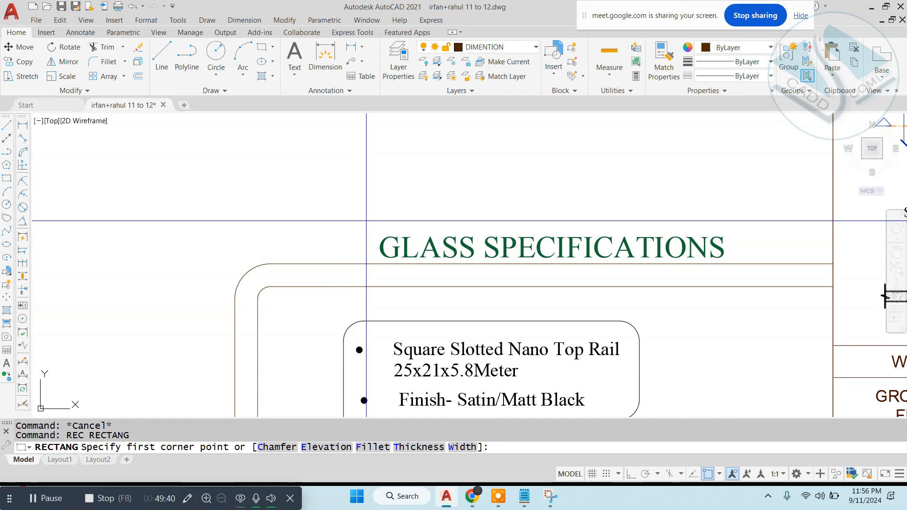
click(365, 223)
scroll(724, 276, up, 2)
click(730, 256)
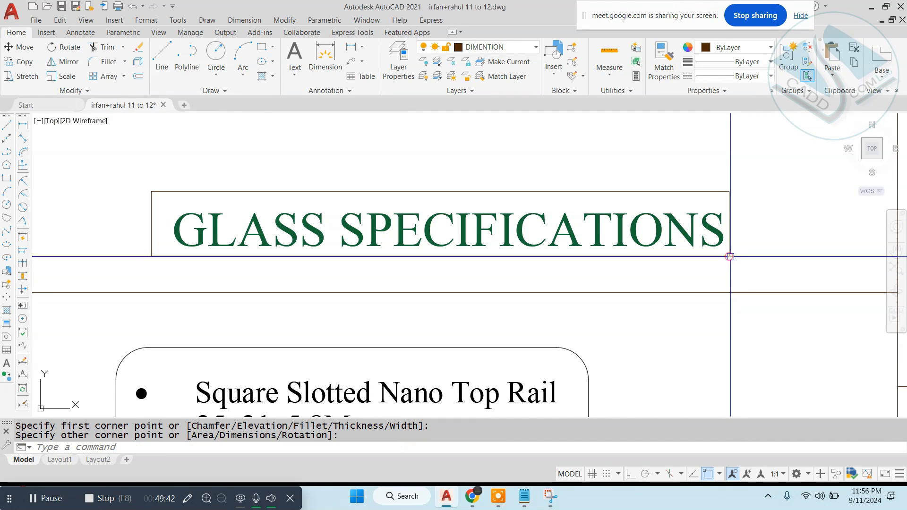
- Fillet all corners of the GLASS SPECIFICATIONS rectangle as a polyline with radius 3
text(F)
key(Escape)
text(F)
key(Return)
text(R)
key(Return)
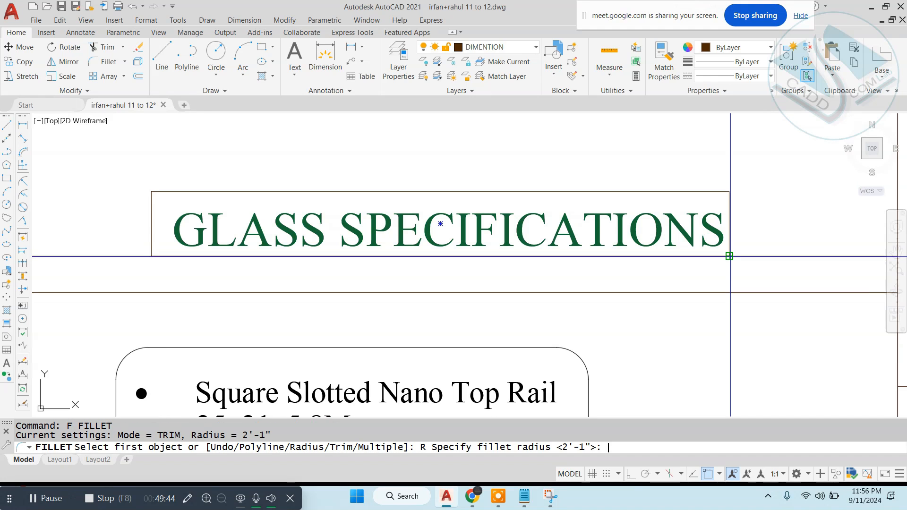
text(3)
key(Return)
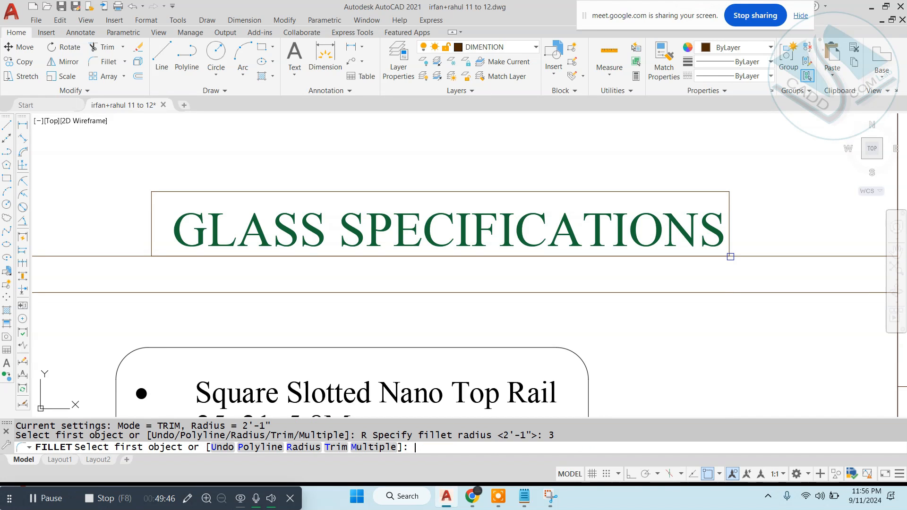
click(261, 447)
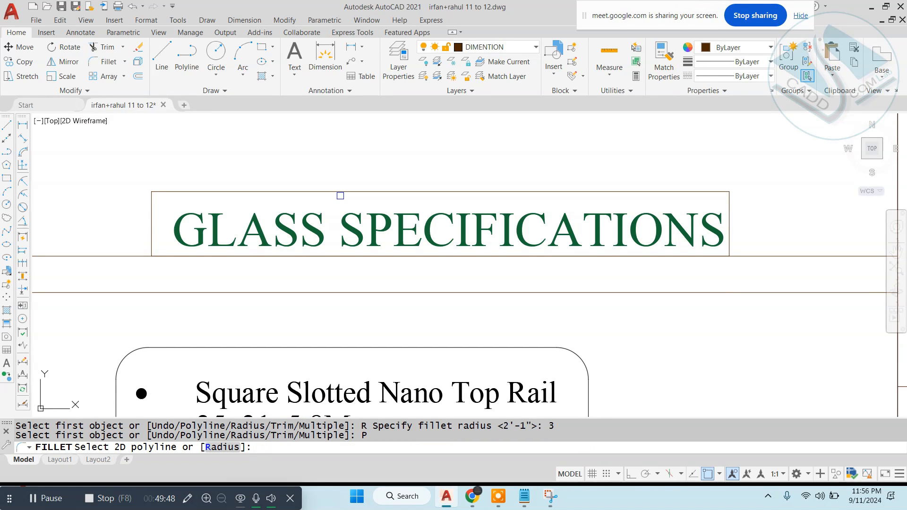
click(340, 192)
key(Escape)
- Match the MATERIALS SPECIFICATIONS title border's properties onto the GLASS SPECIFICATIONS rectangle and the double notes frame
scroll(416, 254, down, 8)
key(Escape)
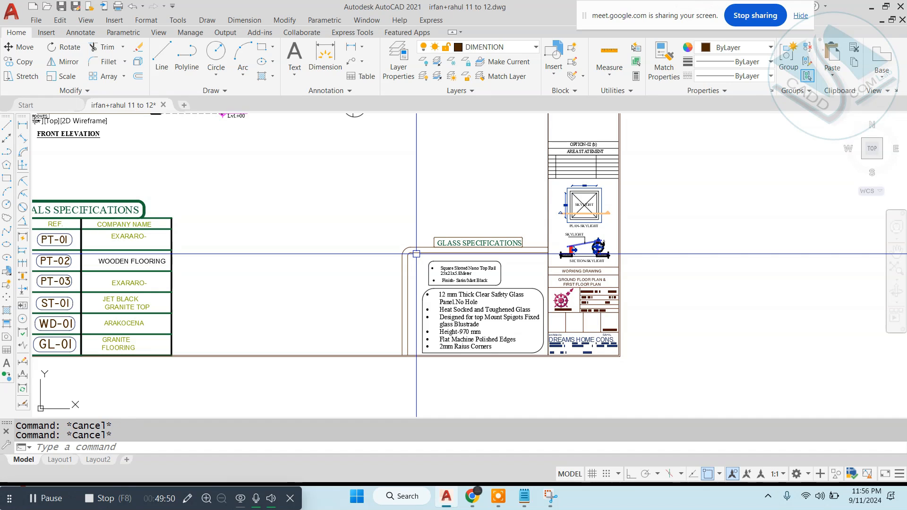
text(ma)
key(Return)
scroll(144, 199, up, 2)
click(133, 196)
scroll(522, 290, up, 5)
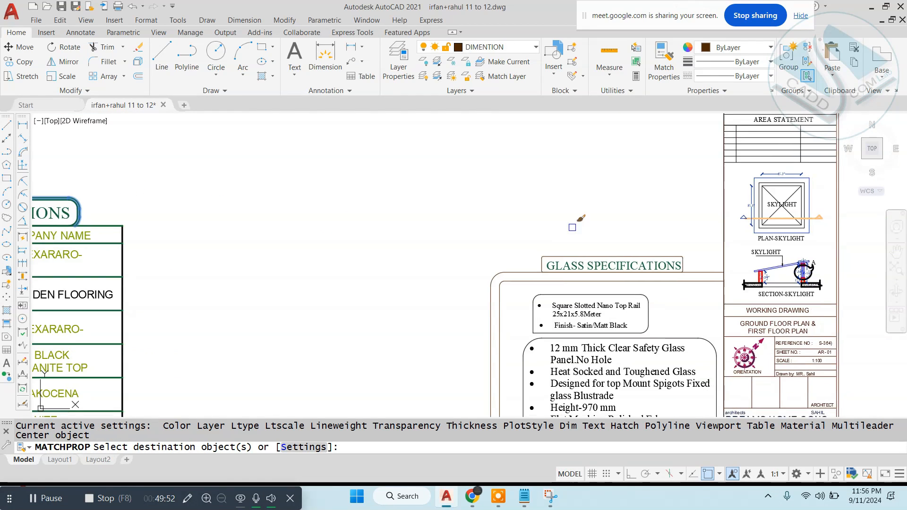
click(515, 195)
click(397, 270)
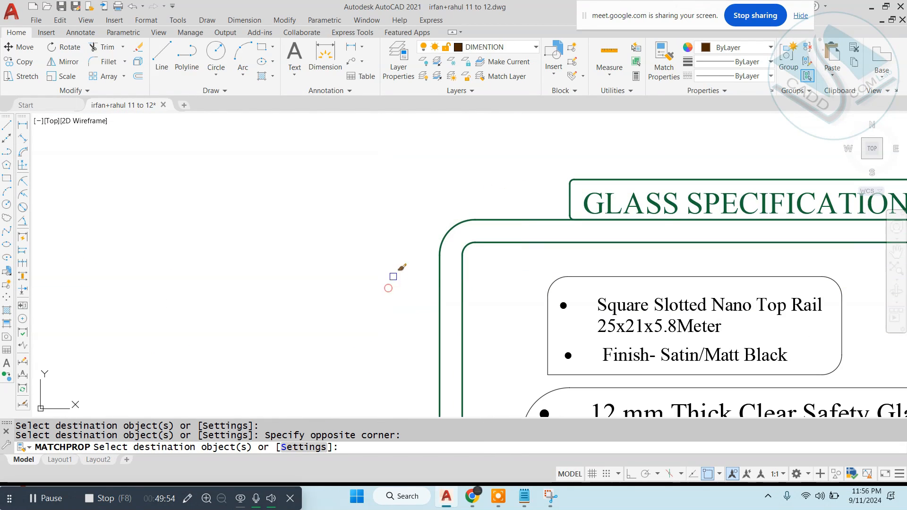
- Apply the same matched green properties to the rounded boxes around the top rail and glass panel notes
scroll(397, 270, down, 5)
scroll(614, 227, up, 5)
click(626, 219)
scroll(627, 219, down, 2)
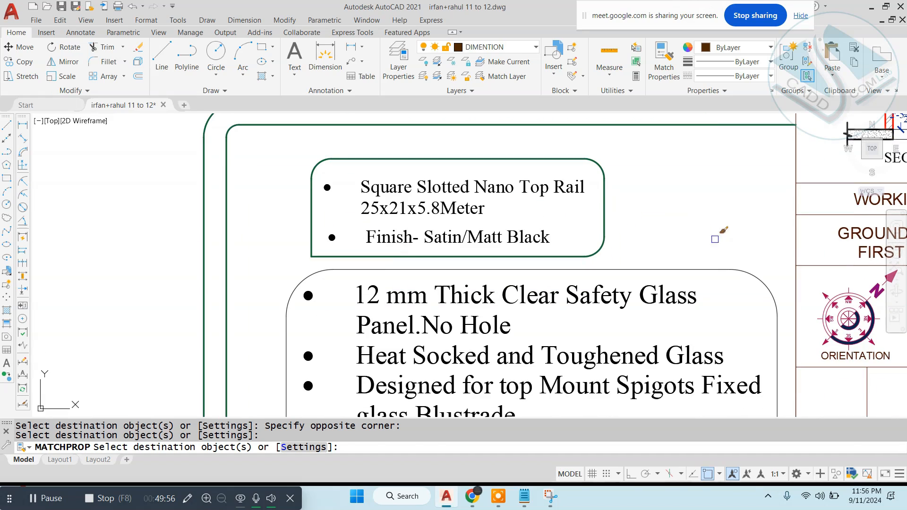
scroll(709, 263, down, 3)
scroll(599, 279, up, 4)
key(Escape)
key(Escape)
key(Escape)
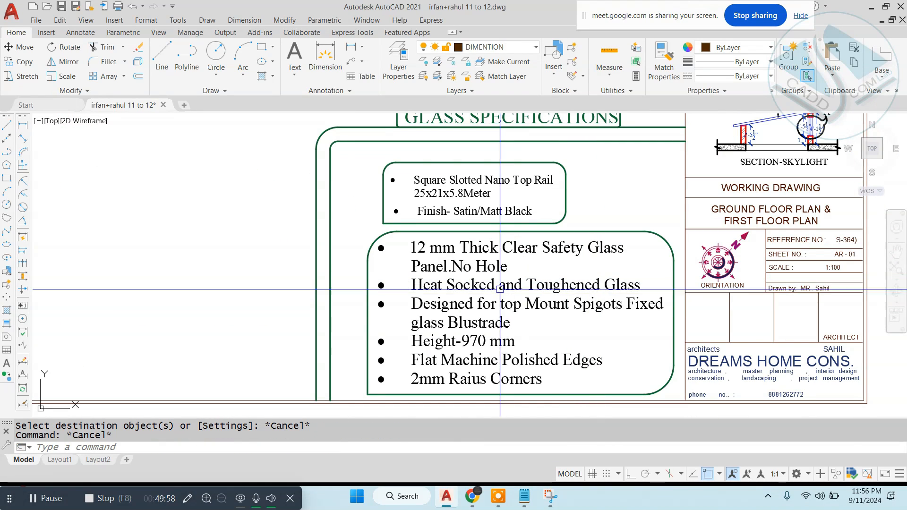
- Move the complete front elevation sheet directly below the sheet with the green door and window drawings, aligning their side edges
scroll(600, 279, down, 8)
scroll(506, 243, up, 4)
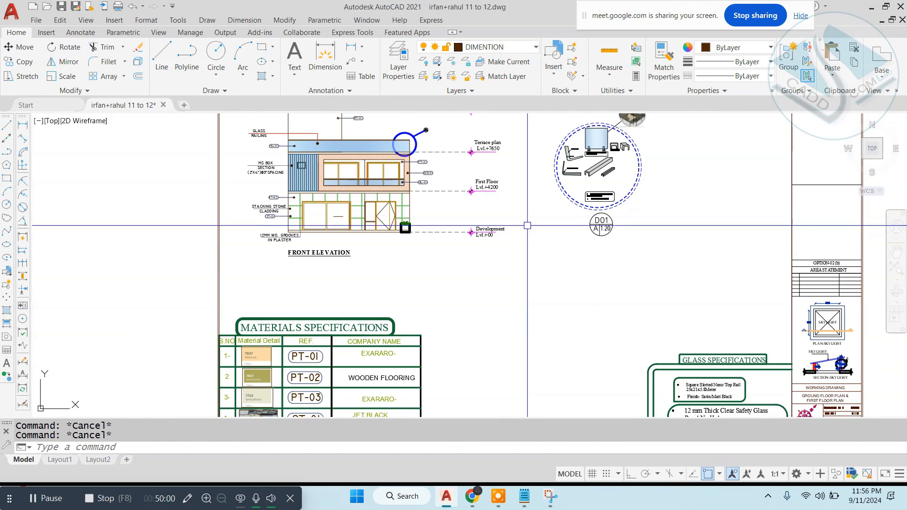
scroll(435, 259, down, 4)
scroll(361, 352, up, 6)
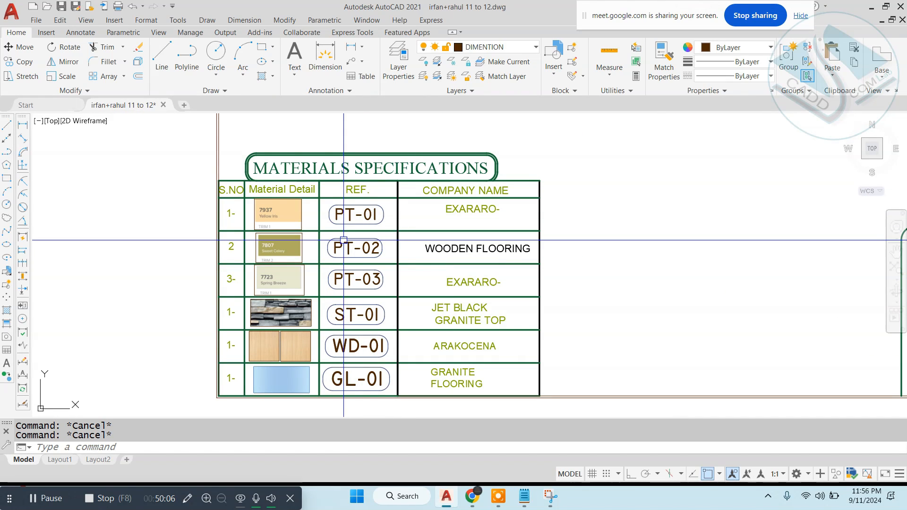
scroll(349, 246, down, 4)
scroll(459, 283, up, 2)
scroll(459, 283, down, 5)
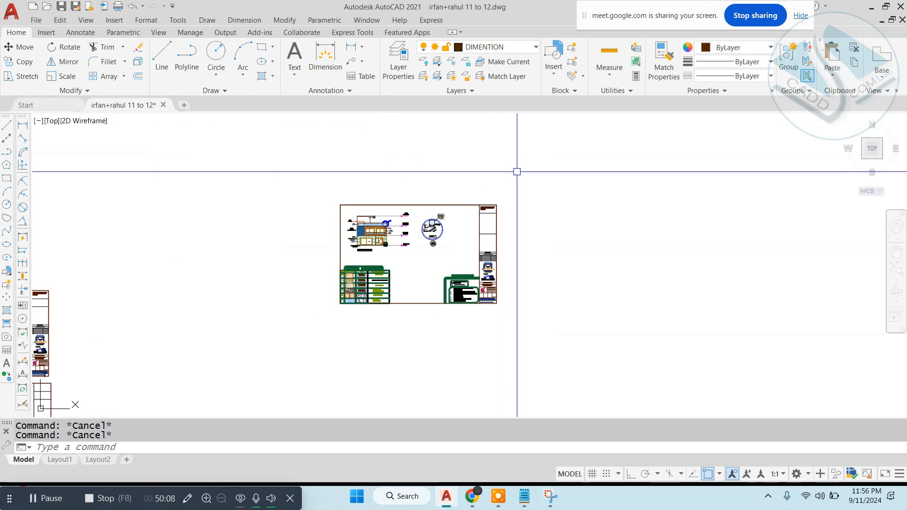
click(567, 160)
click(305, 345)
text(m)
key(Return)
click(401, 296)
middle_drag(401, 308, 586, 290)
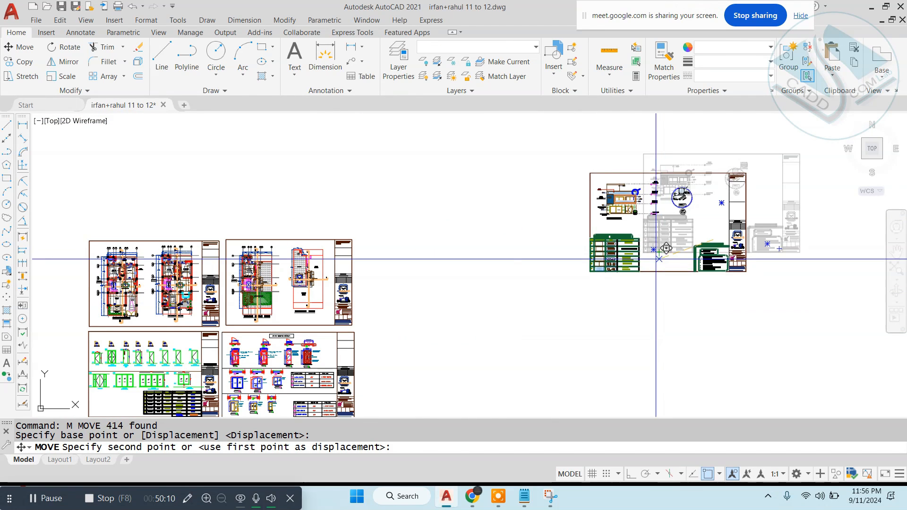
middle_drag(435, 314, 454, 272)
scroll(265, 383, up, 2)
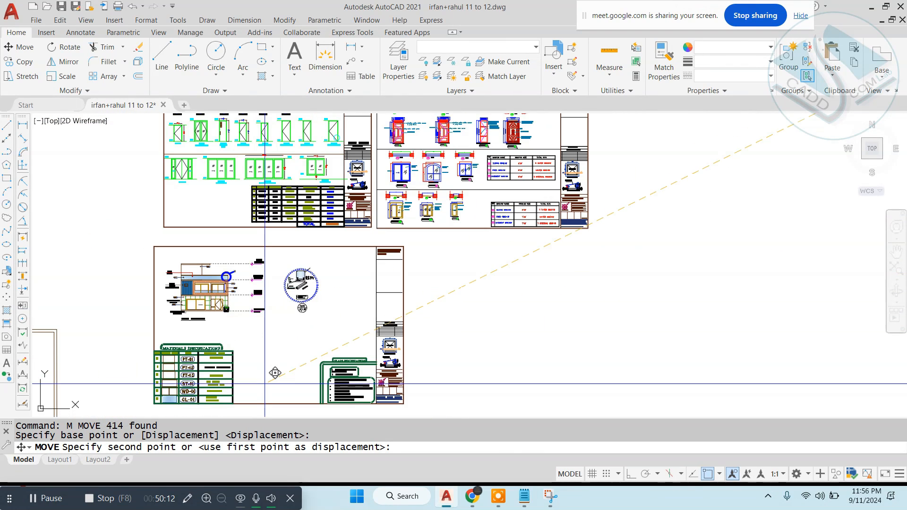
click(282, 361)
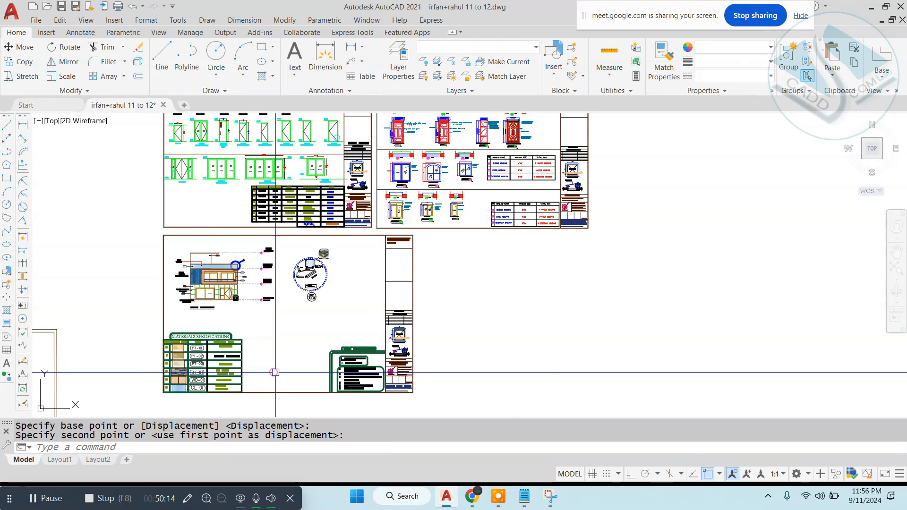
- Examine the relocated sheet's materials table and the material tags and level marks on the front elevation
scroll(326, 318, up, 4)
mouse_move(326, 318)
middle_down()
mouse_move(432, 278)
mouse_move(436, 263)
middle_up()
scroll(435, 276, down, 2)
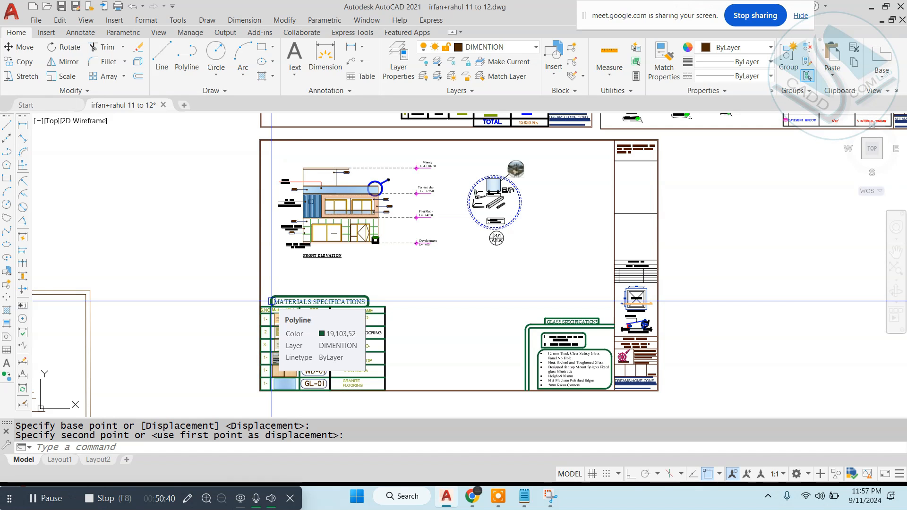
scroll(361, 211, up, 4)
mouse_move(349, 187)
middle_down()
mouse_move(418, 267)
mouse_move(466, 224)
middle_up()
scroll(421, 260, up, 2)
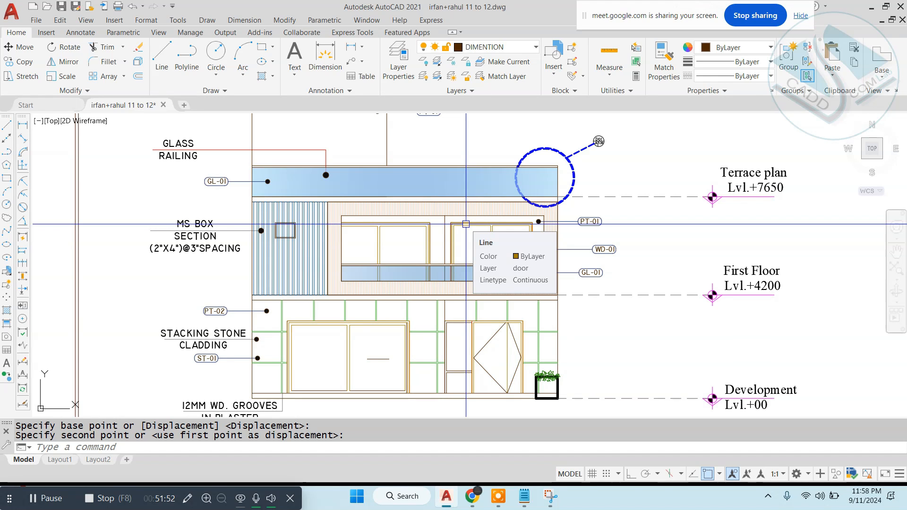
key(Escape)
scroll(386, 244, down, 4)
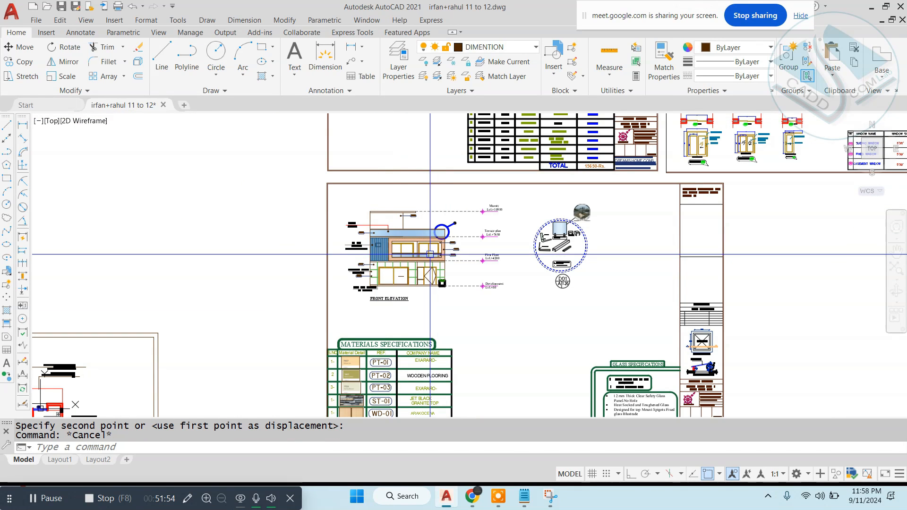
key(Escape)
click(725, 166)
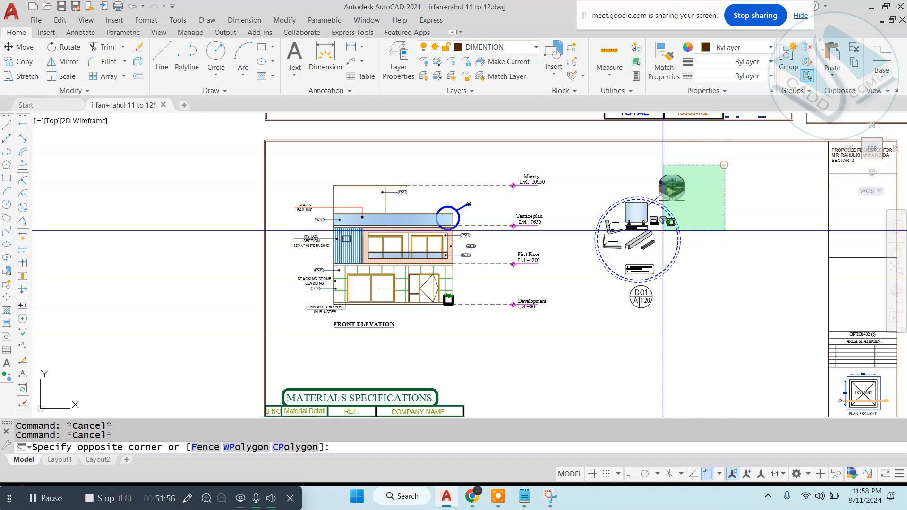
click(581, 339)
text(m)
key(Return)
click(614, 333)
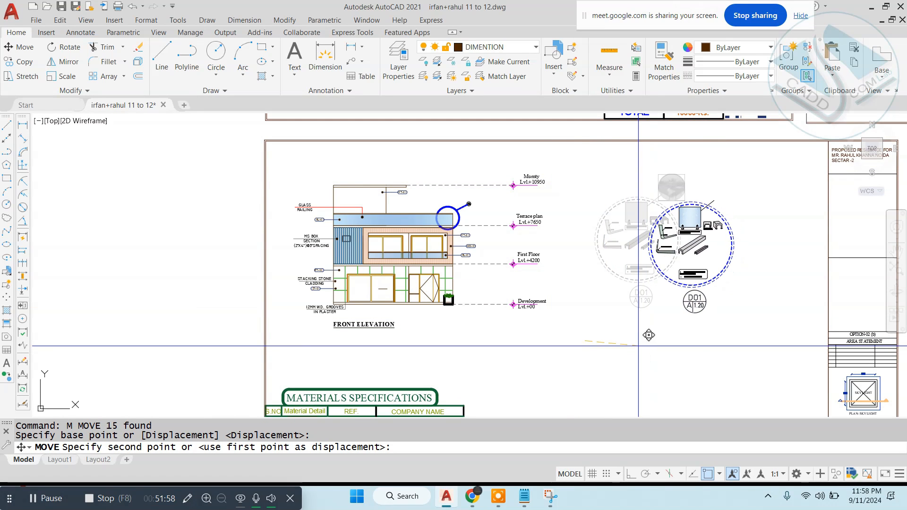
key(Escape)
key(Escape)
- Move the circular railing detail, with its photo and D01 tag, horizontally closer to the title block
click(722, 161)
click(572, 361)
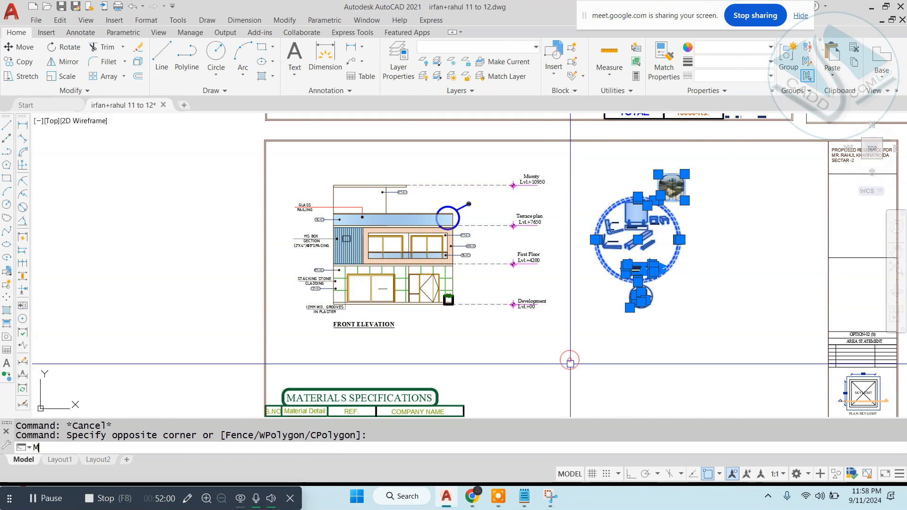
text(m)
key(Return)
click(640, 297)
click(699, 296)
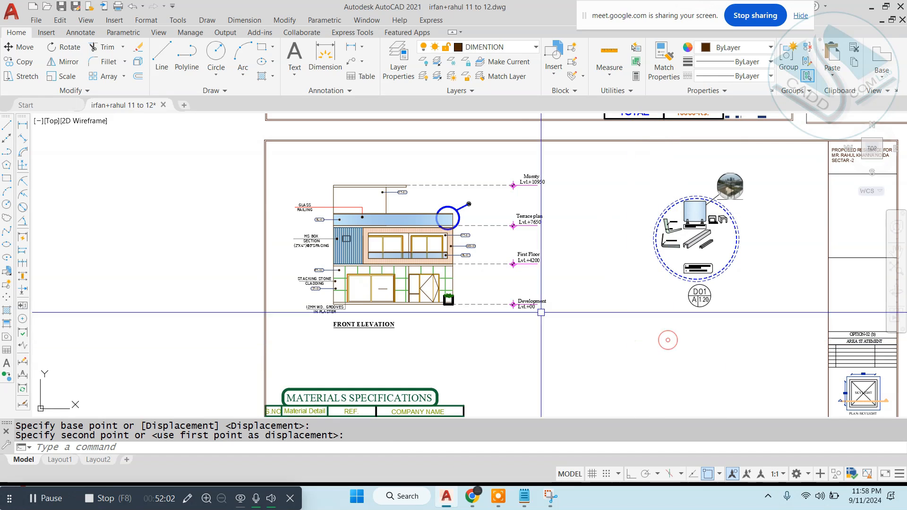
key(Escape)
click(574, 167)
click(268, 357)
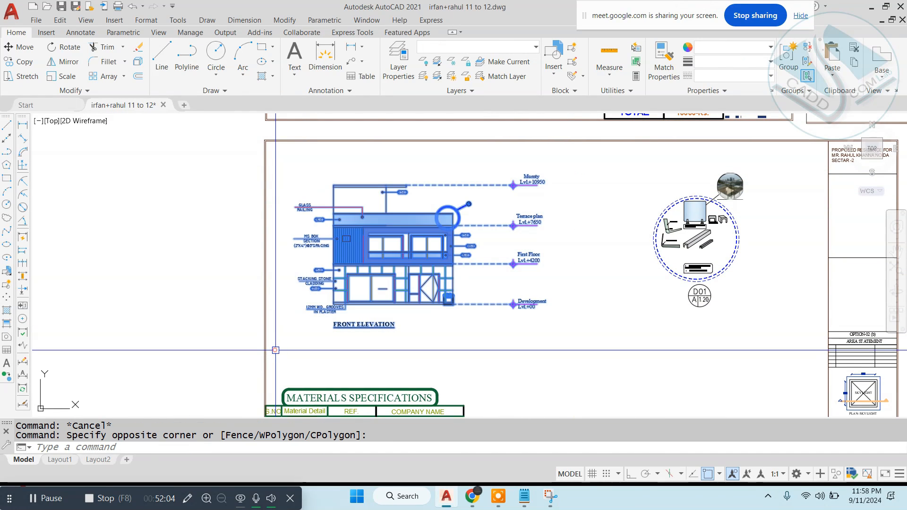
text(B)
right_click(331, 329)
key(Escape)
key(Escape)
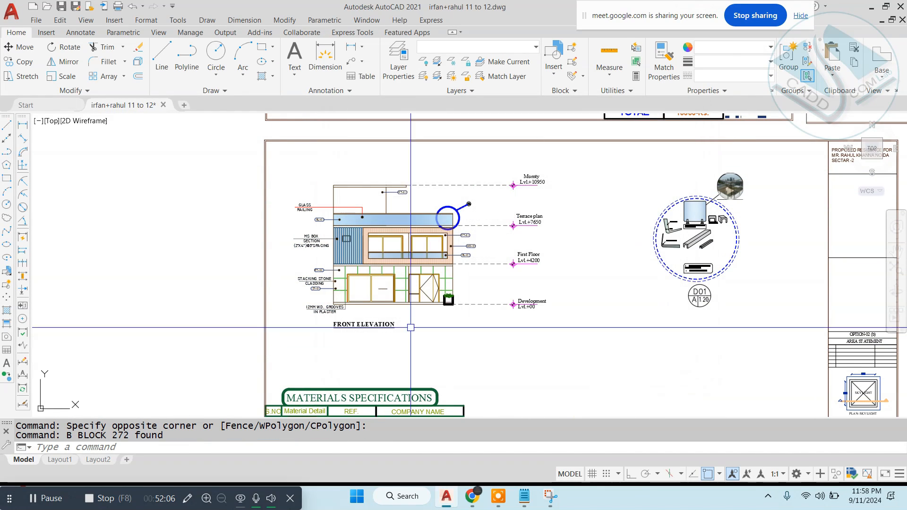
- Switch to Chrome and search Google for elevation cladding in a new tab
scroll(410, 232, down, 2)
scroll(410, 232, up, 2)
scroll(366, 204, up, 6)
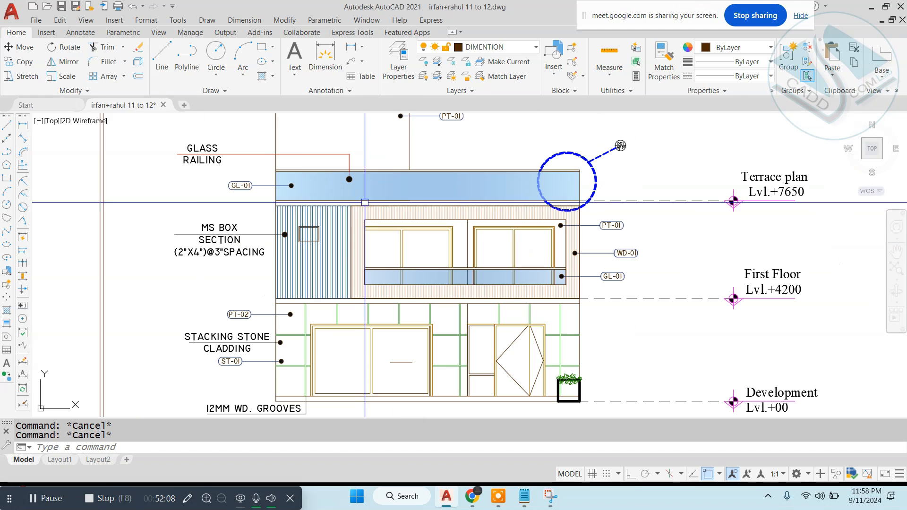
mouse_move(472, 494)
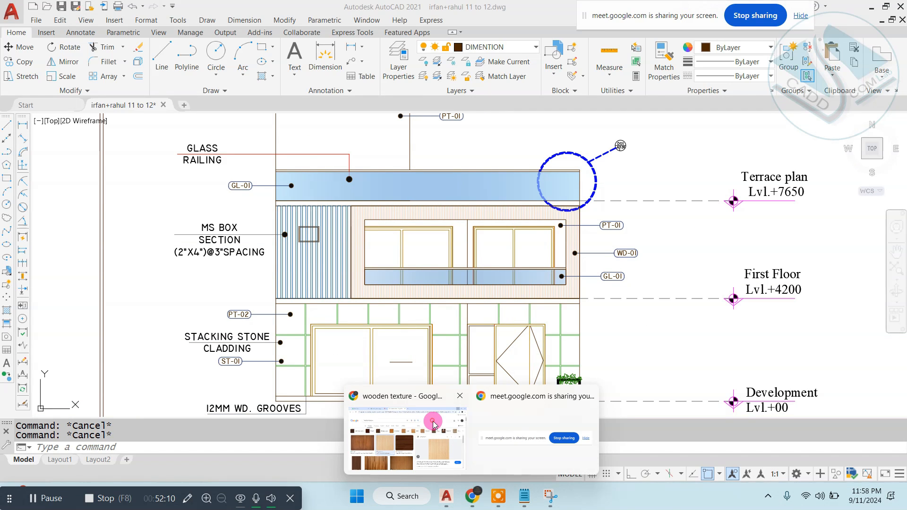
click(432, 416)
click(455, 12)
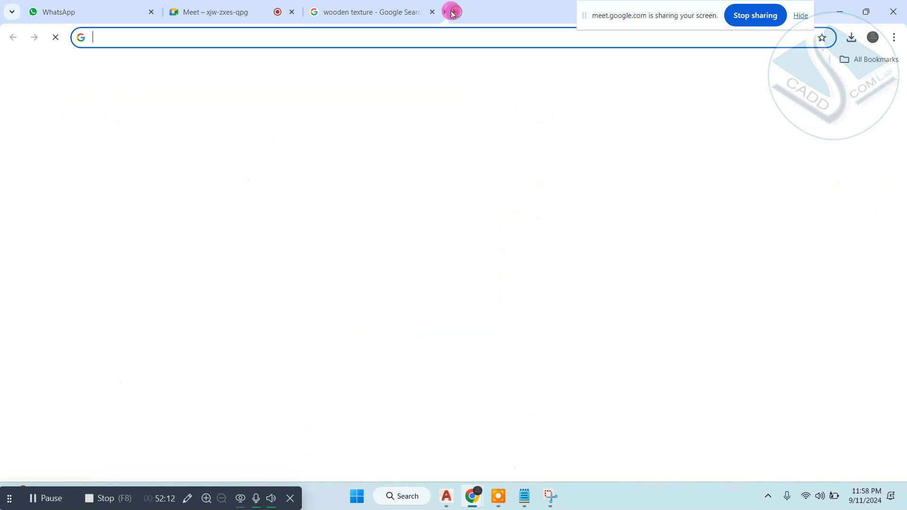
click(399, 241)
text(ELEV)
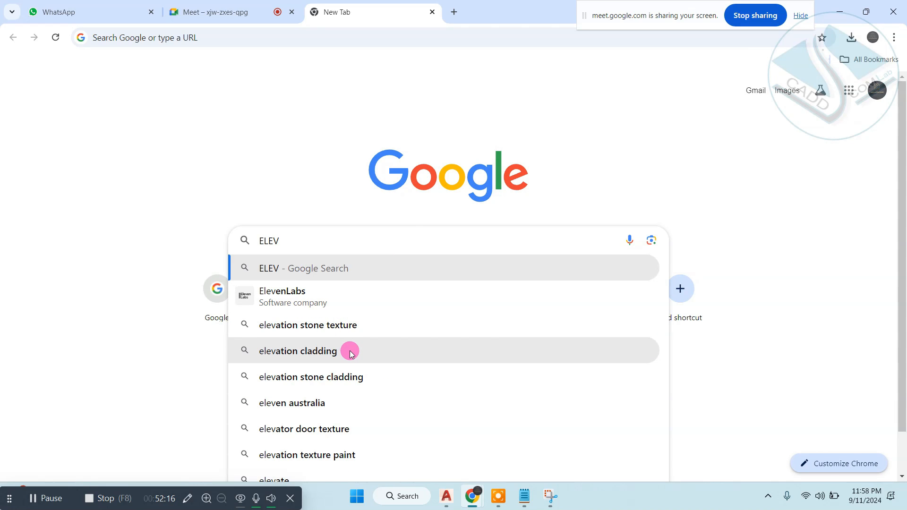
click(349, 354)
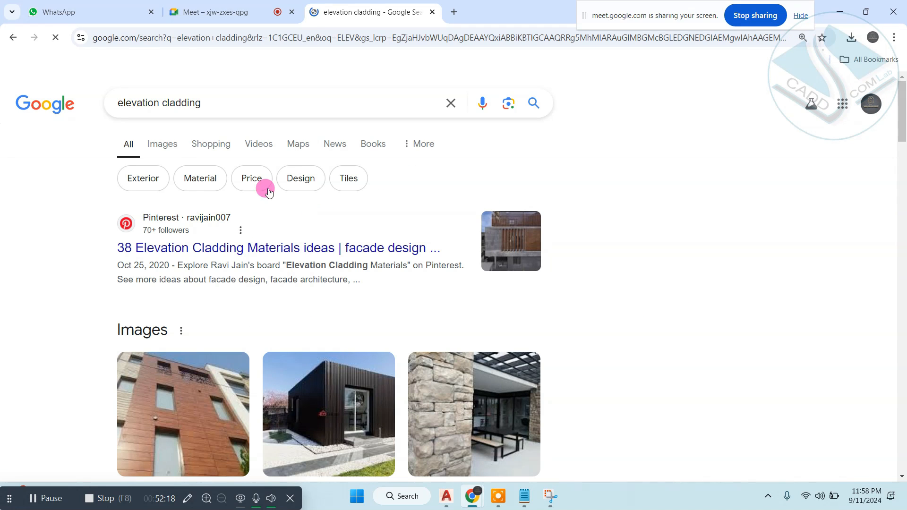
- Shorten the Google search to elevation and display its image results
drag(213, 113, 162, 91)
key(BackSpace)
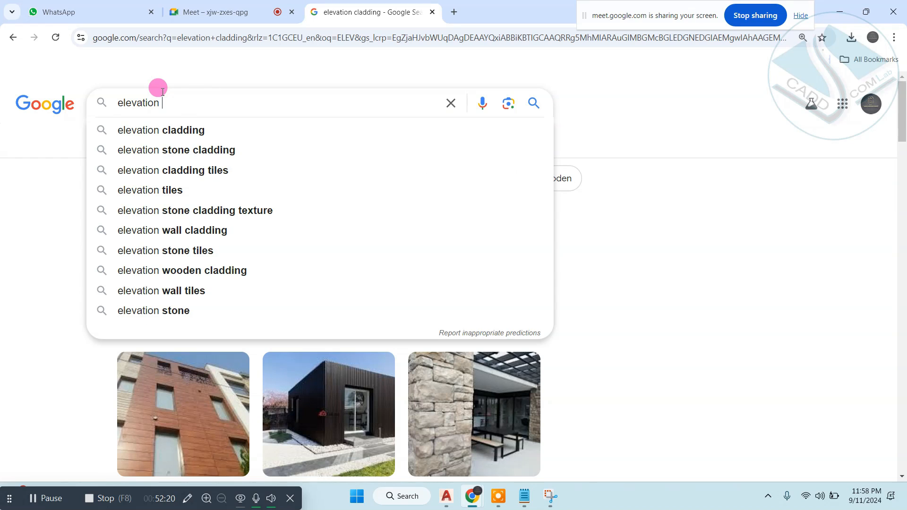
key(Return)
click(161, 144)
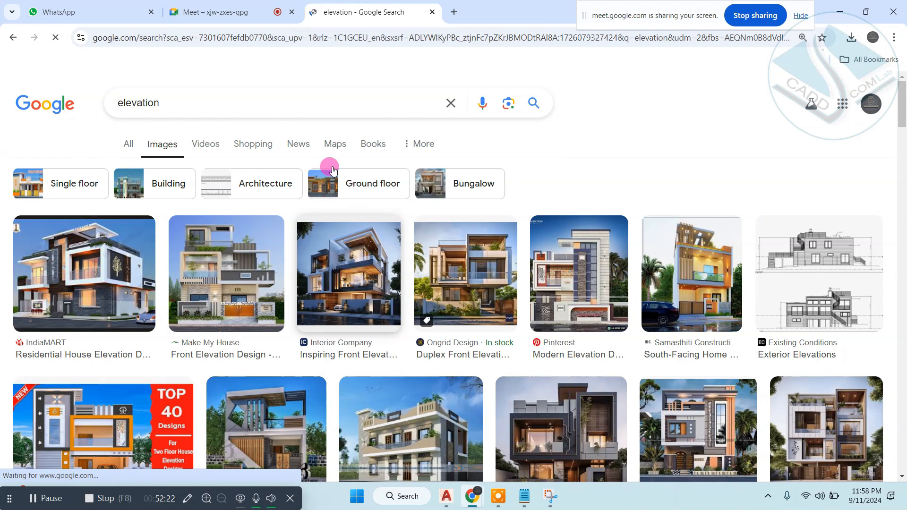
- Switch to AutoCAD and examine the front elevation's material tags, cladding notes and level marks
mouse_move(444, 495)
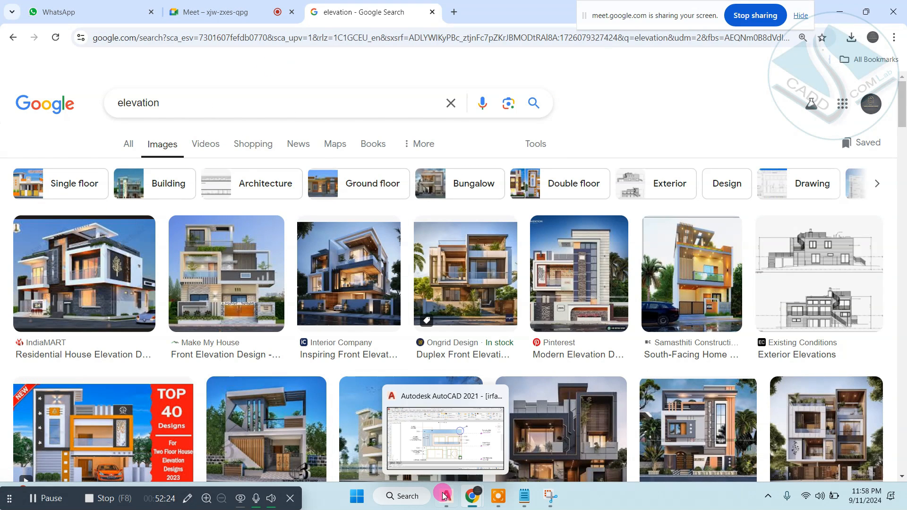
click(435, 467)
scroll(425, 241, down, 5)
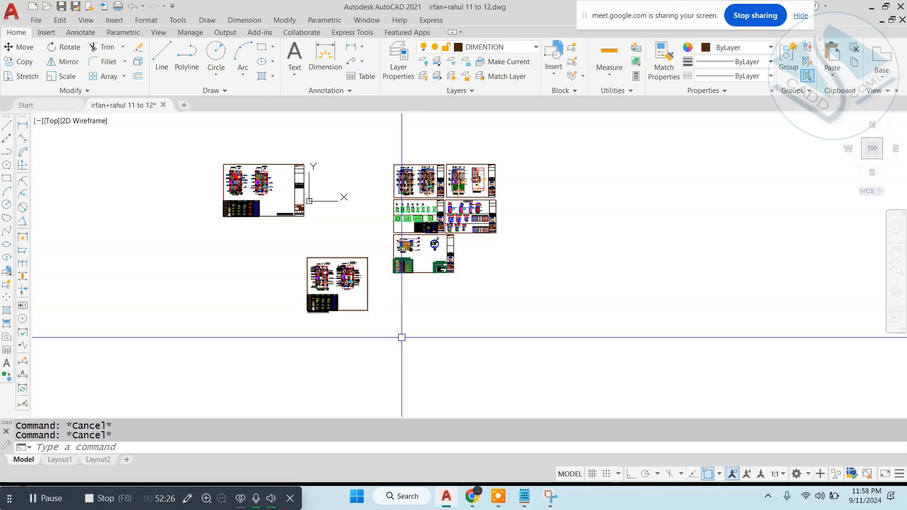
scroll(428, 315, up, 10)
scroll(403, 315, down, 6)
scroll(500, 121, up, 2)
mouse_move(499, 121)
middle_down()
mouse_move(464, 194)
mouse_move(534, 121)
middle_up()
scroll(464, 194, up, 2)
scroll(306, 259, up, 6)
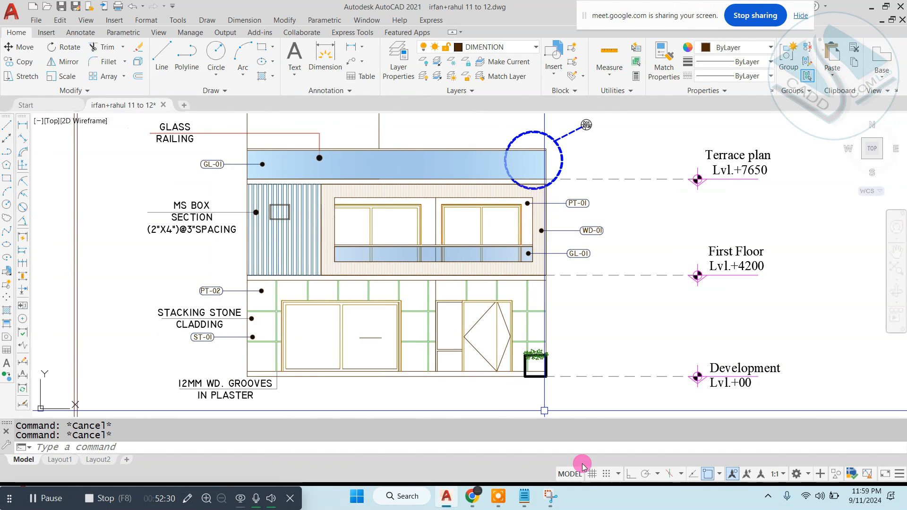
- Switch back to Chrome and open the Ongrid Design duplex front elevation image full size in its own tab
mouse_move(497, 501)
click(431, 382)
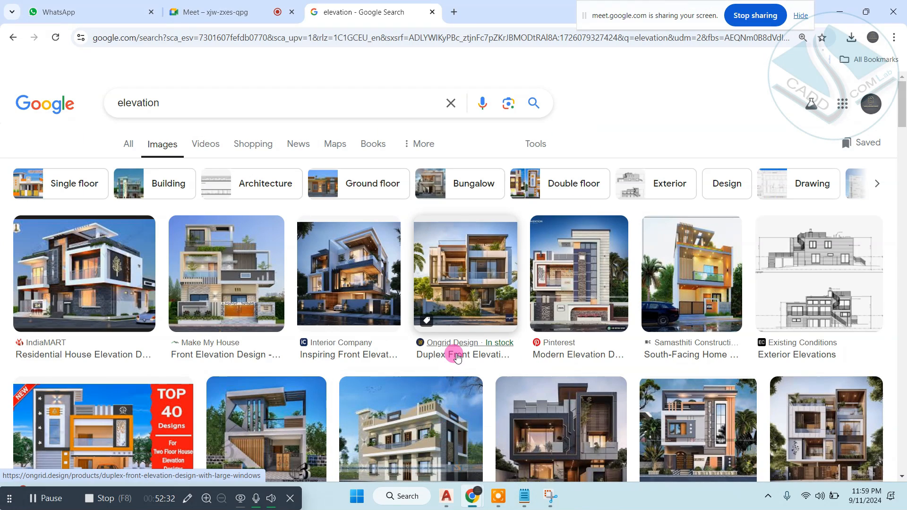
click(463, 302)
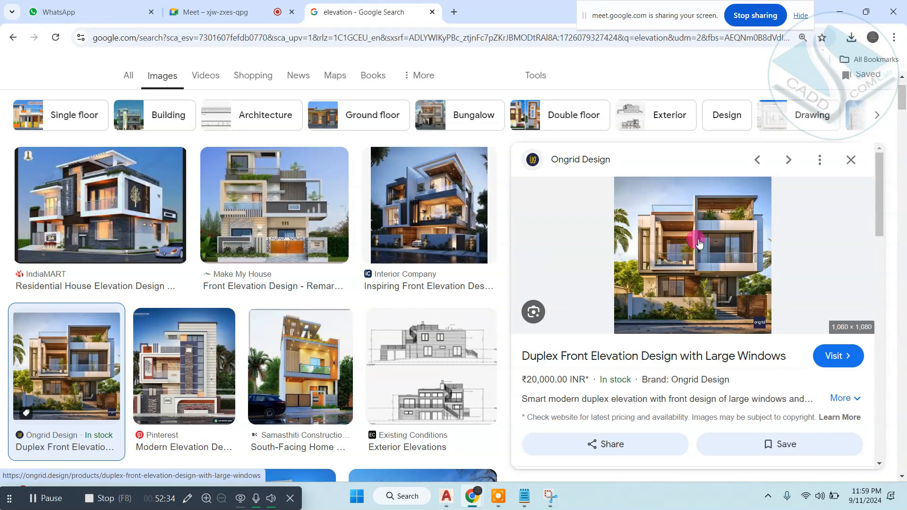
right_click(700, 241)
click(765, 399)
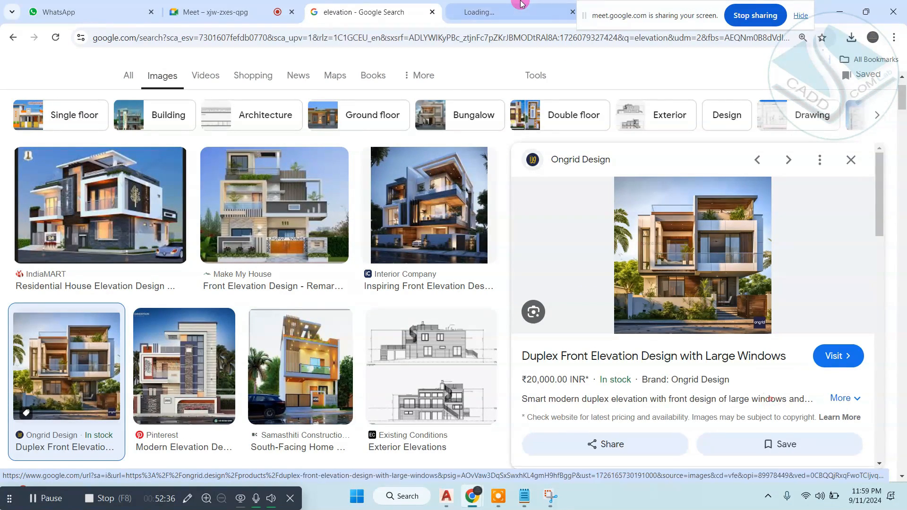
click(510, 12)
scroll(447, 225, down, 1)
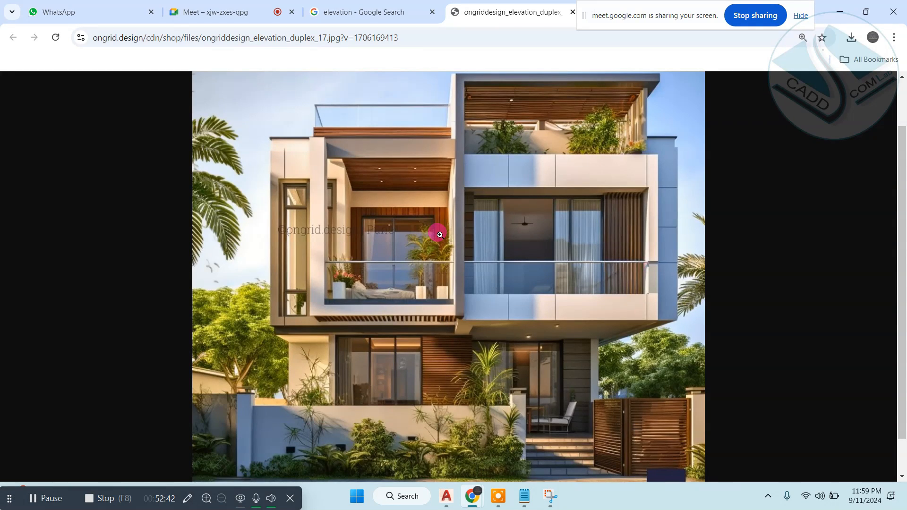
- Circle the duplex facade with a freehand pen annotation and clear the marking
click(188, 502)
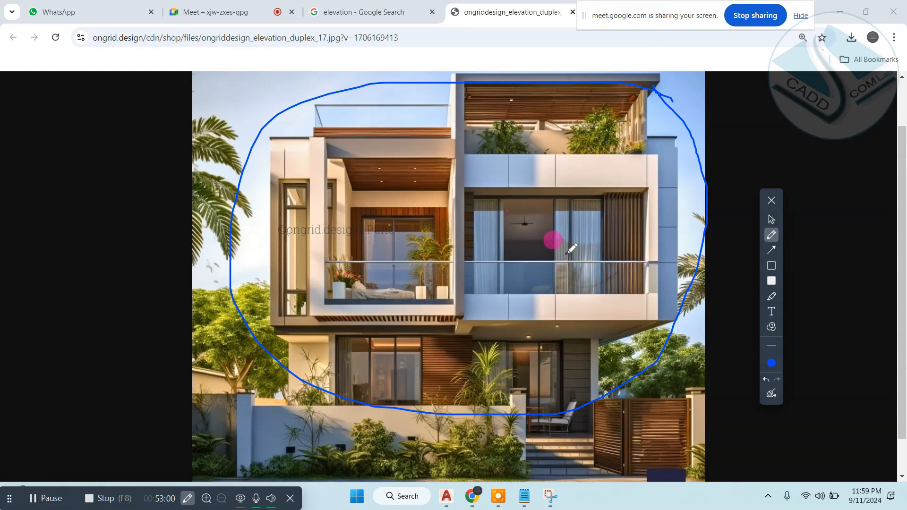
click(770, 396)
click(771, 201)
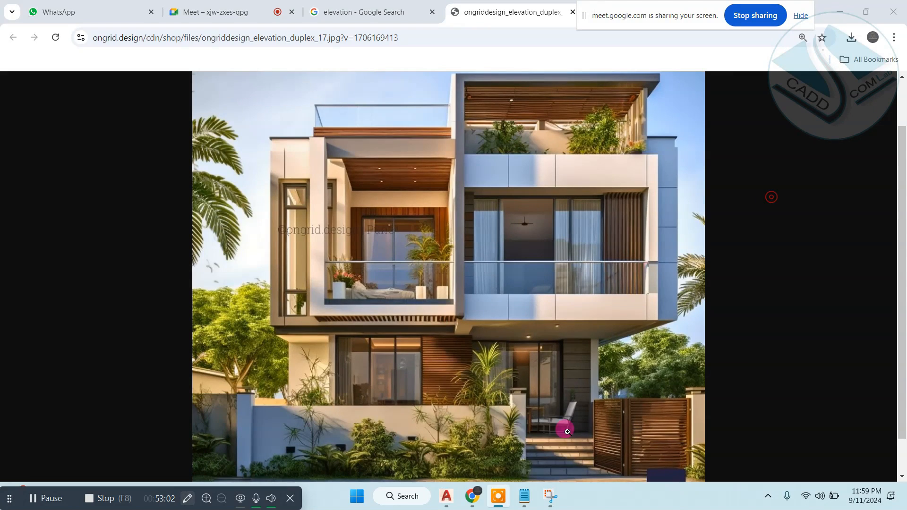
- Switch to AutoCAD and open the recent drawing Task plan,doors,elevation at its Bunglow Front Elevation Details sheet
mouse_move(475, 501)
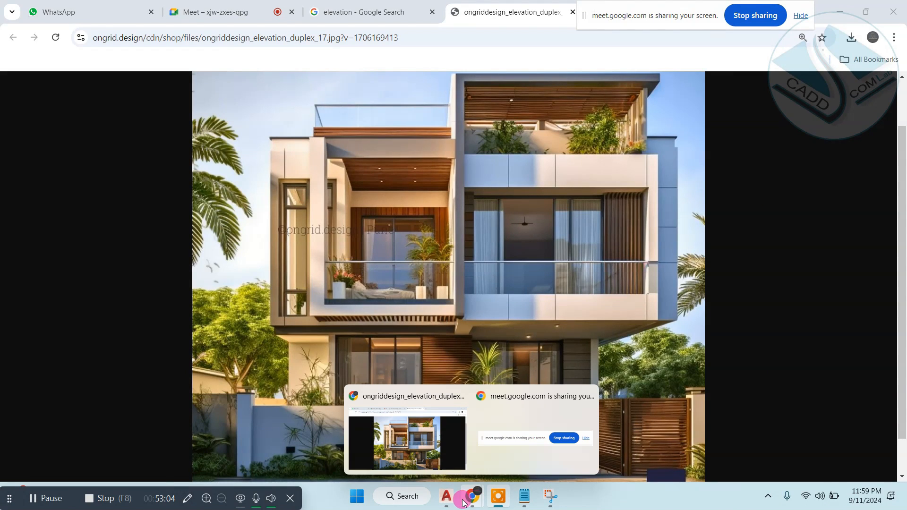
click(446, 496)
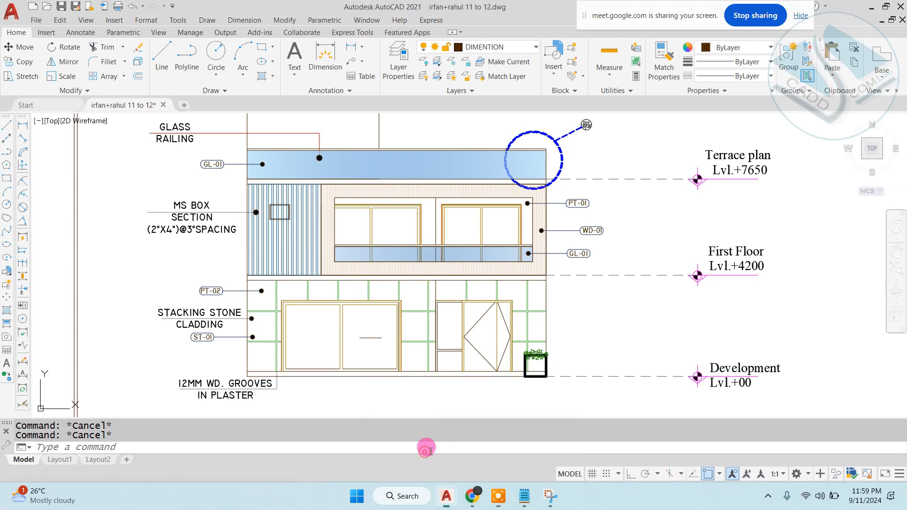
click(42, 113)
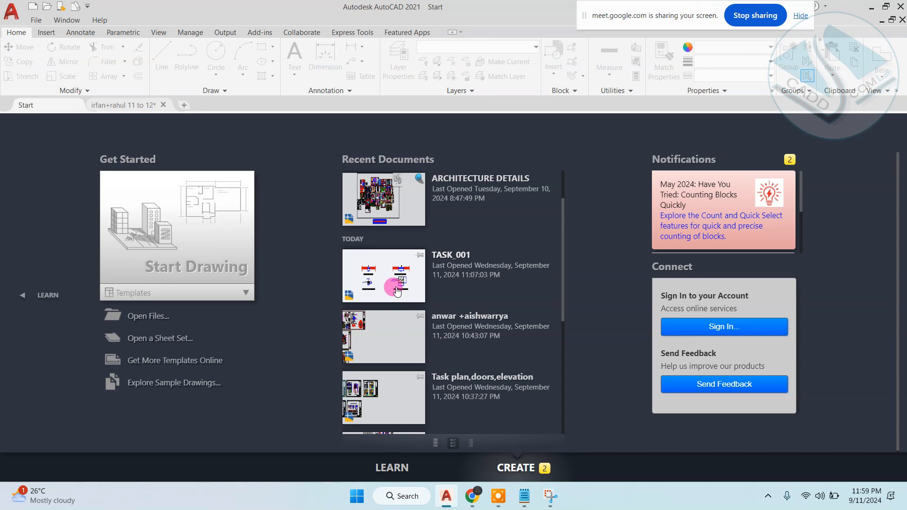
click(384, 392)
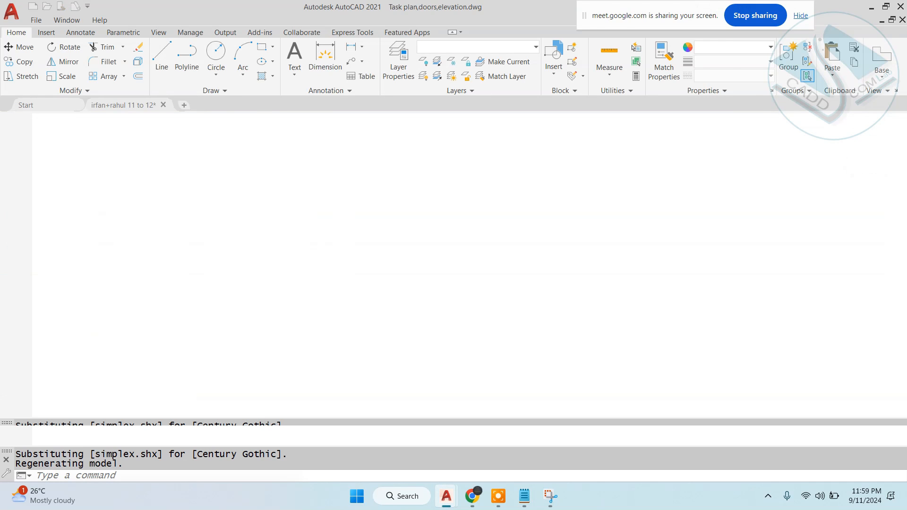
scroll(265, 186, up, 6)
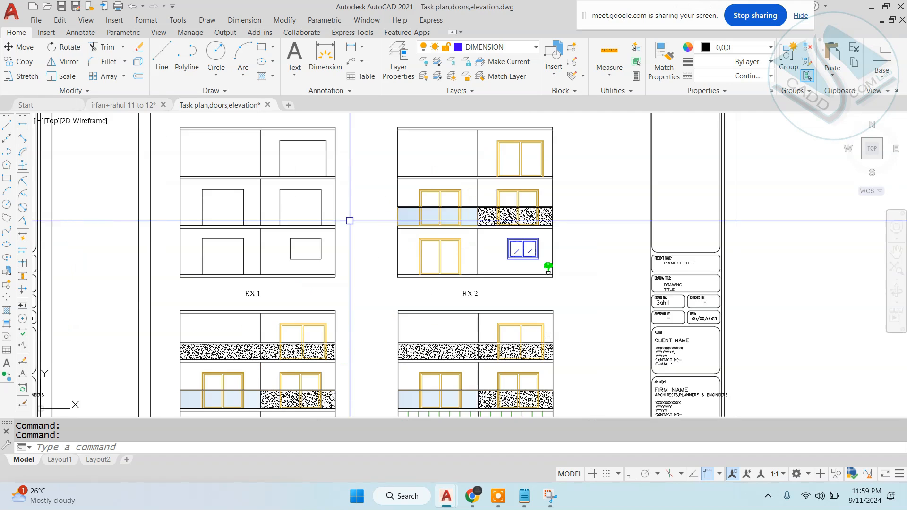
scroll(403, 230, down, 2)
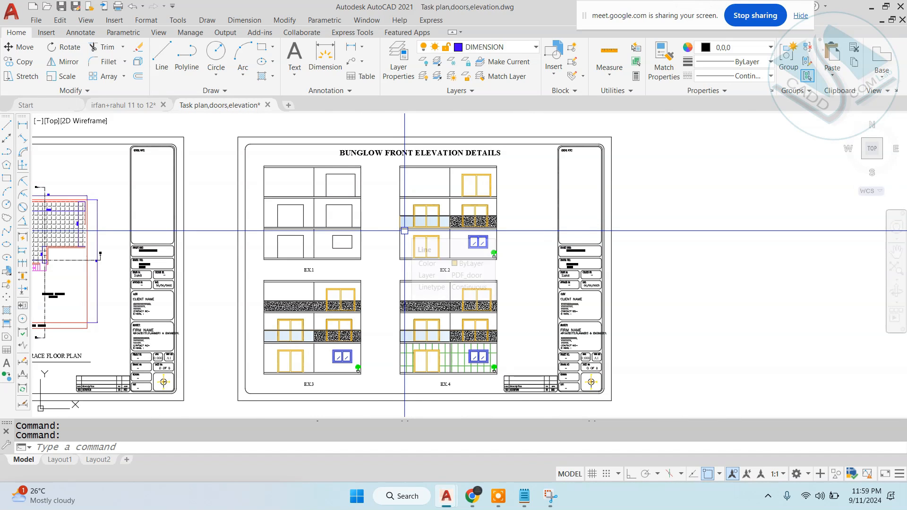
- Examine the glass and speckled concrete hatches of the first-floor railing in elevation EX.2, including where they meet
mouse_move(526, 491)
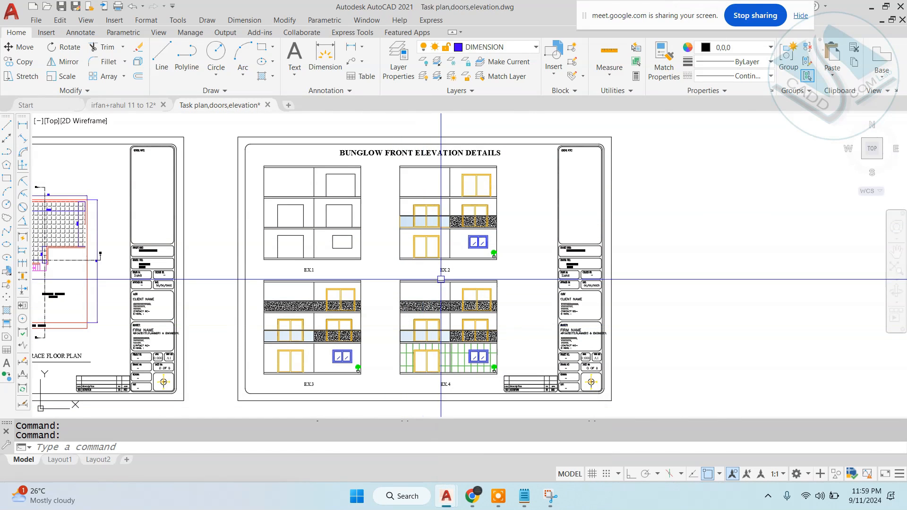
scroll(444, 202, up, 5)
scroll(444, 202, up, 4)
key(Escape)
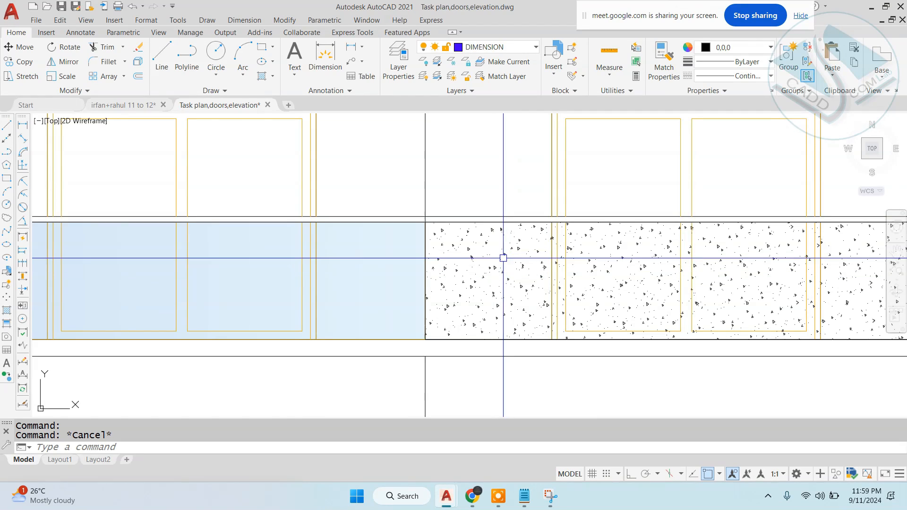
key(Escape)
middle_drag(595, 274, 457, 267)
scroll(458, 266, down, 2)
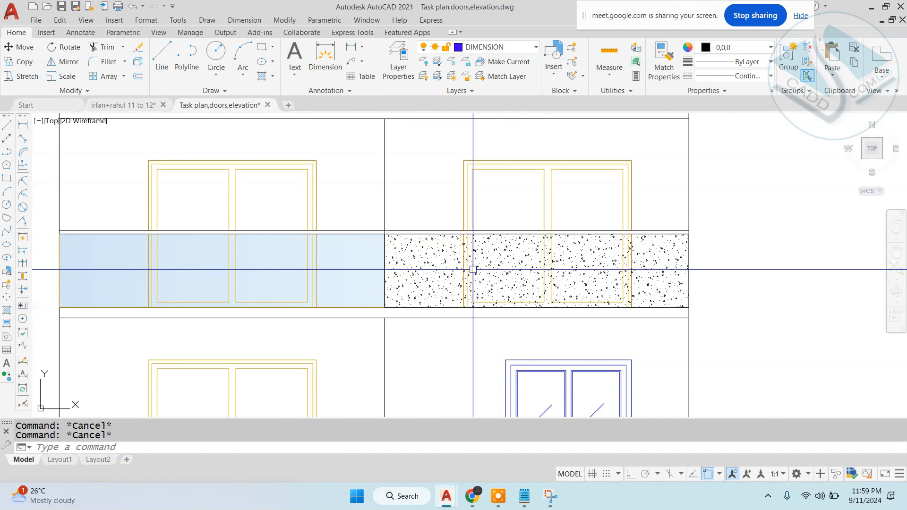
scroll(472, 270, up, 2)
scroll(415, 239, down, 4)
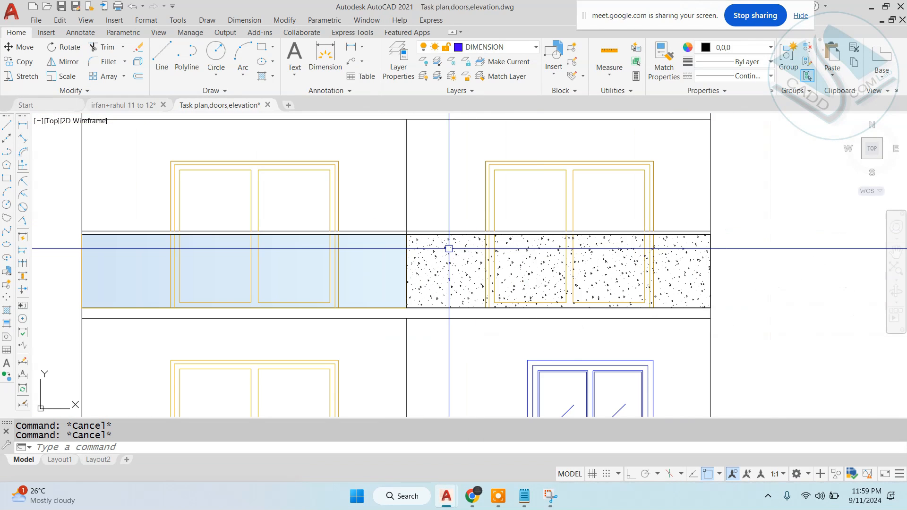
scroll(521, 263, up, 4)
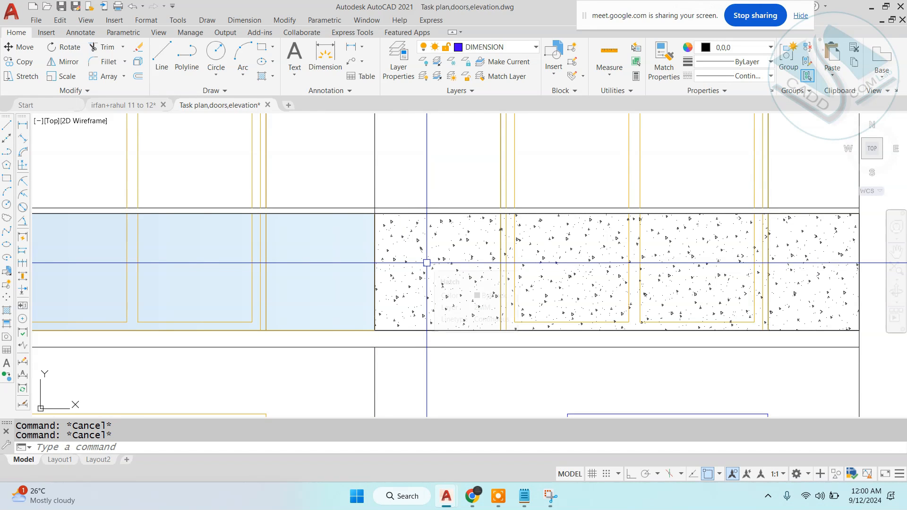
scroll(456, 256, down, 4)
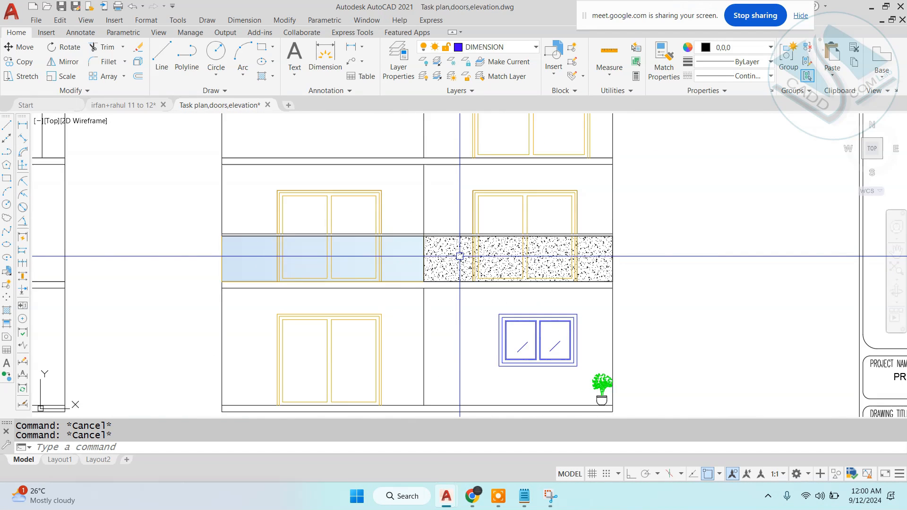
scroll(459, 256, up, 2)
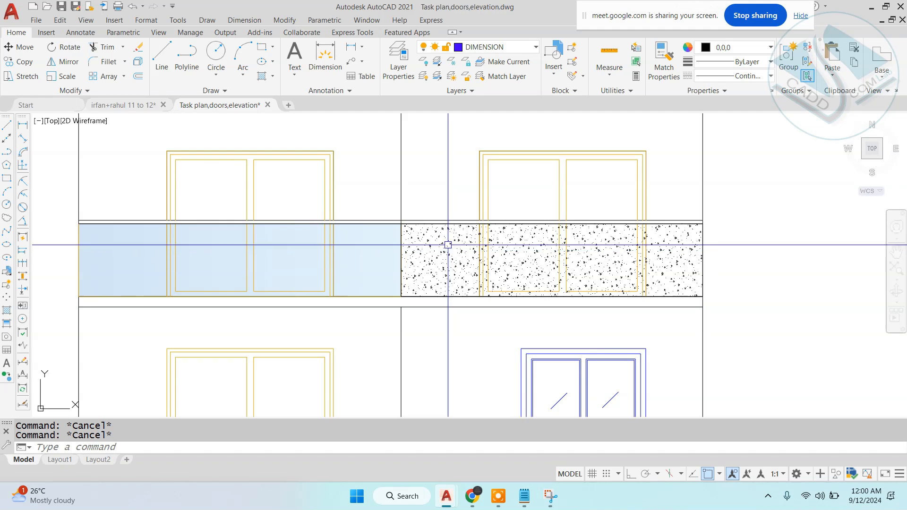
scroll(448, 245, up, 8)
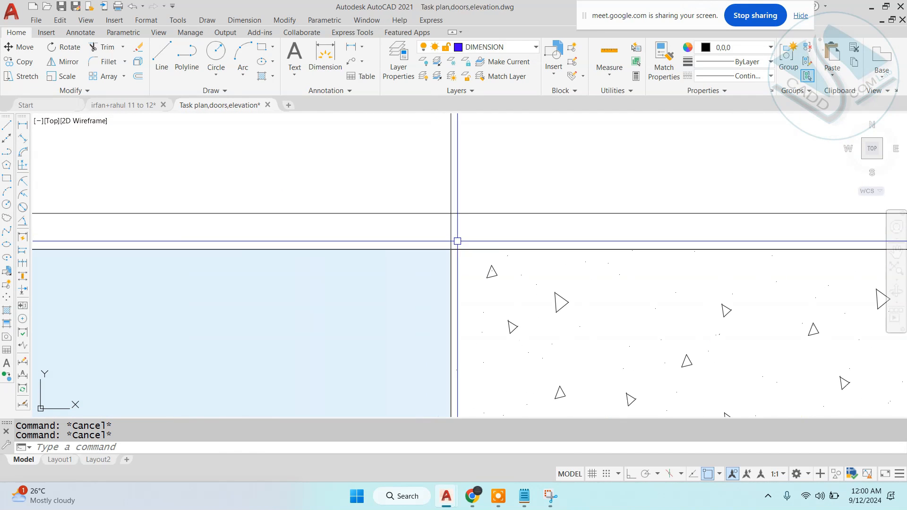
scroll(457, 241, down, 6)
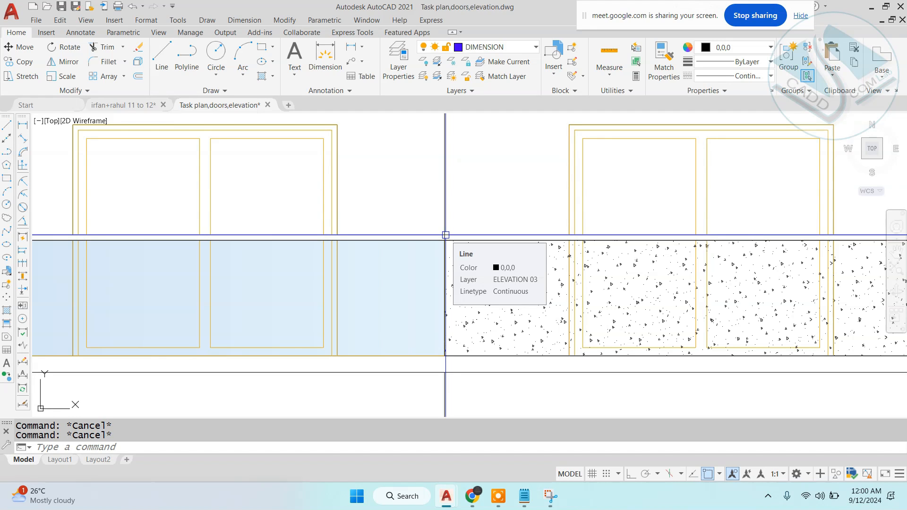
scroll(446, 235, down, 3)
scroll(472, 288, up, 1)
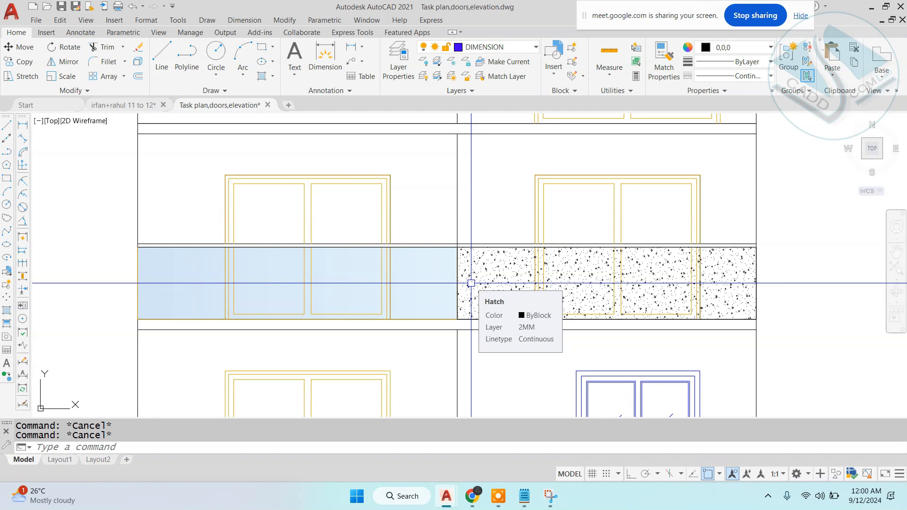
- Erase the speckled concrete hatch from the railing bands of elevation EX.4
scroll(449, 307, down, 3)
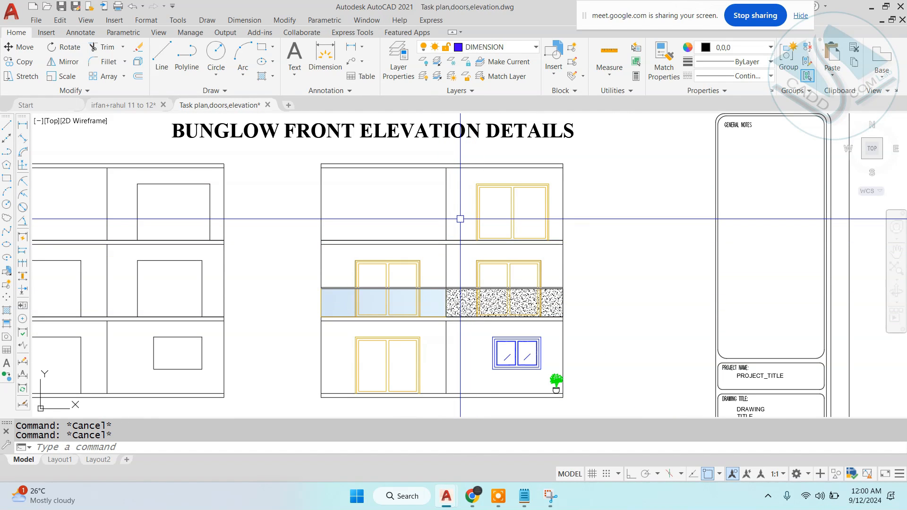
scroll(355, 314, down, 3)
scroll(354, 264, up, 5)
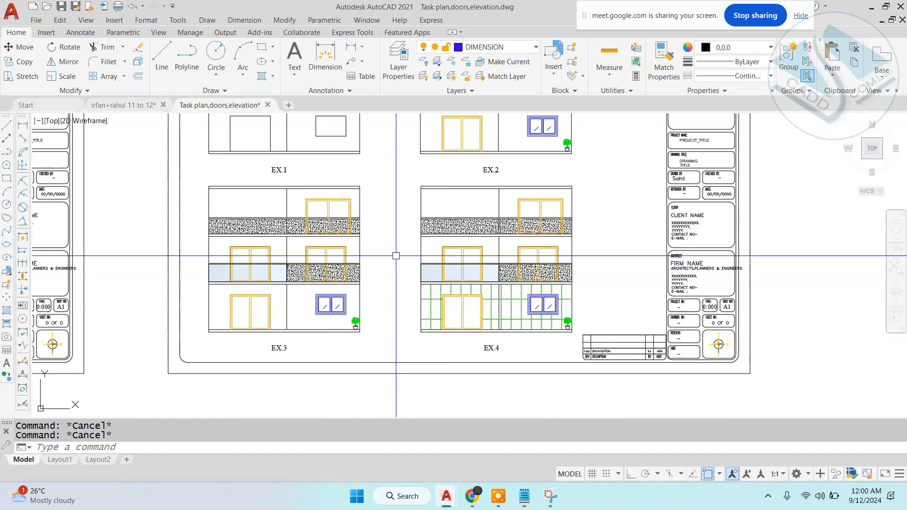
scroll(502, 199, up, 4)
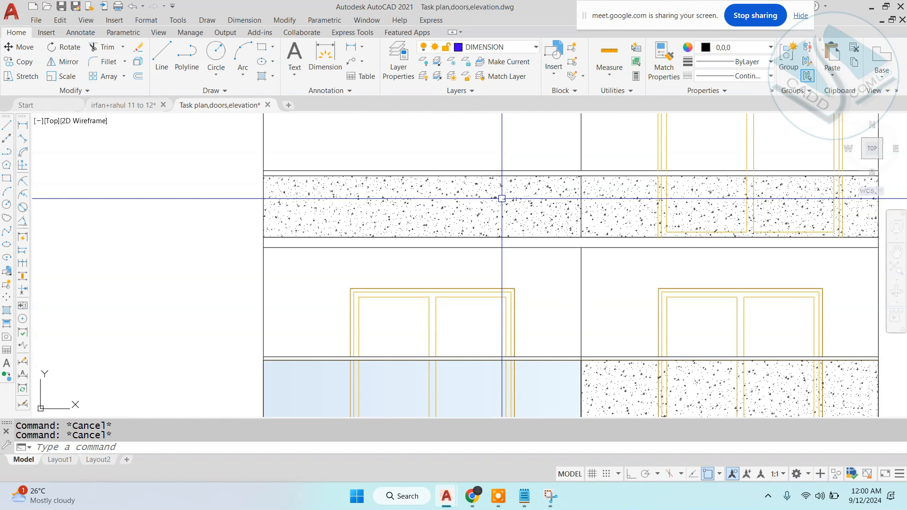
scroll(500, 196, down, 6)
scroll(502, 197, up, 3)
scroll(484, 224, up, 3)
click(484, 224)
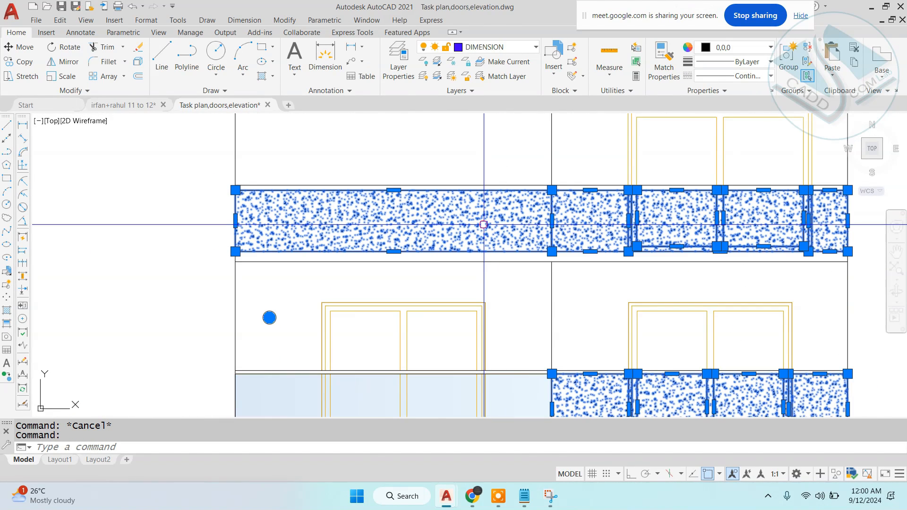
text(e)
key(Return)
scroll(480, 222, down, 2)
key(Escape)
scroll(543, 235, up, 2)
key(Escape)
middle_drag(544, 191, 536, 220)
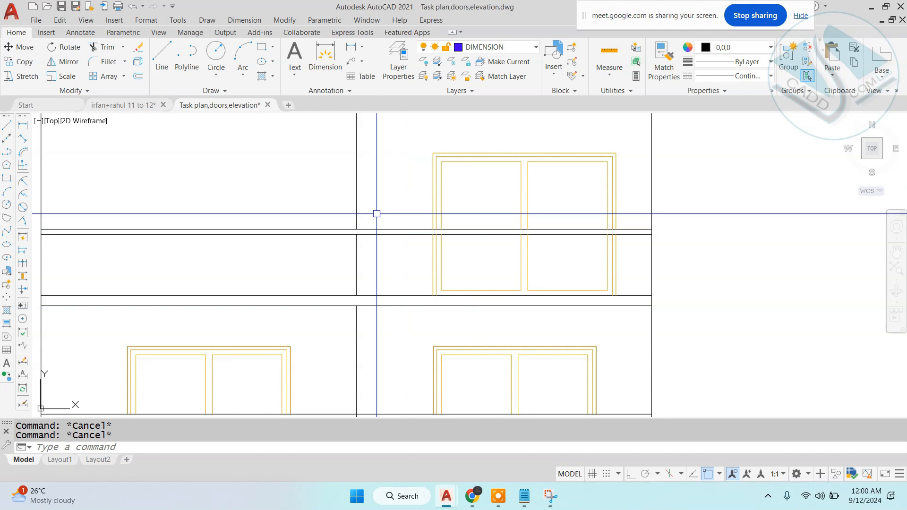
- Set the current object color to Red for the new outlines in elevation EX.4
scroll(386, 204, up, 2)
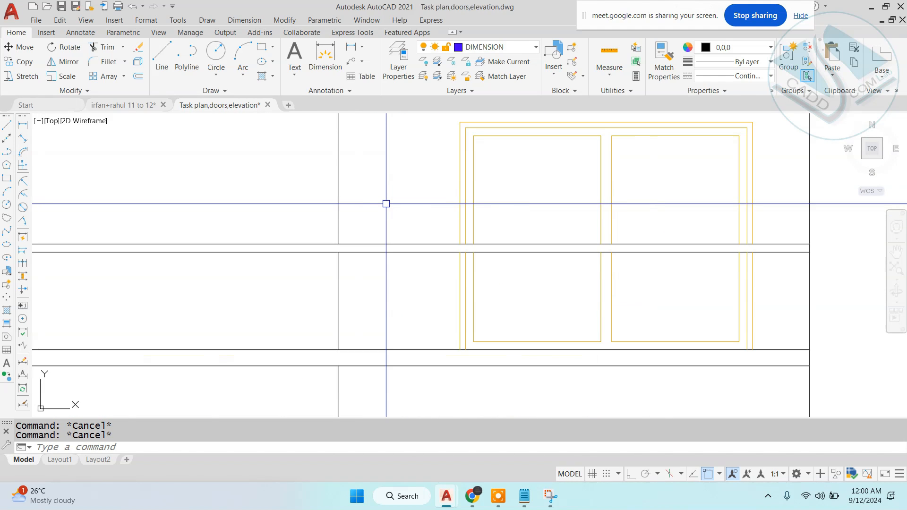
scroll(516, 254, down, 2)
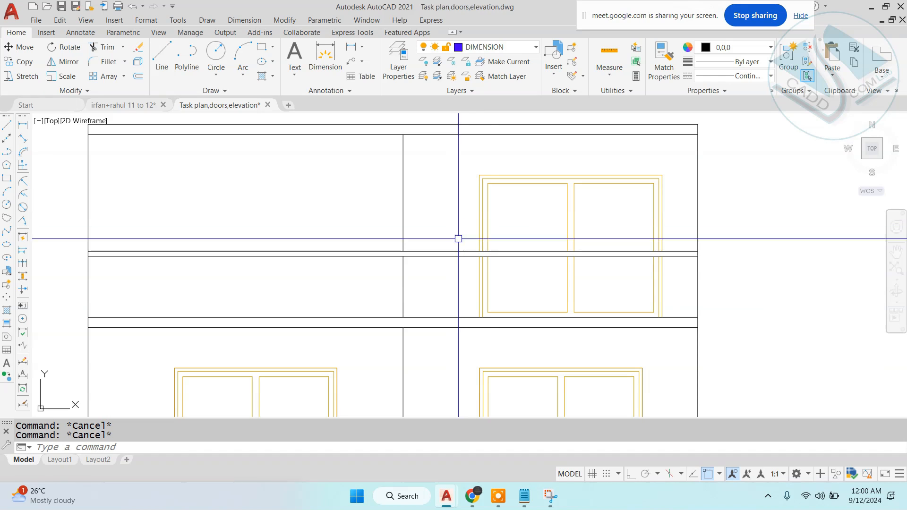
text(l)
key(Return)
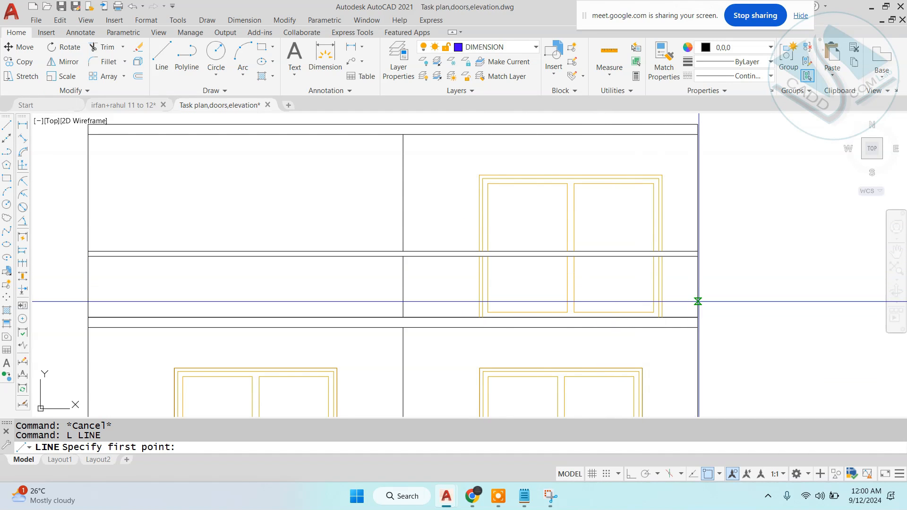
key(Escape)
click(737, 47)
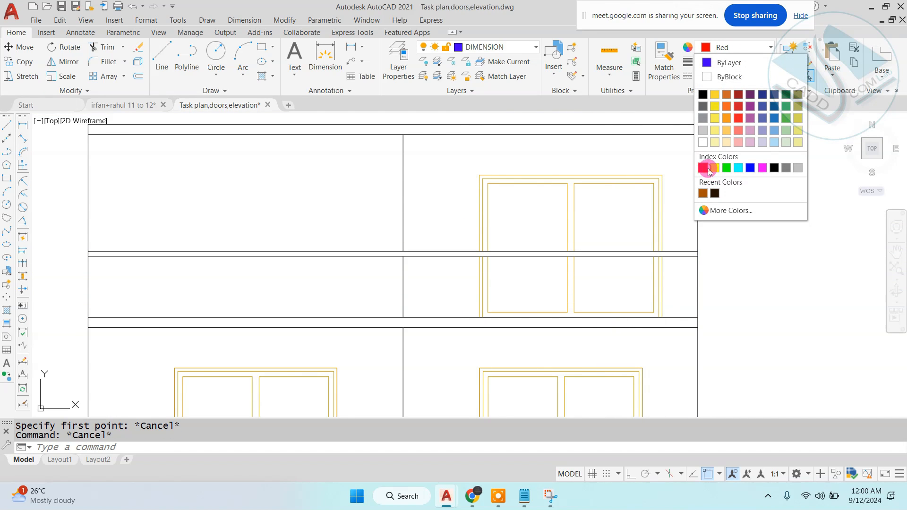
click(703, 168)
- Start a line at the upper-floor slab's right corner with Ortho on, try a 3' vertical segment and undo it
text(l)
key(Return)
click(698, 317)
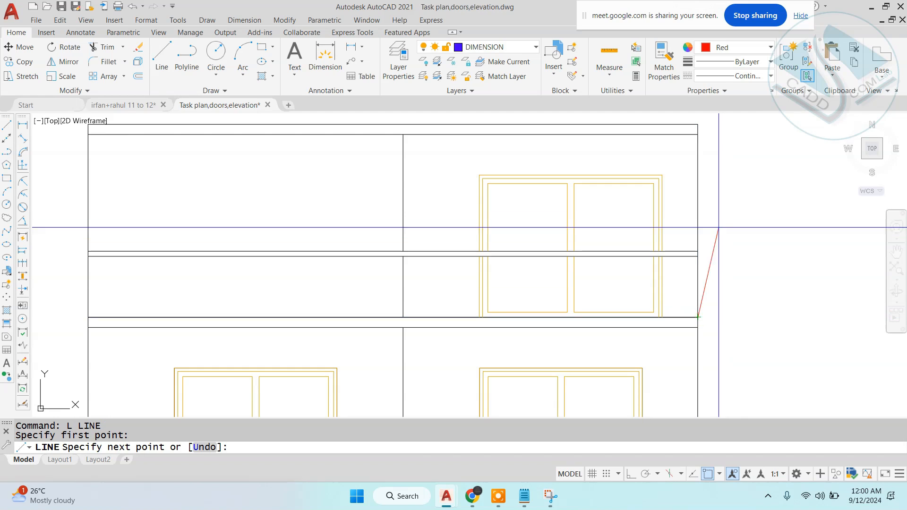
click(662, 471)
click(625, 475)
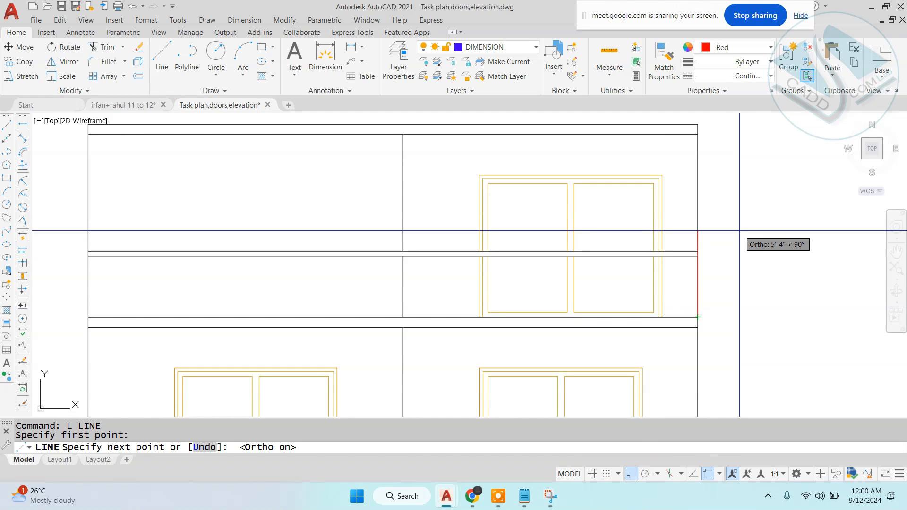
key(Return)
key(ctrl+z)
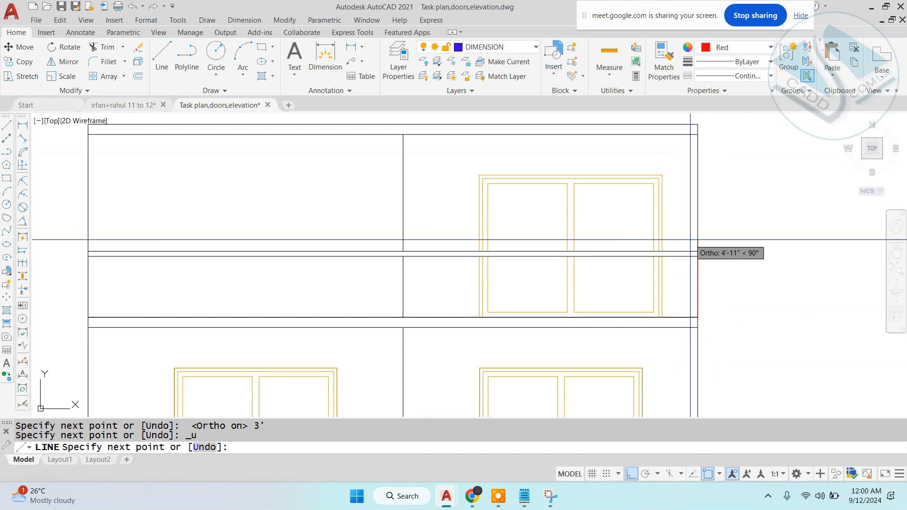
- Draw the raised parapet outline from the right wall over the railing lines, across past the window and down to the slab
scroll(692, 240, up, 4)
click(707, 229)
scroll(667, 235, down, 2)
middle_drag(451, 254, 470, 254)
scroll(472, 253, down, 4)
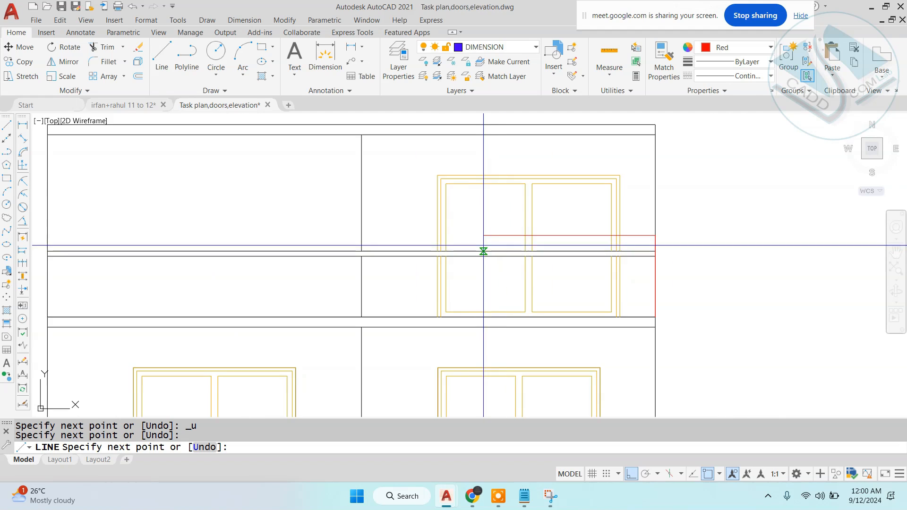
scroll(425, 251, up, 4)
click(383, 224)
click(383, 358)
key(Escape)
key(Escape)
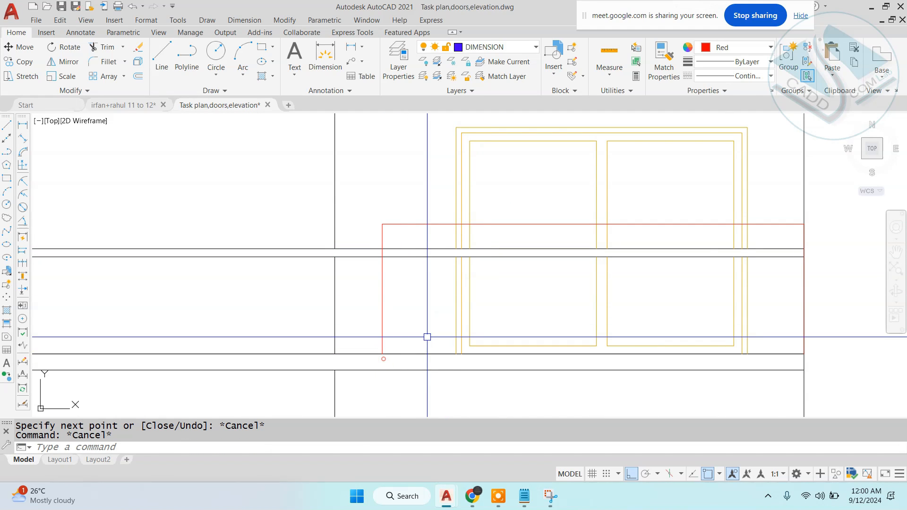
- Trim the two railing lines at the red parapet outline and erase their pieces left inside it
text(tr)
key(Return)
key(Return)
scroll(407, 271, up, 2)
click(450, 254)
click(437, 228)
middle_drag(556, 239, 408, 273)
key(Escape)
click(454, 254)
click(441, 313)
key(e)
key(Return)
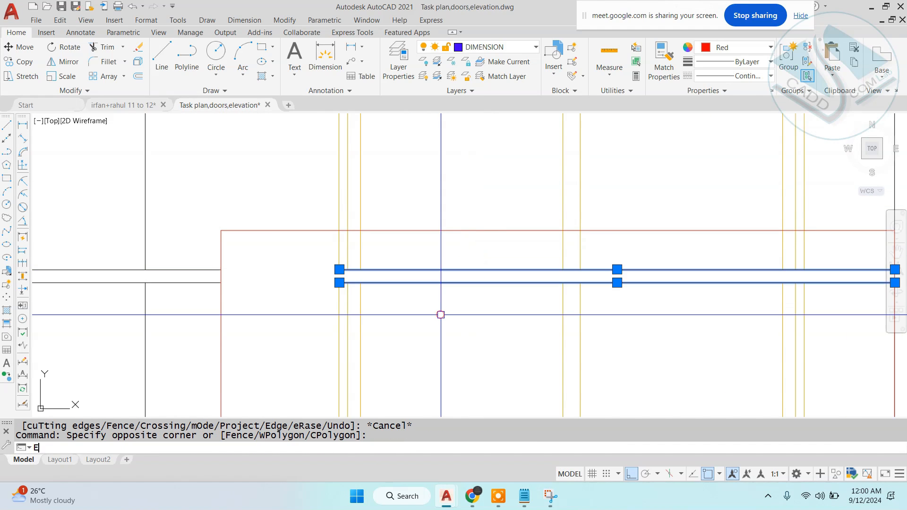
scroll(486, 290, down, 2)
middle_drag(486, 290, 421, 284)
text(tr)
key(Return)
key(Return)
key(Return)
click(639, 267)
click(346, 348)
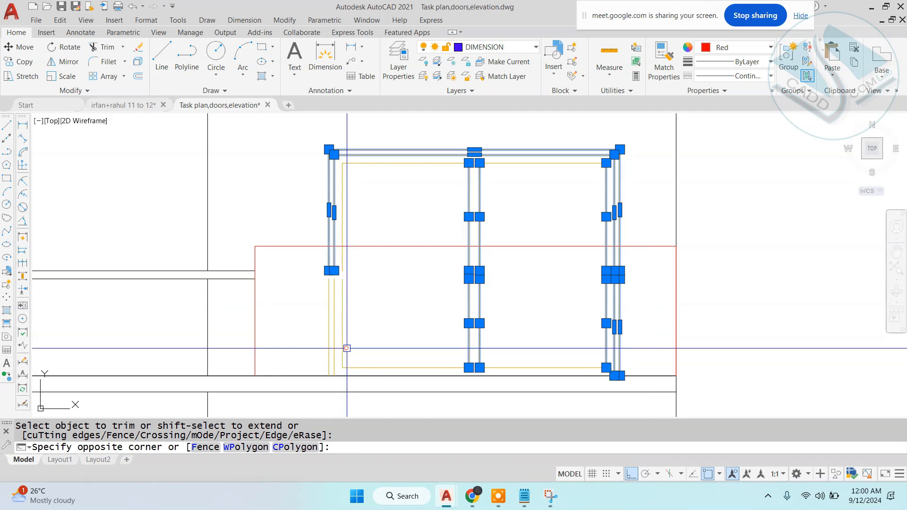
key(Escape)
key(Escape)
- Trim the upper window's lines at the parapet's top edge and erase the window pieces remaining inside the red outline
text(tr)
key(Return)
key(Return)
click(632, 258)
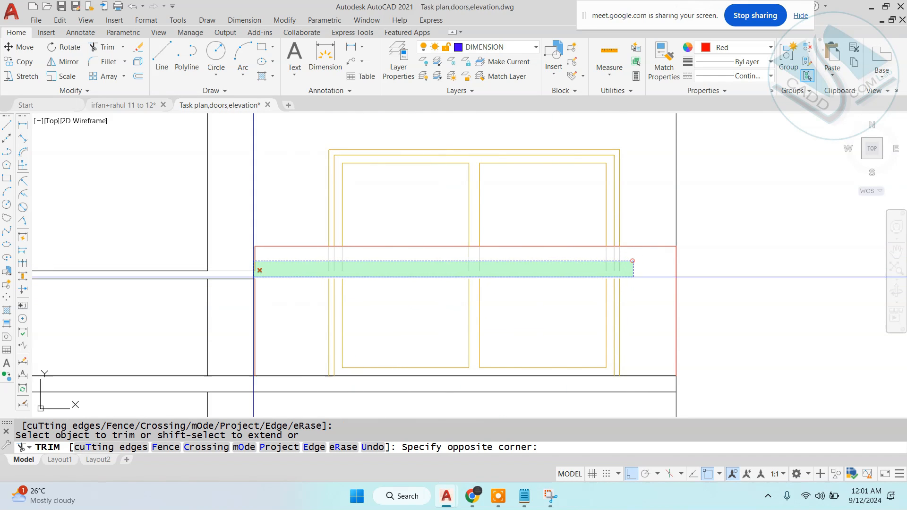
click(269, 274)
key(Escape)
click(646, 271)
click(295, 348)
key(e)
key(Return)
key(Escape)
scroll(560, 309, down, 3)
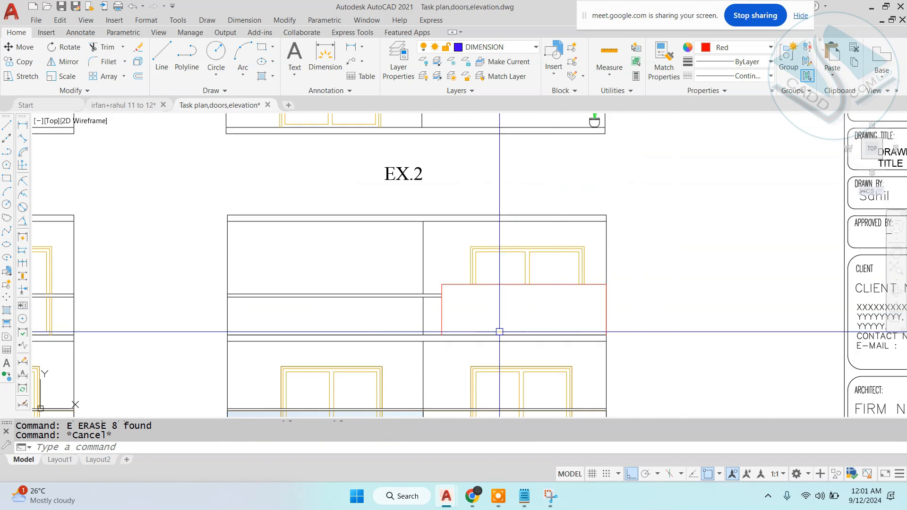
- Erase the leftover horizontal window lines near the base of the red parapet outline
scroll(499, 331, up, 3)
click(575, 295)
click(494, 326)
key(e)
key(Return)
click(586, 314)
click(554, 334)
key(Escape)
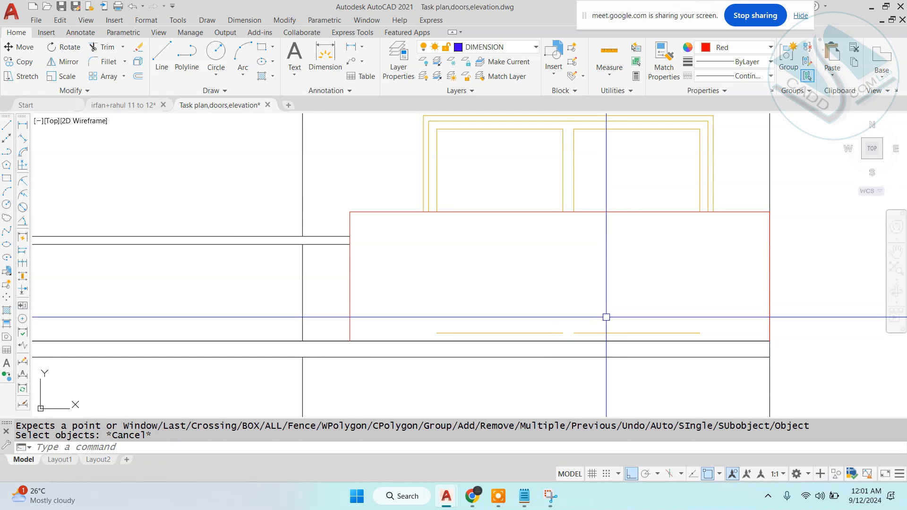
click(621, 308)
click(559, 336)
key(e)
key(Return)
key(Escape)
key(Escape)
- Switch to Chrome, open the Make My House front elevation image in its own tab and examine its glass railing and grey parapet
mouse_move(474, 500)
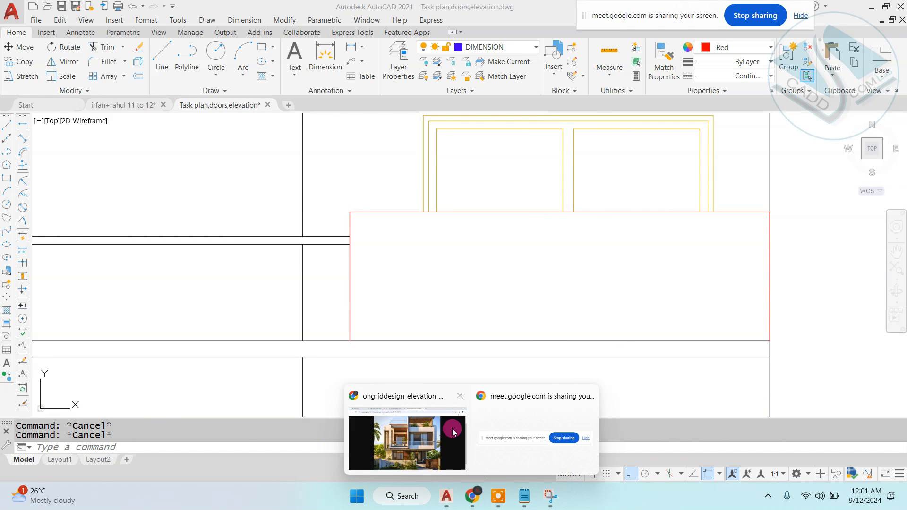
click(449, 412)
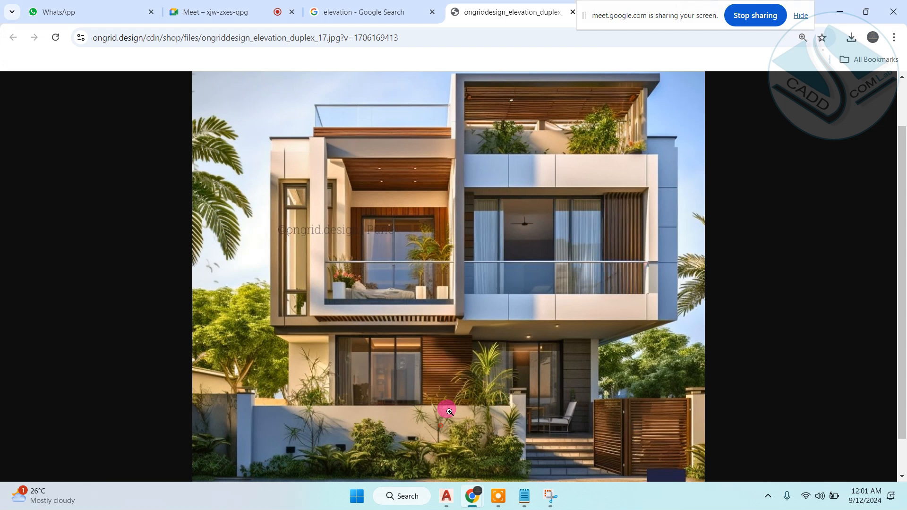
click(360, 10)
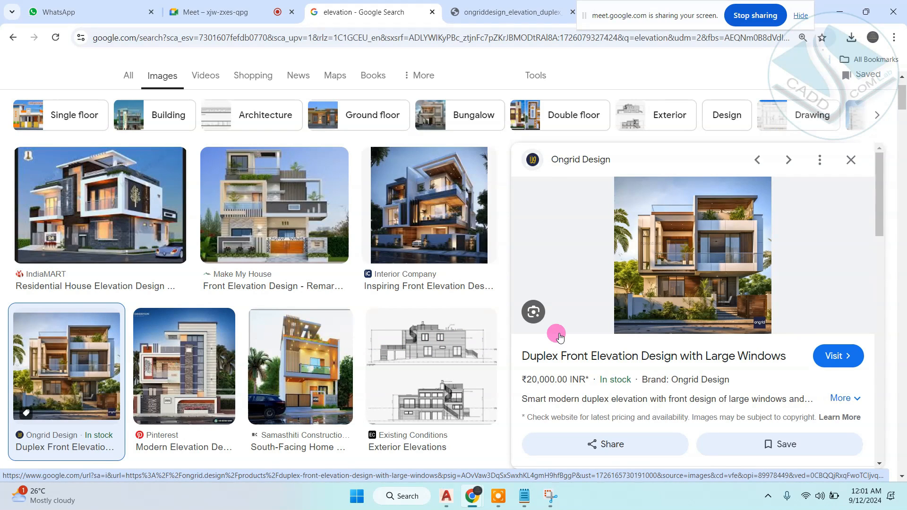
click(321, 218)
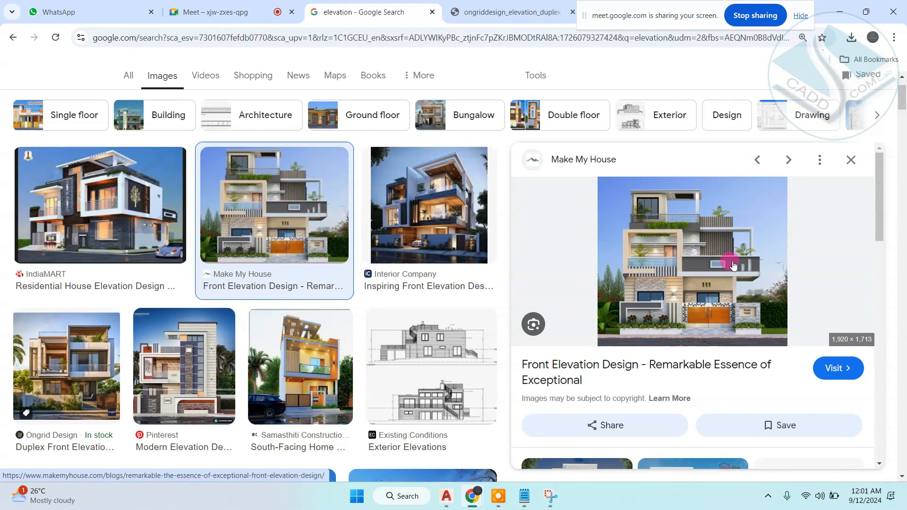
right_click(707, 213)
click(768, 373)
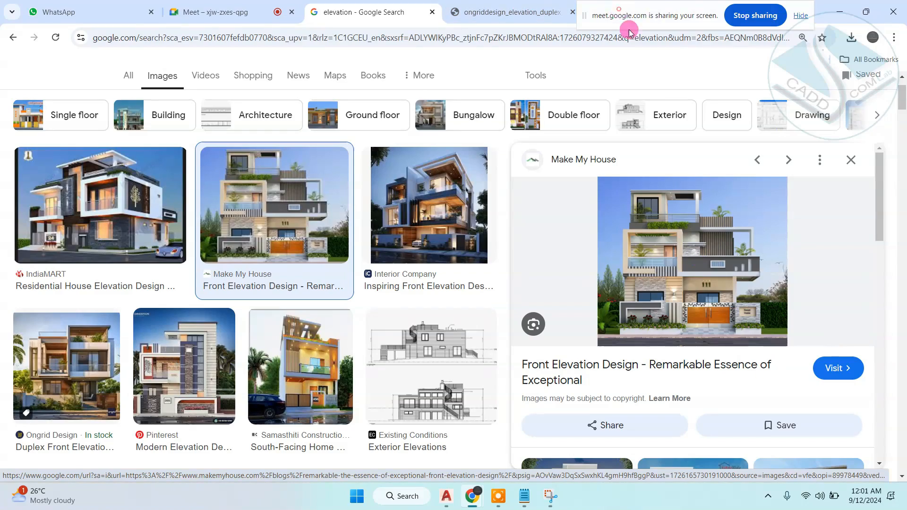
click(643, 10)
ctrl+scroll(559, 286, up, 4)
scroll(559, 286, down, 5)
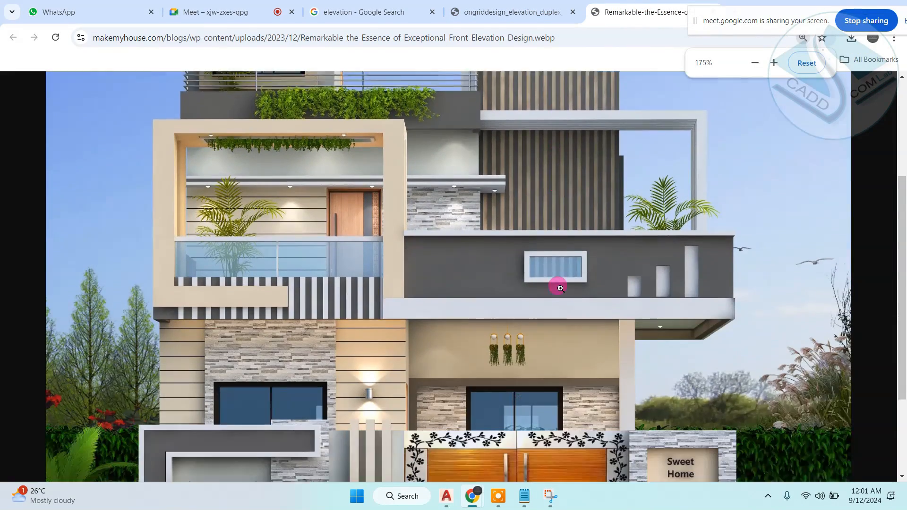
ctrl+scroll(554, 258, up, 2)
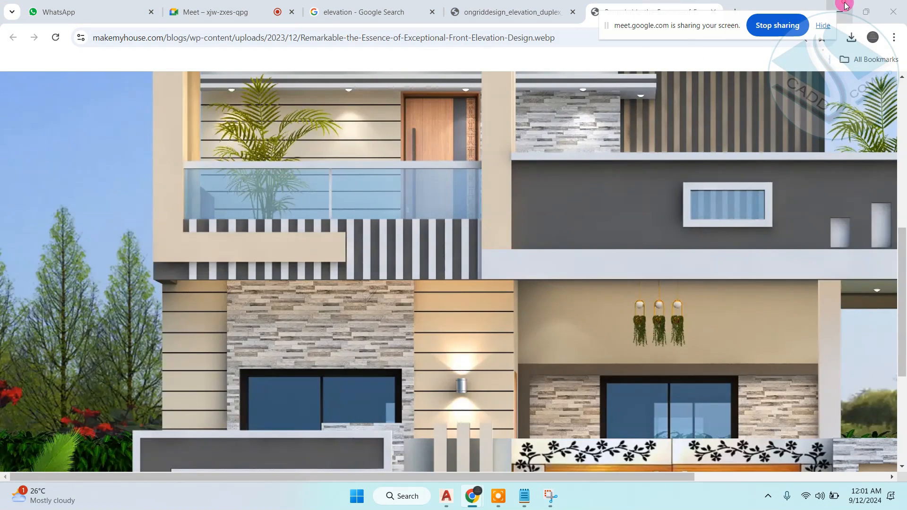
- Return to AutoCAD and draw a rectangle over the upper-floor railing band, from the left wall to the parapet's base
click(840, 11)
scroll(519, 244, down, 2)
scroll(510, 232, up, 1)
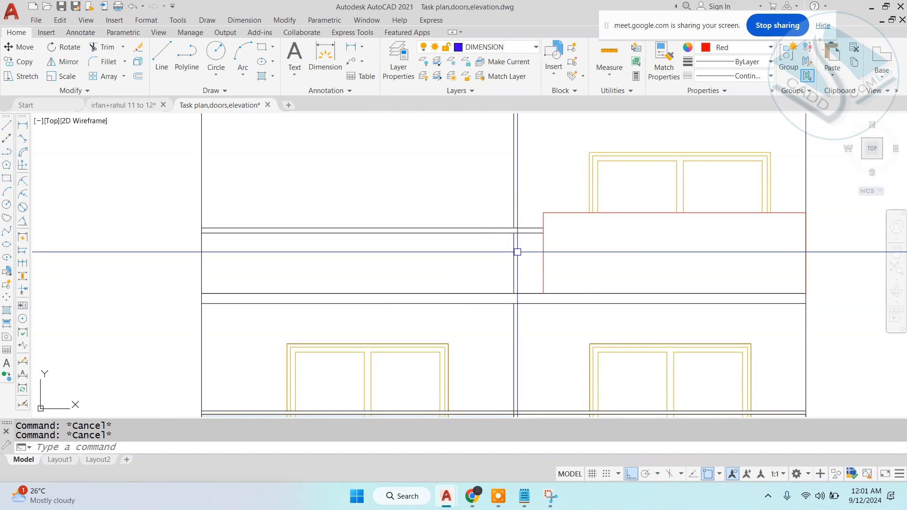
text(REC)
key(Return)
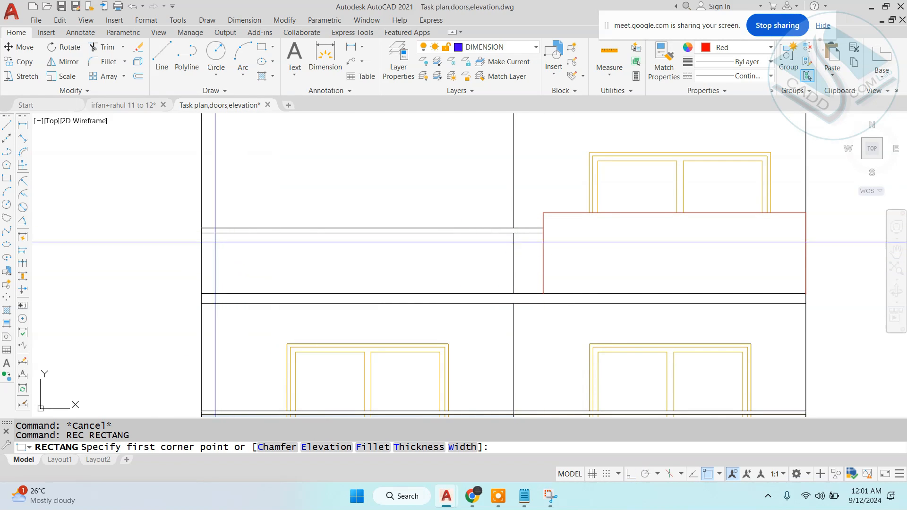
click(202, 233)
click(543, 293)
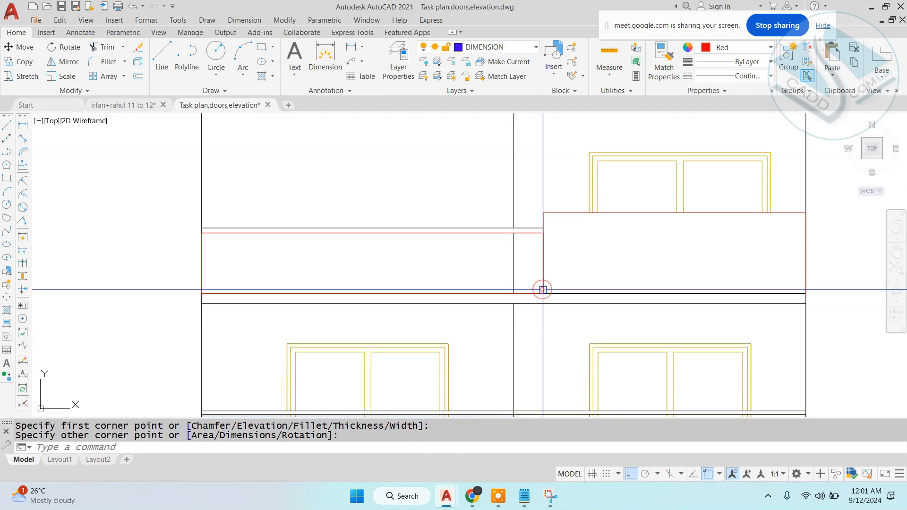
- Fill the railing rectangle with a GR_CYLIN gradient using colors 39,118,187 and 173,221,247 at transparency 60
text(GD)
key(Return)
click(420, 233)
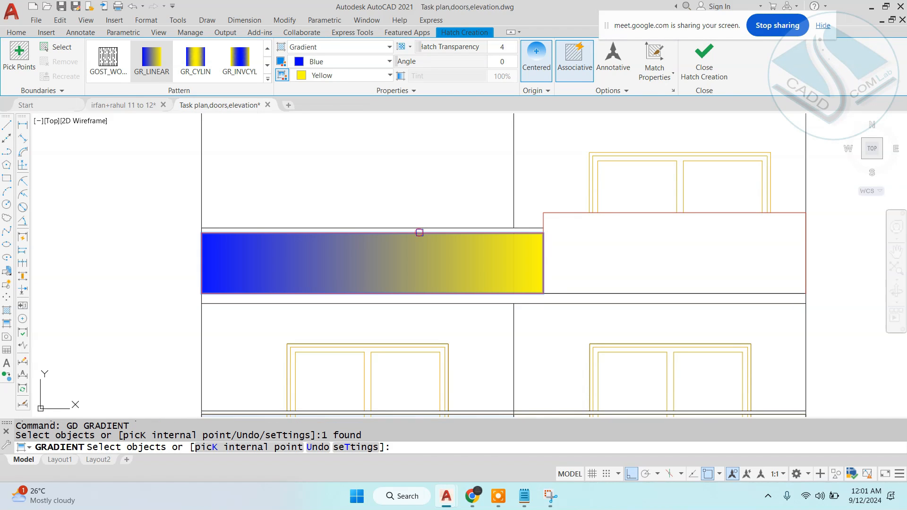
click(358, 62)
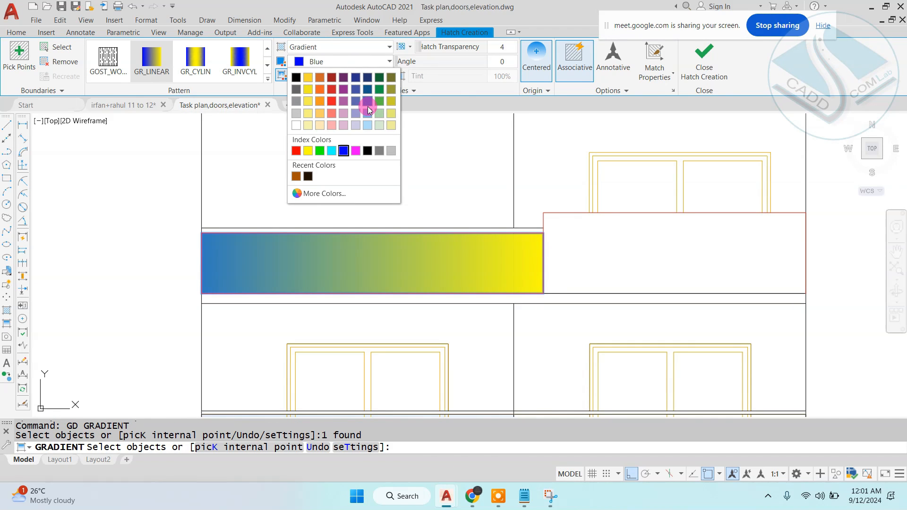
click(345, 76)
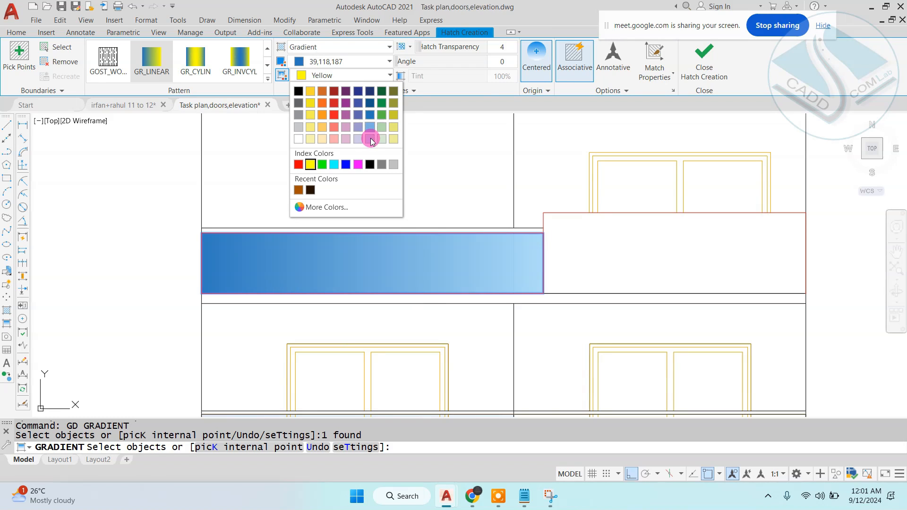
click(368, 137)
click(195, 59)
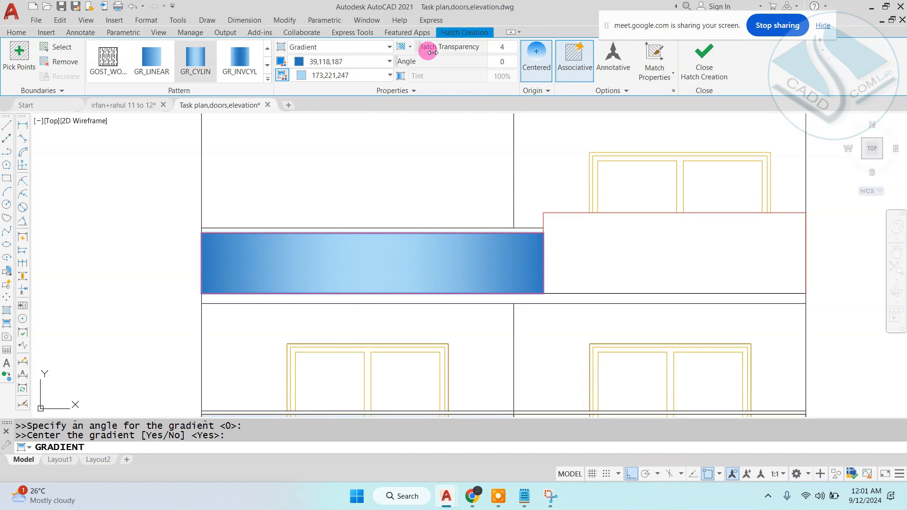
mouse_move(433, 52)
mouse_down()
mouse_move(537, 52)
mouse_move(503, 49)
mouse_up()
click(701, 46)
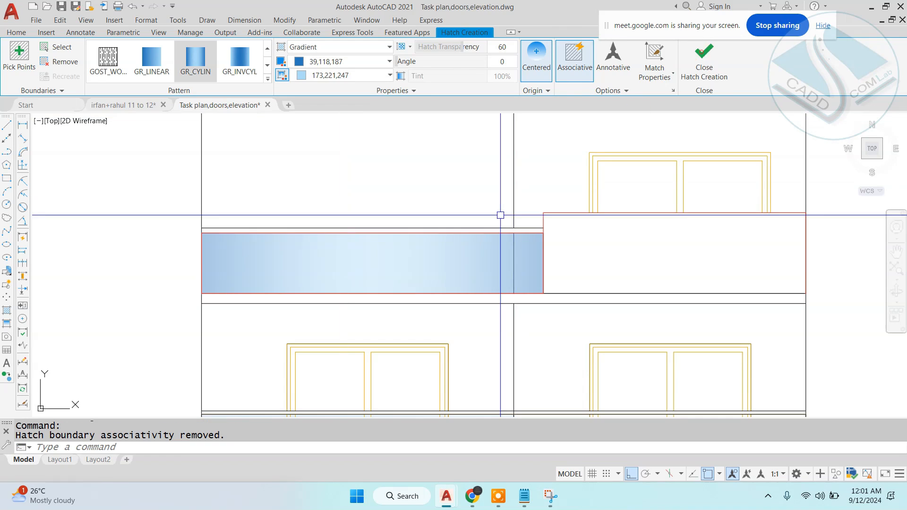
- Erase the red boundary rectangle around the glass gradient, keeping the fill
scroll(500, 215, down, 2)
middle_drag(500, 215, 453, 228)
scroll(469, 235, up, 4)
key(Escape)
click(480, 243)
text(e)
key(Return)
key(Escape)
scroll(519, 205, down, 3)
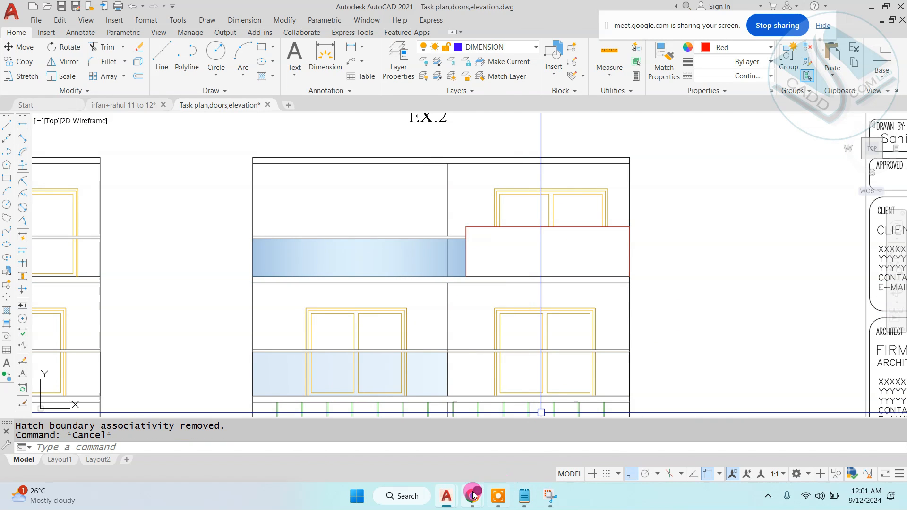
- Check the framed opening and small upright blocks on the grey parapet in the Chrome reference image, and return to AutoCAD
click(430, 442)
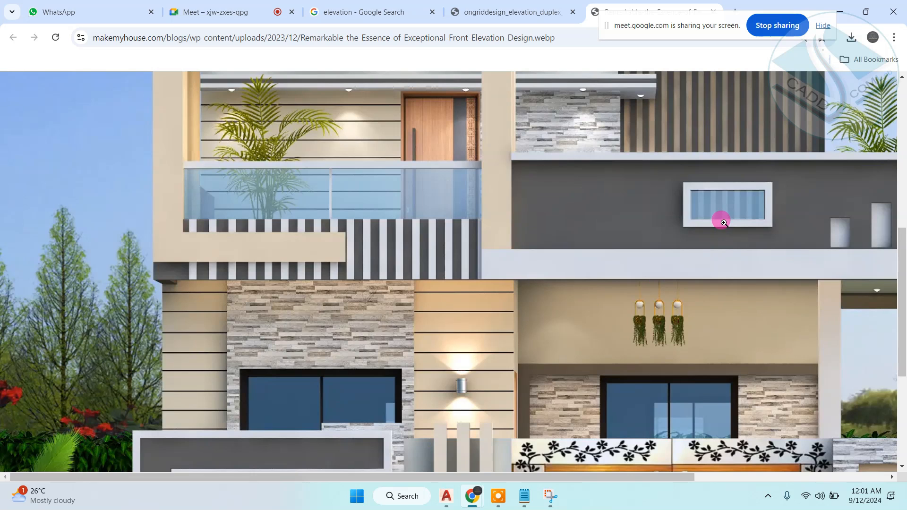
click(835, 7)
key(Escape)
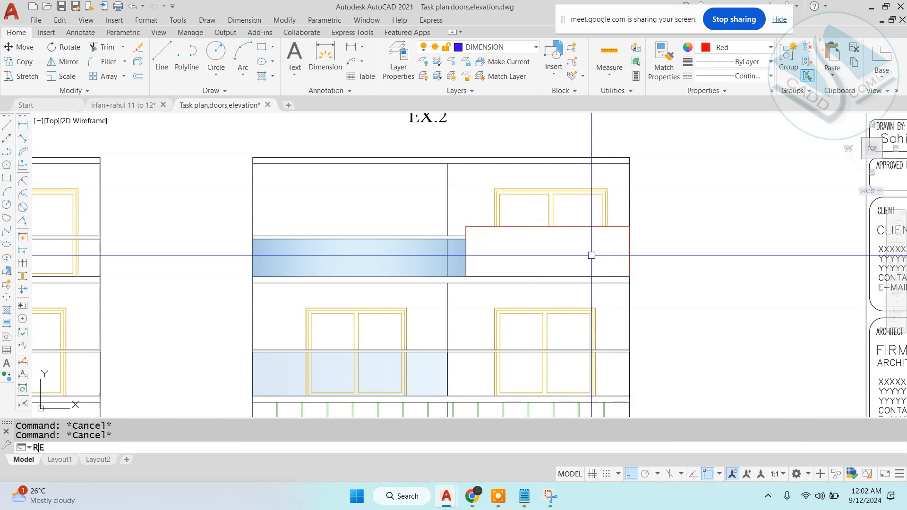
- Draw an upright rectangle near the parapet's right end and raise its lower edge slightly above the slab
text(rec)
key(Return)
scroll(590, 255, up, 5)
click(635, 236)
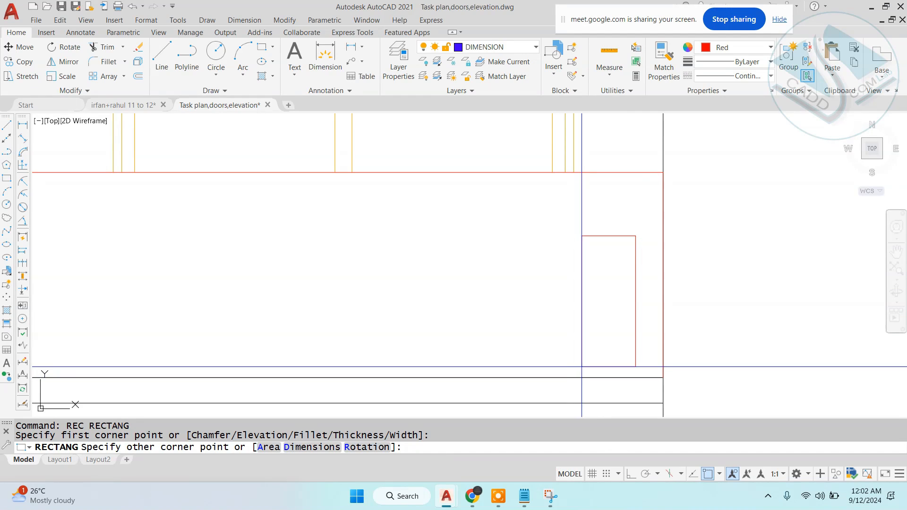
click(591, 378)
click(596, 326)
click(586, 344)
click(613, 378)
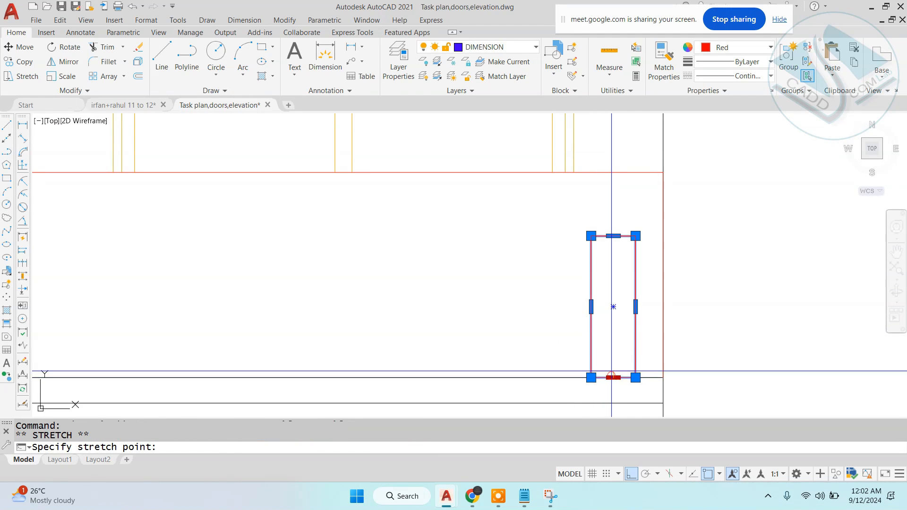
click(613, 363)
key(Escape)
key(Escape)
- Copy the upright rectangle on the raised parapet twice to the left at roughly equal horizontal spacing
click(601, 287)
click(513, 320)
text(co)
key(Return)
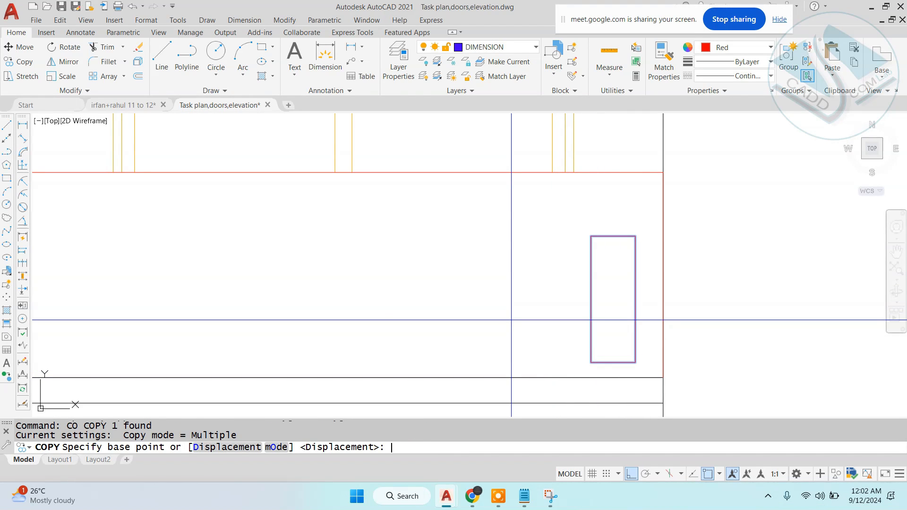
click(511, 320)
click(442, 320)
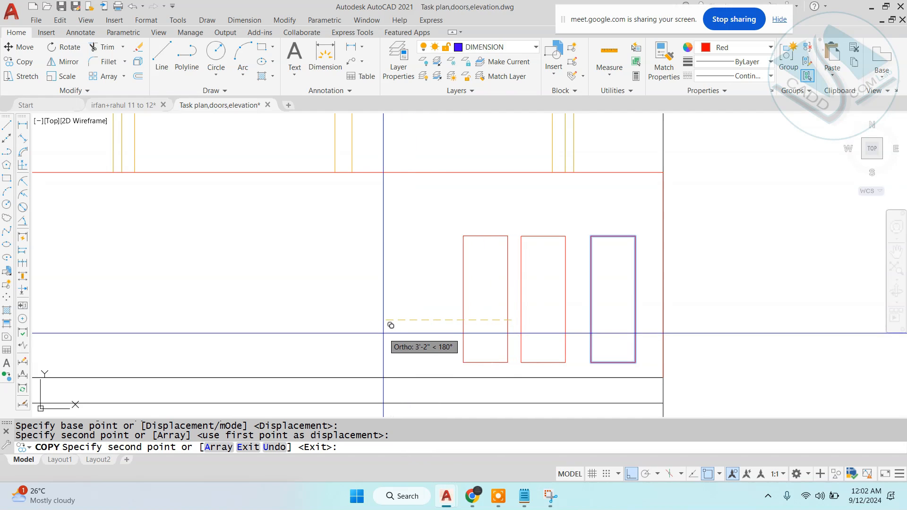
click(373, 321)
key(Escape)
- Try to stretch the leftmost upright rectangle's top edge downward, and undo the stretch
text(s)
key(Return)
click(506, 222)
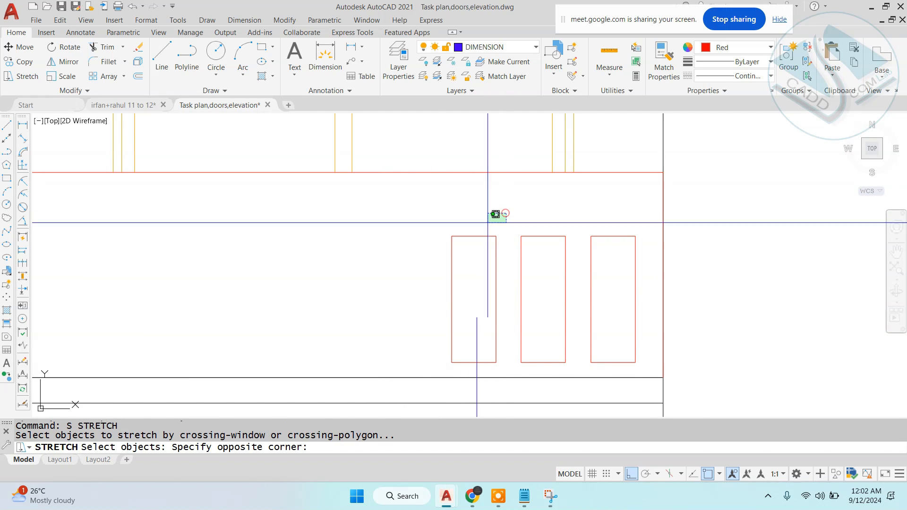
click(442, 250)
key(Return)
click(493, 206)
click(496, 257)
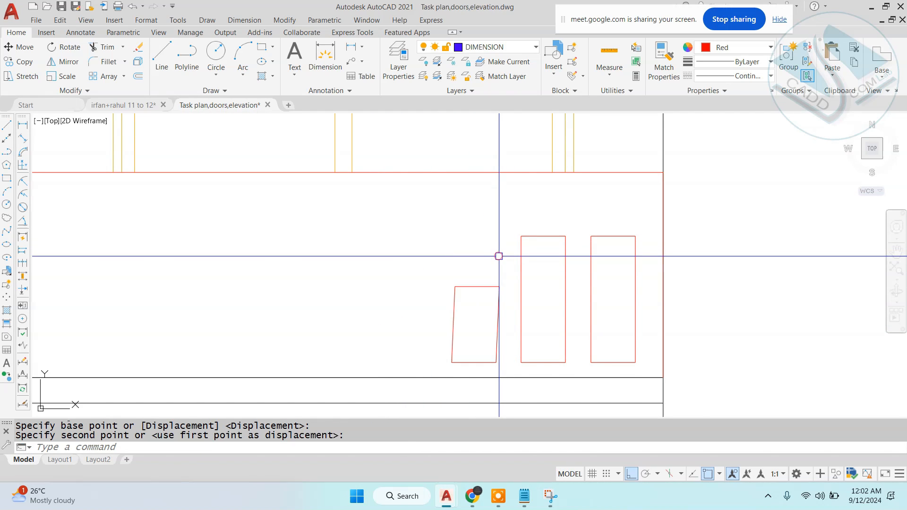
scroll(557, 285, down, 5)
key(Escape)
scroll(569, 270, up, 5)
key(ctrl+z)
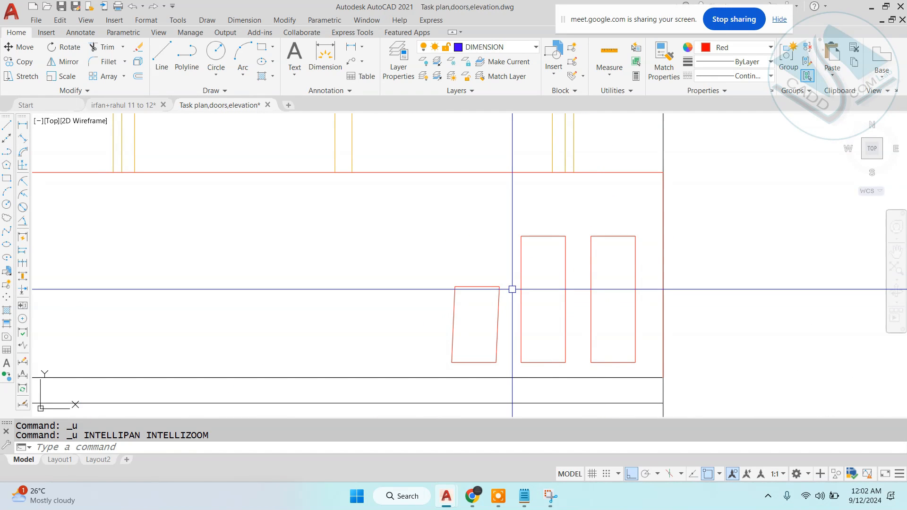
key(ctrl+z)
- Stretch the leftmost upright rectangle's top edge straight down to make it a shorter block than the other two
text(s)
key(Return)
click(502, 193)
click(401, 227)
key(Return)
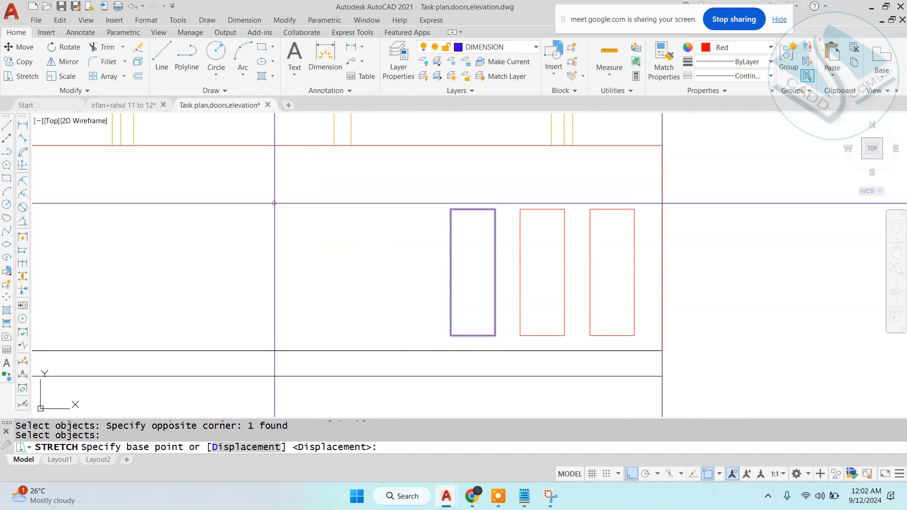
click(276, 204)
click(276, 270)
key(Escape)
scroll(421, 245, down, 5)
key(Escape)
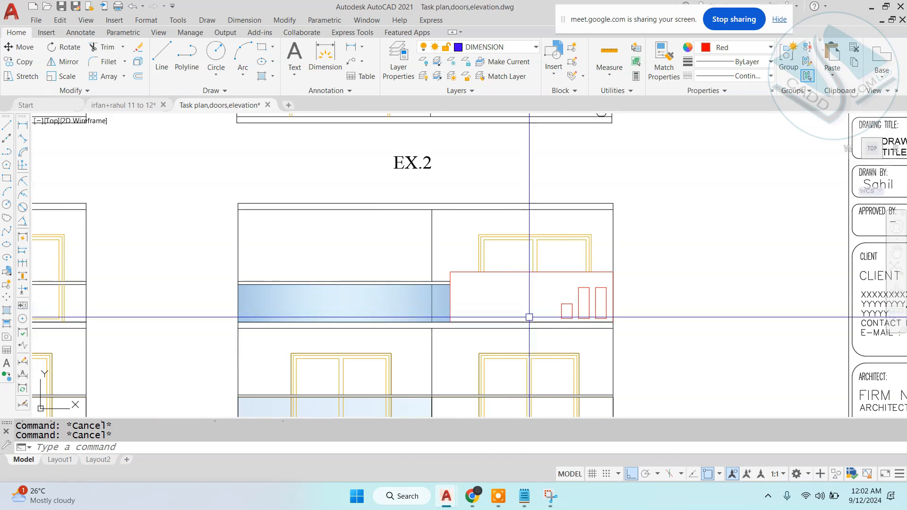
- Change the color of the three upright blocks on the parapet to 99,100,102
scroll(593, 320, up, 4)
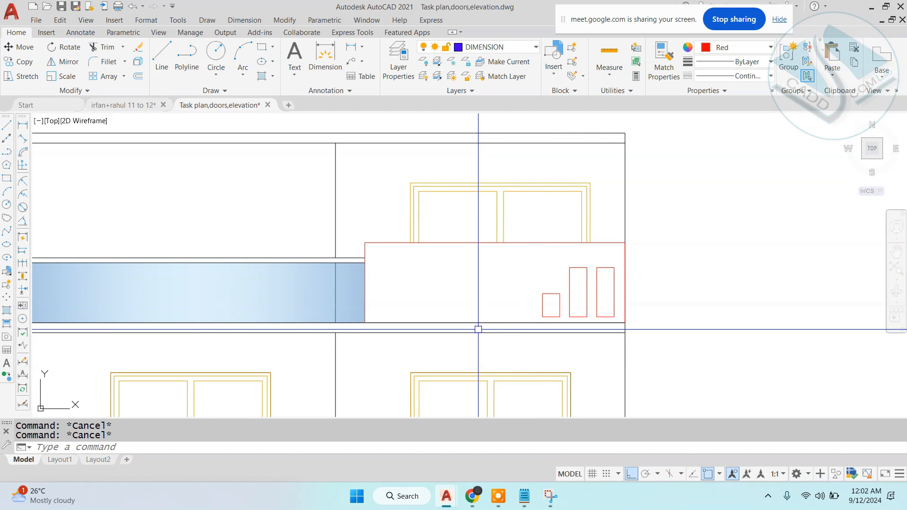
scroll(593, 323, up, 2)
click(621, 218)
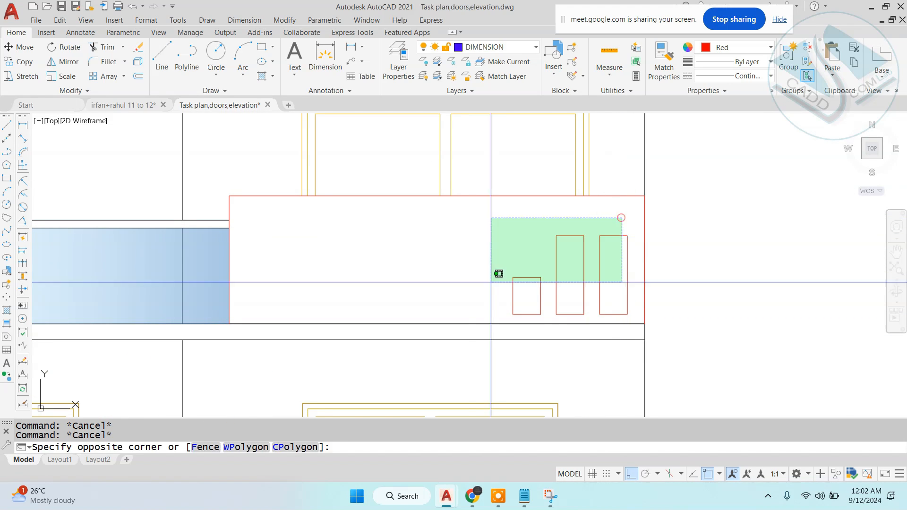
click(492, 282)
click(737, 47)
click(702, 105)
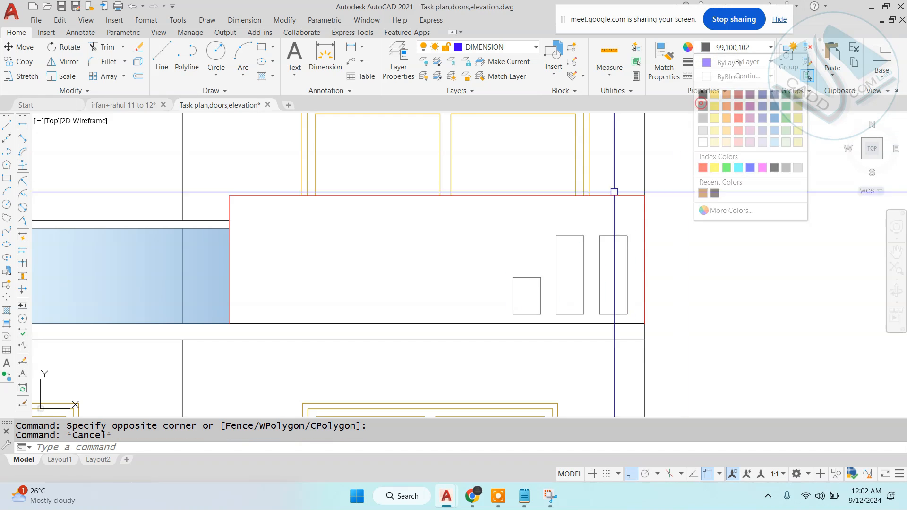
- Examine the EX.4 elevation from the raised parapet down to the green grid cladding on the ground floor
scroll(614, 192, down, 2)
click(494, 218)
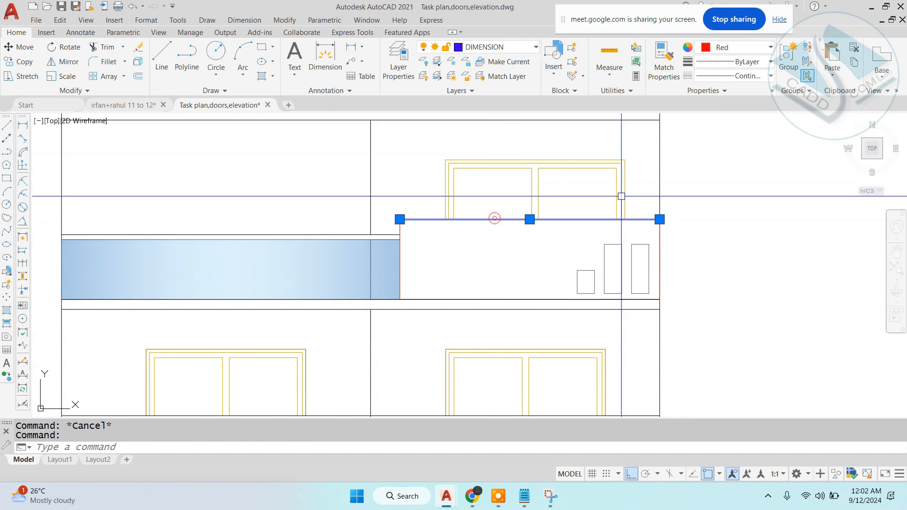
key(Escape)
scroll(661, 246, down, 3)
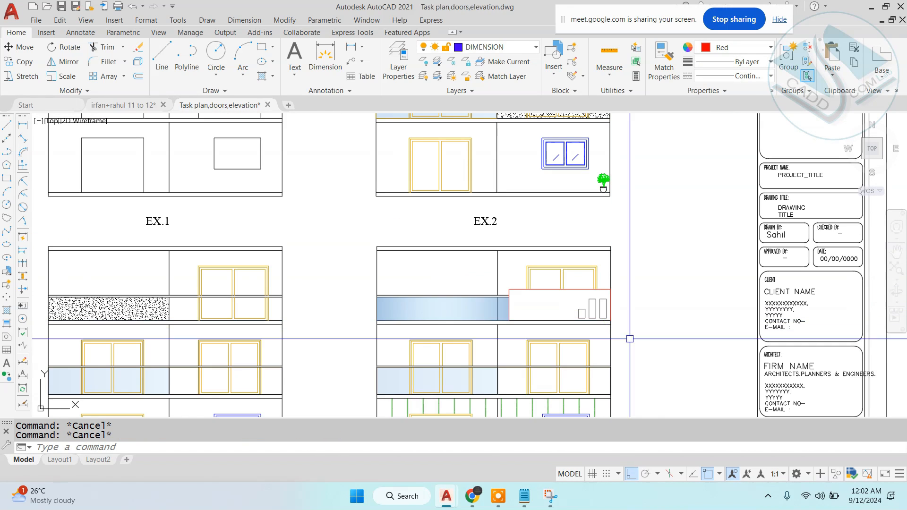
scroll(609, 326, down, 3)
scroll(517, 339, up, 3)
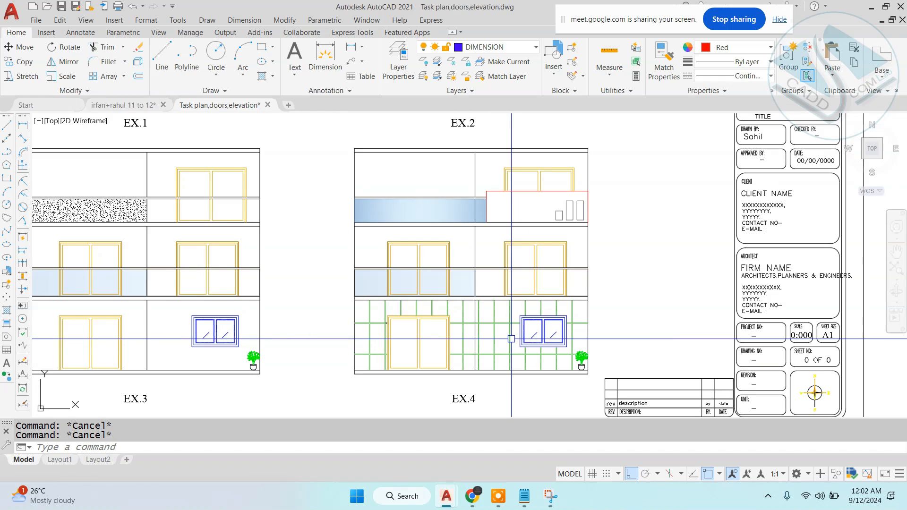
scroll(418, 344, up, 4)
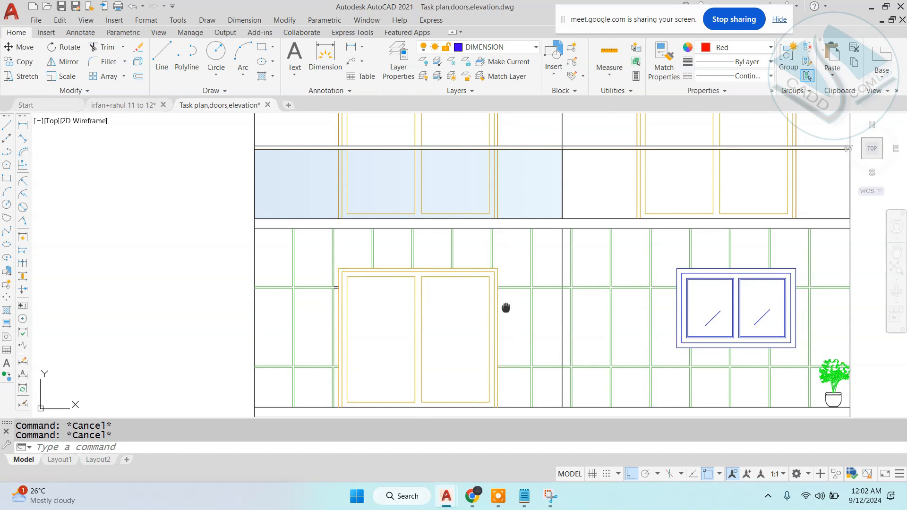
middle_drag(506, 308, 445, 278)
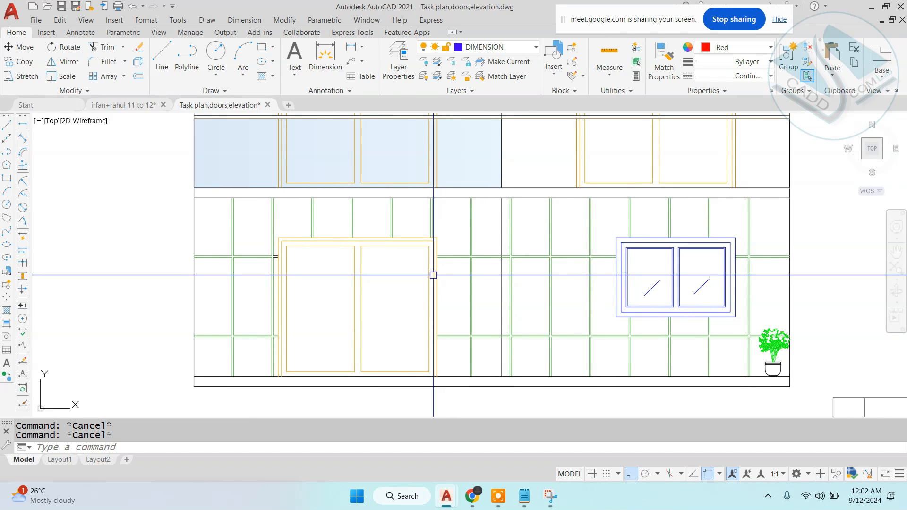
scroll(195, 208, up, 4)
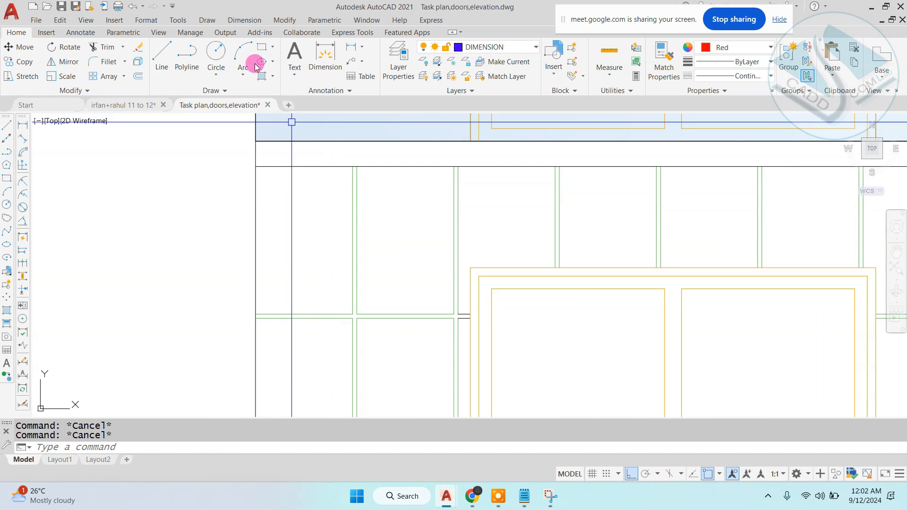
- Measure the width of EX.4's left ground-floor wall section with a linear dimension, without placing it
click(244, 20)
click(250, 52)
scroll(265, 171, down, 3)
scroll(265, 172, up, 4)
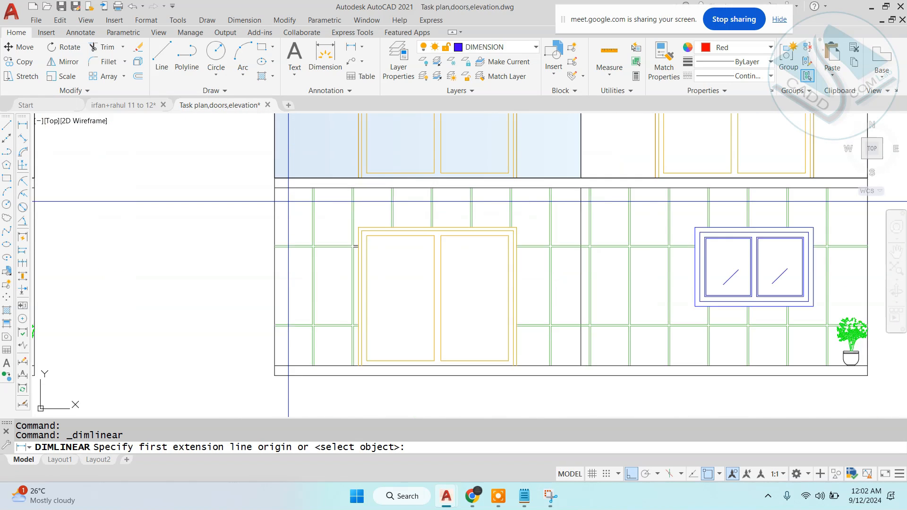
click(265, 171)
click(754, 179)
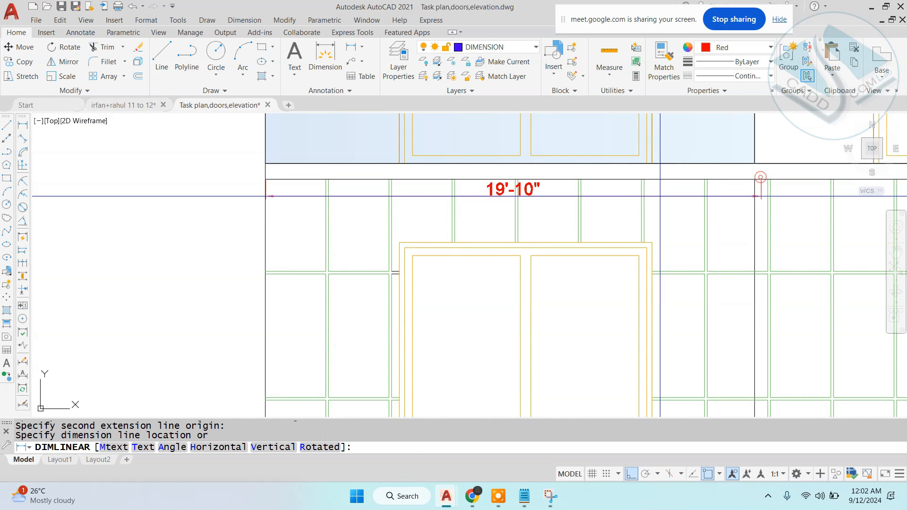
key(Escape)
- Measure from the ground-floor wall's left edge to both lines of the first vertical groove, without placing the dimensions
key(Return)
click(266, 205)
scroll(323, 205, up, 2)
click(324, 204)
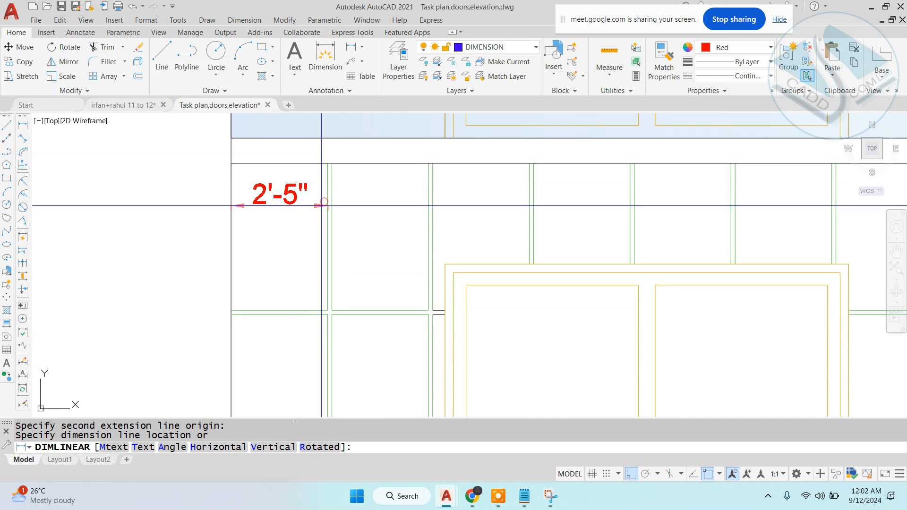
scroll(322, 205, down, 4)
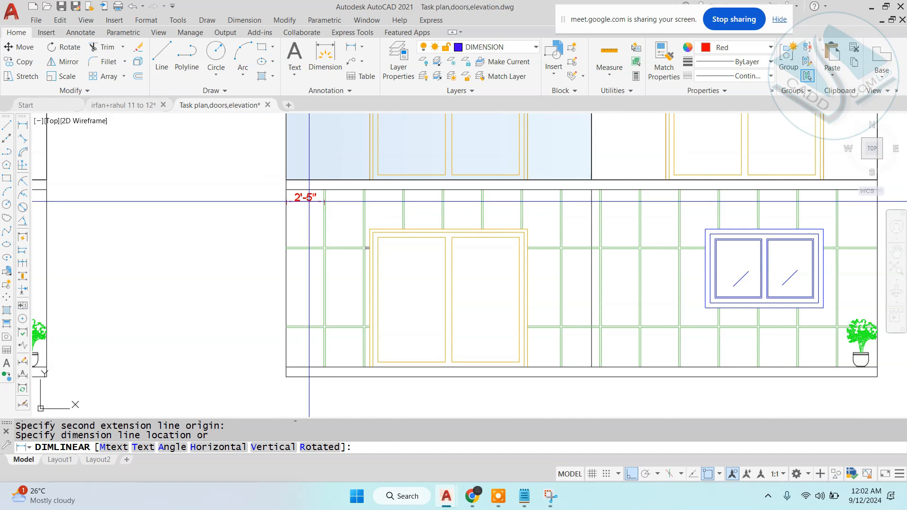
key(Escape)
key(Return)
scroll(322, 206, up, 4)
click(224, 211)
click(385, 217)
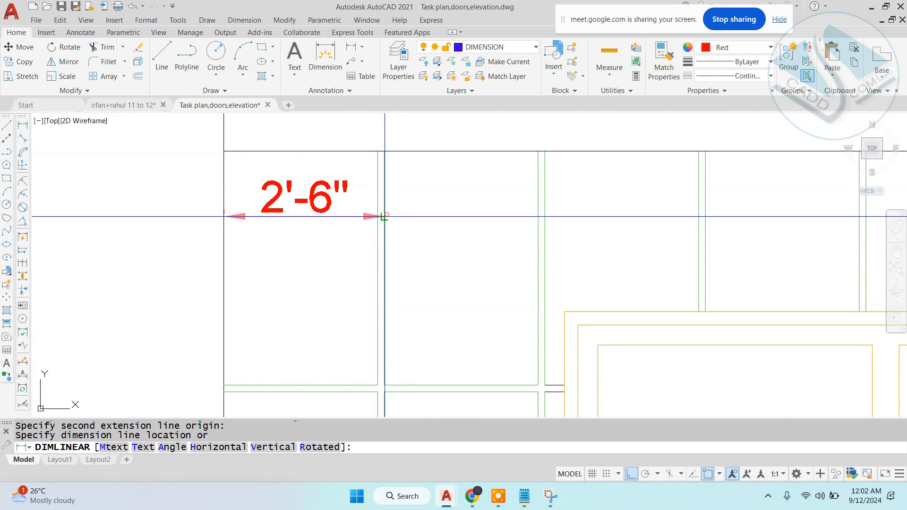
key(Escape)
- Measure from the first vertical groove to the second in the ground-floor cladding, without placing the dimension
key(Return)
click(377, 217)
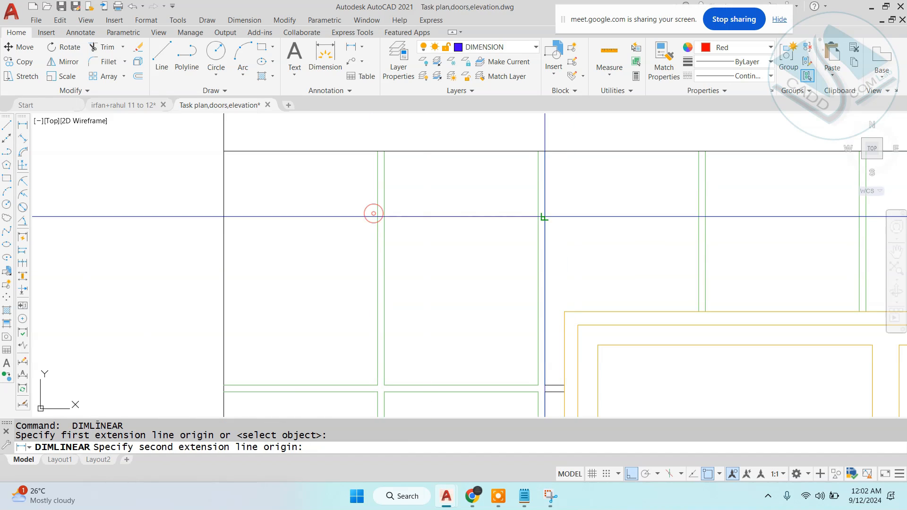
click(545, 216)
key(Escape)
scroll(466, 224, down, 5)
key(Escape)
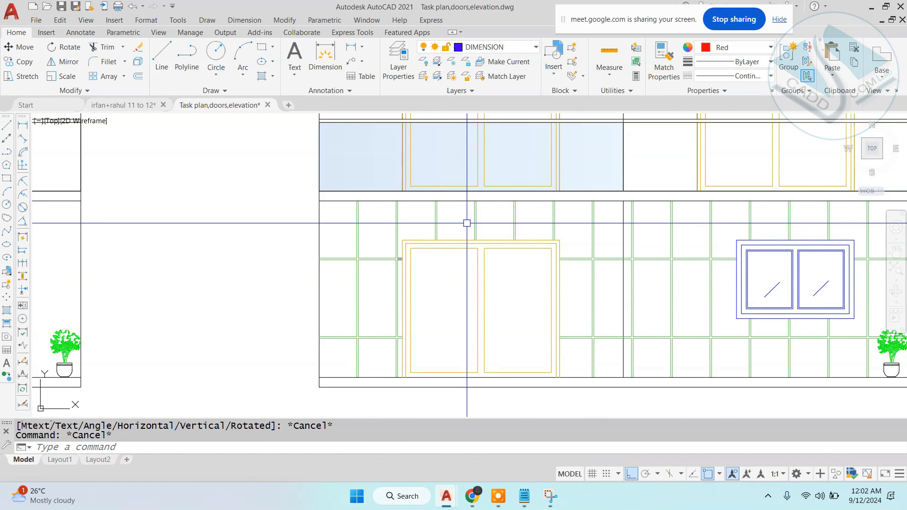
- Review elevations EX.1 to EX.4 on the Bunglow Front Elevation Details sheet
scroll(467, 223, down, 5)
middle_drag(478, 279, 460, 228)
key(Escape)
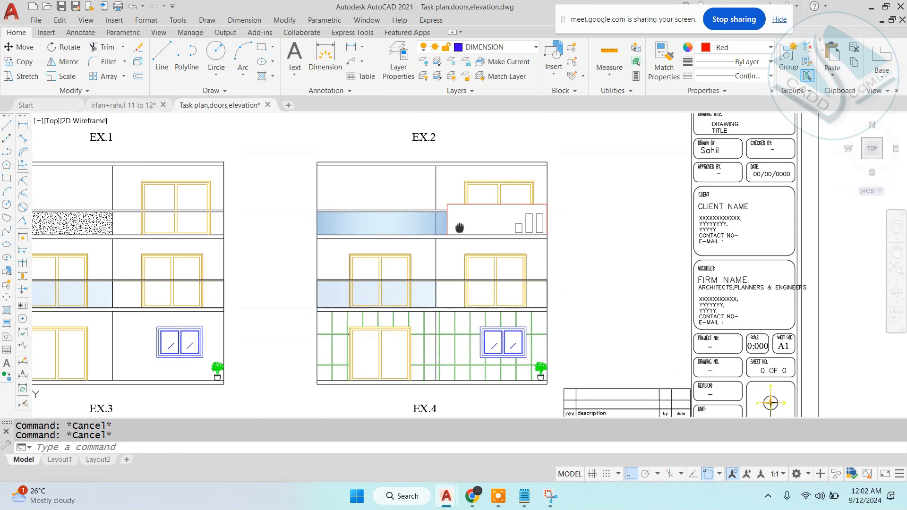
scroll(461, 234, down, 6)
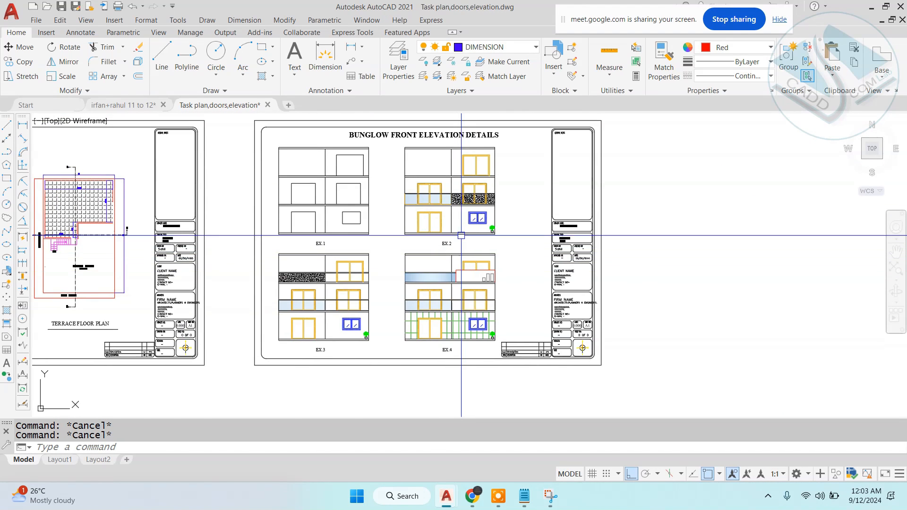
scroll(461, 235, down, 1)
scroll(461, 234, up, 4)
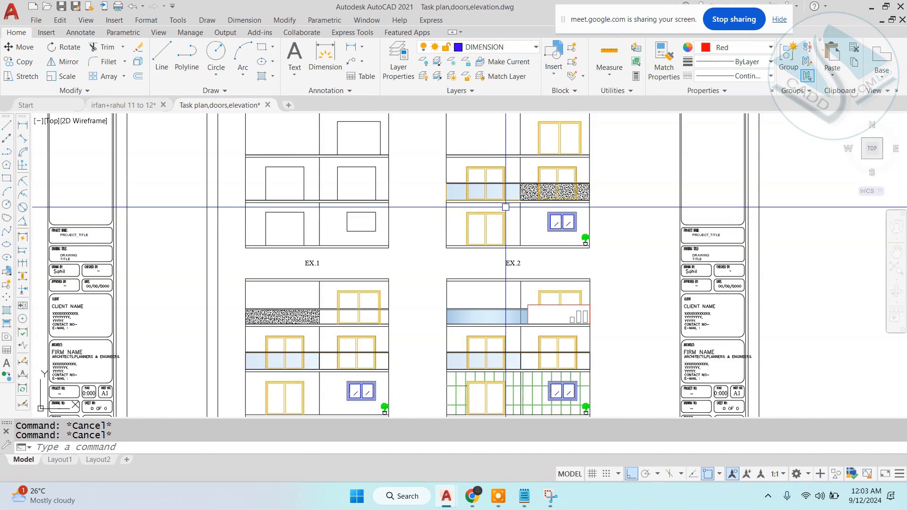
middle_drag(505, 207, 479, 242)
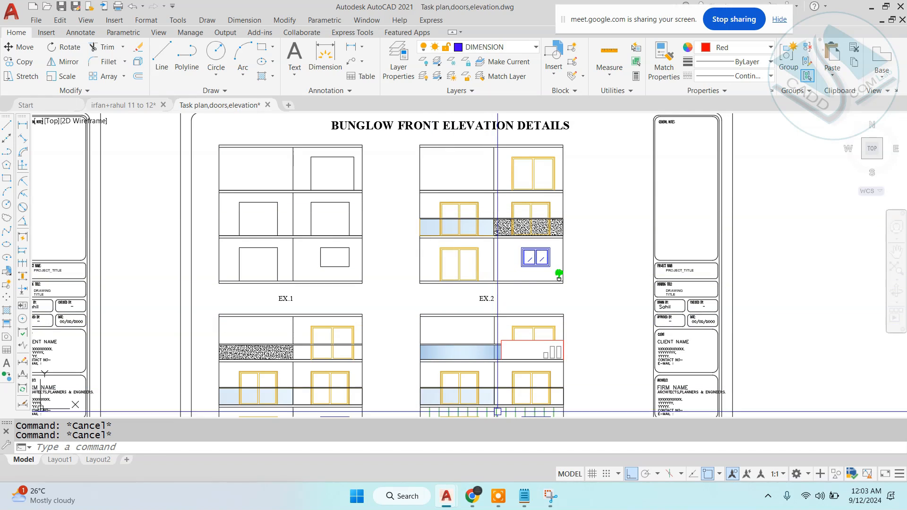
- Switch to Chrome, move the screen-sharing bar aside, and examine the ongrid.design duplex elevation image for reference
click(447, 447)
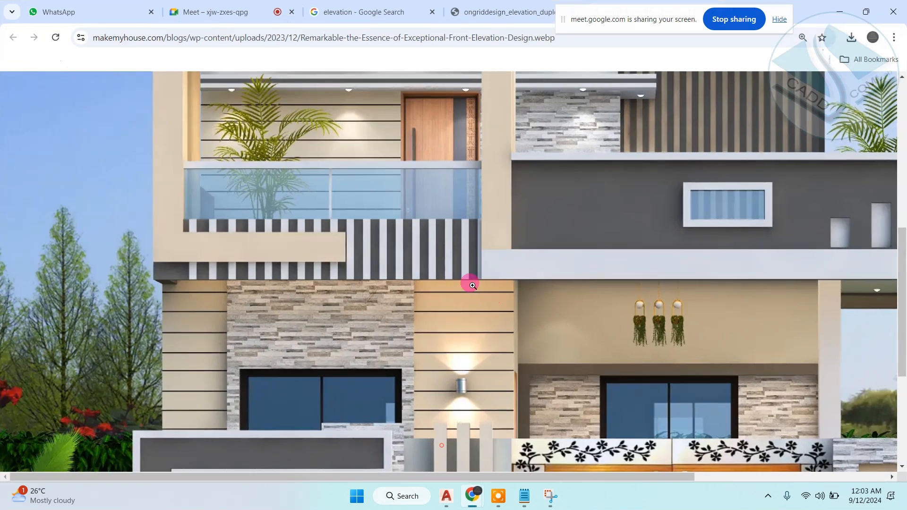
click(472, 285)
click(519, 10)
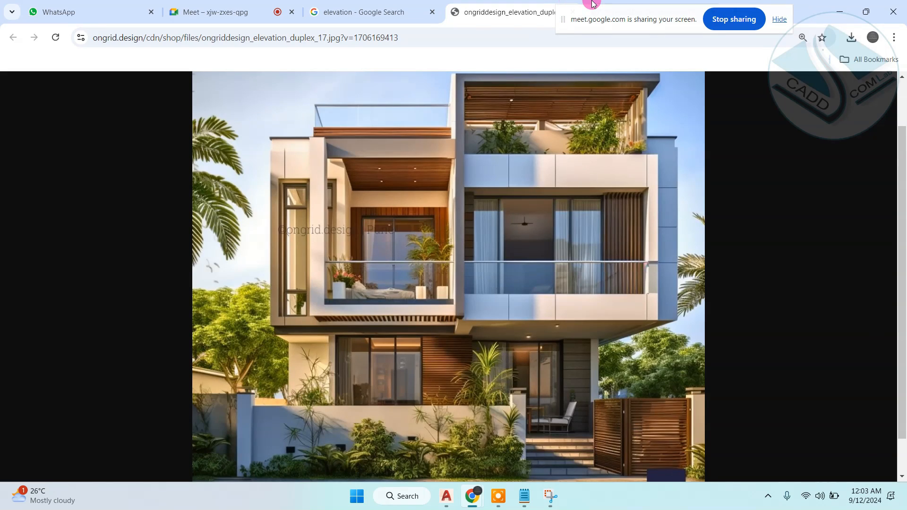
drag(593, 4, 619, 6)
mouse_move(471, 496)
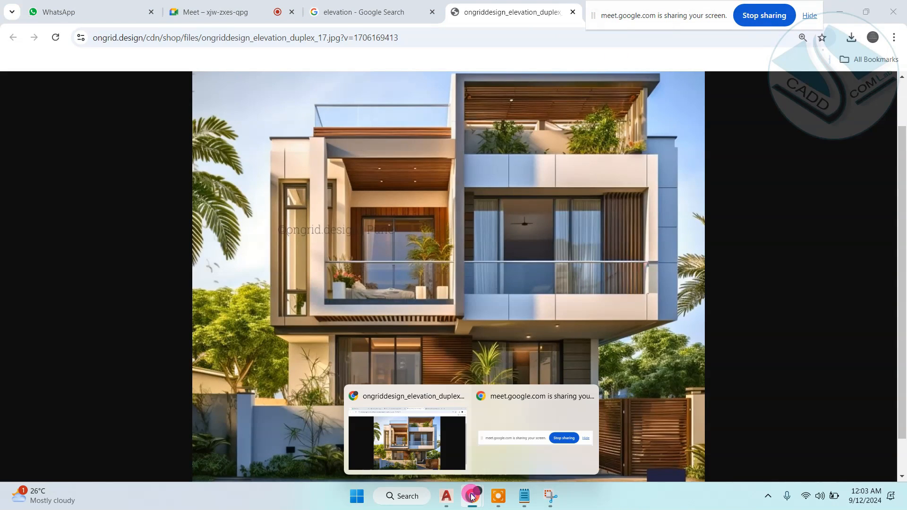
click(406, 453)
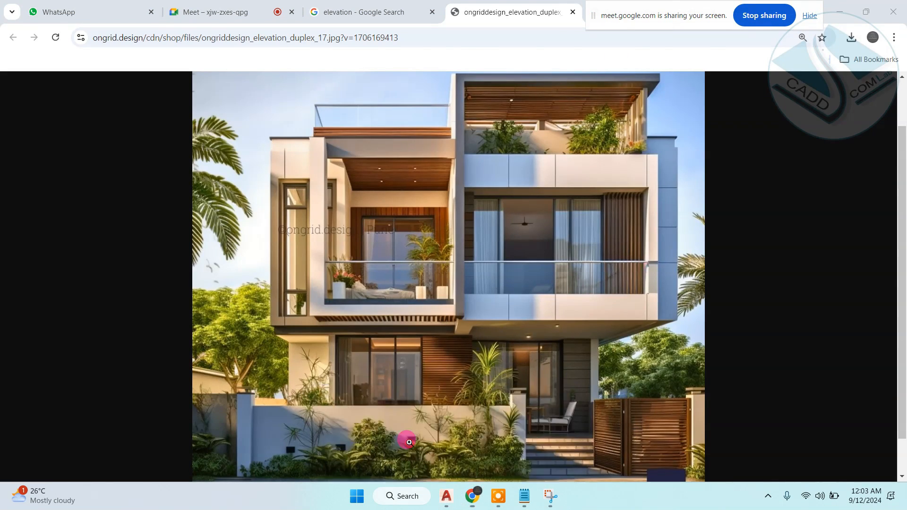
- Examine the front elevation, materials specifications and glass railing notes in the other open AutoCAD drawing
scroll(562, 148, down, 2)
scroll(562, 148, down, 1)
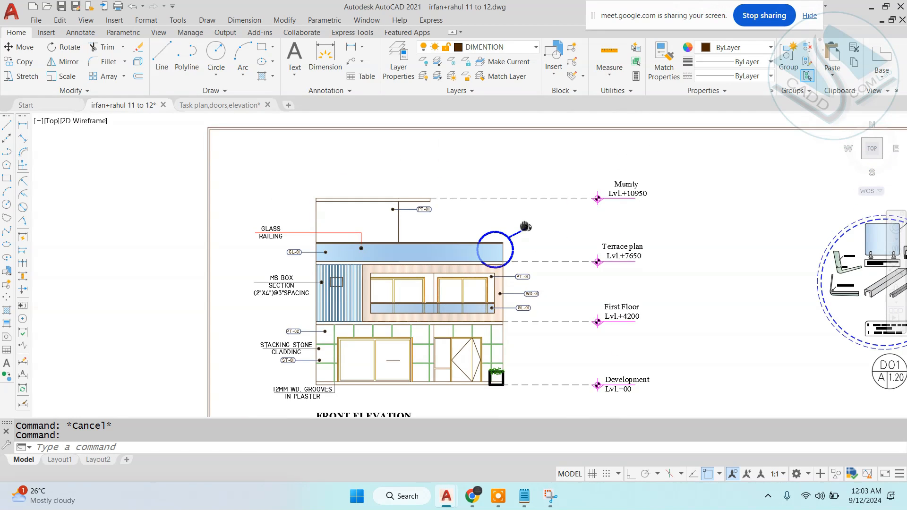
scroll(647, 210, down, 1)
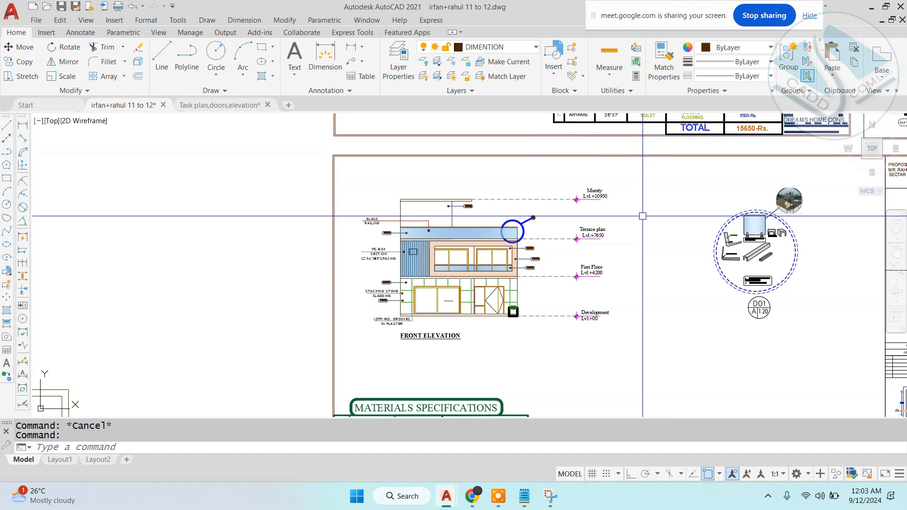
scroll(647, 210, down, 2)
scroll(563, 313, up, 5)
mouse_move(586, 198)
middle_down()
mouse_move(510, 217)
mouse_move(459, 215)
middle_up()
scroll(446, 206, up, 2)
scroll(424, 183, down, 2)
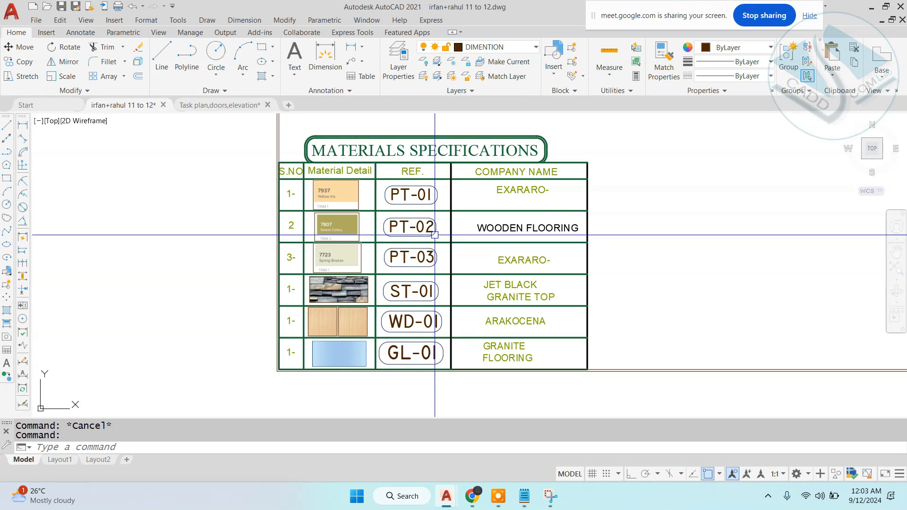
scroll(437, 221, down, 4)
scroll(651, 261, up, 2)
scroll(706, 254, up, 4)
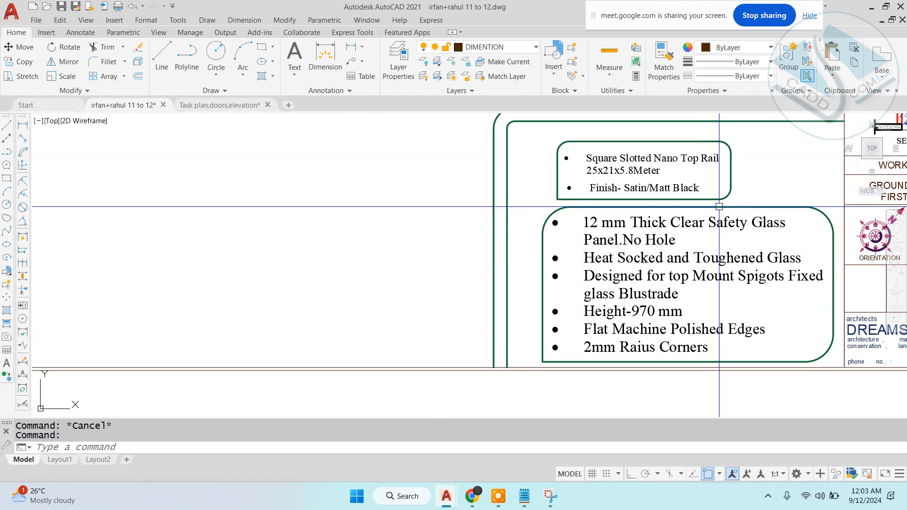
- Examine the glass specifications and the front elevation's material tags and level marks on the sample sheet
mouse_move(719, 206)
middle_down()
mouse_move(557, 260)
mouse_move(537, 247)
middle_up()
scroll(524, 259, down, 4)
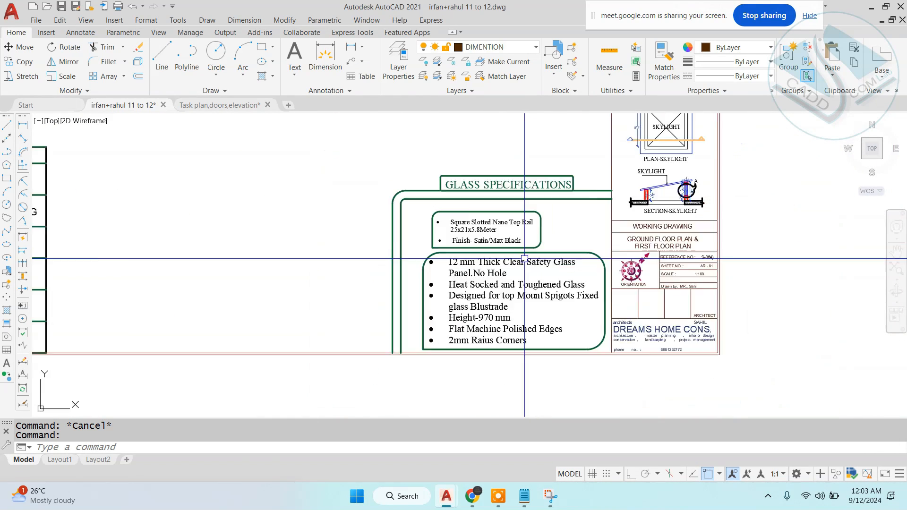
scroll(418, 156, up, 4)
middle_drag(416, 148, 523, 225)
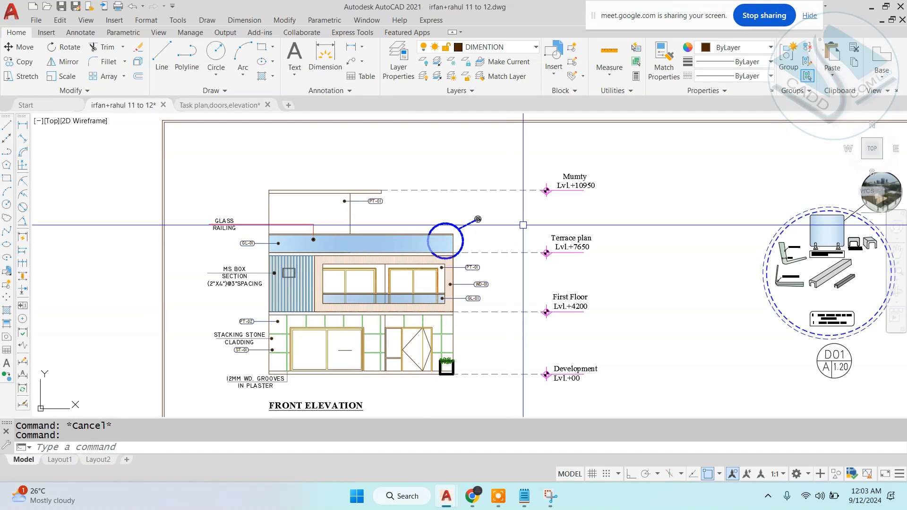
scroll(510, 225, up, 3)
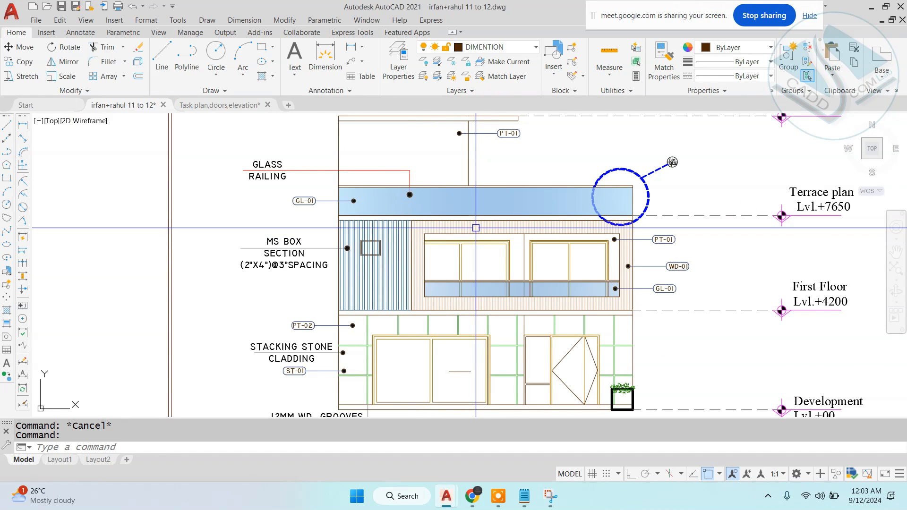
middle_drag(465, 250, 407, 216)
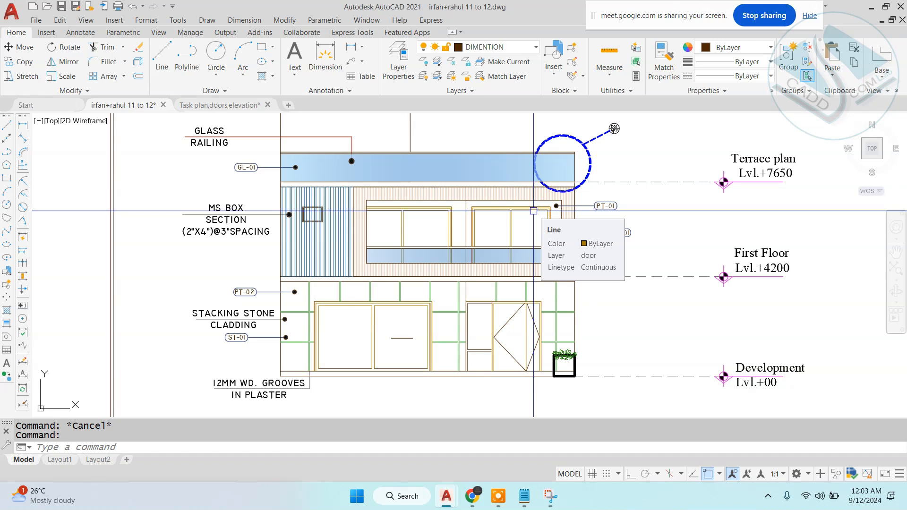
scroll(533, 211, down, 8)
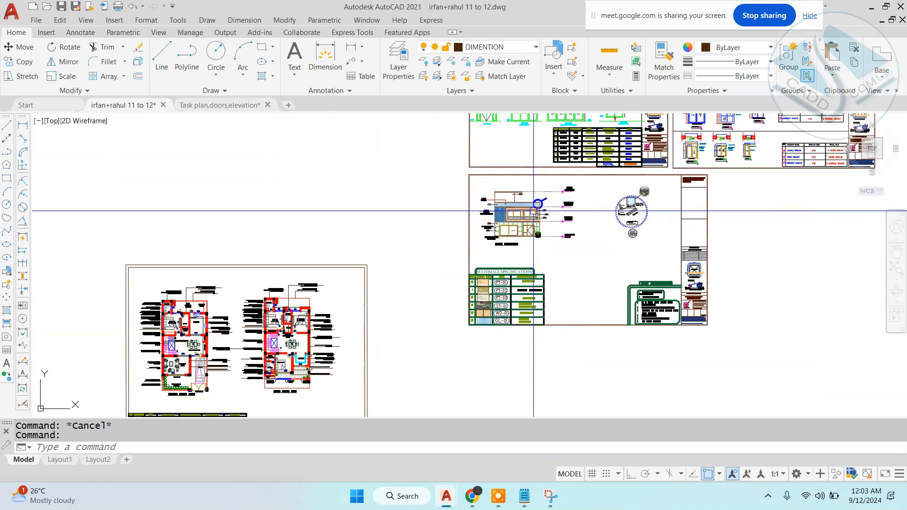
- Check the Bunglow Front Elevation Details sheet in the Task plan,doors,elevation drawing and return to the sample drawing
click(33, 106)
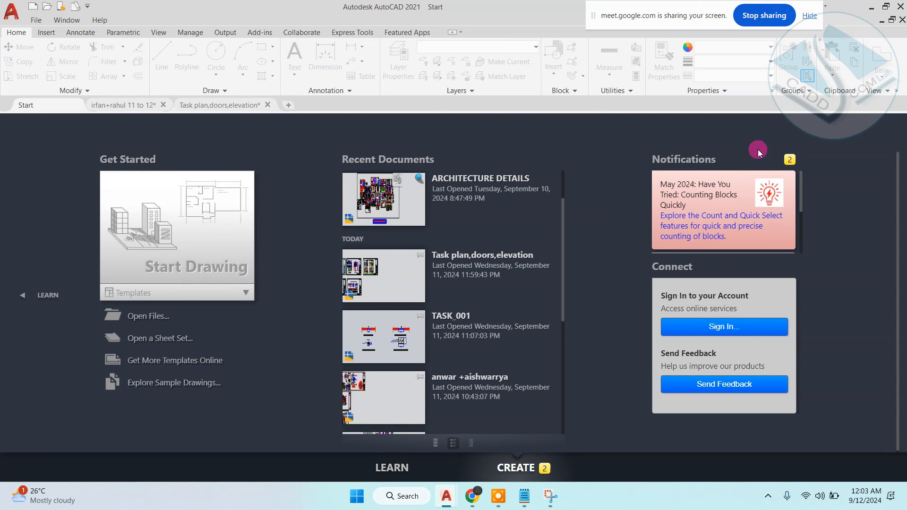
click(245, 116)
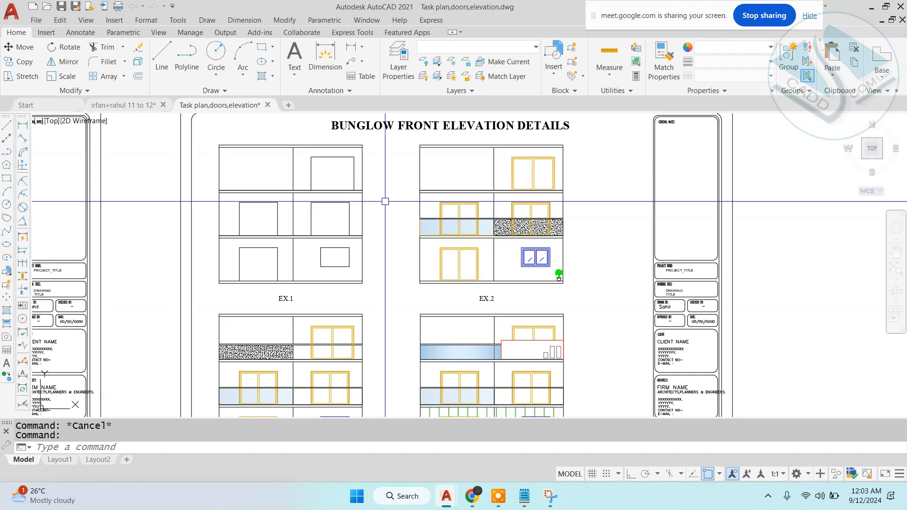
click(120, 105)
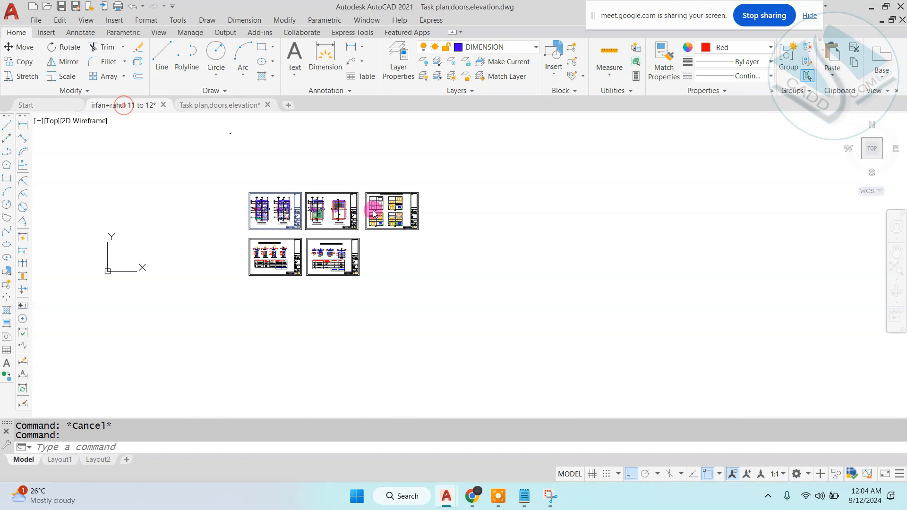
scroll(216, 340, up, 4)
middle_drag(214, 308, 422, 262)
scroll(422, 261, up, 2)
scroll(422, 254, down, 8)
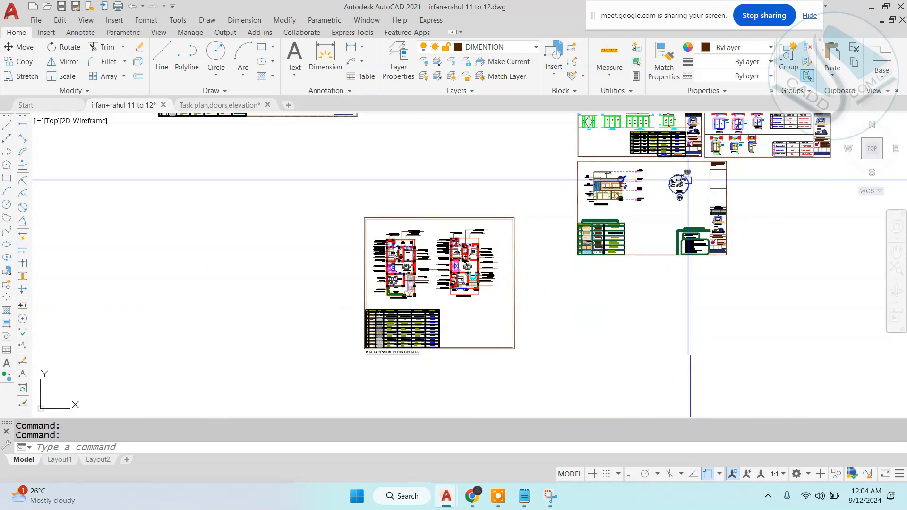
- Review the sample drawing's floor plan, door and window detail, and front elevation sheets, including the materials specifications table
scroll(700, 169, up, 4)
middle_drag(700, 168, 657, 189)
middle_drag(553, 205, 449, 277)
scroll(449, 274, down, 4)
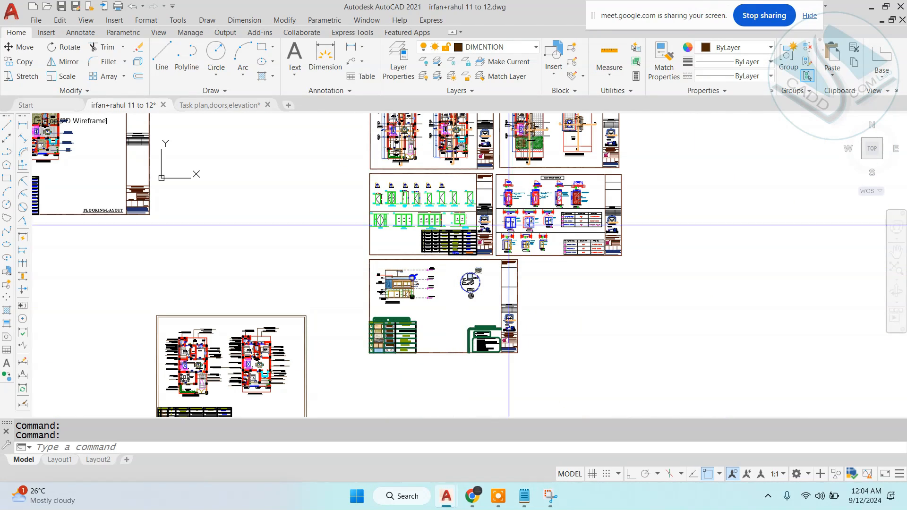
middle_drag(511, 167, 509, 222)
scroll(509, 222, down, 2)
scroll(508, 222, up, 2)
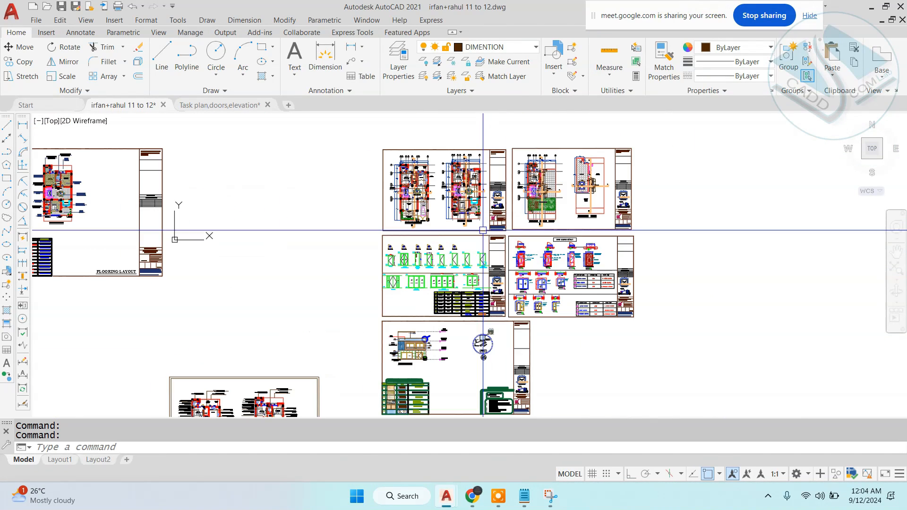
scroll(546, 298, up, 2)
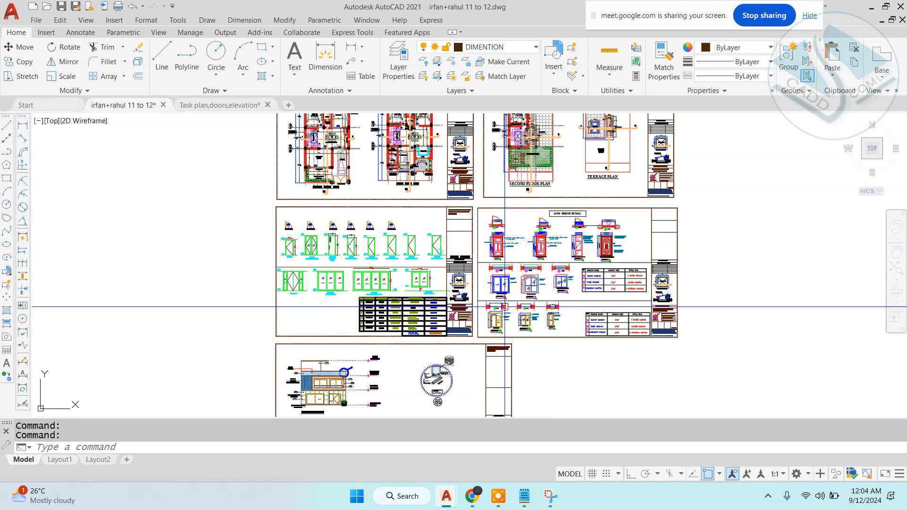
middle_drag(543, 301, 471, 251)
middle_drag(344, 314, 439, 213)
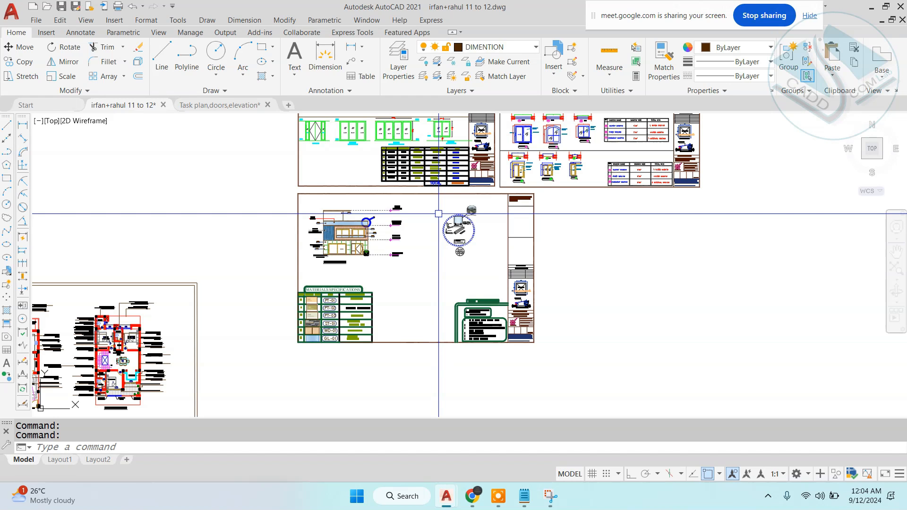
scroll(366, 351, up, 4)
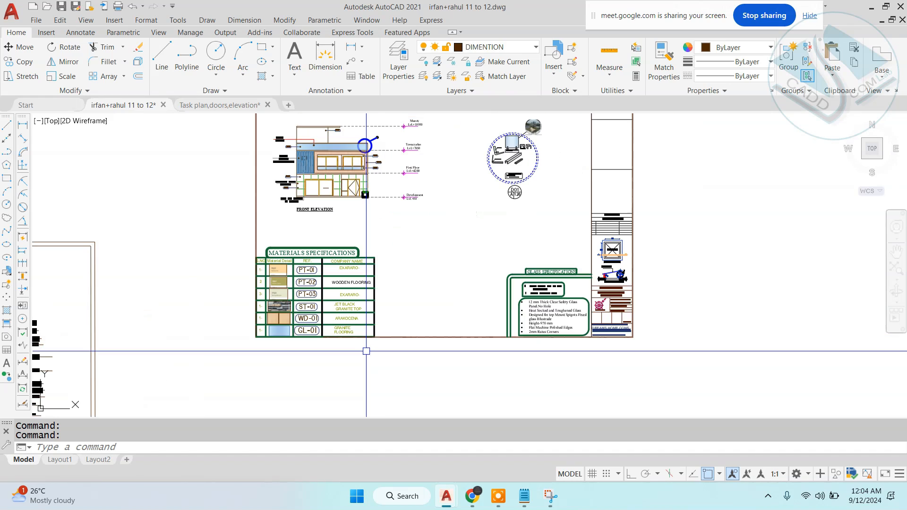